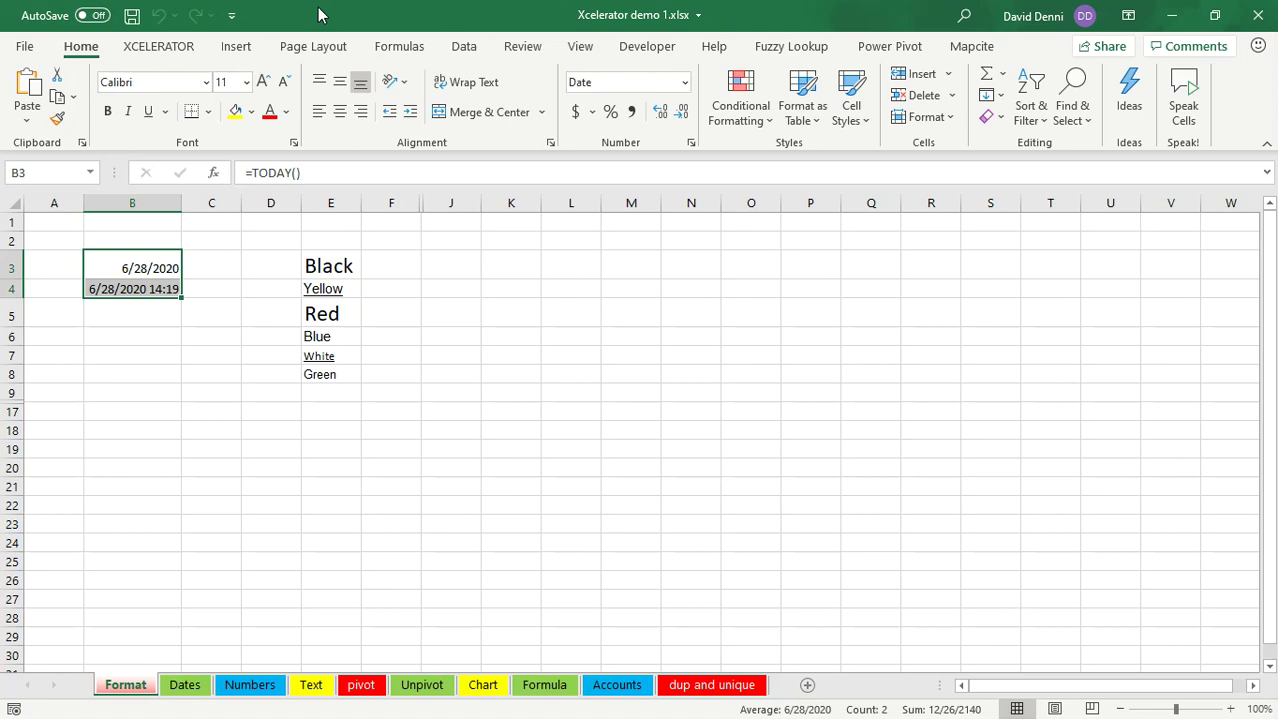
# Step: Check the formulas behind the two date cells B3 and B4 on the Format sheet
pyautogui.click(141, 48)
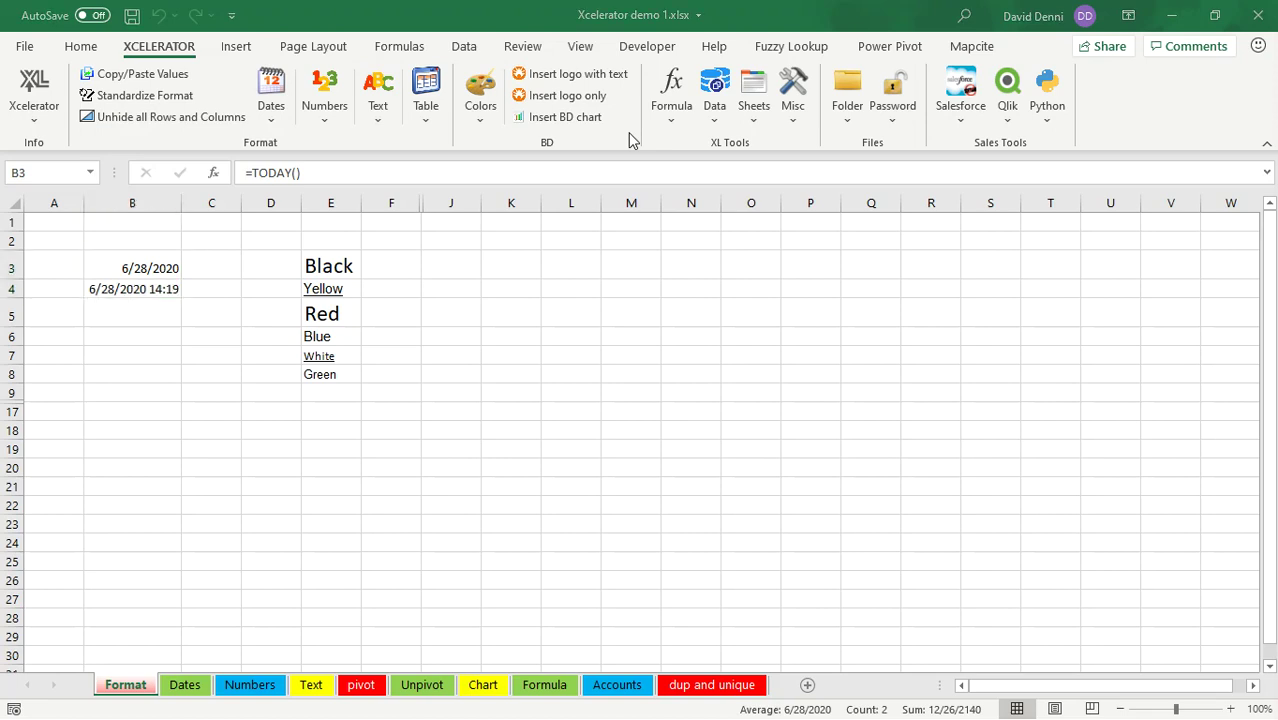
pyautogui.click(629, 133)
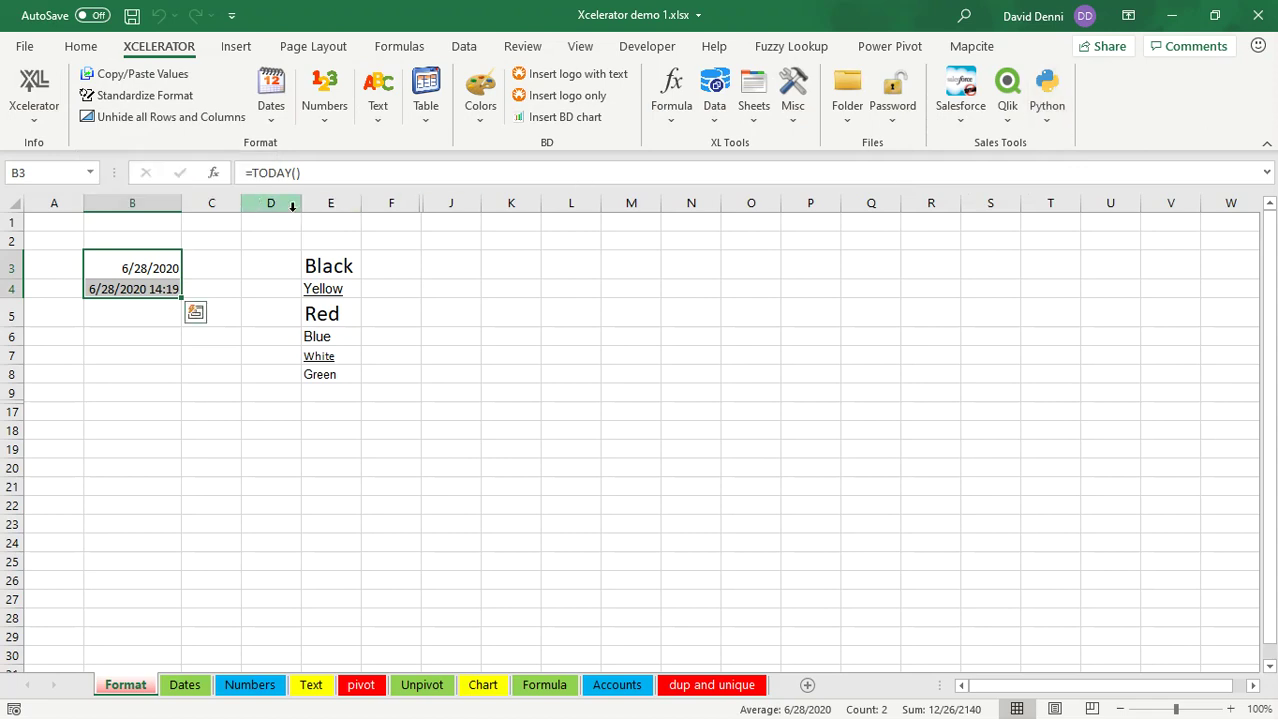
pyautogui.click(157, 78)
pyautogui.click(157, 378)
pyautogui.click(137, 266)
pyautogui.click(134, 289)
pyautogui.click(133, 265)
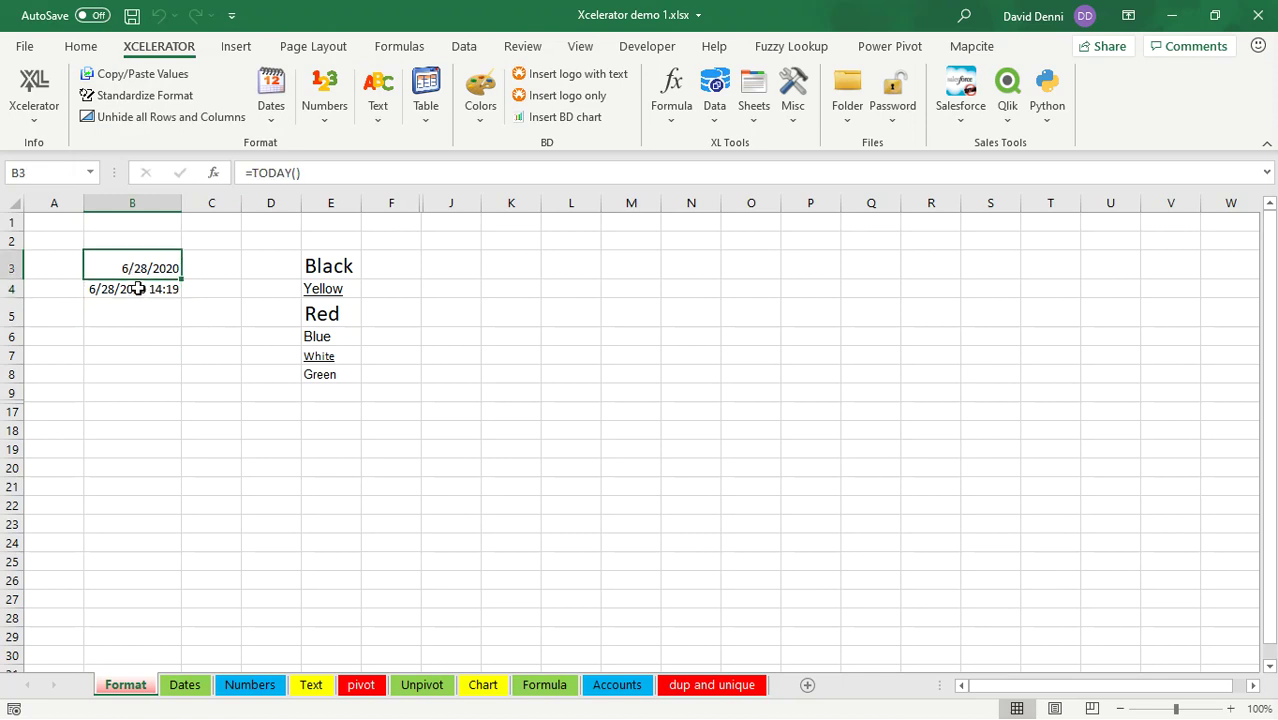
pyautogui.click(118, 286)
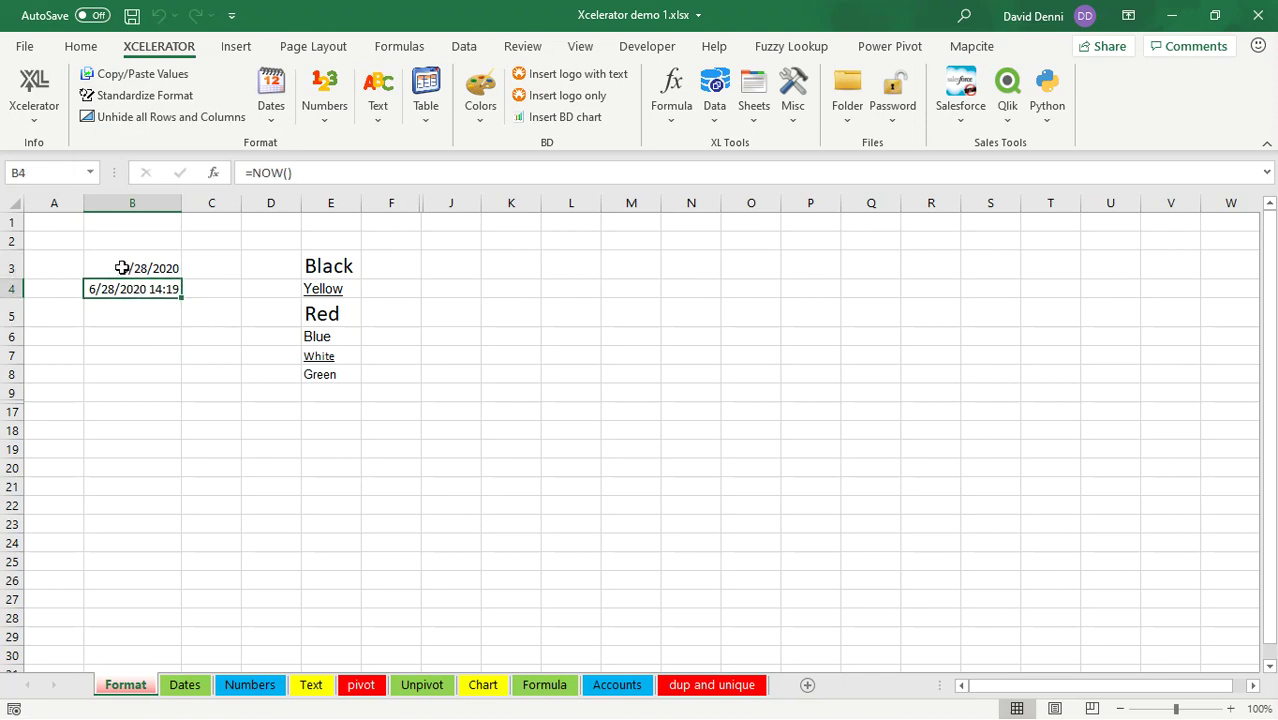
# Step: Replace the date formulas in B3:B4 with static values using Xcelerator's Copy/Paste Values, and check both cells
pyautogui.click(128, 262)
pyautogui.moveTo(130, 278); pyautogui.dragTo(130, 289)
pyautogui.click(142, 79)
pyautogui.click(171, 330)
pyautogui.click(145, 315)
pyautogui.click(134, 266)
pyautogui.click(134, 289)
pyautogui.click(130, 266)
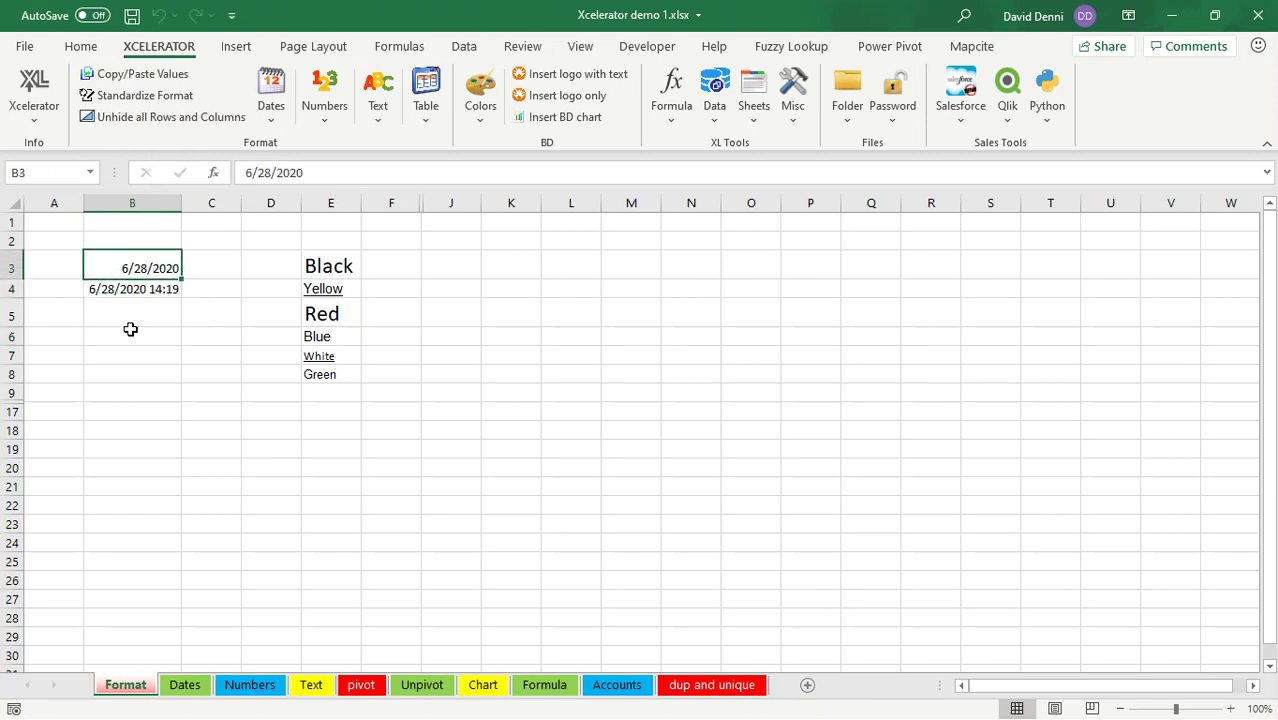
# Step: Apply Xcelerator's Standardize Format to the colour names in E3:E8
pyautogui.moveTo(336, 266); pyautogui.dragTo(337, 372)
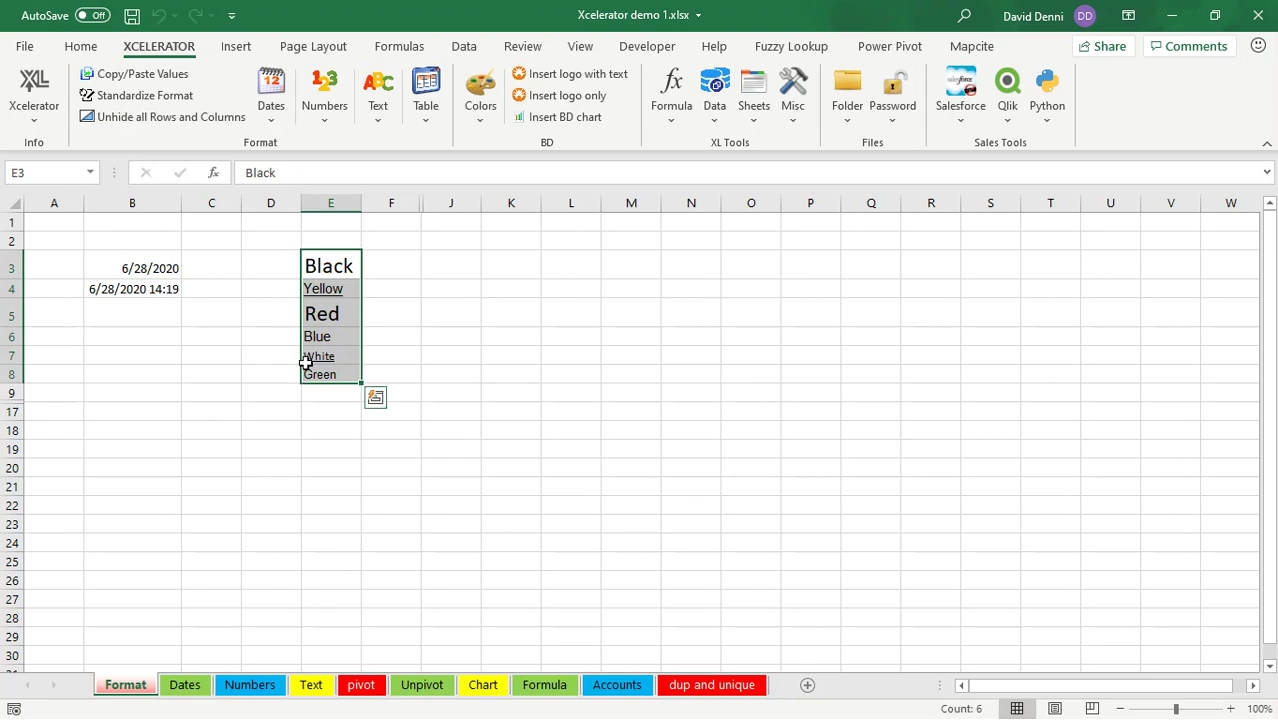
pyautogui.press('Escape')
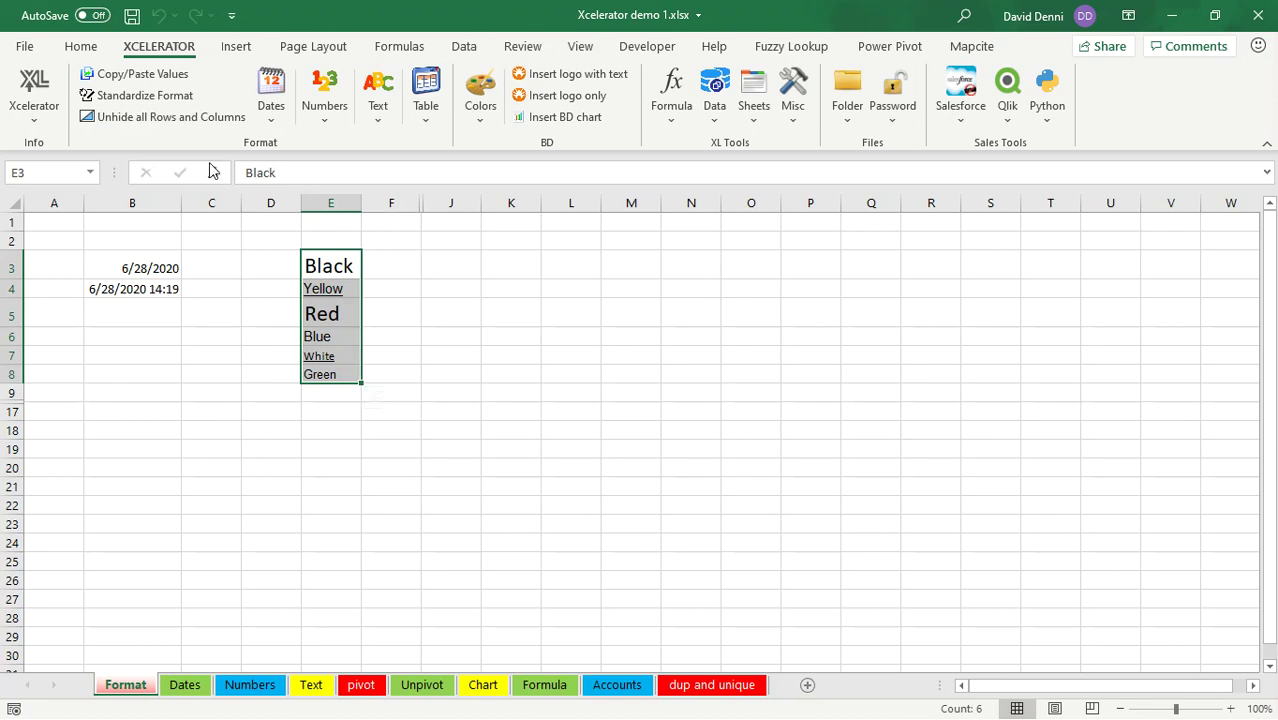
pyautogui.click(145, 96)
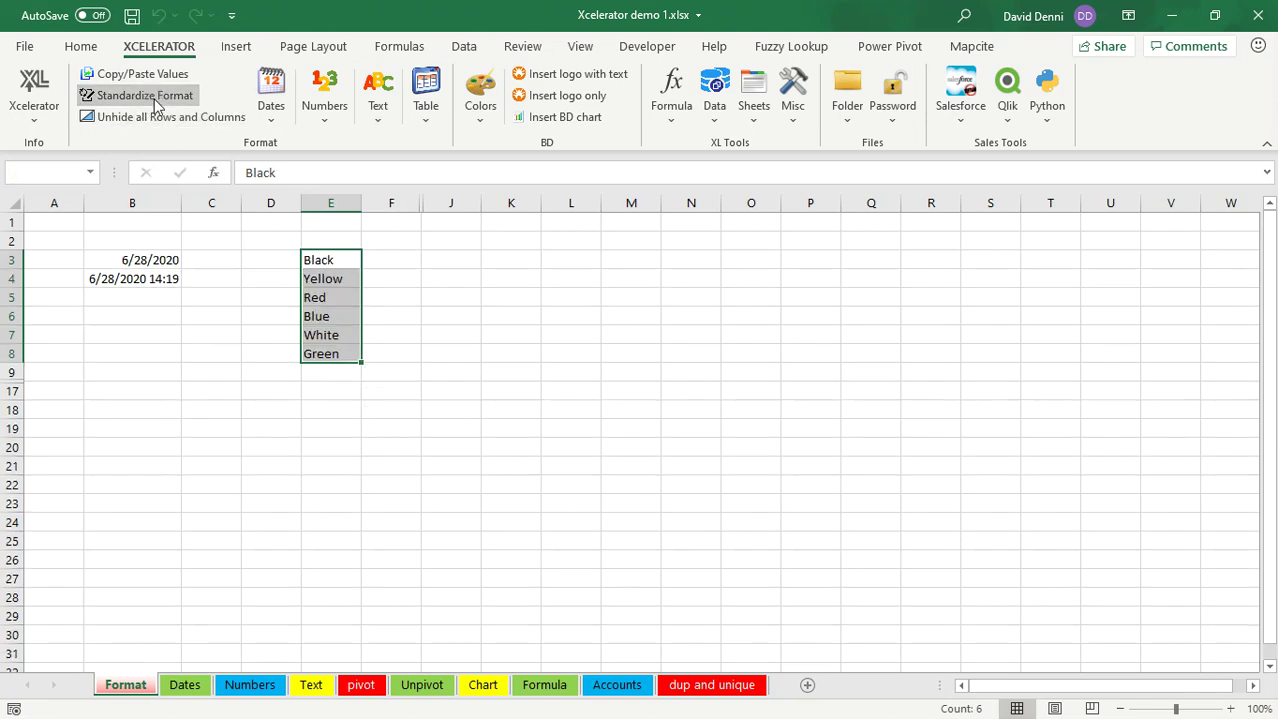
pyautogui.click(251, 314)
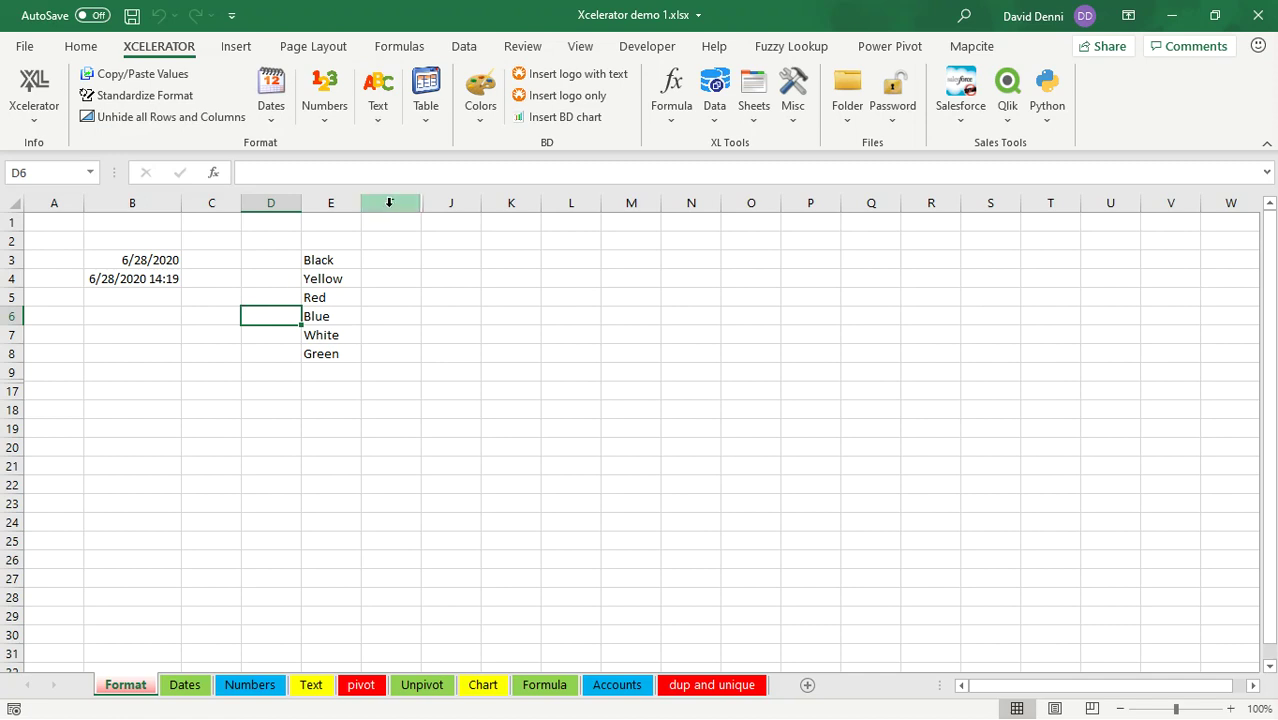
# Step: Locate the hidden columns between F and J and hidden rows between 9 and 17, and unhide all rows and columns
pyautogui.moveTo(394, 200); pyautogui.dragTo(451, 200)
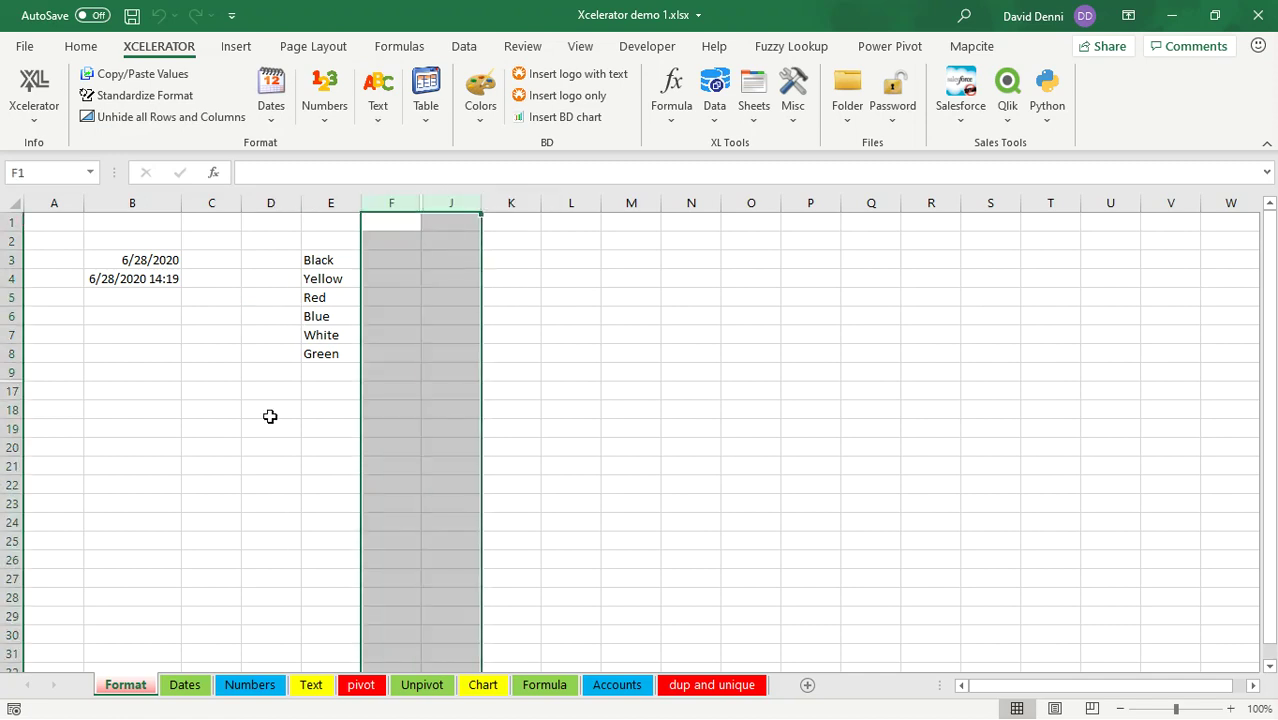
pyautogui.click(12, 371)
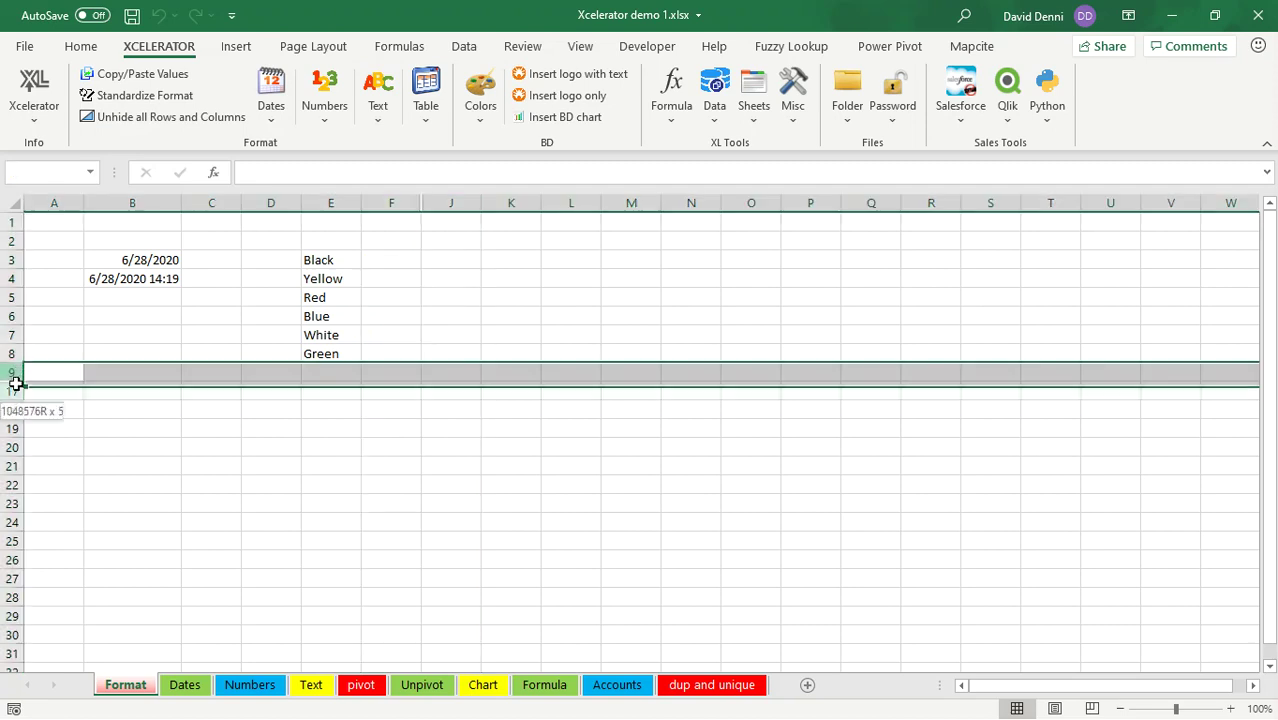
pyautogui.click(204, 487)
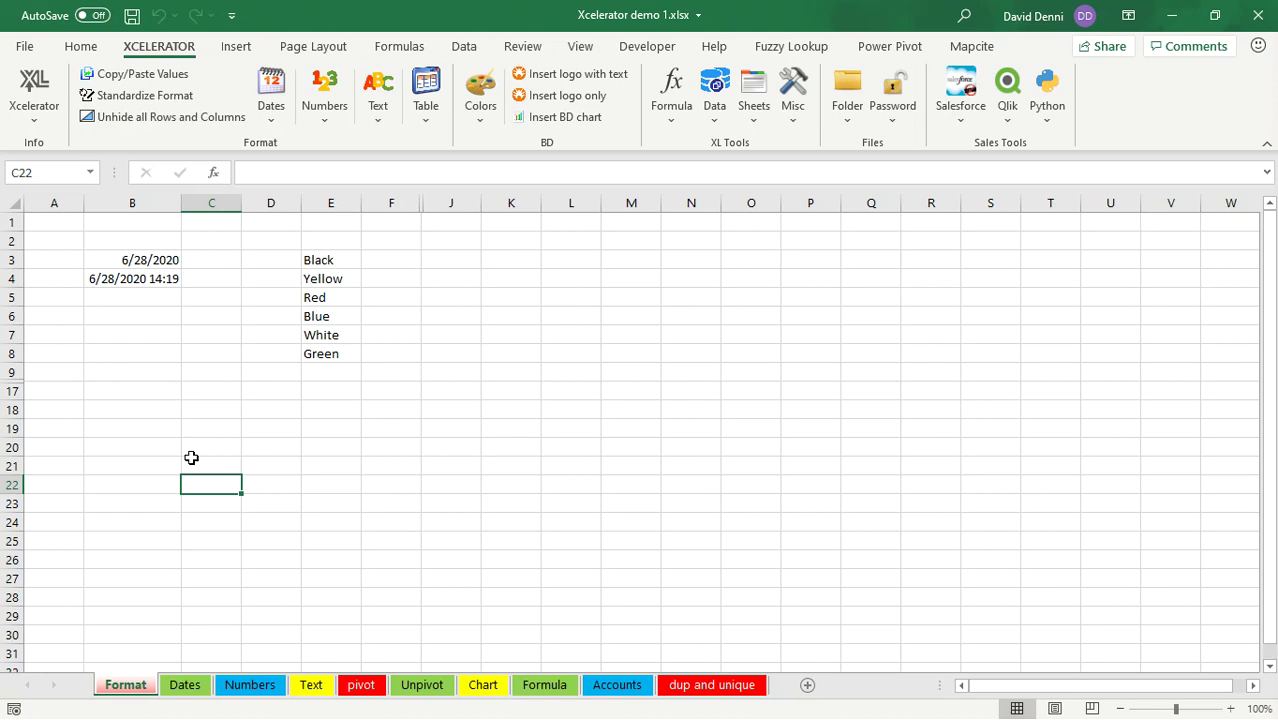
pyautogui.click(165, 117)
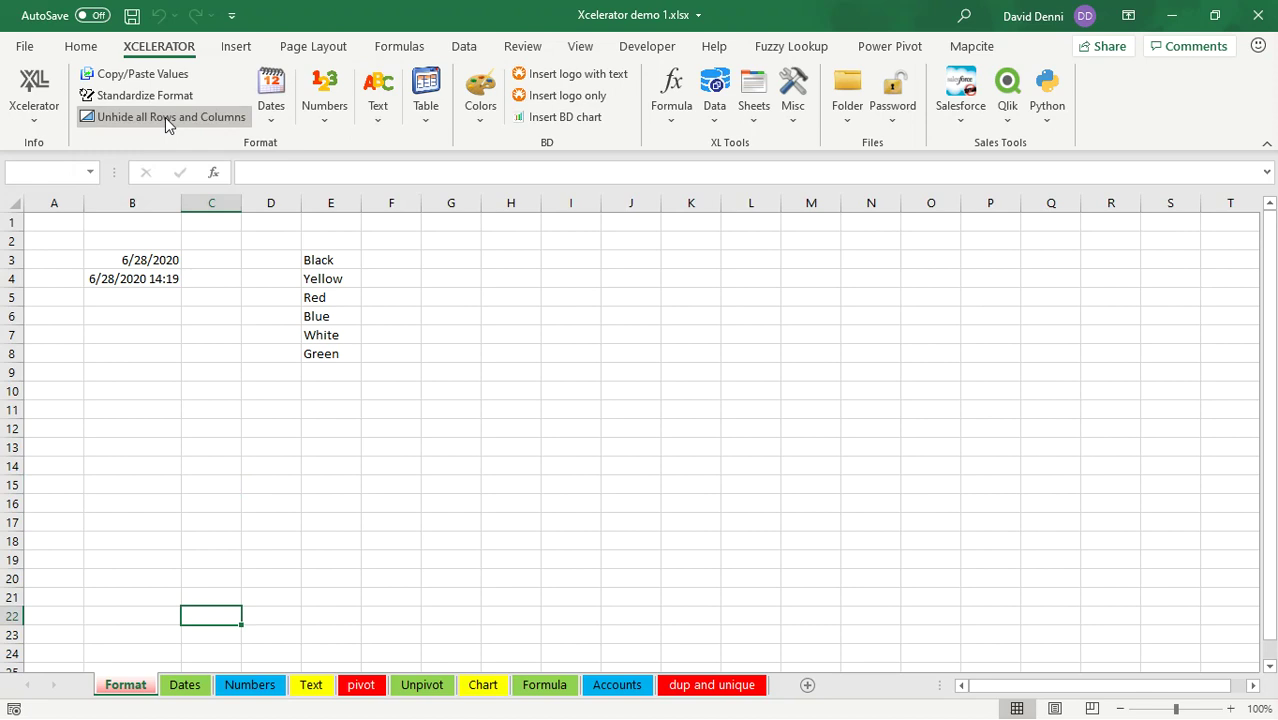
# Step: On the Dates sheet, convert the dates in B3:B19 to the first day of the month
pyautogui.click(190, 689)
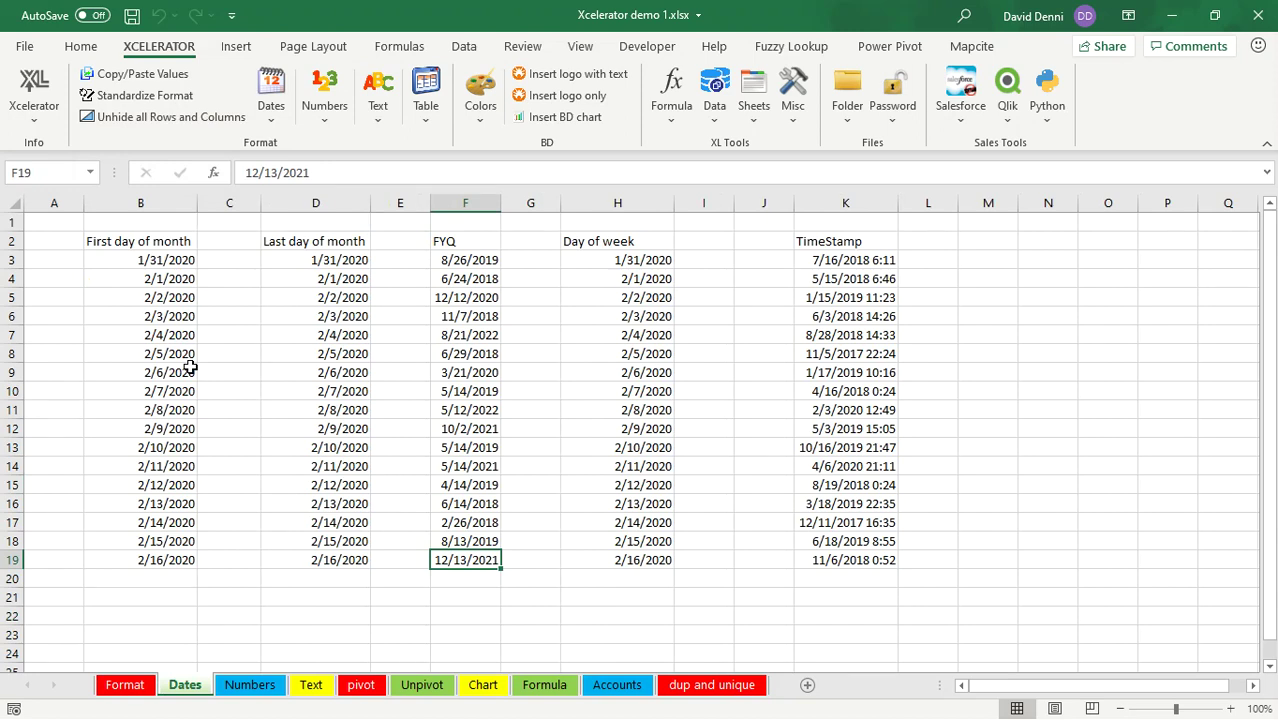
pyautogui.click(273, 119)
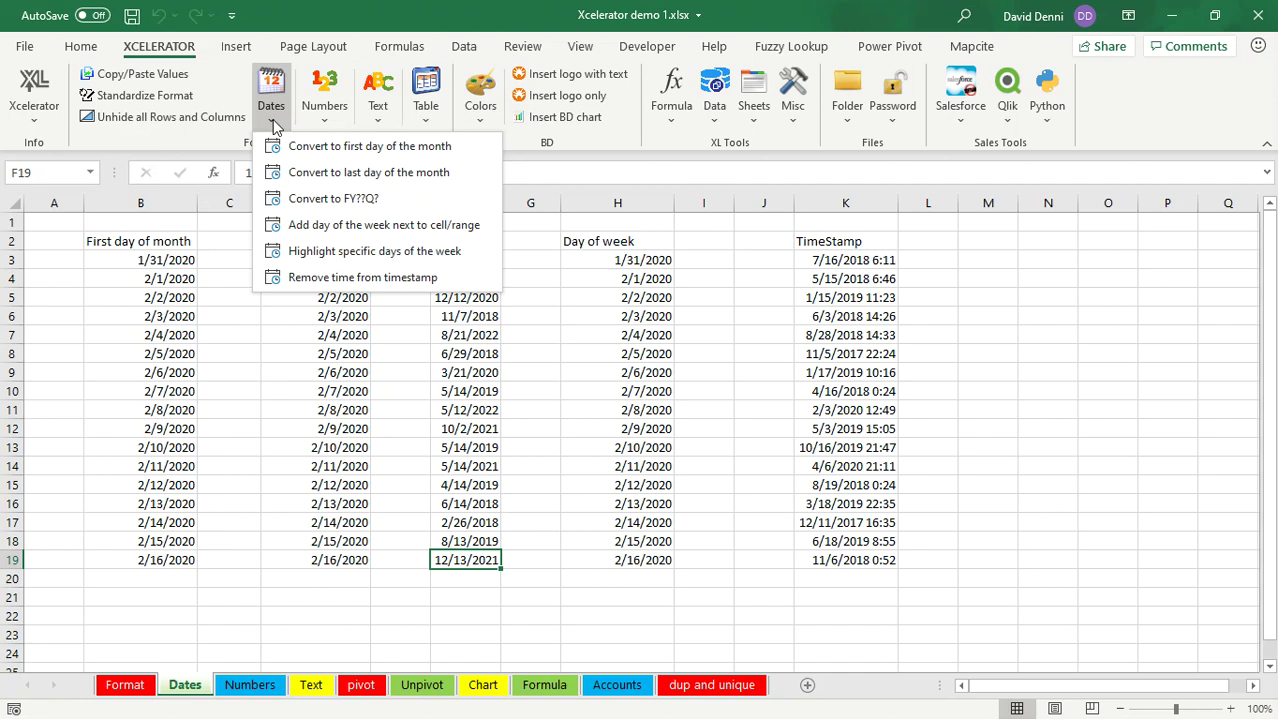
pyautogui.click(207, 368)
pyautogui.moveTo(147, 262); pyautogui.dragTo(166, 560)
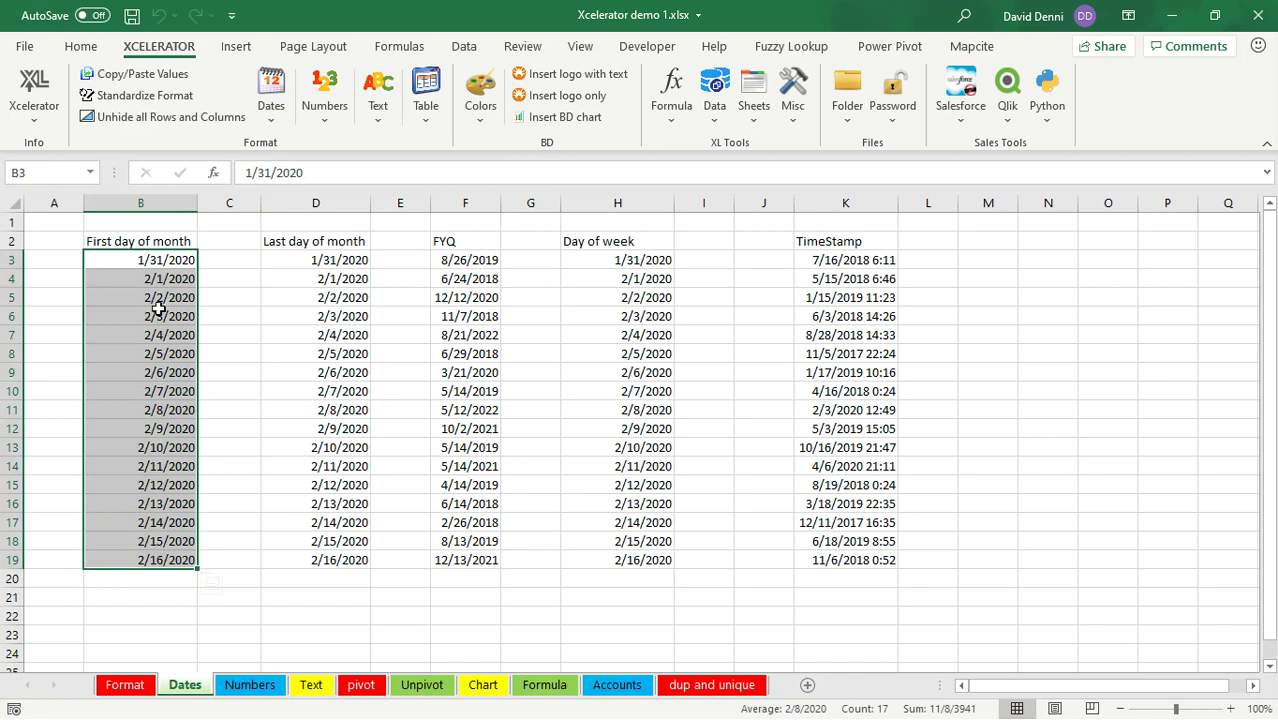
pyautogui.click(274, 112)
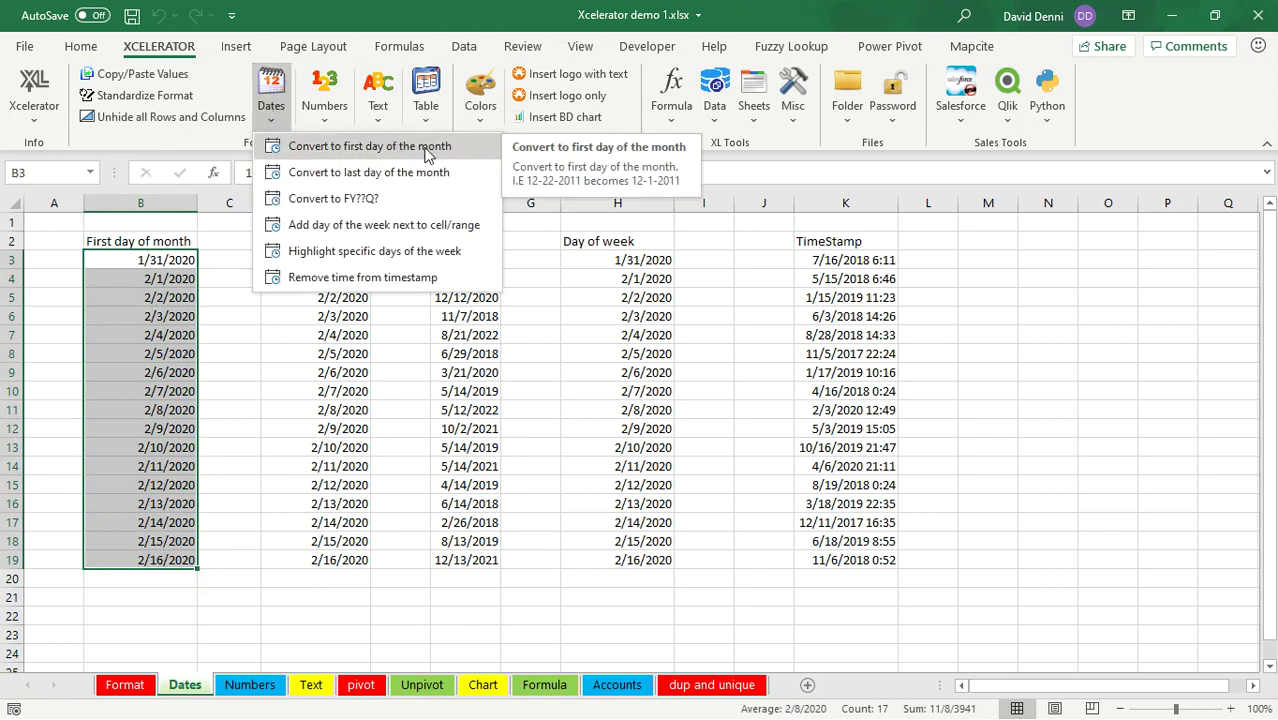
pyautogui.click(390, 150)
pyautogui.click(302, 355)
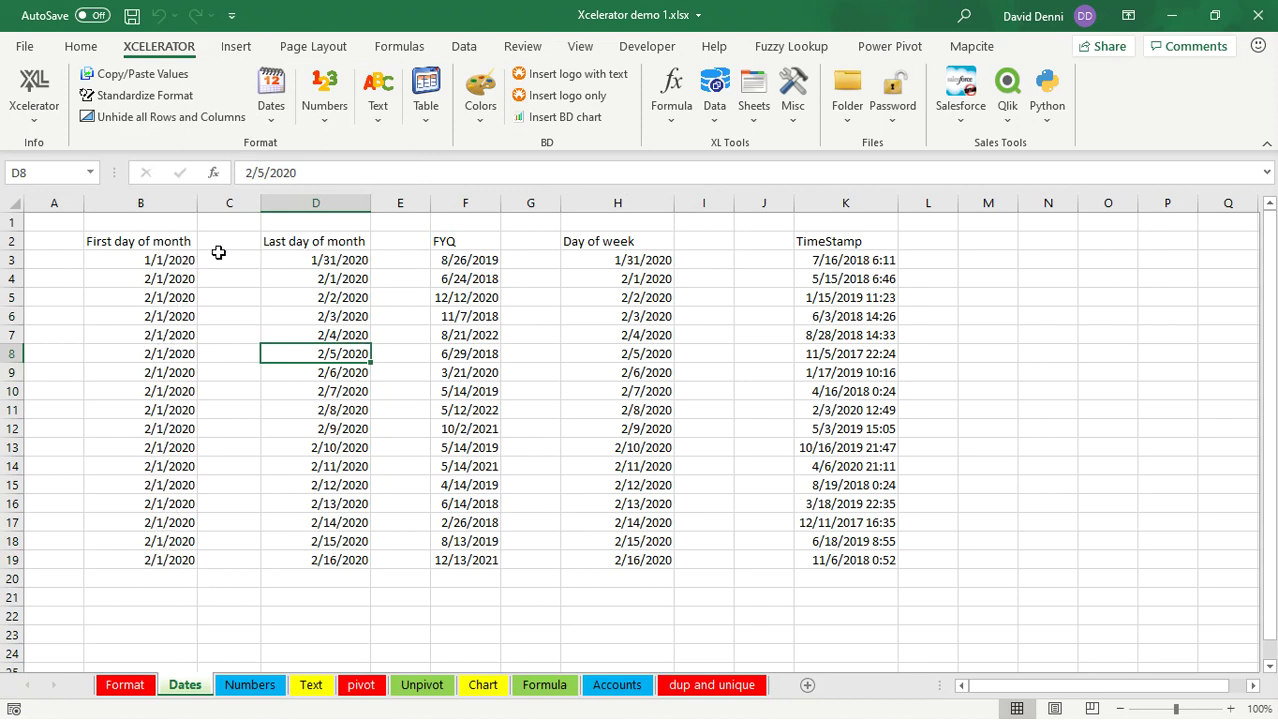
# Step: Convert the dates in D3:D19 to the last day of the month
pyautogui.moveTo(293, 258); pyautogui.dragTo(297, 553)
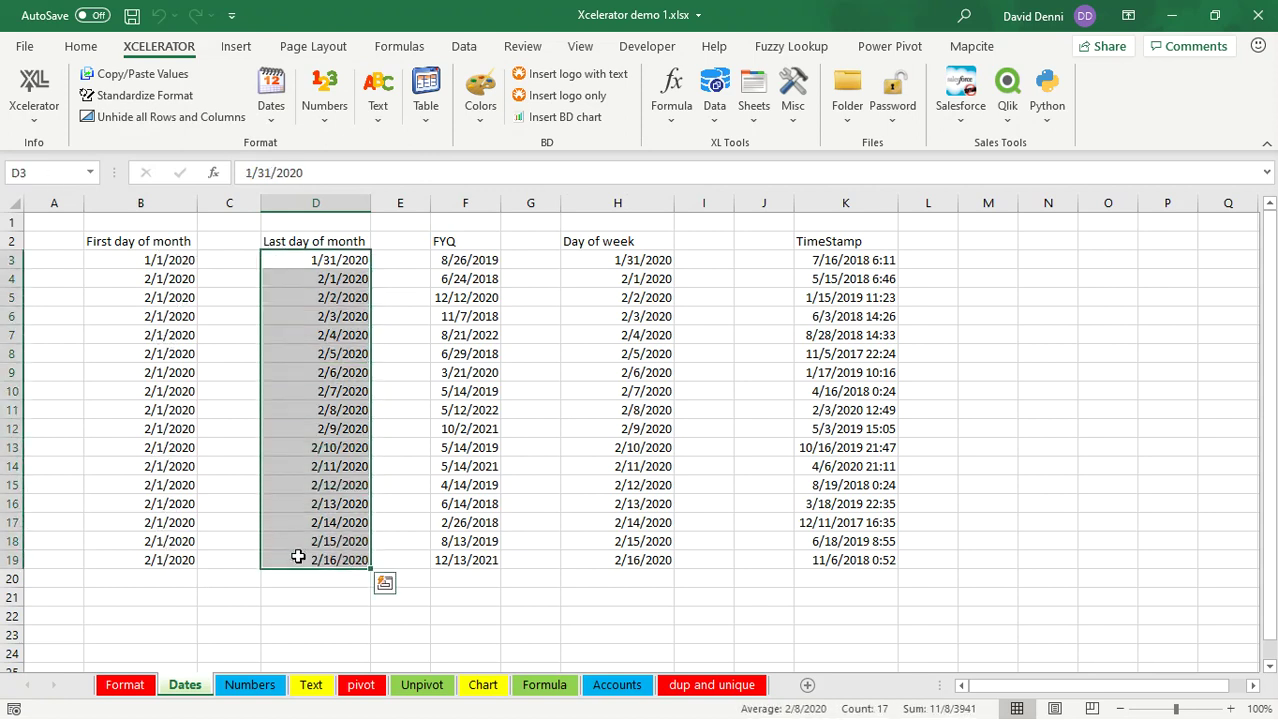
pyautogui.click(271, 121)
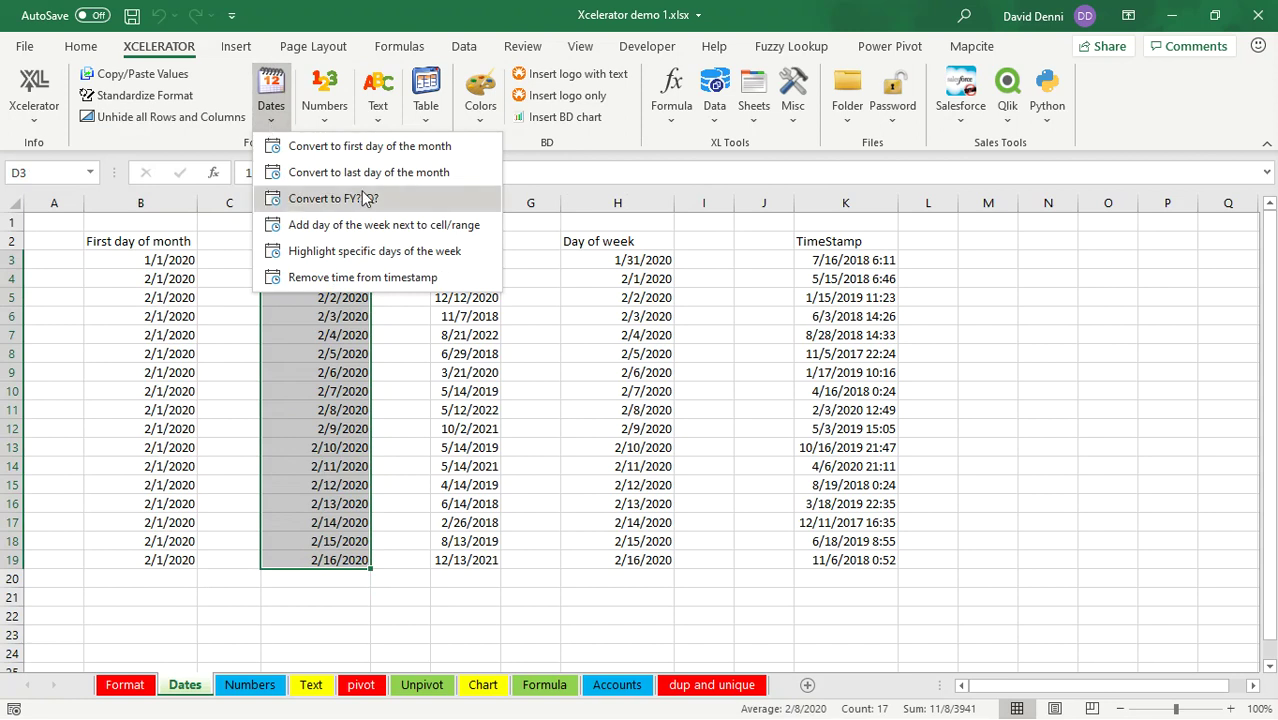
pyautogui.click(363, 173)
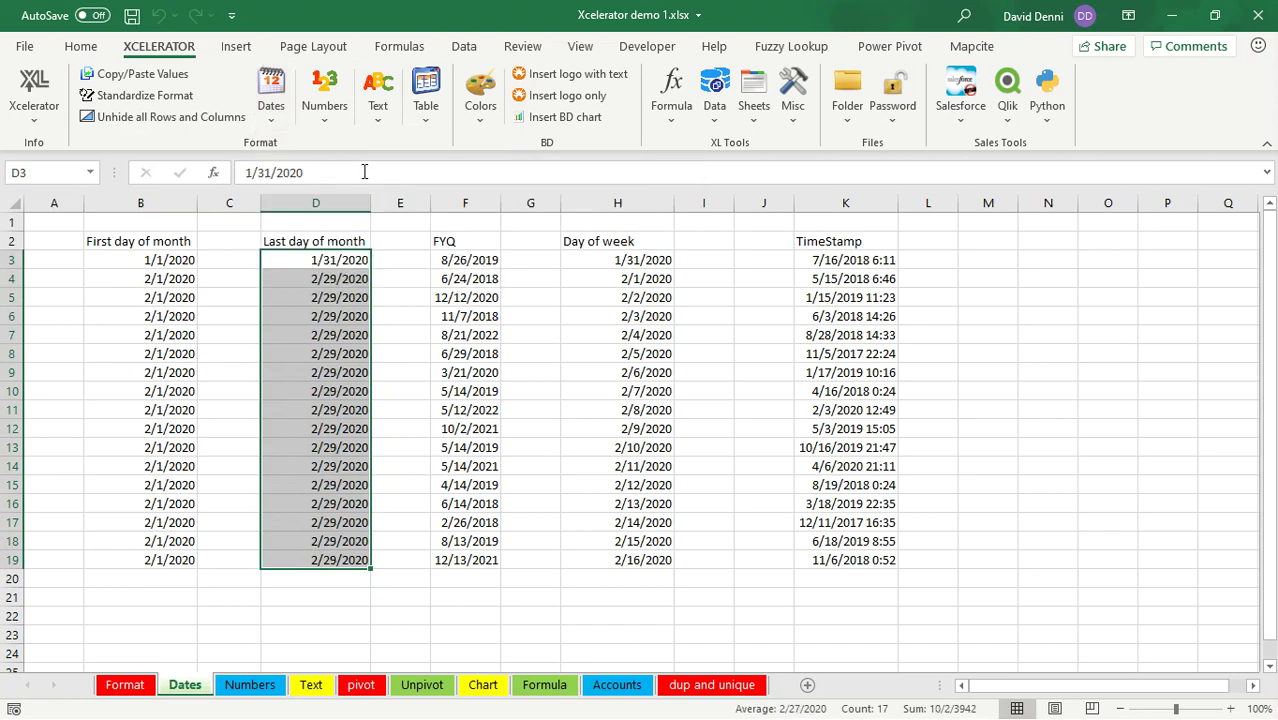
pyautogui.click(328, 332)
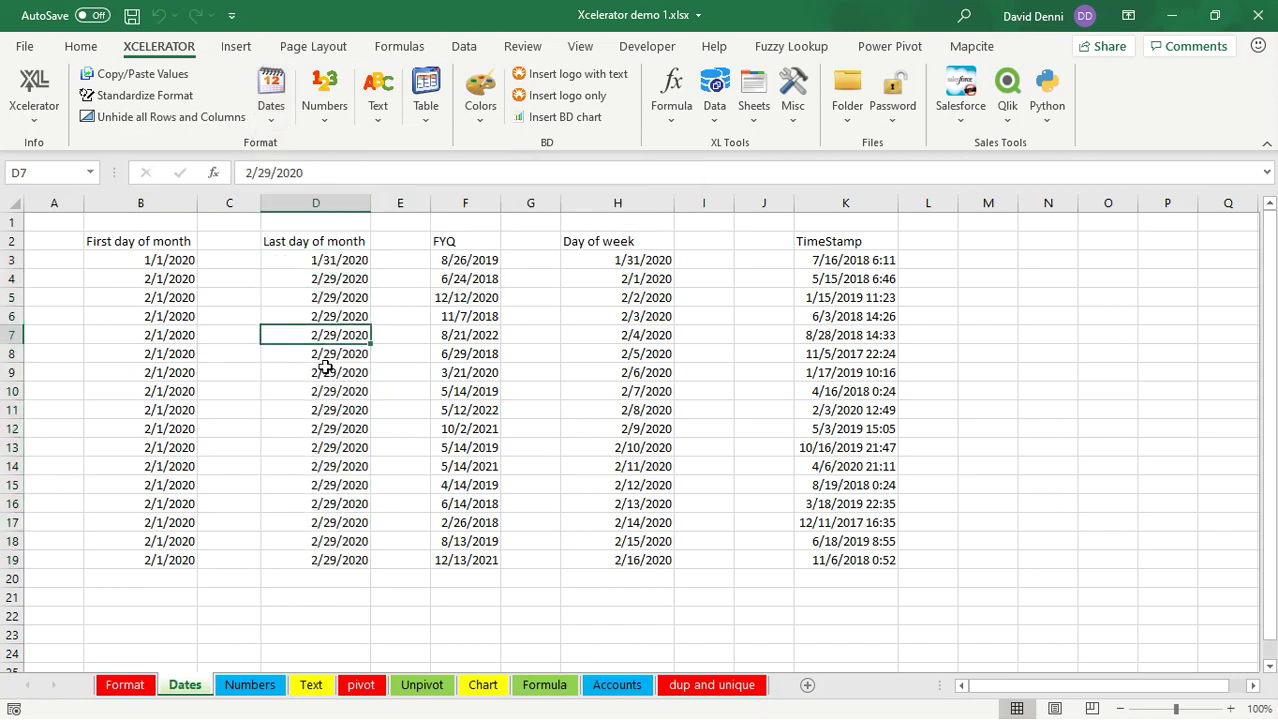
pyautogui.click(316, 301)
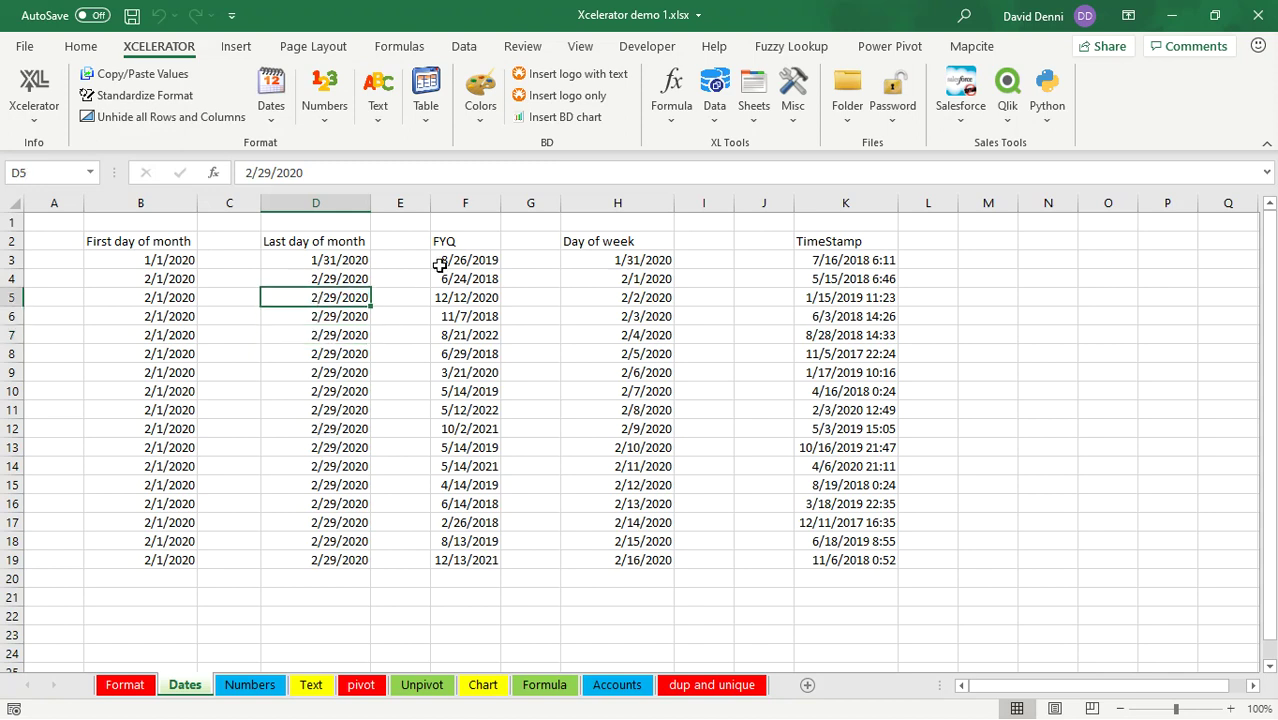
# Step: Convert the FYQ column dates in F3:F19 to fiscal year and quarter labels with Convert to FY??Q?
pyautogui.moveTo(474, 259); pyautogui.dragTo(493, 561)
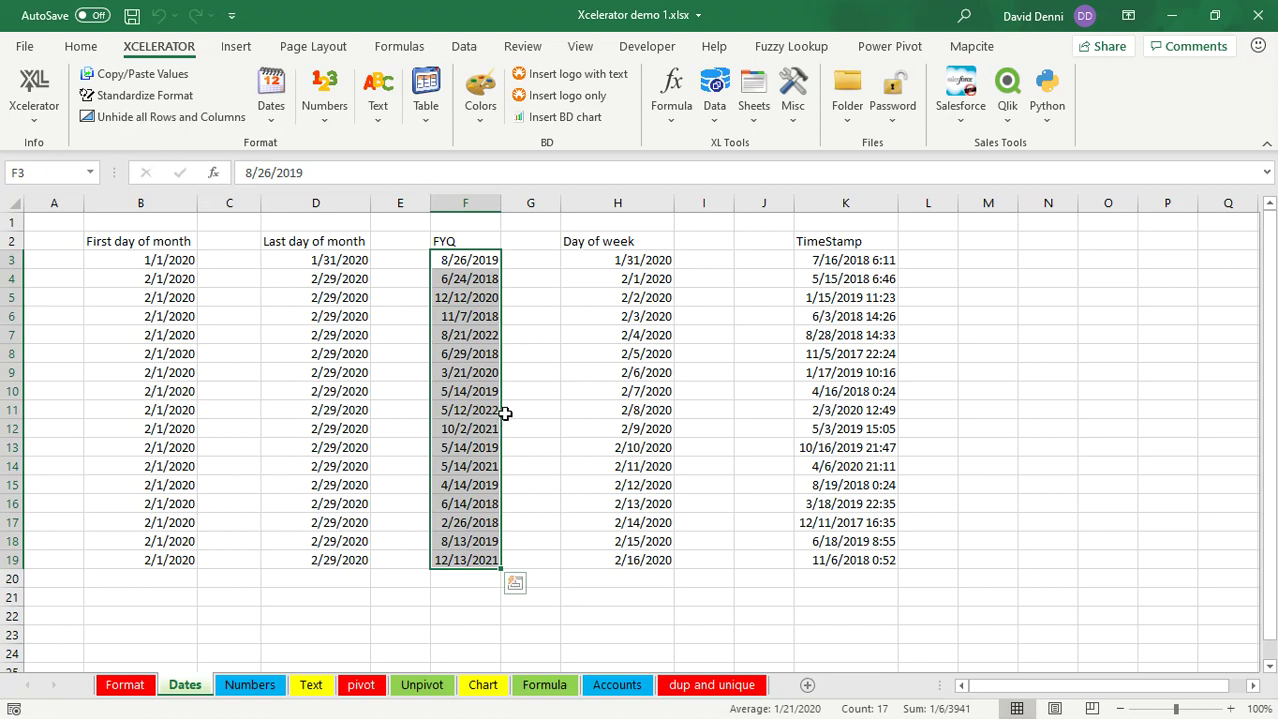
pyautogui.click(268, 116)
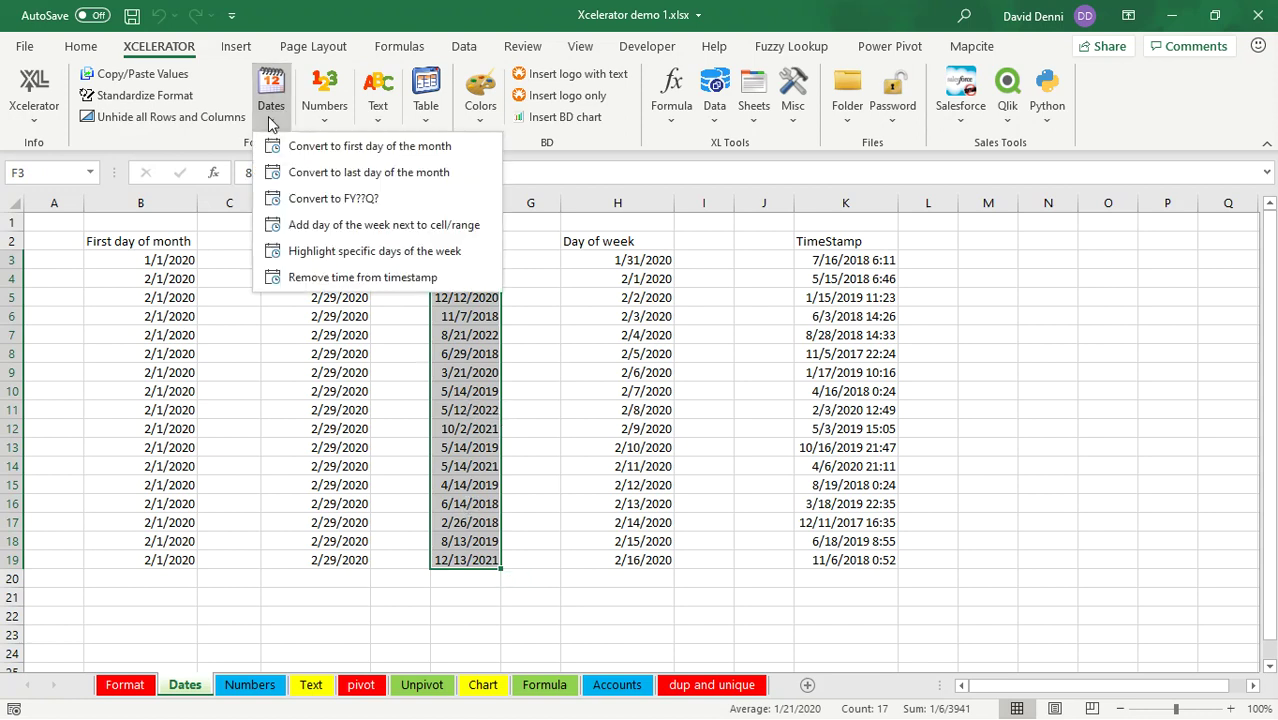
pyautogui.click(400, 204)
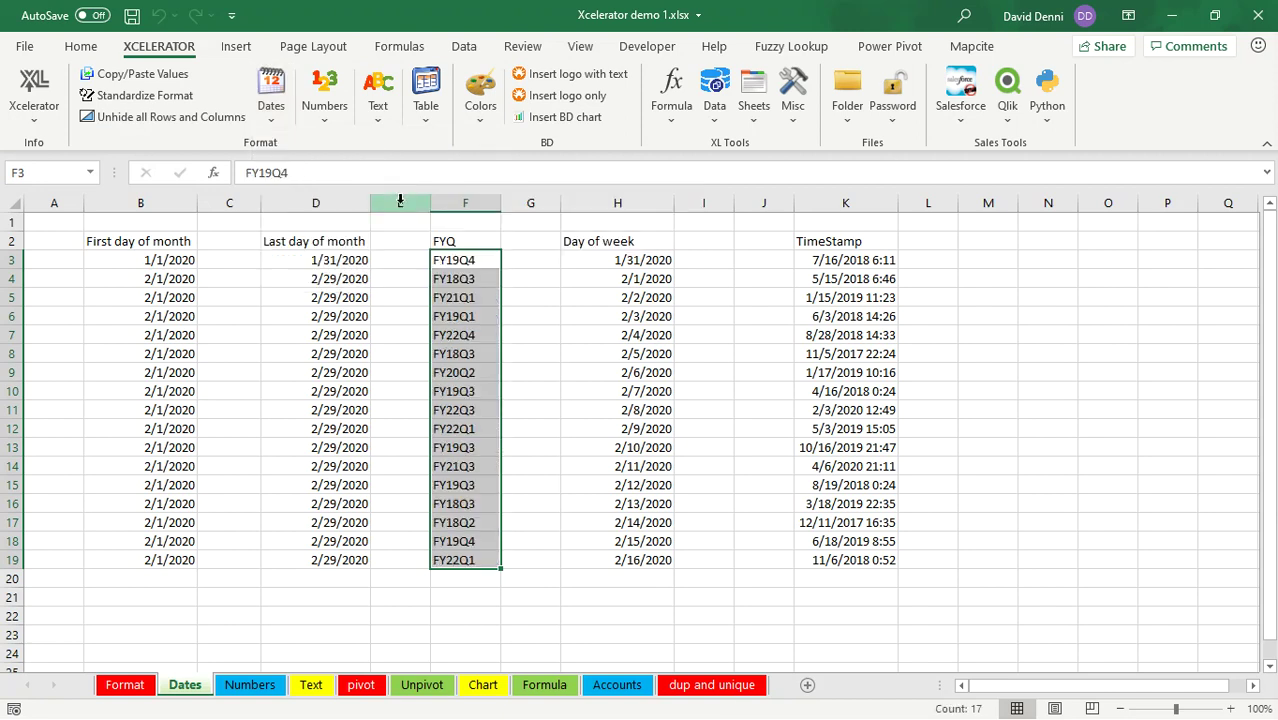
pyautogui.click(541, 312)
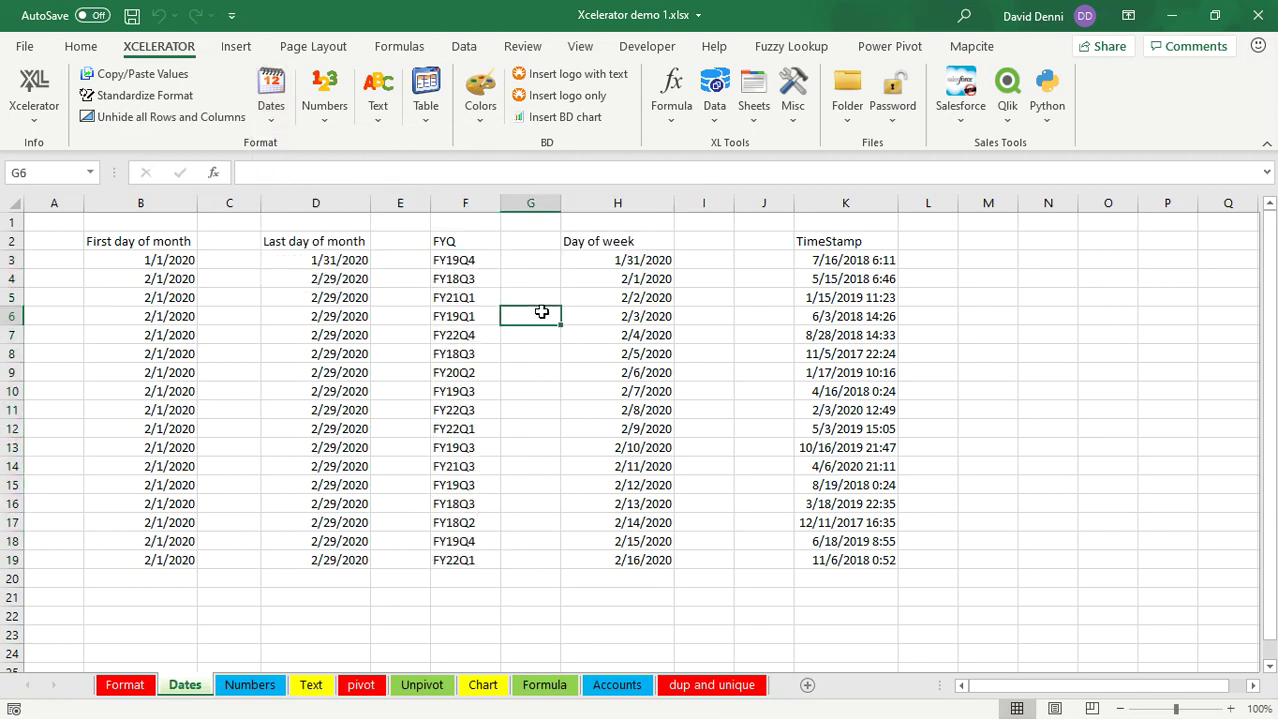
pyautogui.click(471, 260)
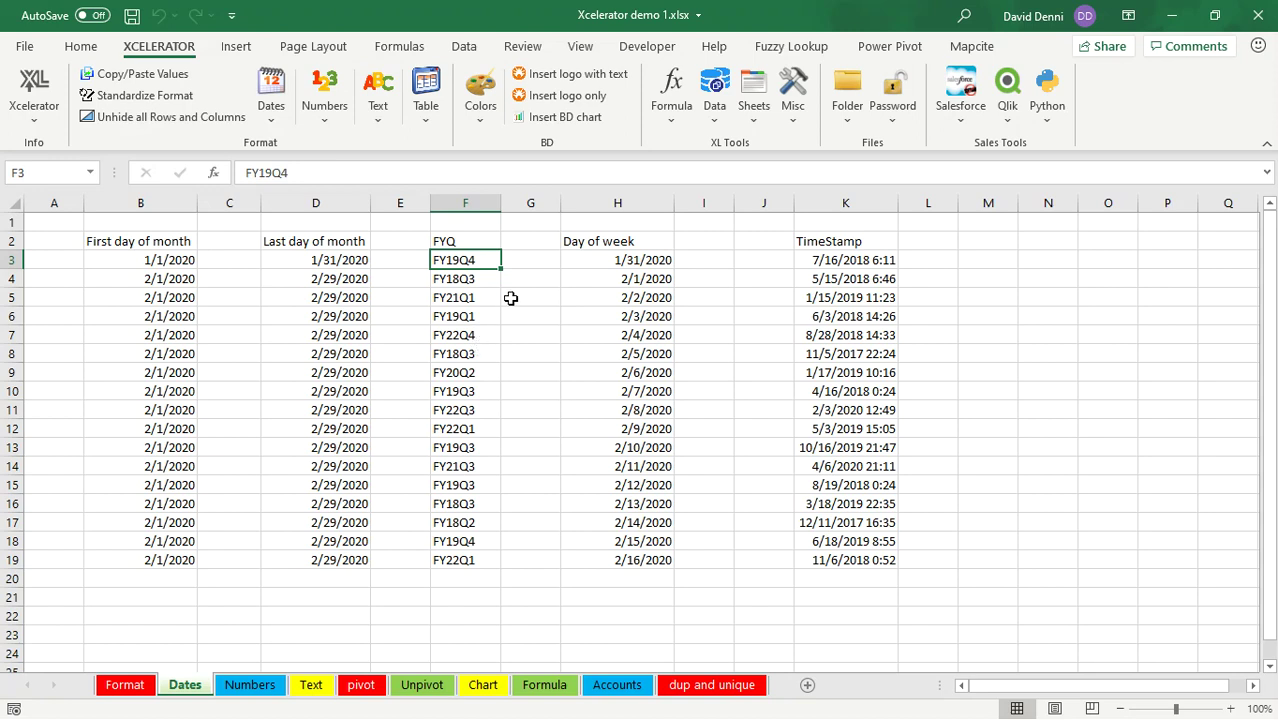
# Step: Add the day of the week next to the dates in H3:H19
pyautogui.moveTo(600, 262); pyautogui.dragTo(606, 551)
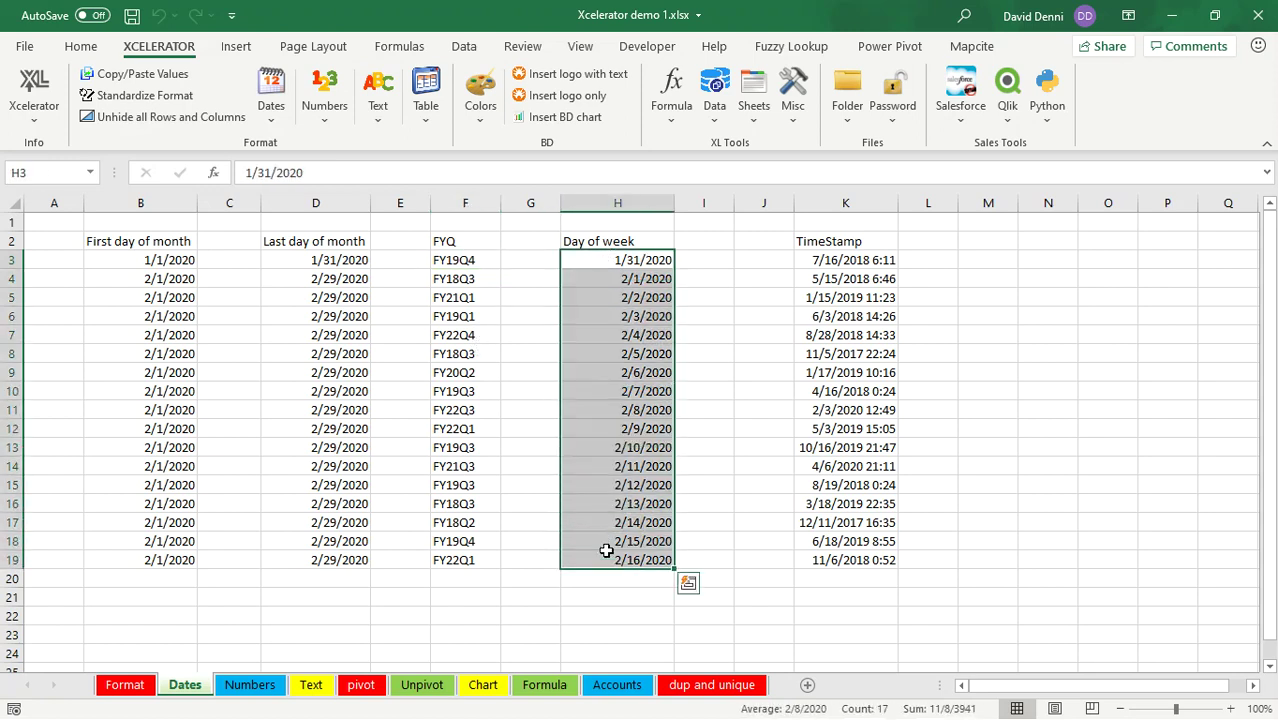
pyautogui.click(272, 118)
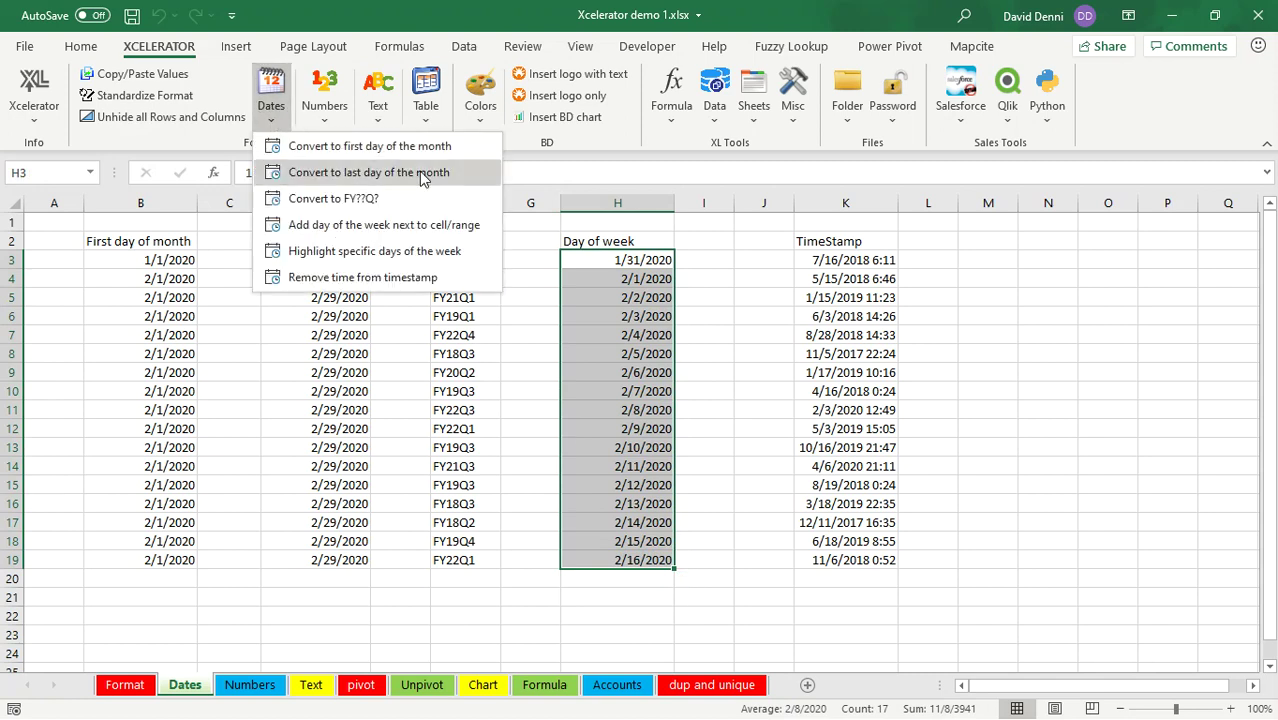
pyautogui.click(362, 226)
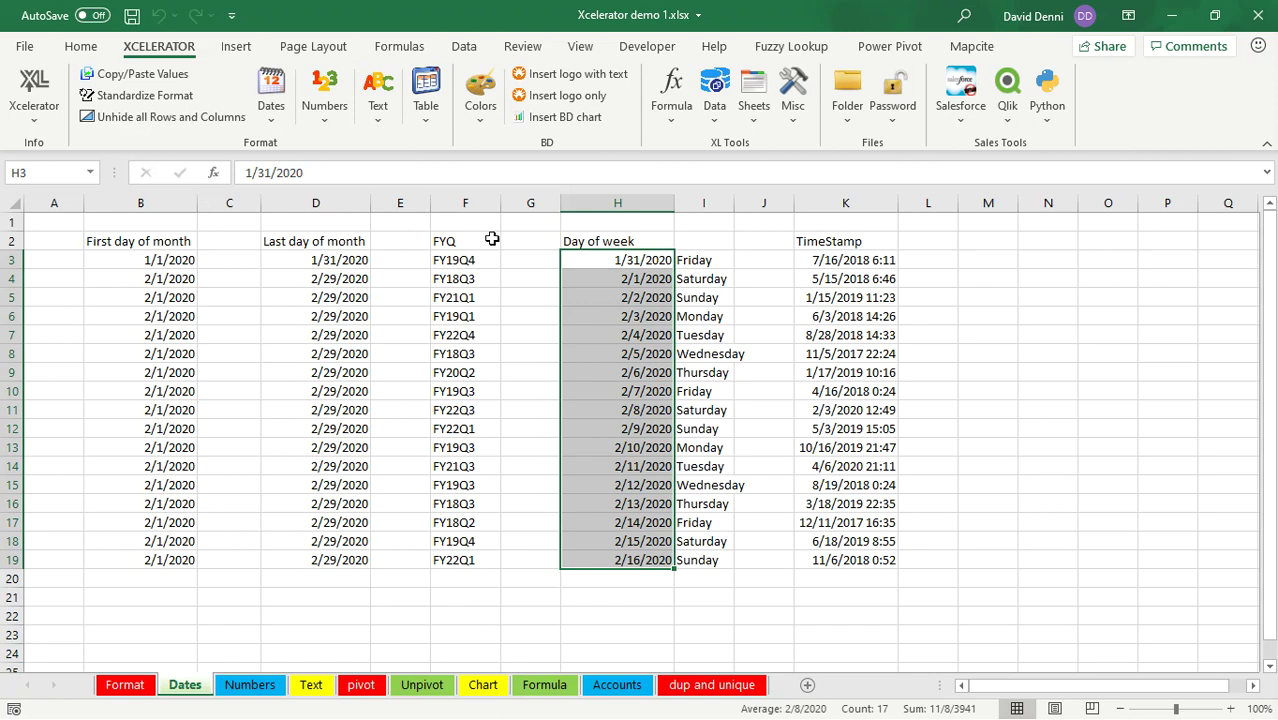
# Step: Highlight the Saturday and Sunday dates in H3:H19 and dismiss the results message
pyautogui.click(271, 100)
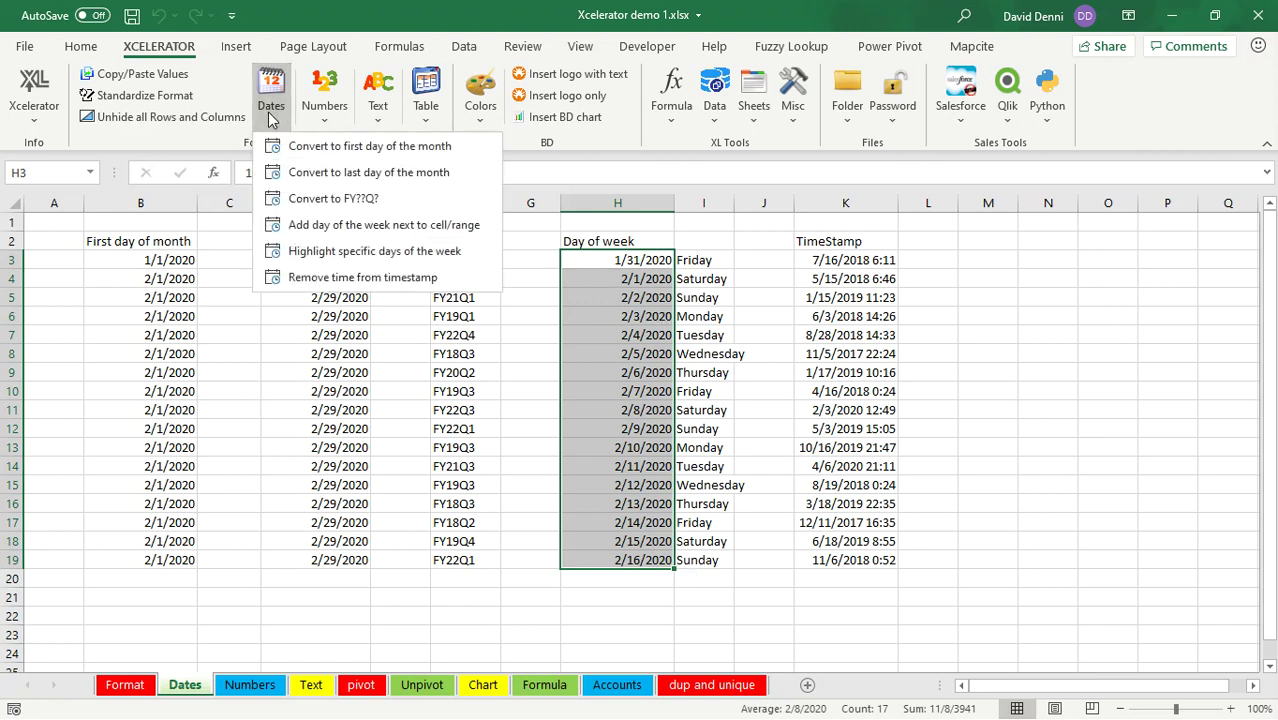
pyautogui.click(370, 253)
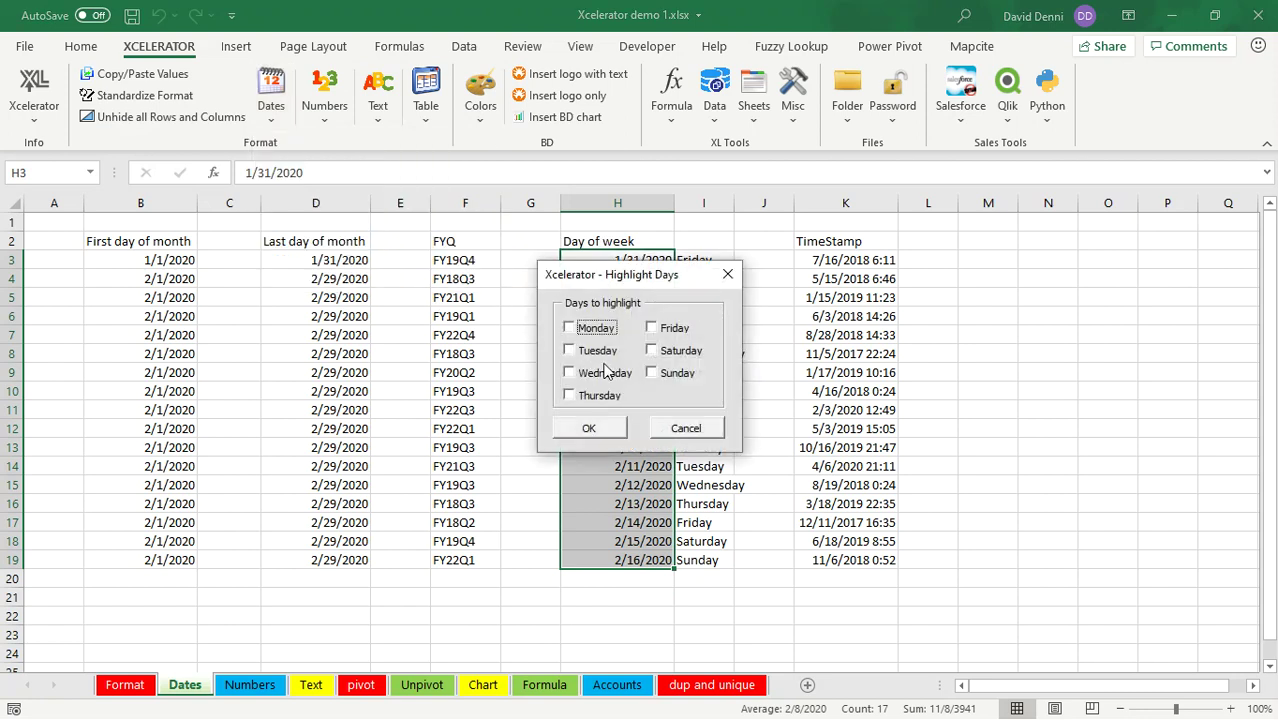
pyautogui.click(651, 351)
pyautogui.click(652, 375)
pyautogui.click(595, 431)
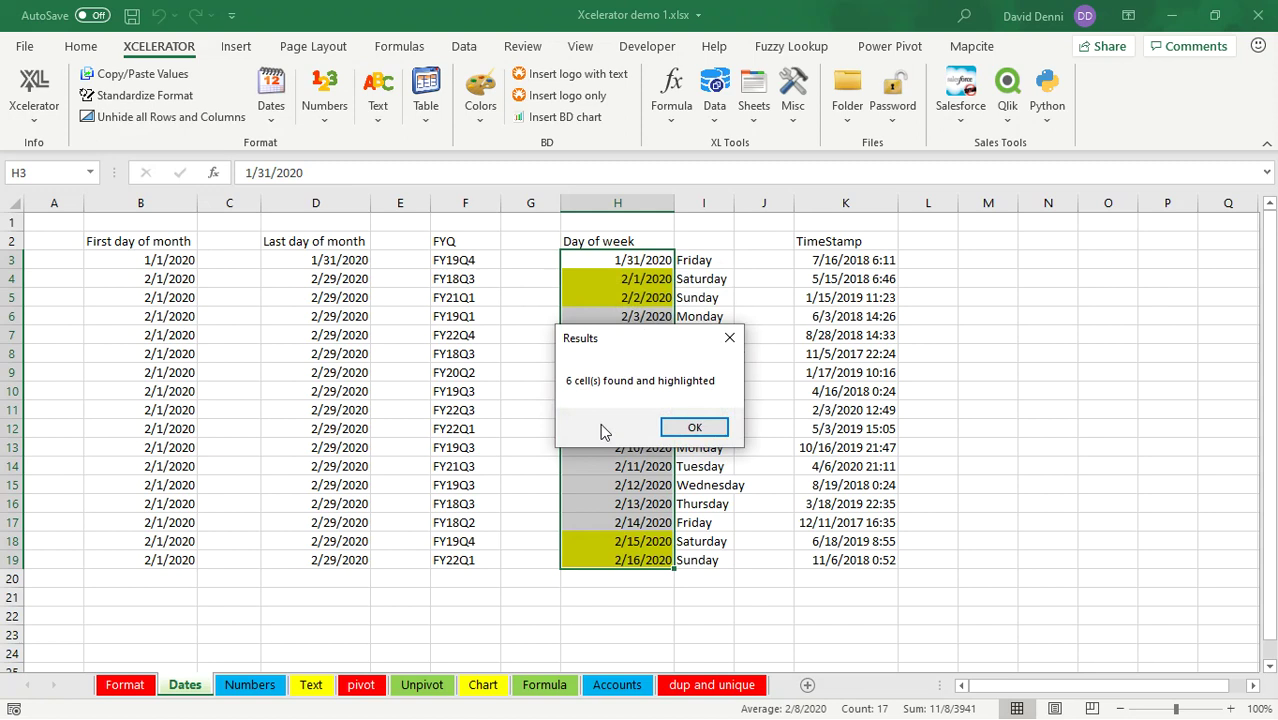
pyautogui.click(694, 427)
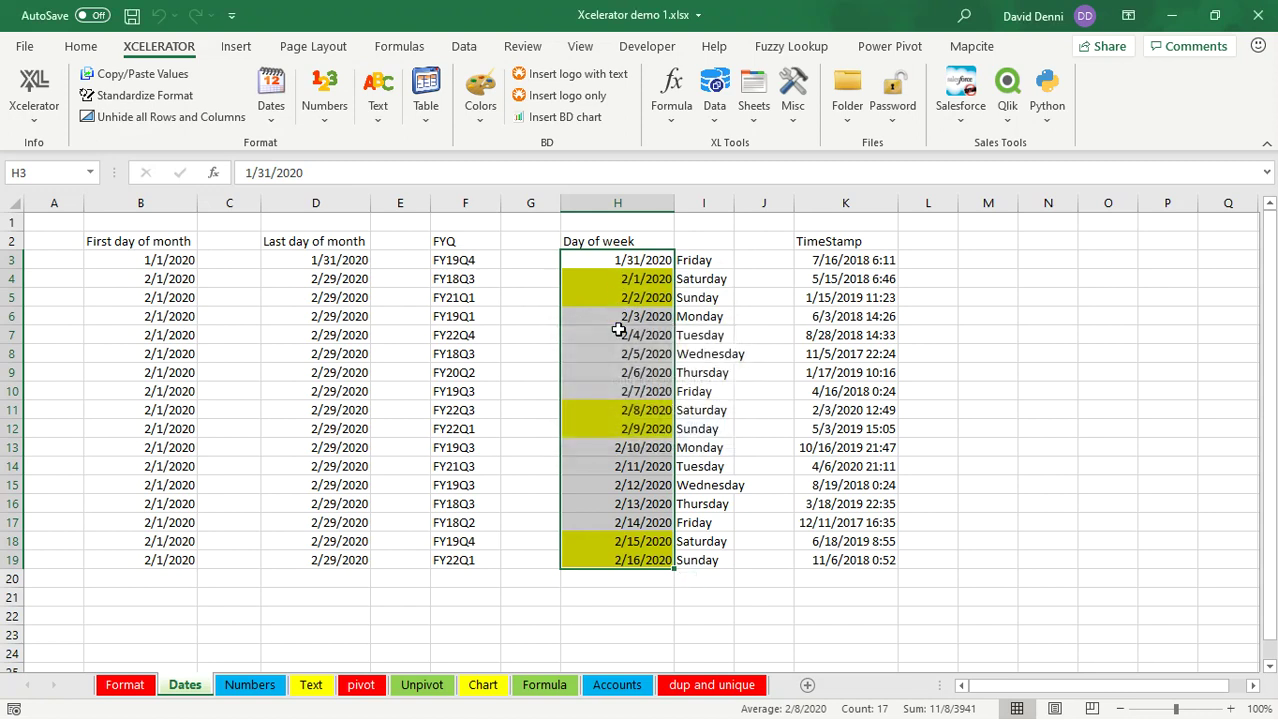
# Step: Remove the time from the timestamps in K3:K19, leaving only the dates
pyautogui.click(1130, 484)
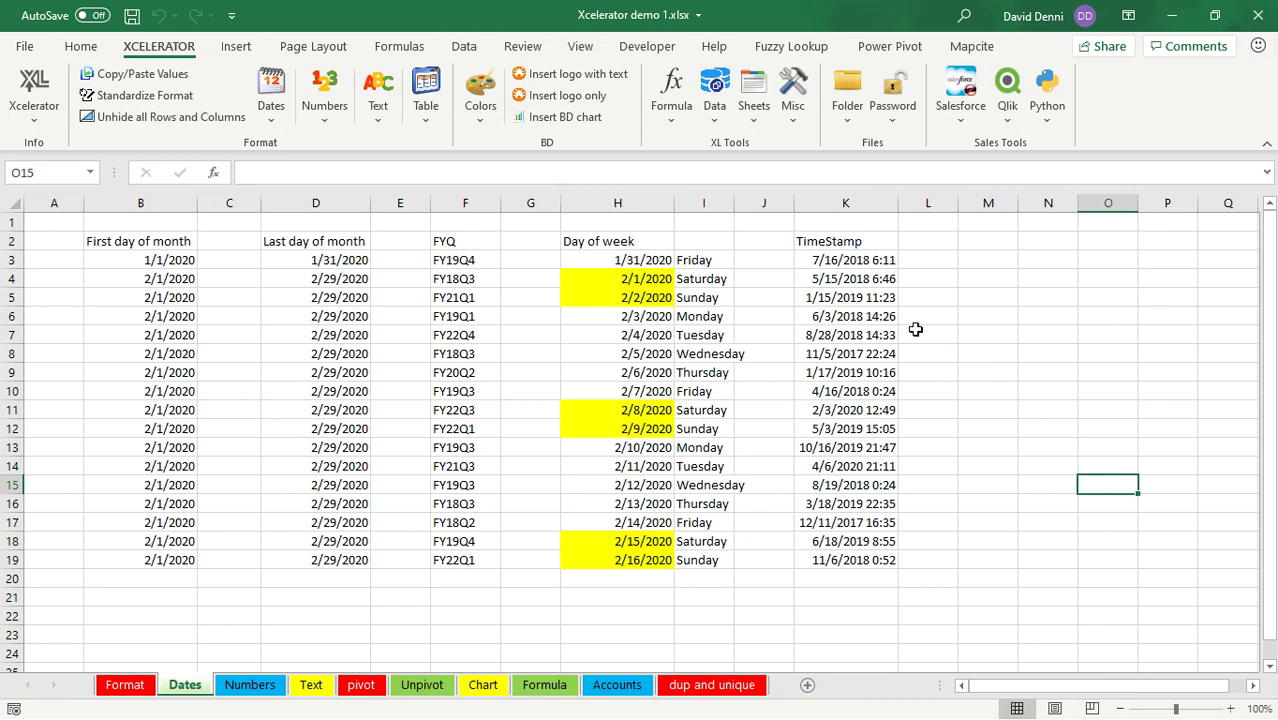
pyautogui.click(845, 260)
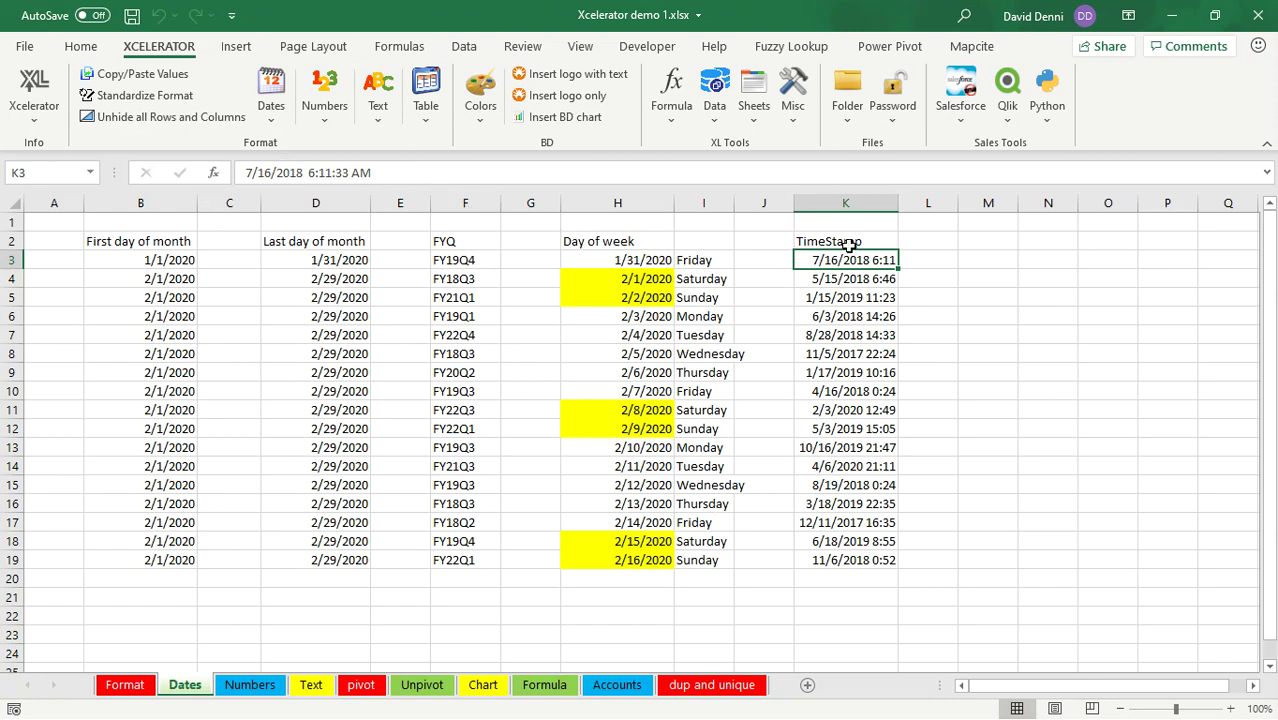
pyautogui.moveTo(833, 260); pyautogui.dragTo(828, 560)
pyautogui.click(274, 121)
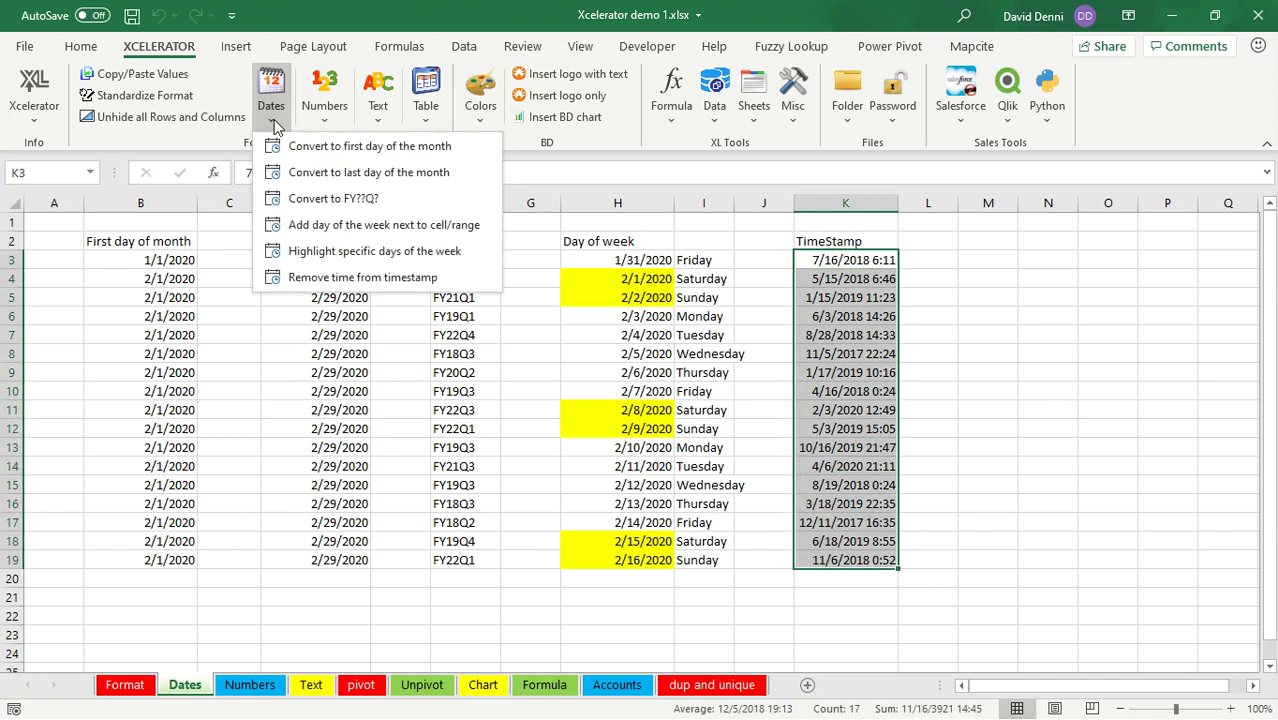
pyautogui.click(390, 280)
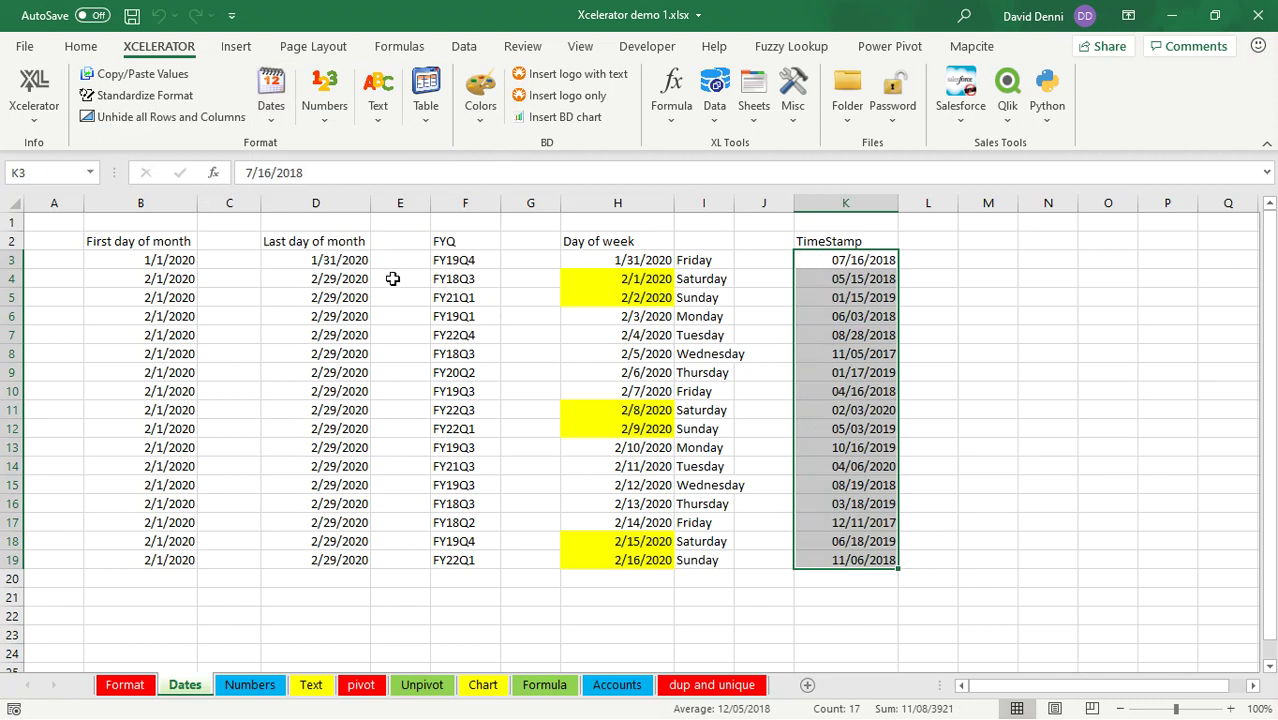
pyautogui.click(980, 337)
pyautogui.click(857, 263)
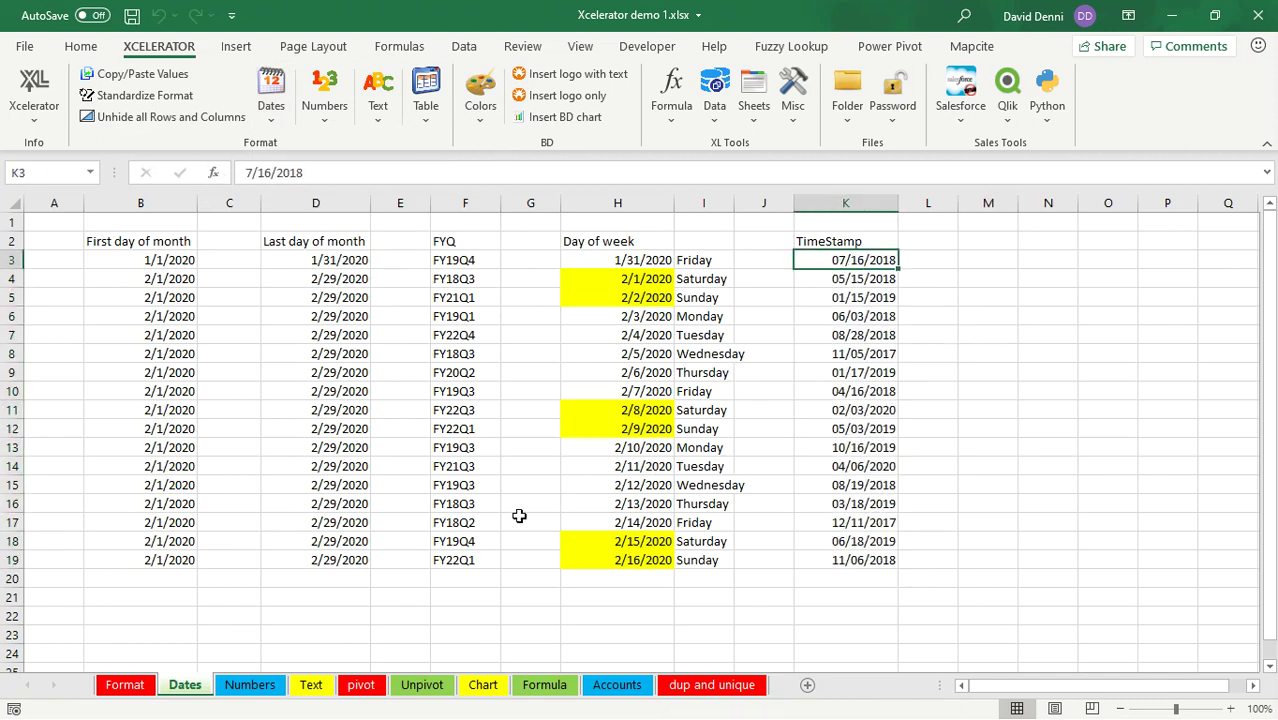
# Step: On the Numbers sheet, show the After column values in C2:C10 in Thousands / Millions
pyautogui.click(252, 686)
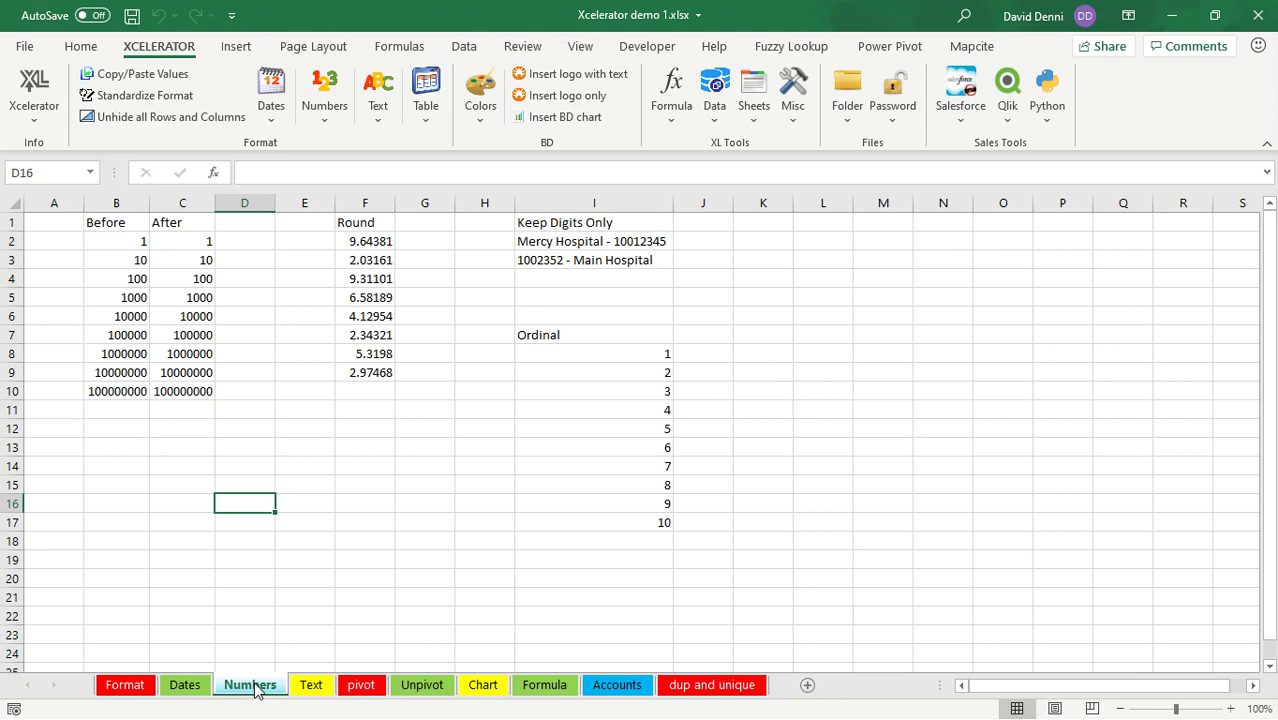
pyautogui.click(113, 243)
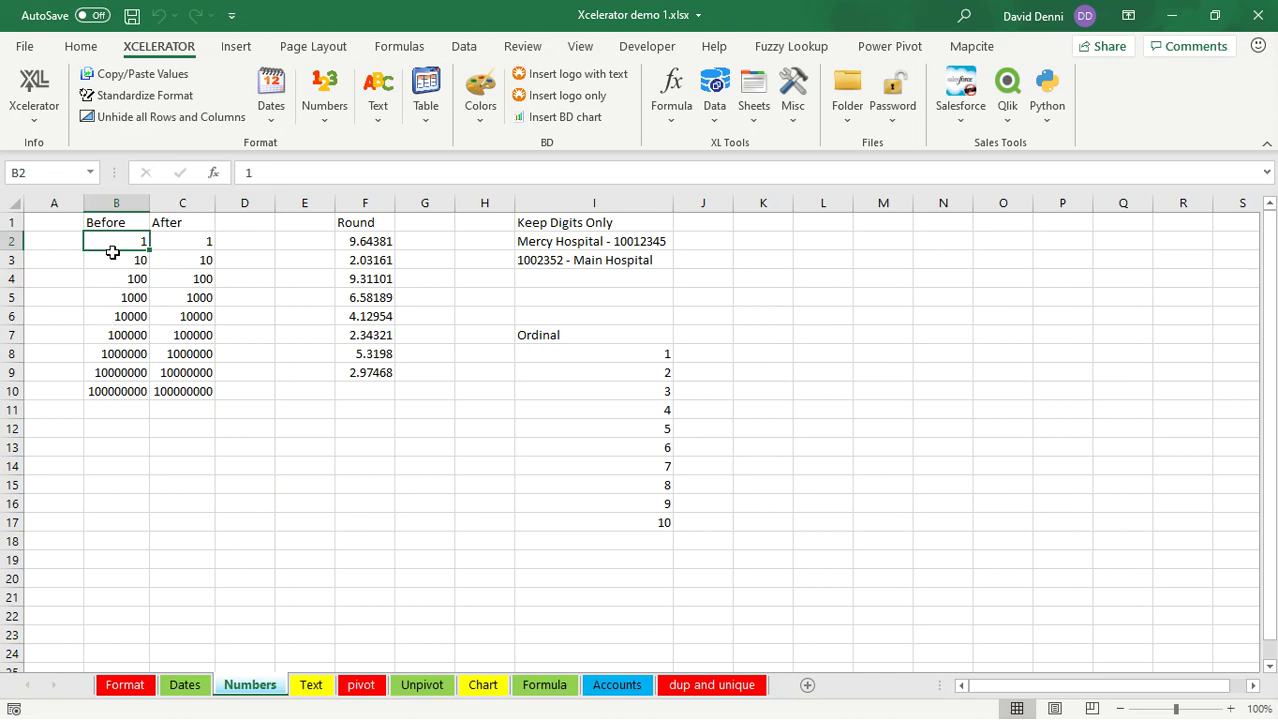
pyautogui.click(107, 392)
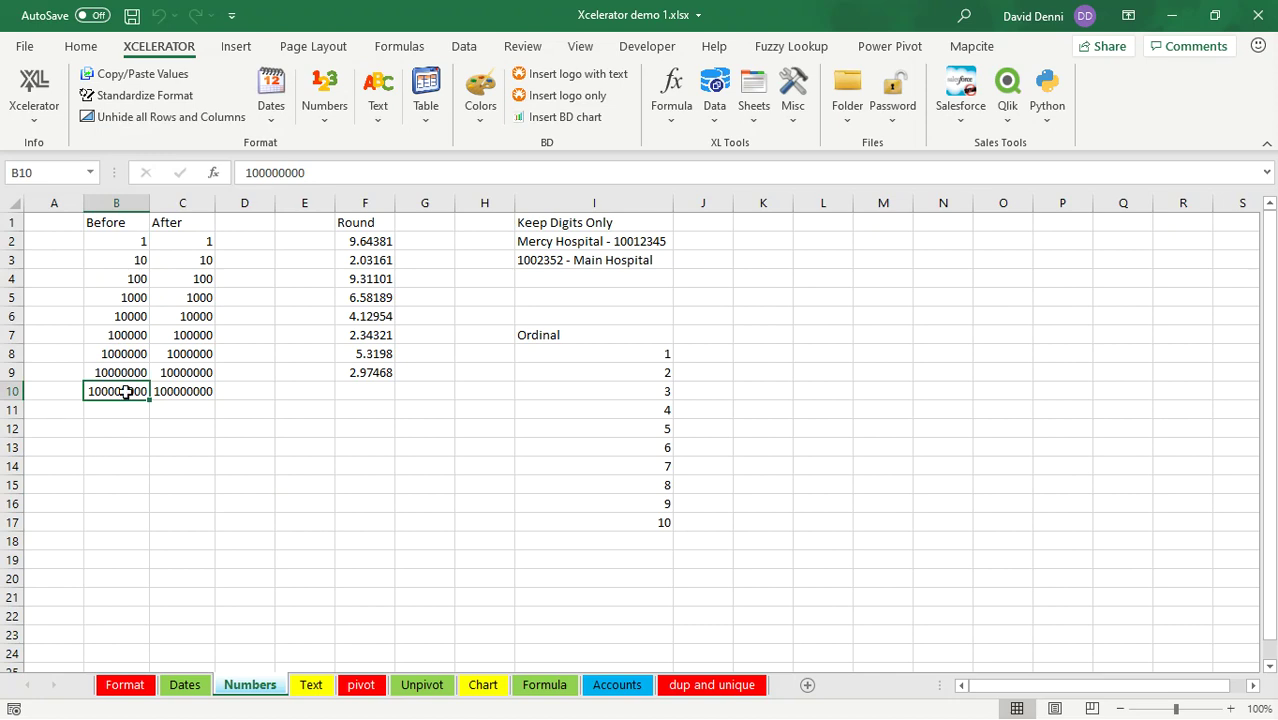
pyautogui.moveTo(182, 245); pyautogui.dragTo(186, 385)
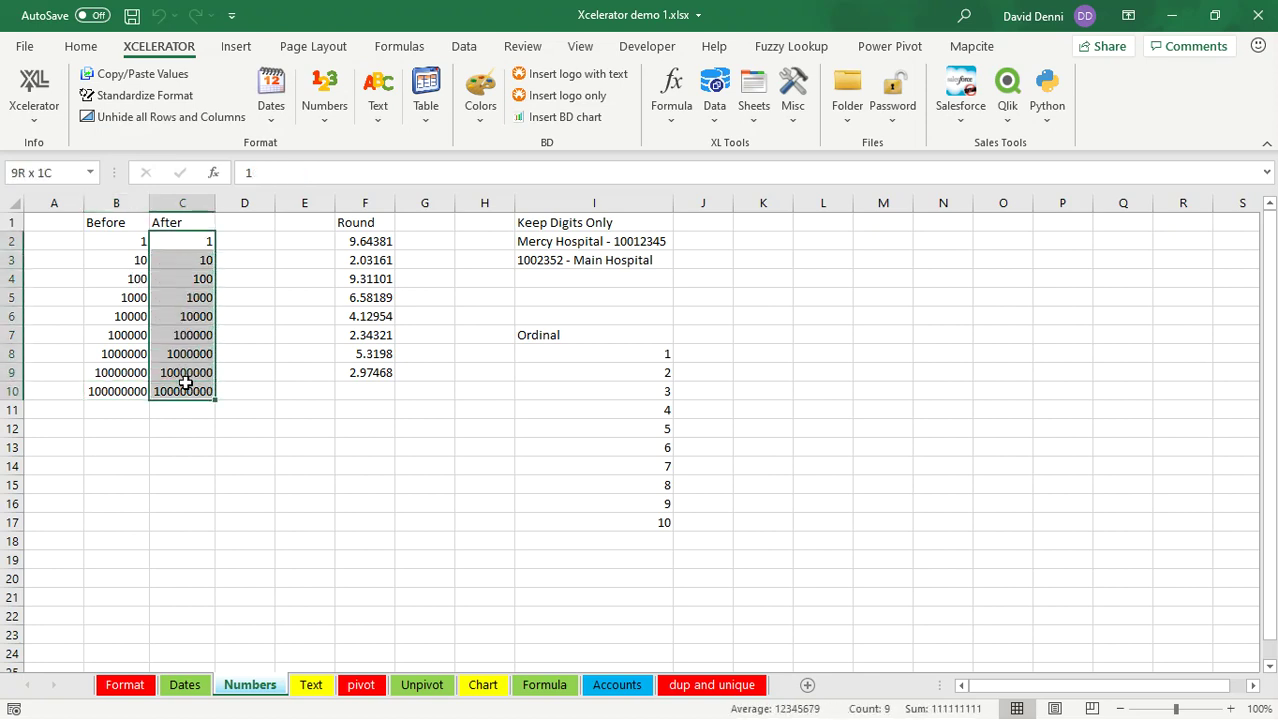
pyautogui.click(323, 122)
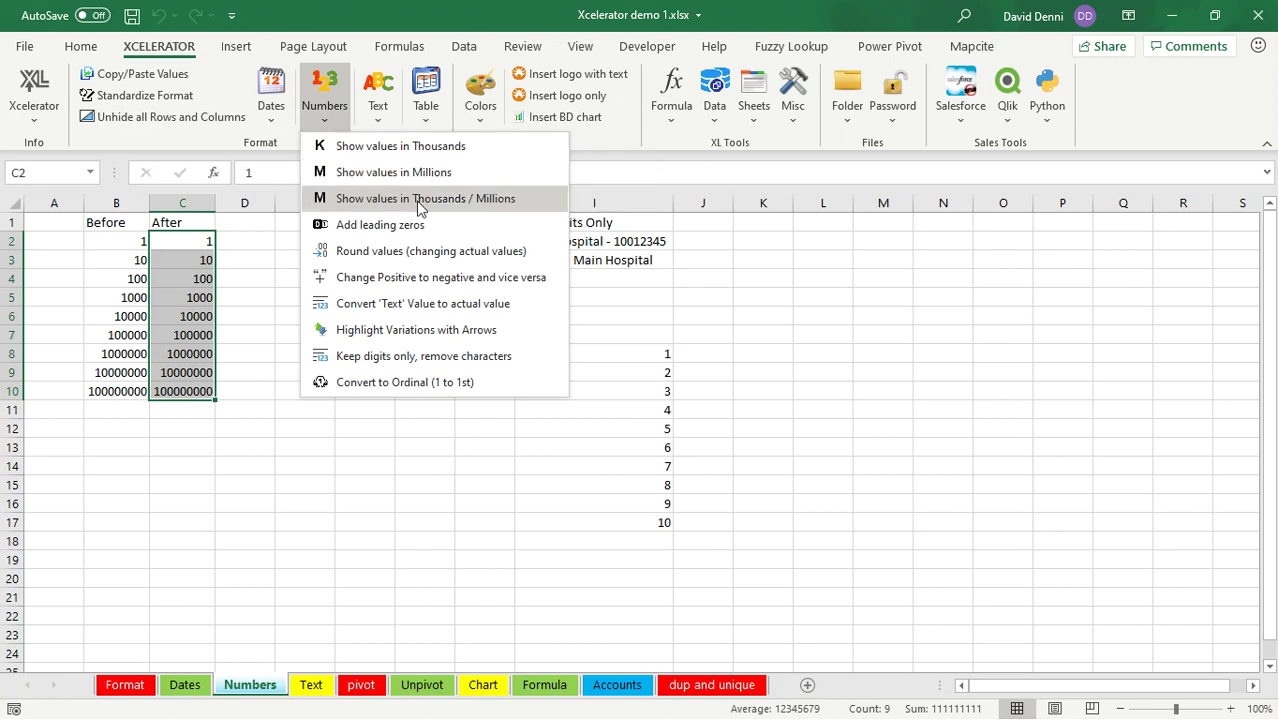
pyautogui.click(476, 201)
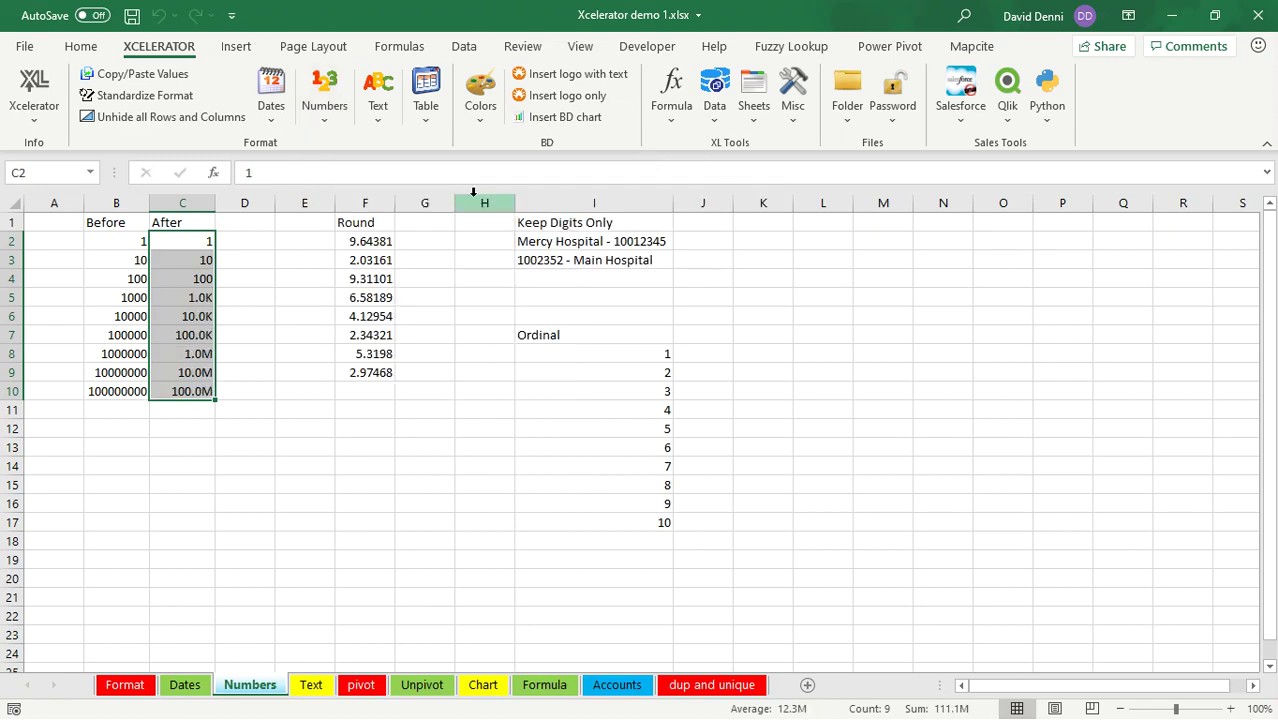
pyautogui.click(268, 392)
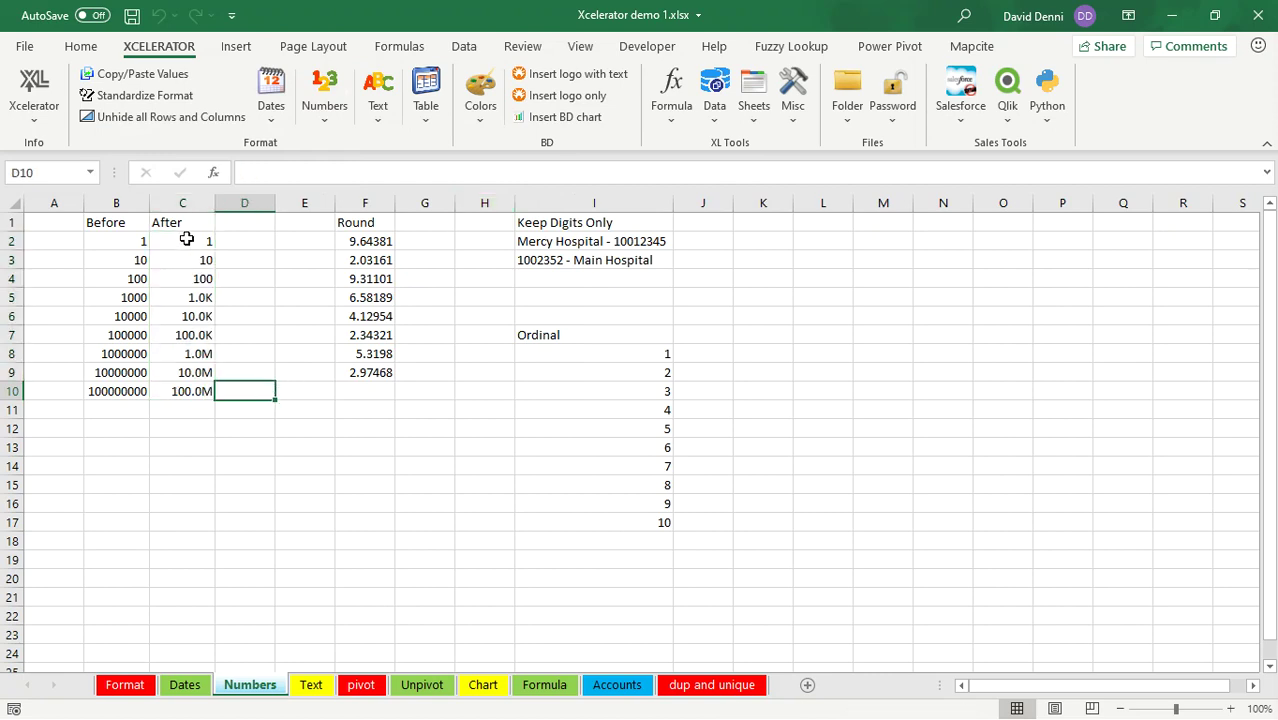
pyautogui.click(103, 391)
pyautogui.click(165, 391)
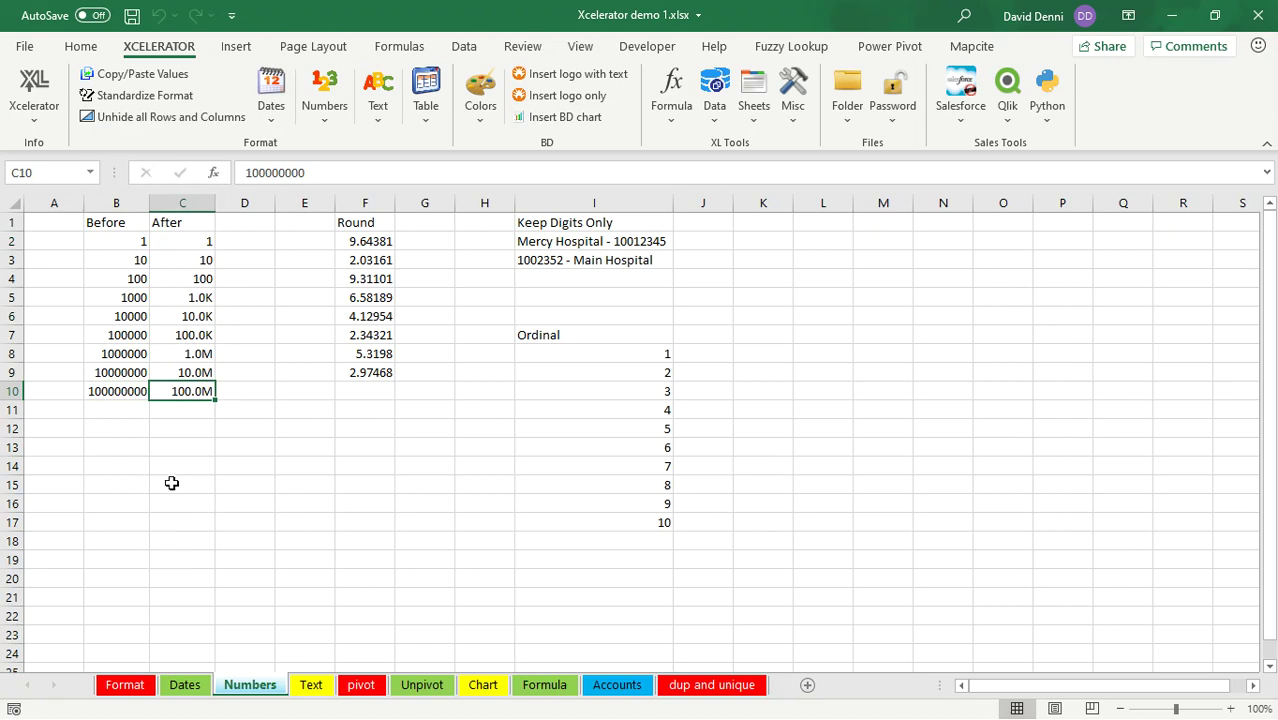
# Step: Round the actual values in F2:F9 to 2 decimals with Normal rounding and check the stored values of several cells
pyautogui.moveTo(371, 241); pyautogui.dragTo(370, 374)
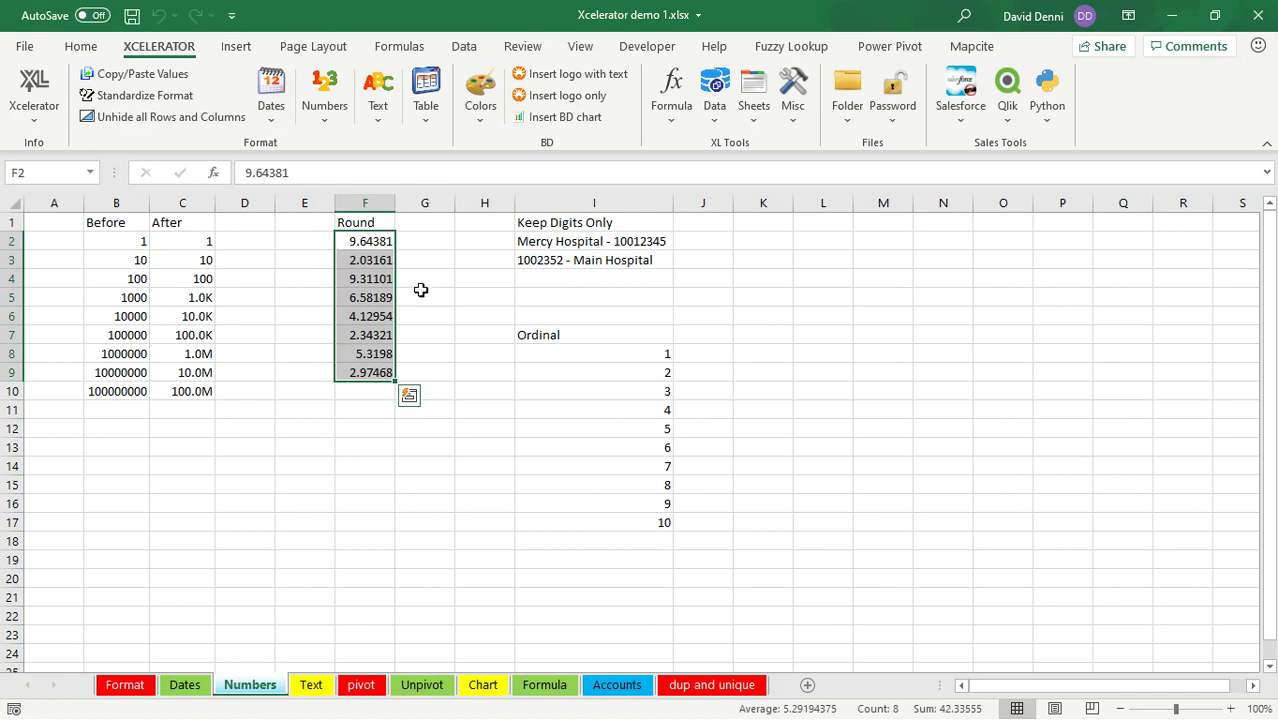
pyautogui.click(330, 119)
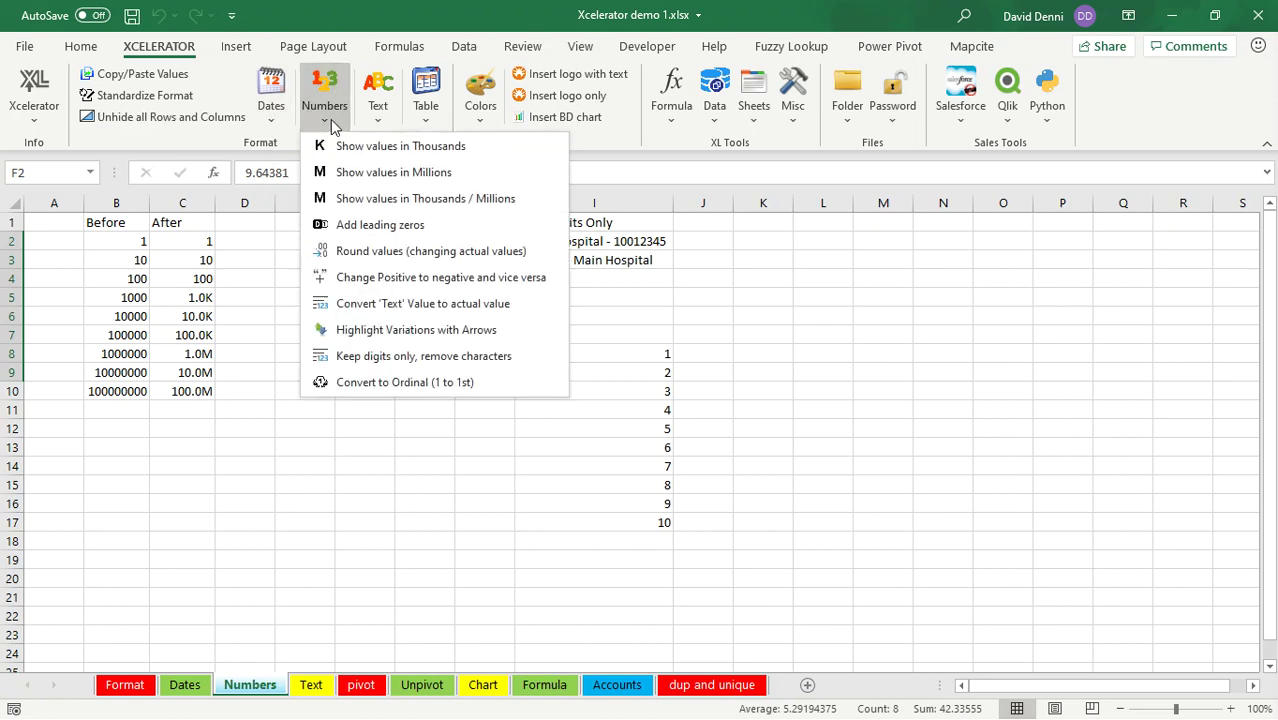
pyautogui.click(428, 255)
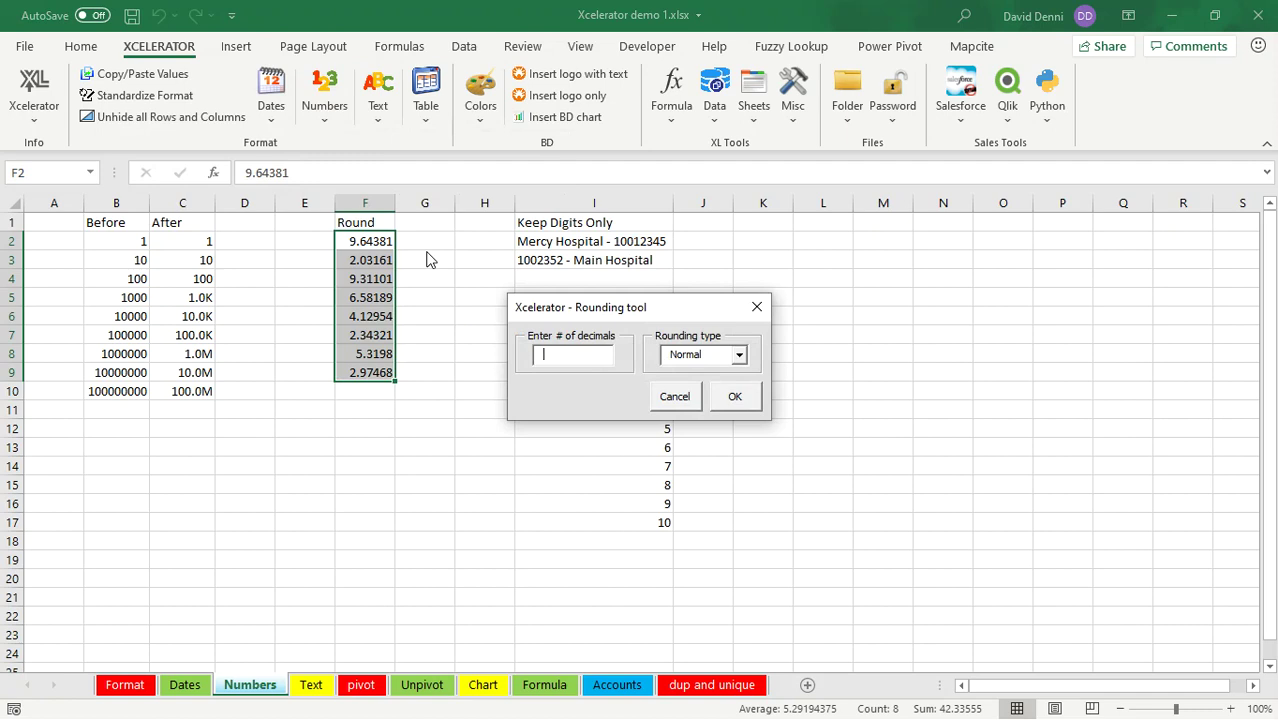
pyautogui.write('2')
pyautogui.click(739, 355)
pyautogui.click(740, 355)
pyautogui.click(737, 398)
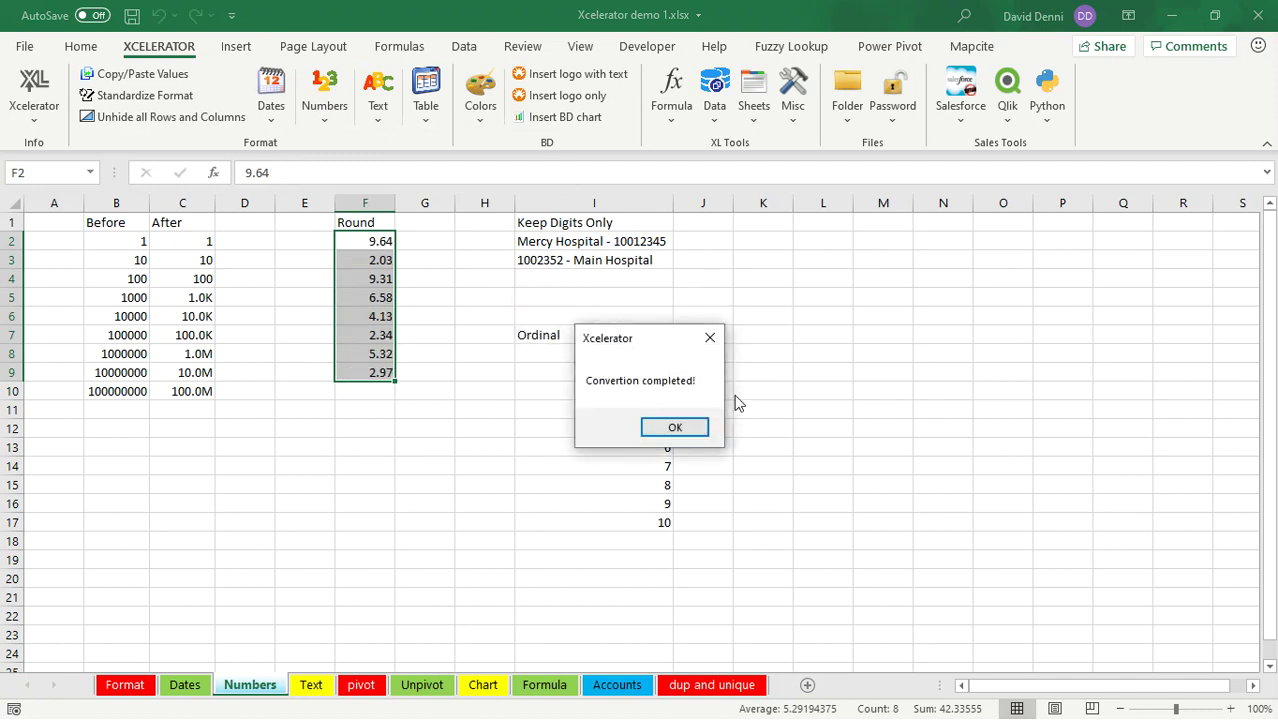
pyautogui.click(683, 427)
pyautogui.click(375, 244)
pyautogui.click(363, 302)
pyautogui.click(367, 356)
pyautogui.click(376, 314)
pyautogui.click(375, 244)
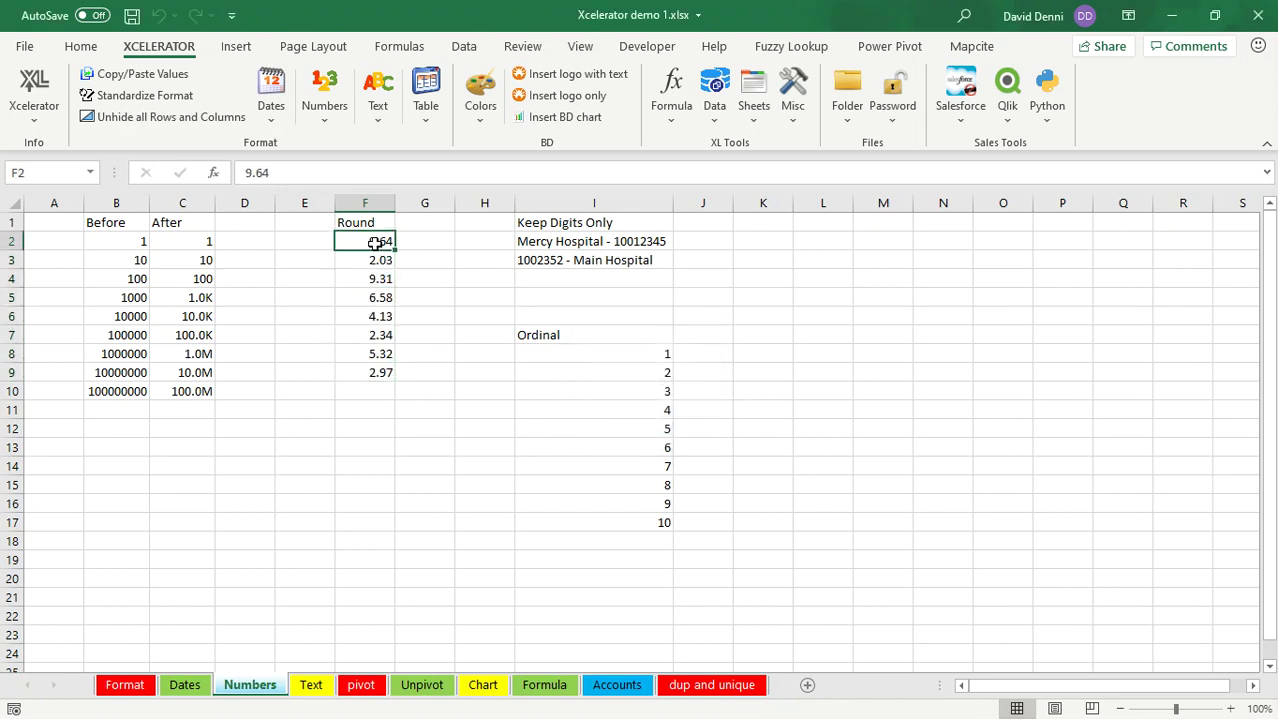
pyautogui.click(463, 391)
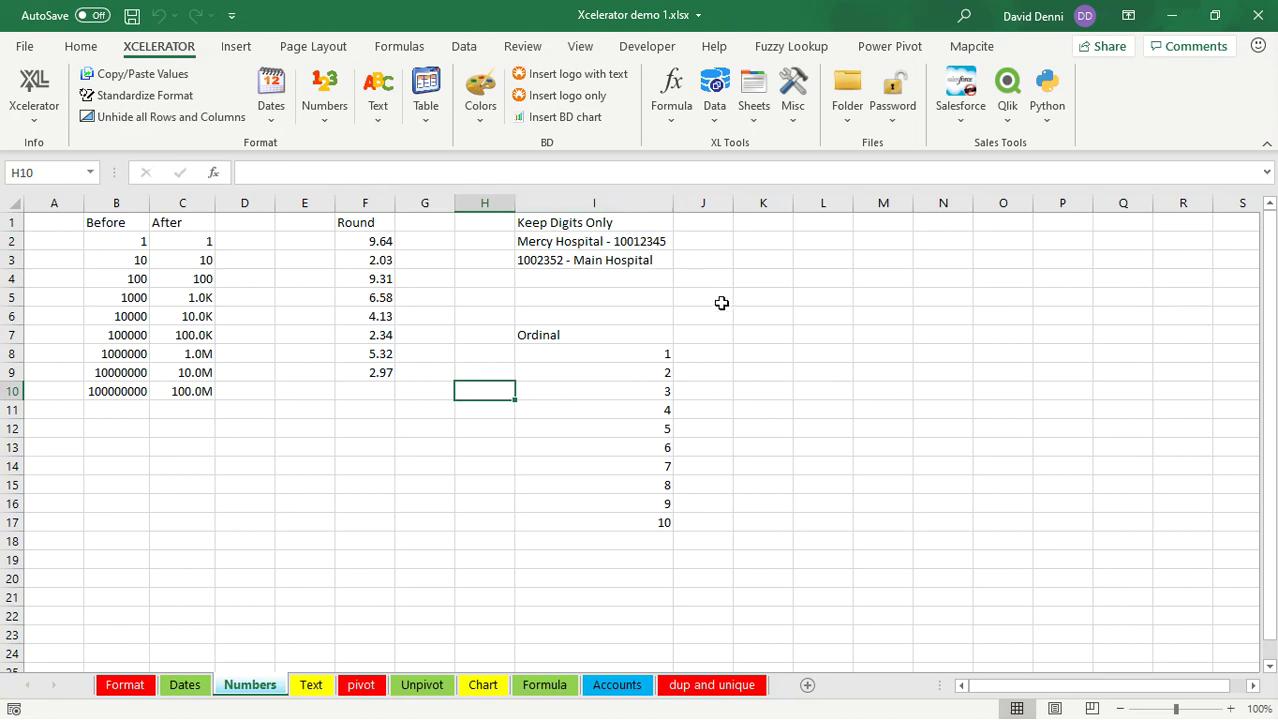
# Step: Keep only the digits of the hospital entries in I2:I3, removing the other characters
pyautogui.moveTo(583, 246); pyautogui.dragTo(585, 256)
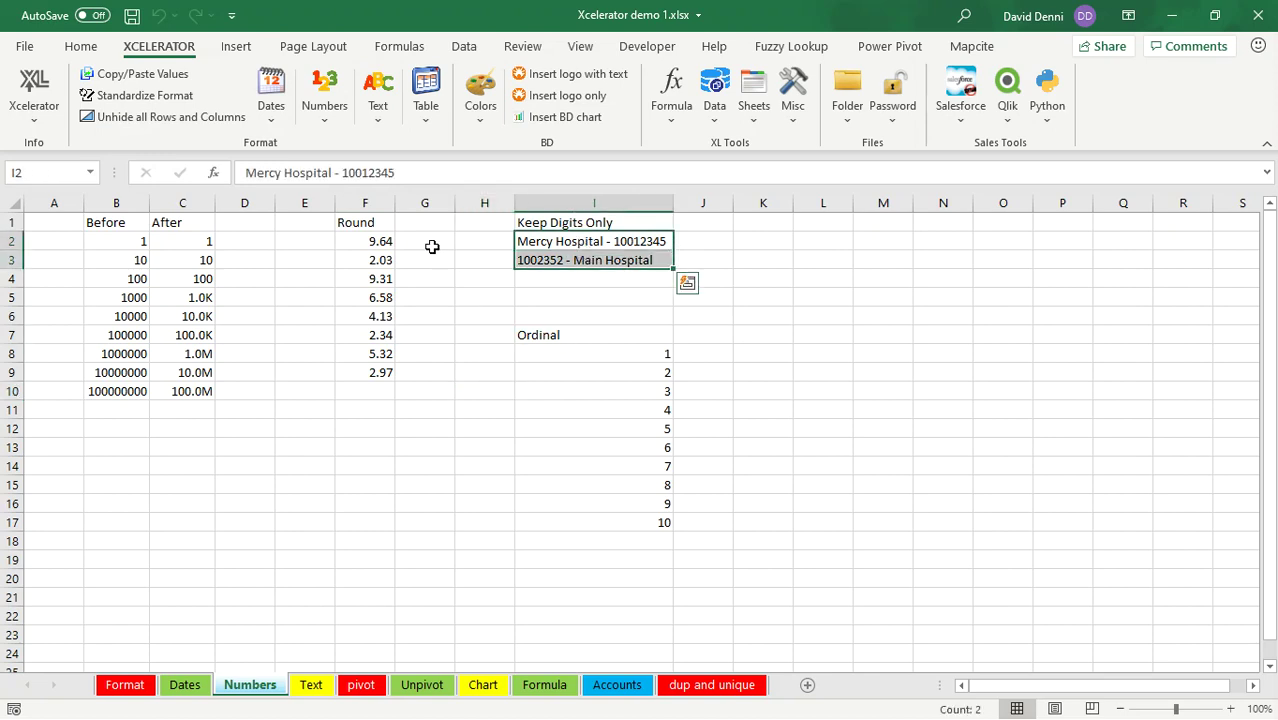
pyautogui.click(330, 120)
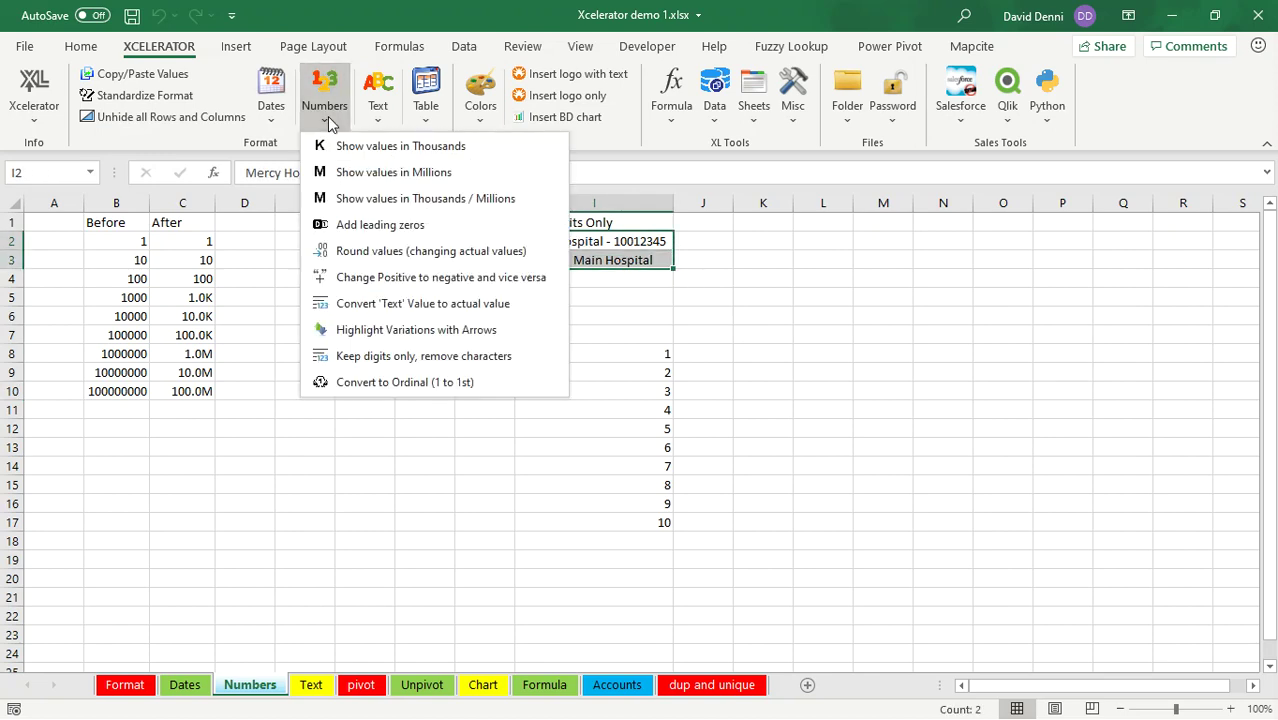
pyautogui.click(474, 359)
pyautogui.click(788, 366)
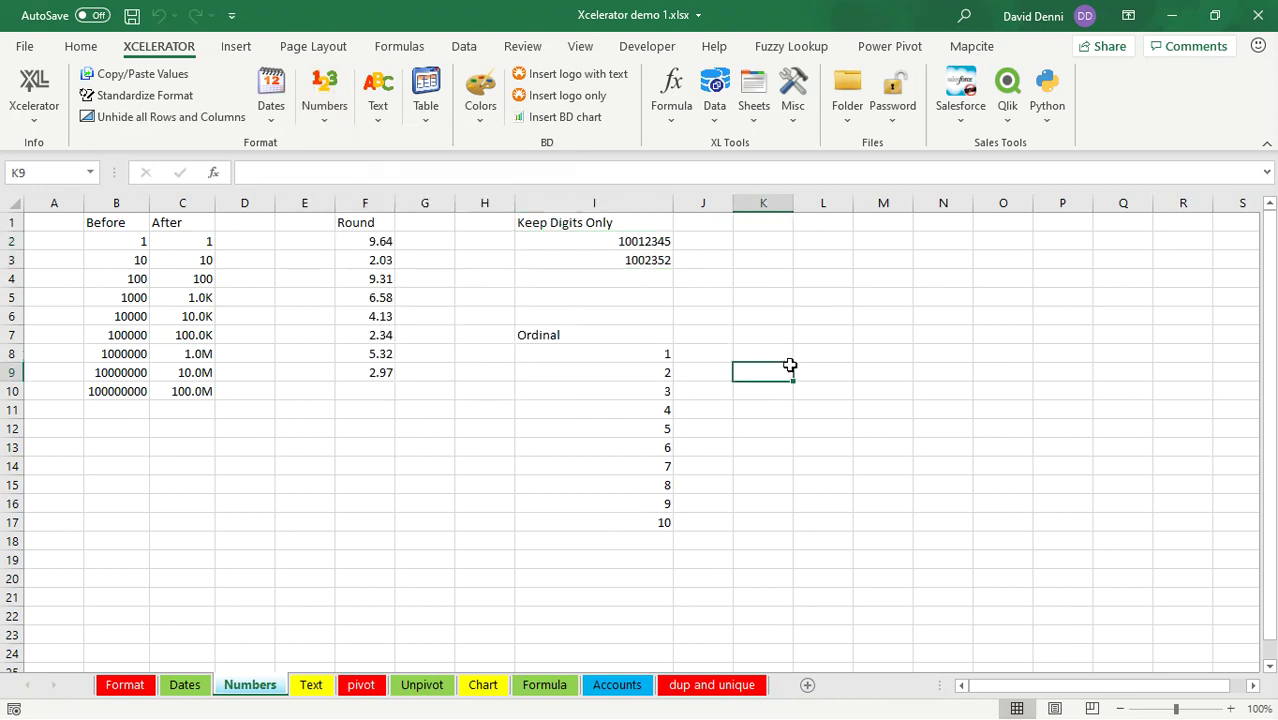
pyautogui.moveTo(648, 242); pyautogui.dragTo(648, 260)
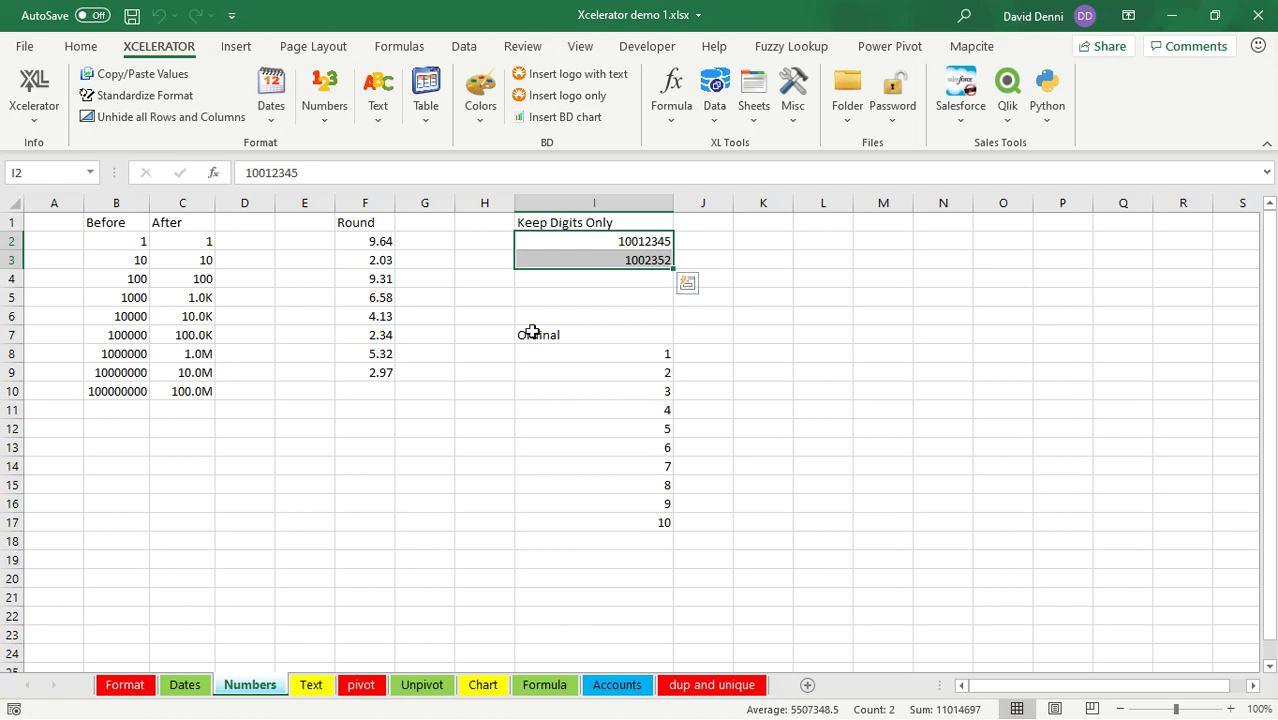
# Step: Convert the numbers 1 to 10 in I8:I17 to ordinals
pyautogui.click(562, 351)
pyautogui.click(570, 371)
pyautogui.click(568, 392)
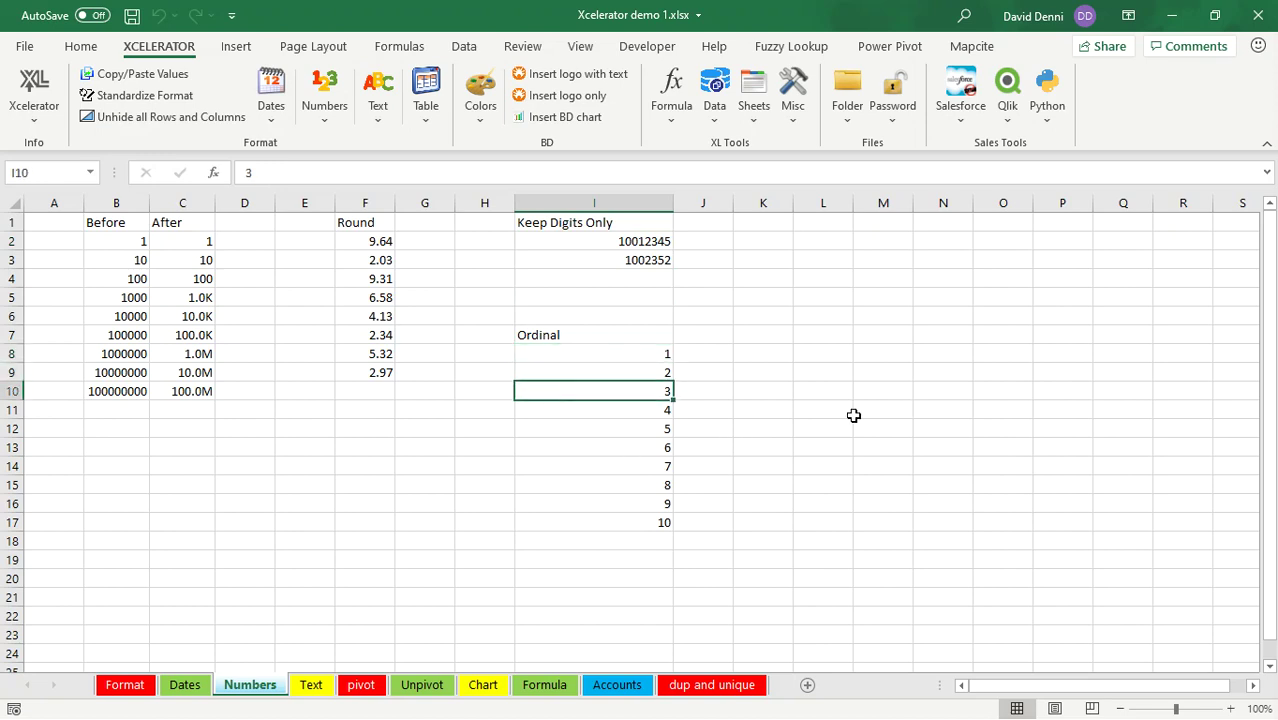
pyautogui.moveTo(602, 357); pyautogui.dragTo(591, 517)
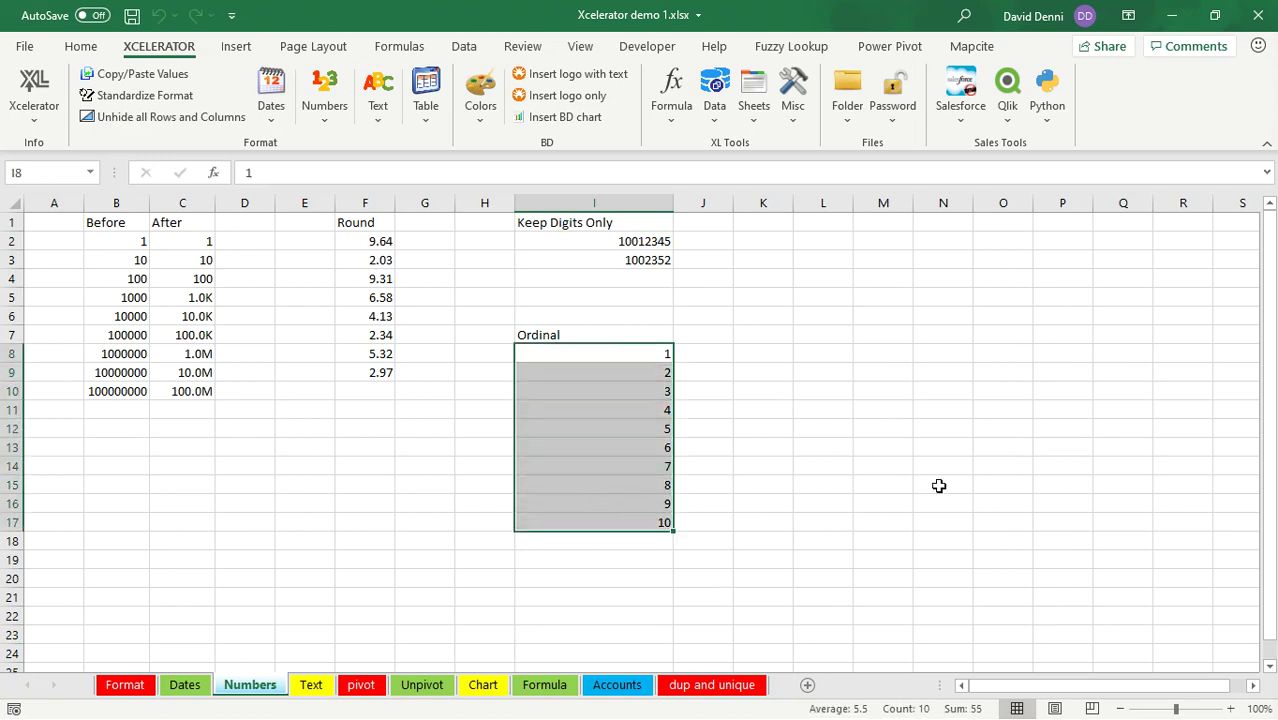
pyautogui.click(325, 118)
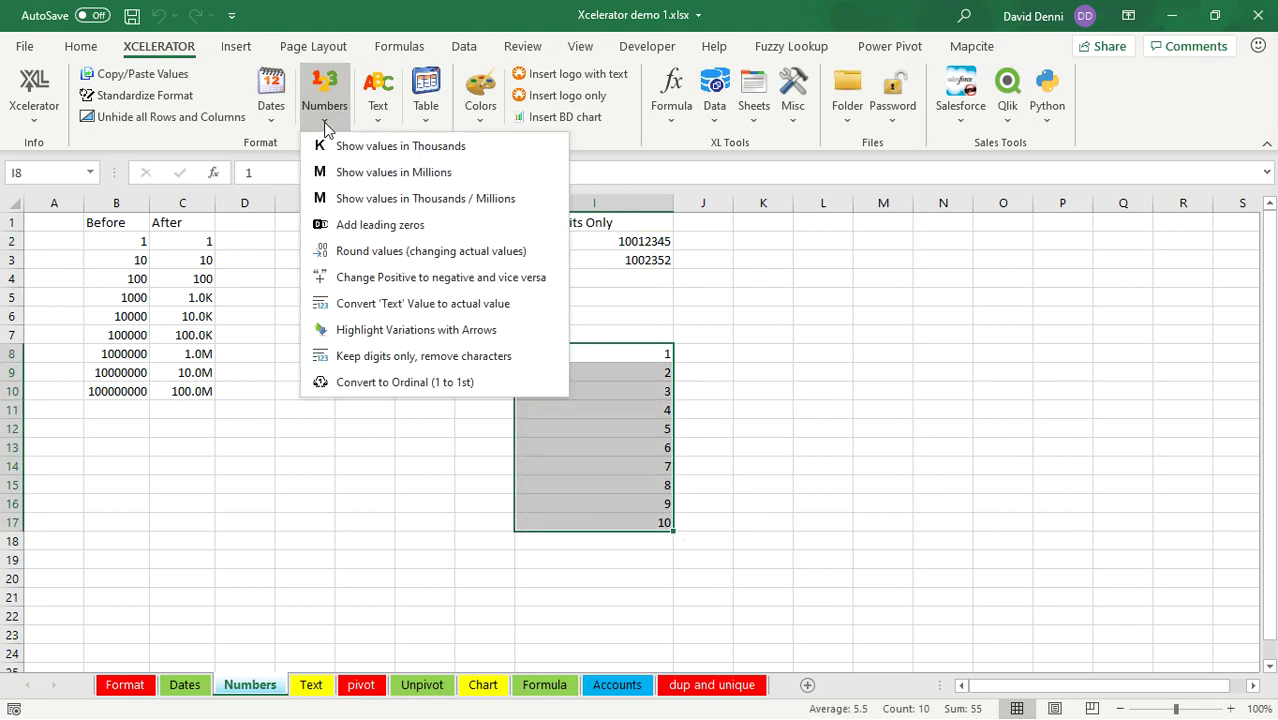
pyautogui.click(398, 384)
pyautogui.click(845, 478)
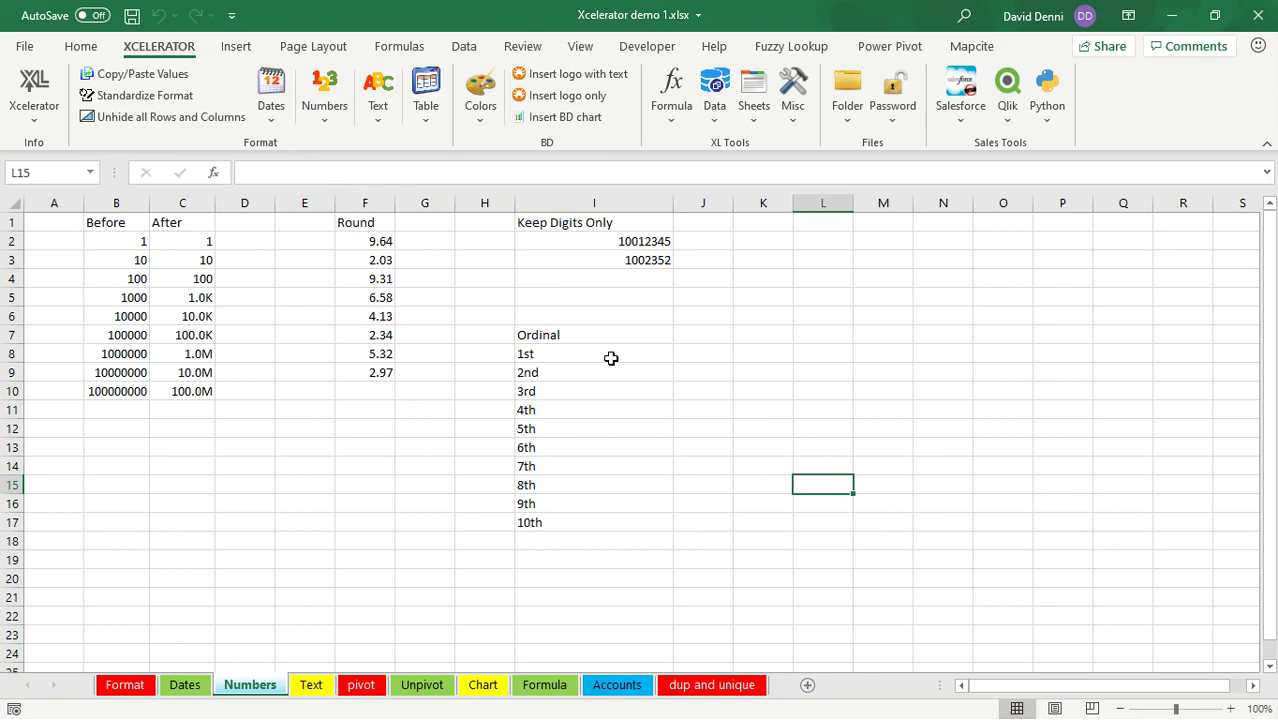
pyautogui.click(324, 106)
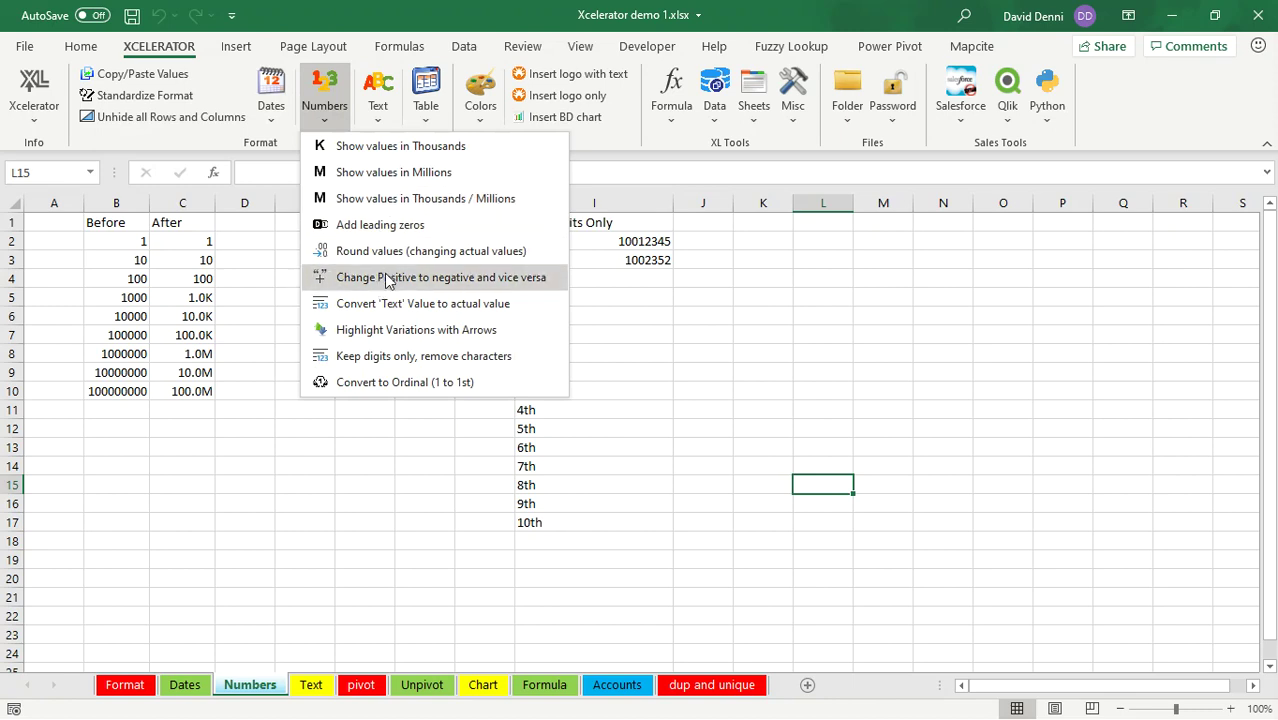
pyautogui.click(437, 8)
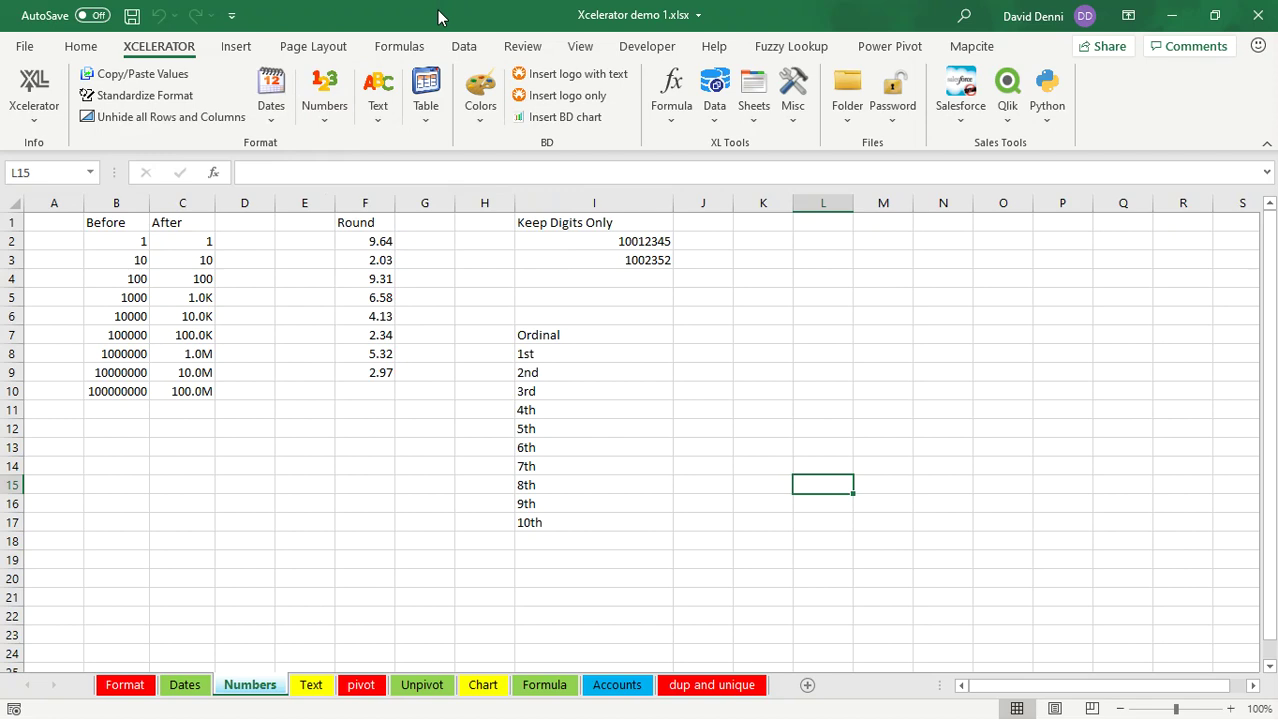
# Step: On the Text sheet, delete the leading and extra spaces from the text in B4:B5
pyautogui.click(311, 685)
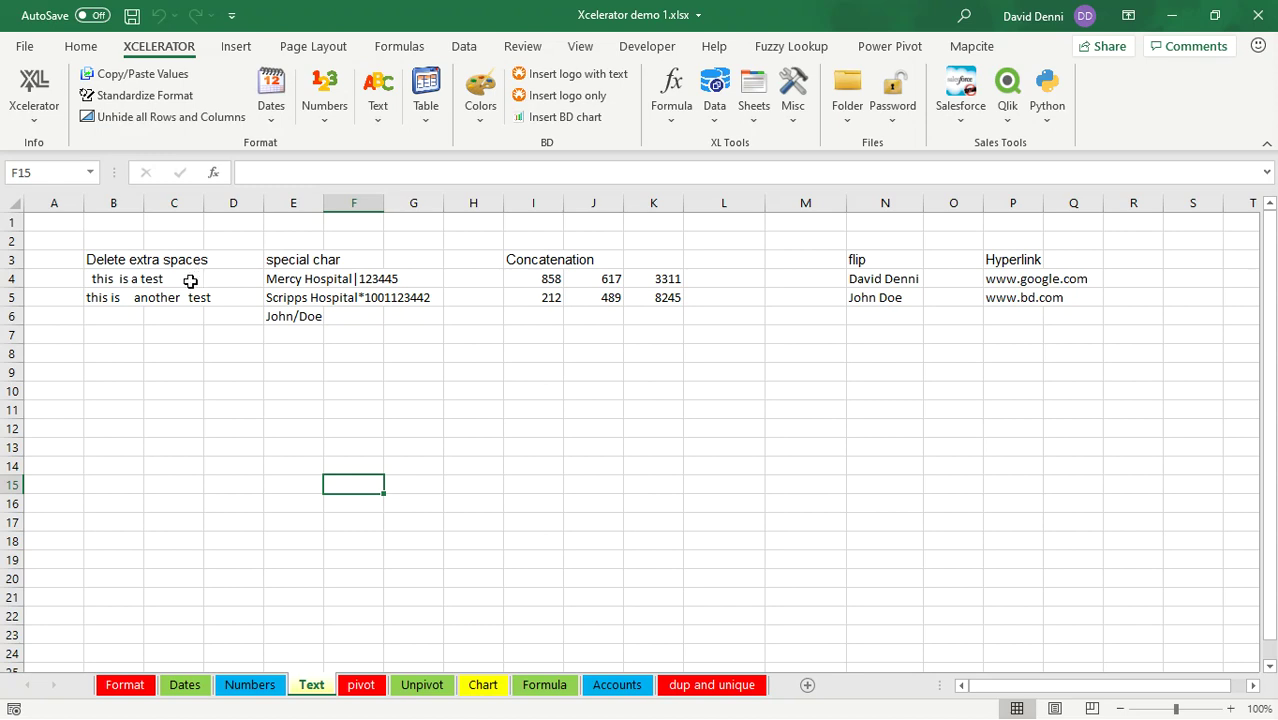
pyautogui.moveTo(107, 279); pyautogui.dragTo(101, 298)
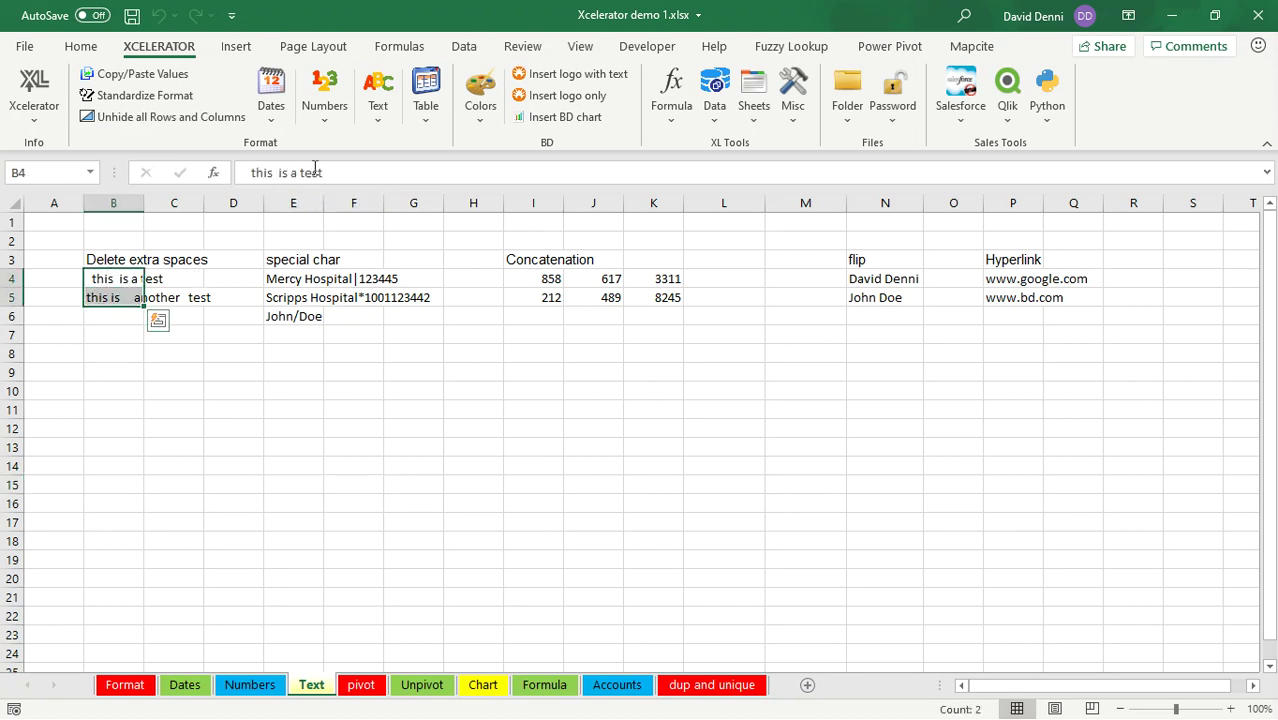
pyautogui.click(374, 120)
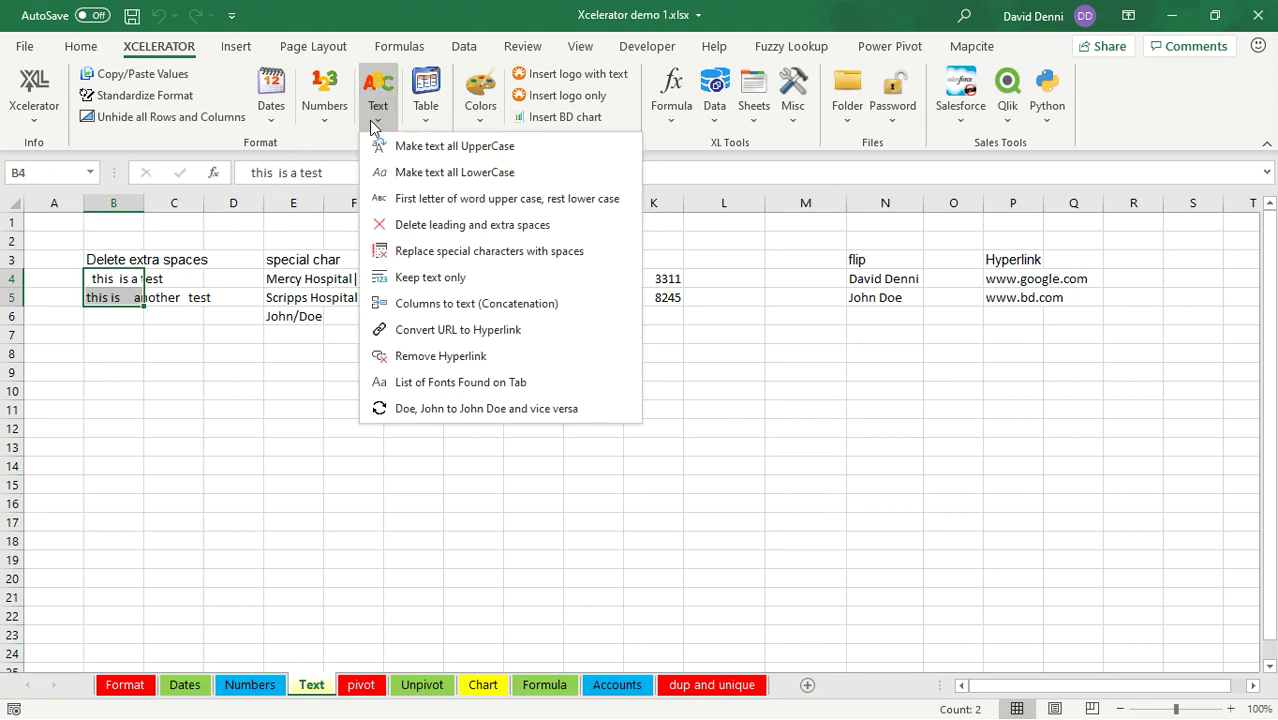
pyautogui.click(503, 226)
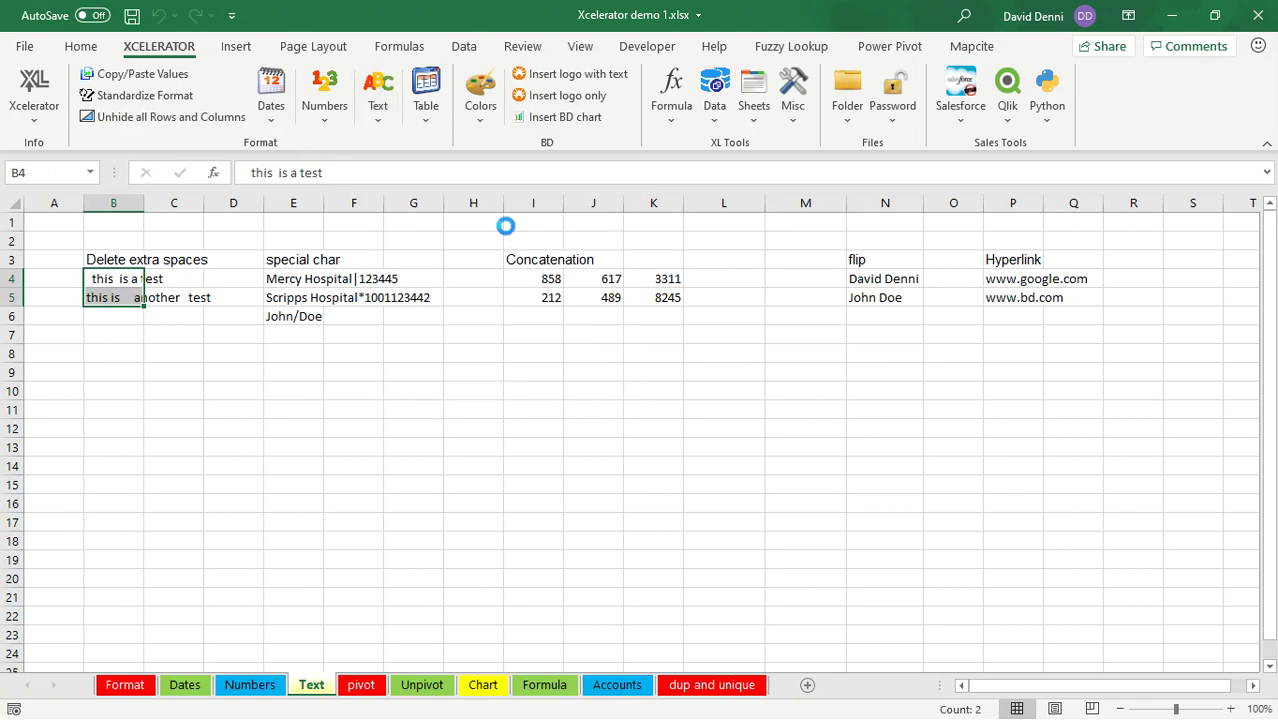
pyautogui.click(353, 426)
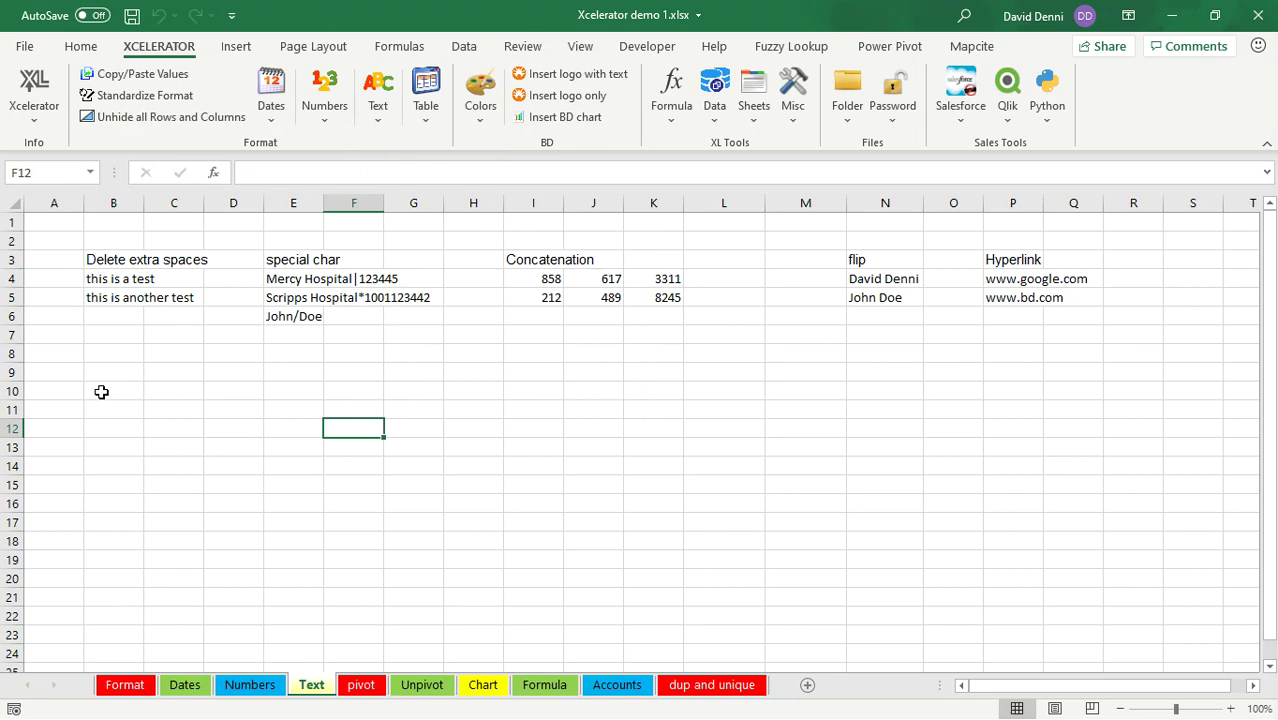
# Step: Replace the special characters in the entries in E4:E6 with spaces
pyautogui.moveTo(288, 280); pyautogui.dragTo(293, 316)
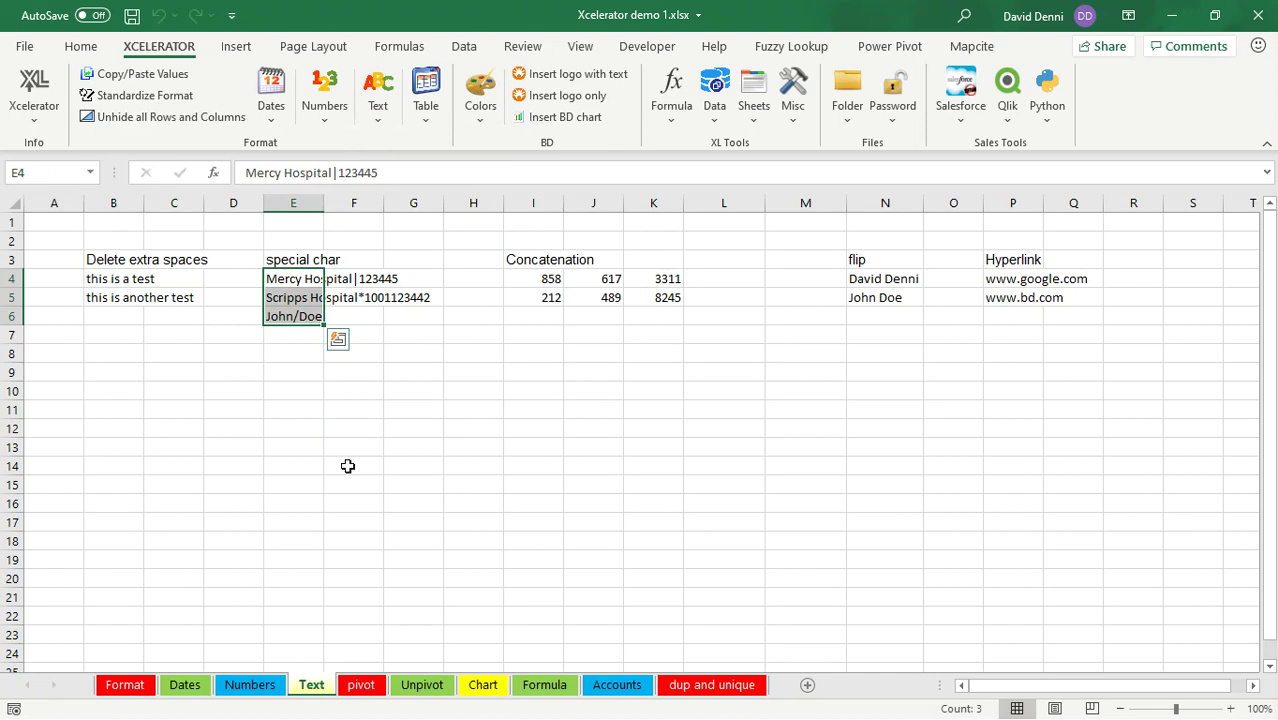
pyautogui.click(378, 95)
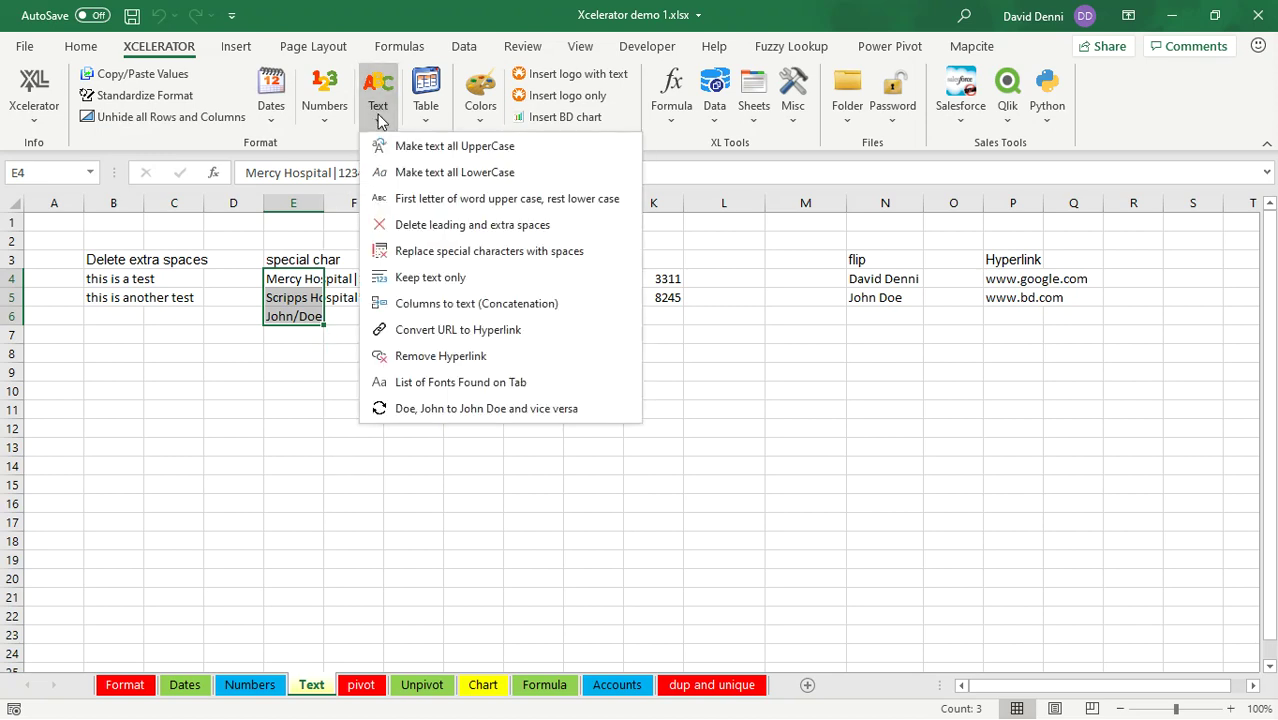
pyautogui.click(598, 252)
pyautogui.click(460, 432)
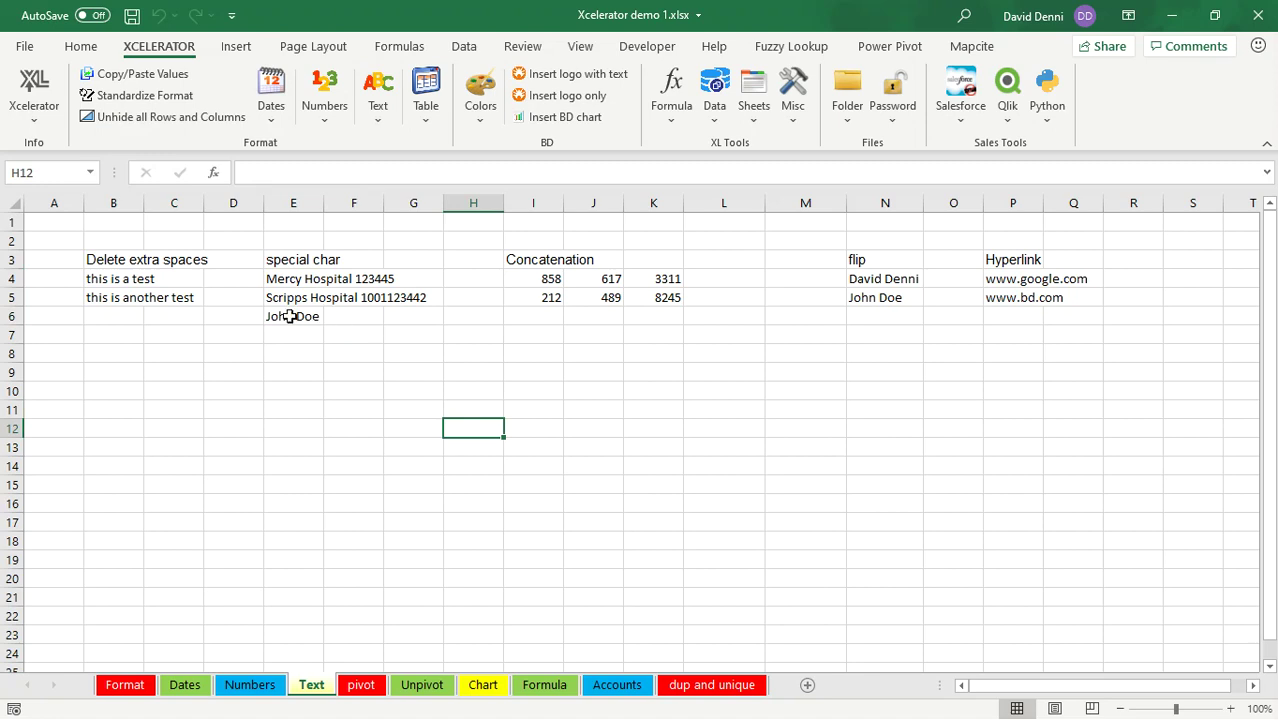
# Step: Keep only the text of the entries in E4:E6, removing the numbers
pyautogui.moveTo(283, 279); pyautogui.dragTo(285, 320)
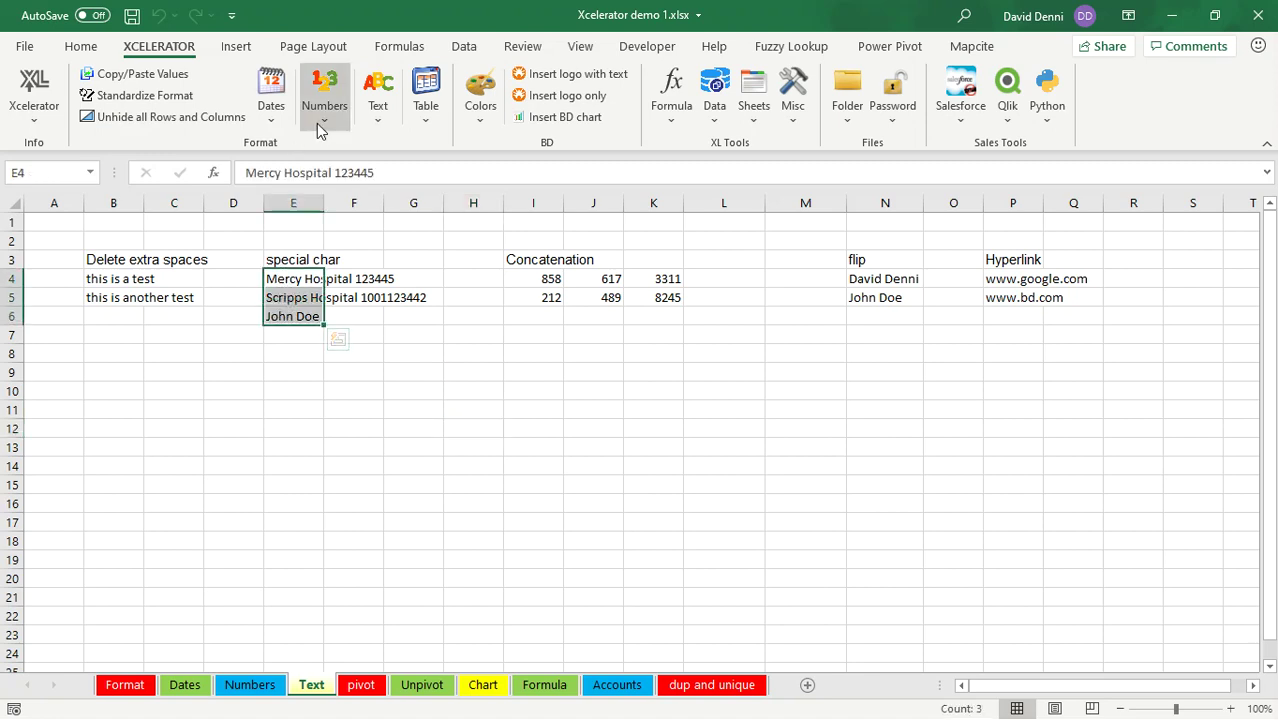
pyautogui.click(378, 122)
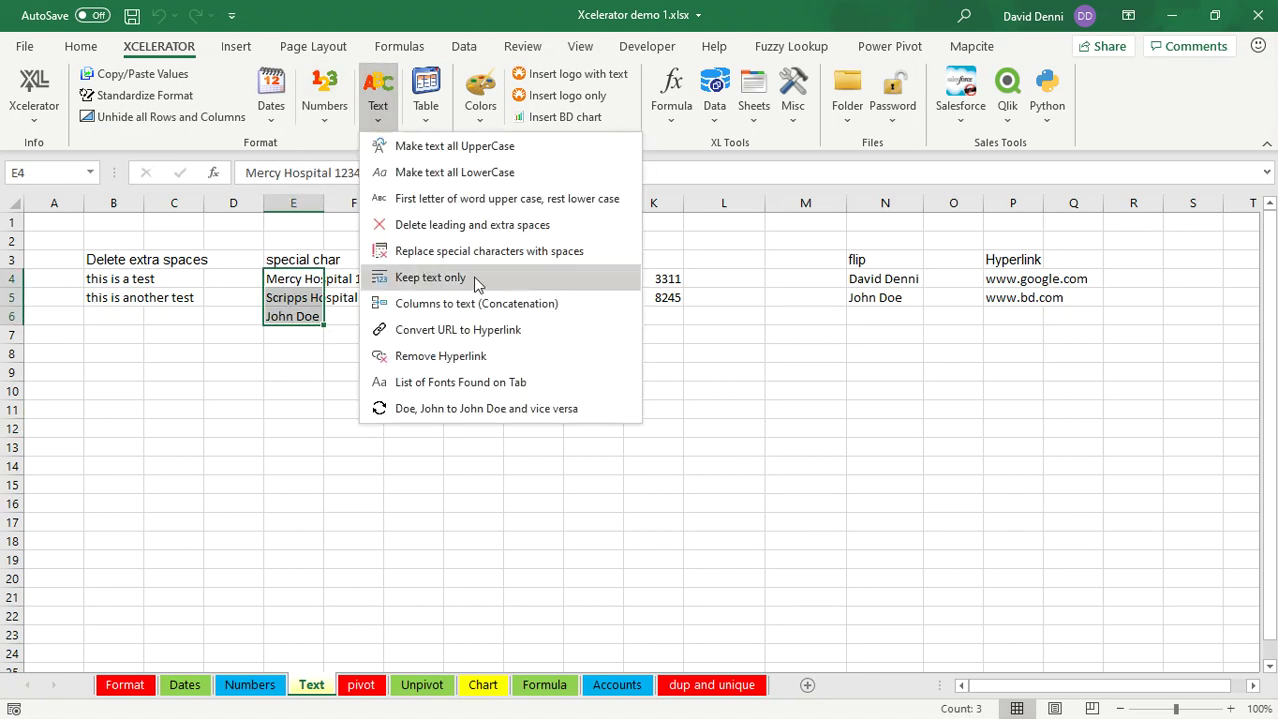
pyautogui.click(462, 279)
pyautogui.click(440, 481)
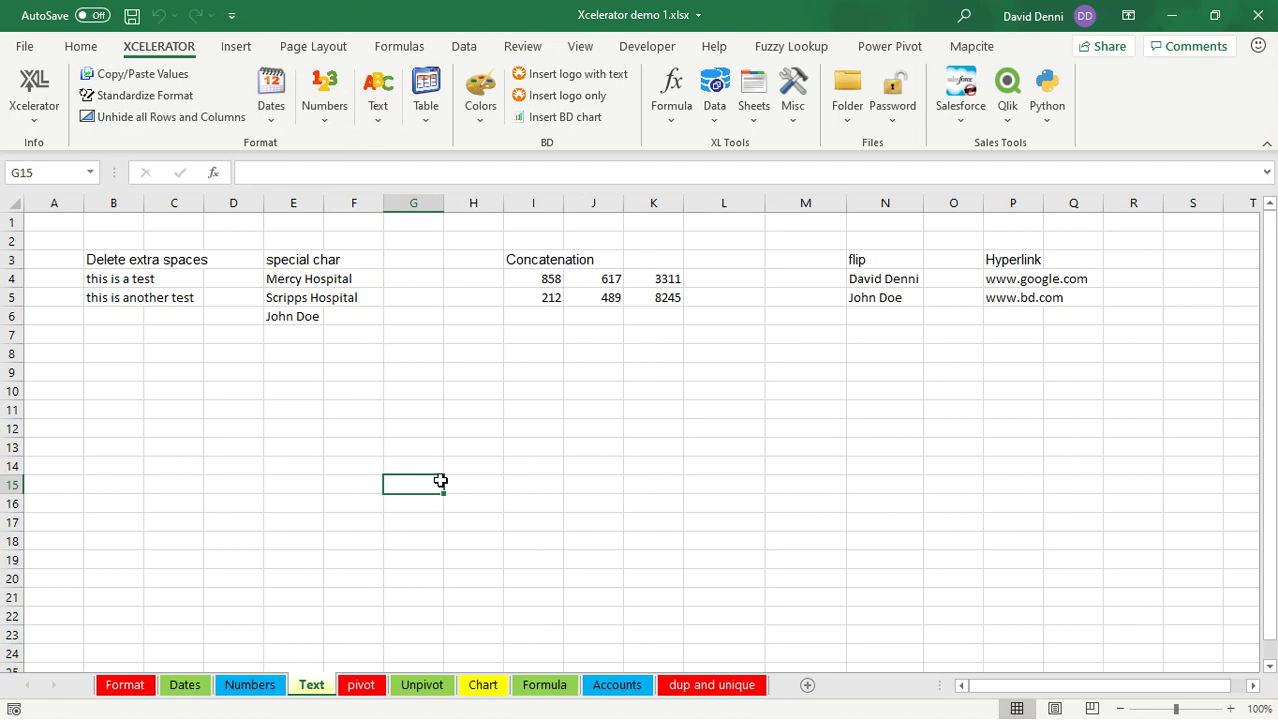
# Step: Concatenate the number columns I4:K5 into column L, using "-" as the separator
pyautogui.click(551, 279)
pyautogui.click(599, 279)
pyautogui.click(662, 279)
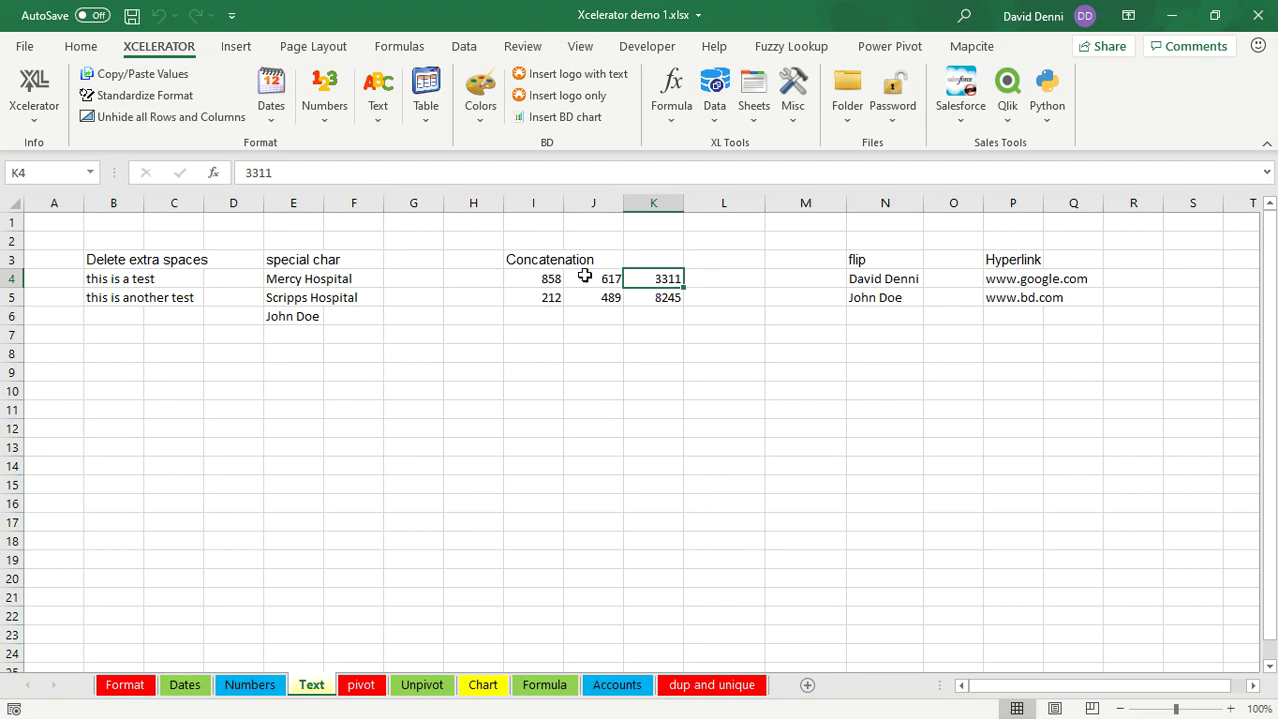
pyautogui.click(742, 280)
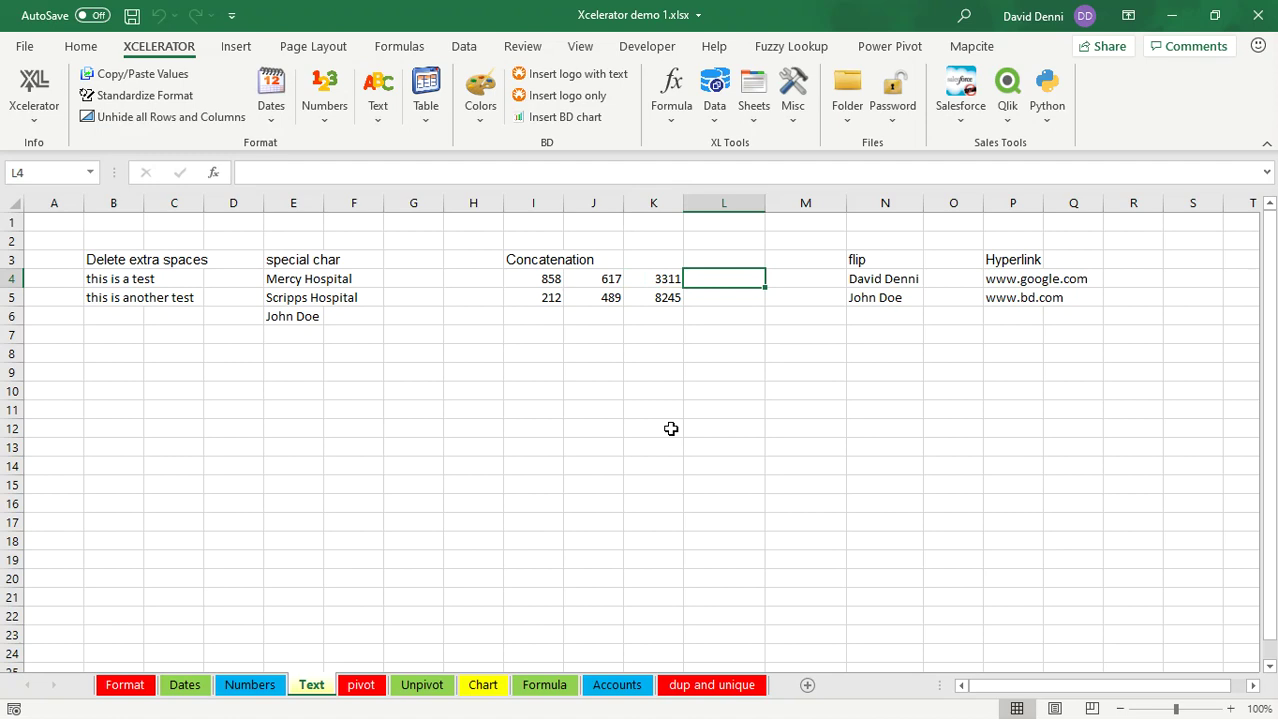
pyautogui.moveTo(545, 280); pyautogui.dragTo(639, 305)
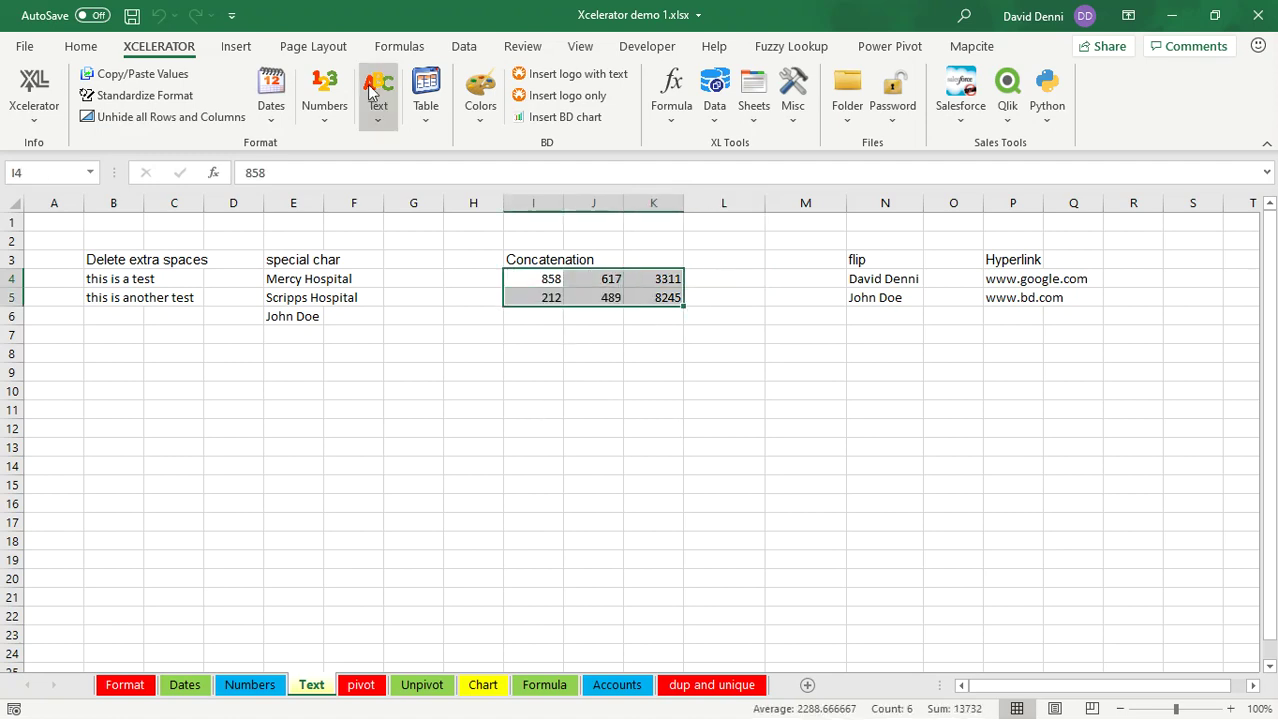
pyautogui.click(379, 117)
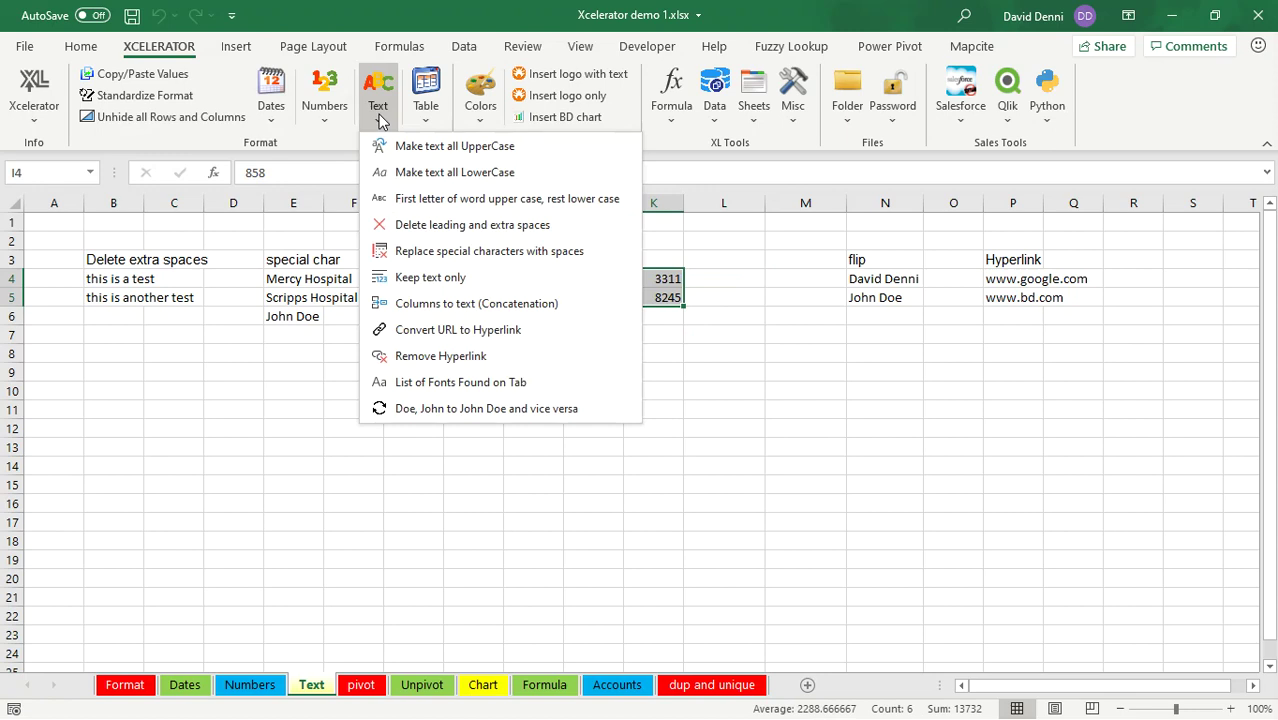
pyautogui.click(497, 313)
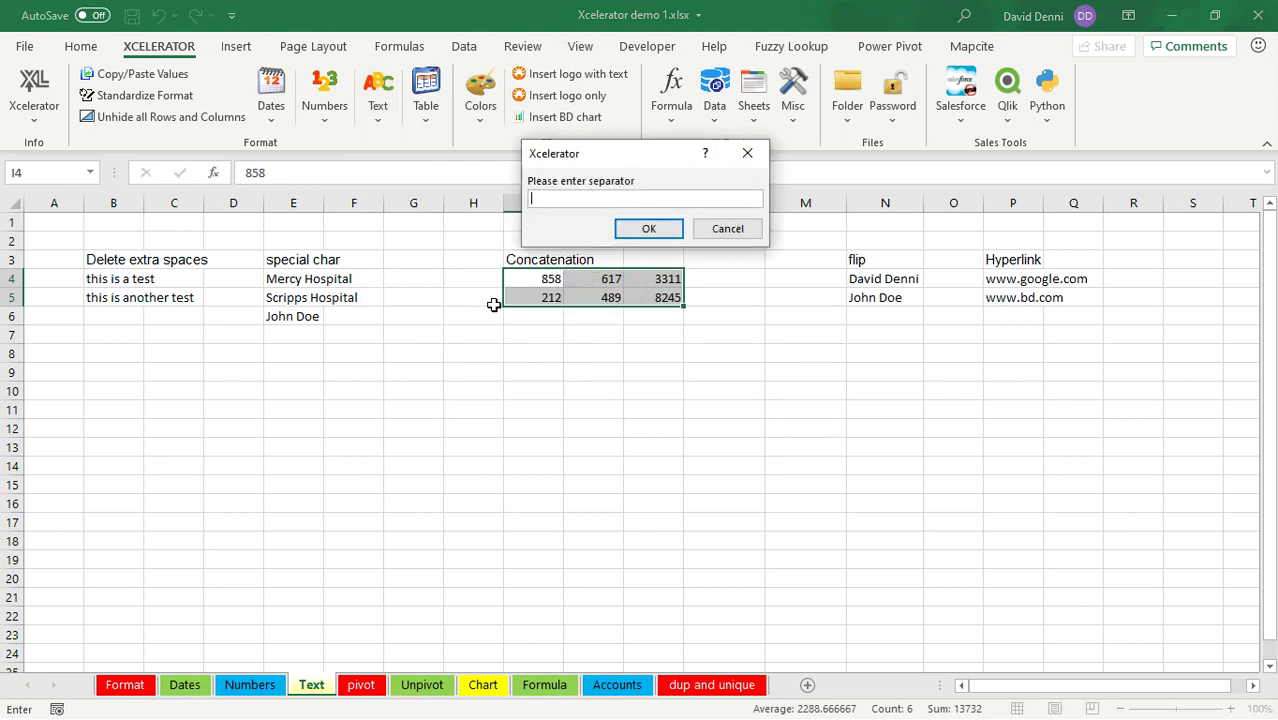
pyautogui.write('-')
pyautogui.click(661, 230)
pyautogui.moveTo(747, 278); pyautogui.dragTo(746, 297)
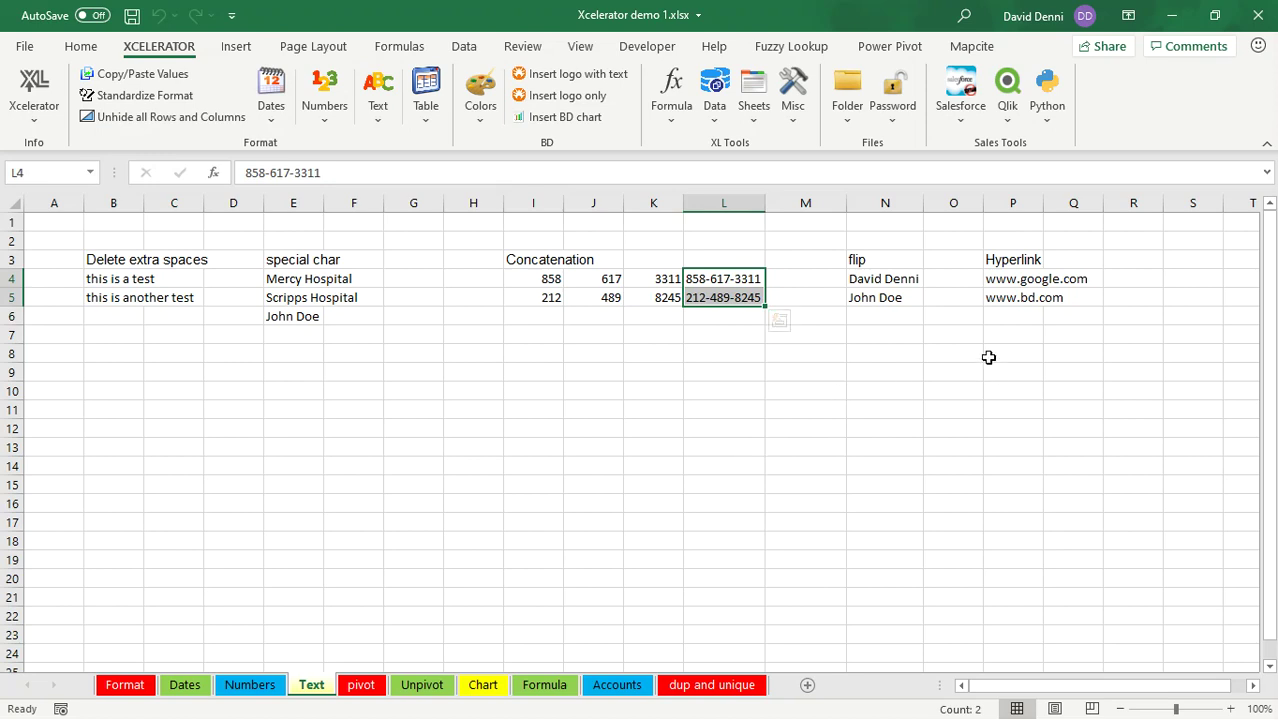
# Step: Convert the web addresses in P4:P5 to hyperlinks
pyautogui.click(1006, 284)
pyautogui.click(1010, 298)
pyautogui.click(1012, 282)
pyautogui.click(1018, 300)
pyautogui.click(1016, 284)
pyautogui.click(1018, 297)
pyautogui.click(1024, 281)
pyautogui.moveTo(1013, 282); pyautogui.dragTo(1008, 298)
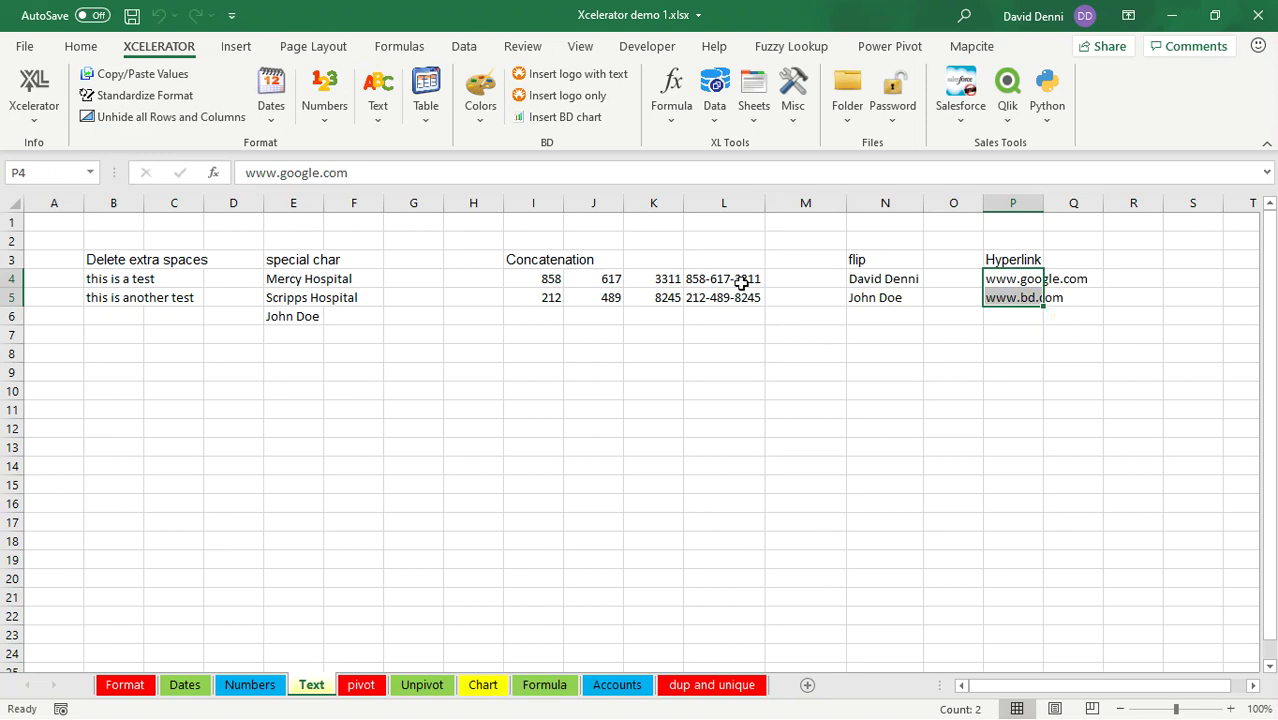
pyautogui.click(384, 116)
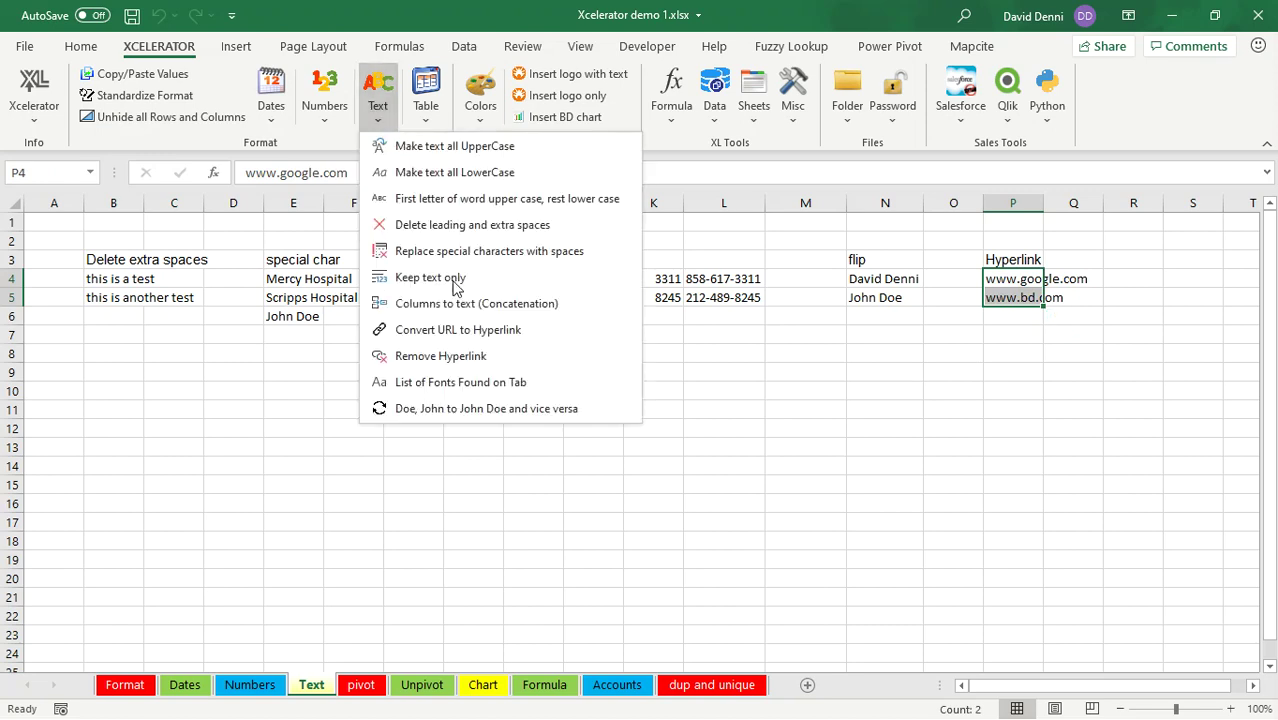
pyautogui.click(494, 331)
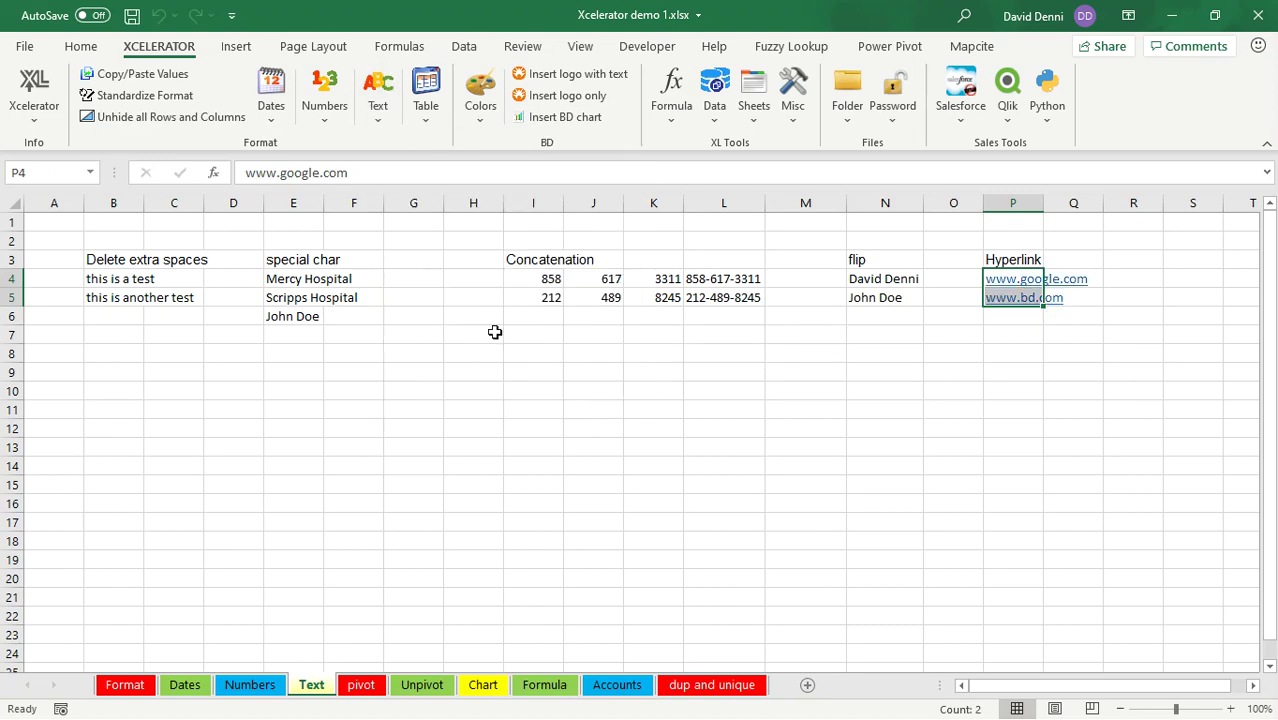
pyautogui.click(930, 389)
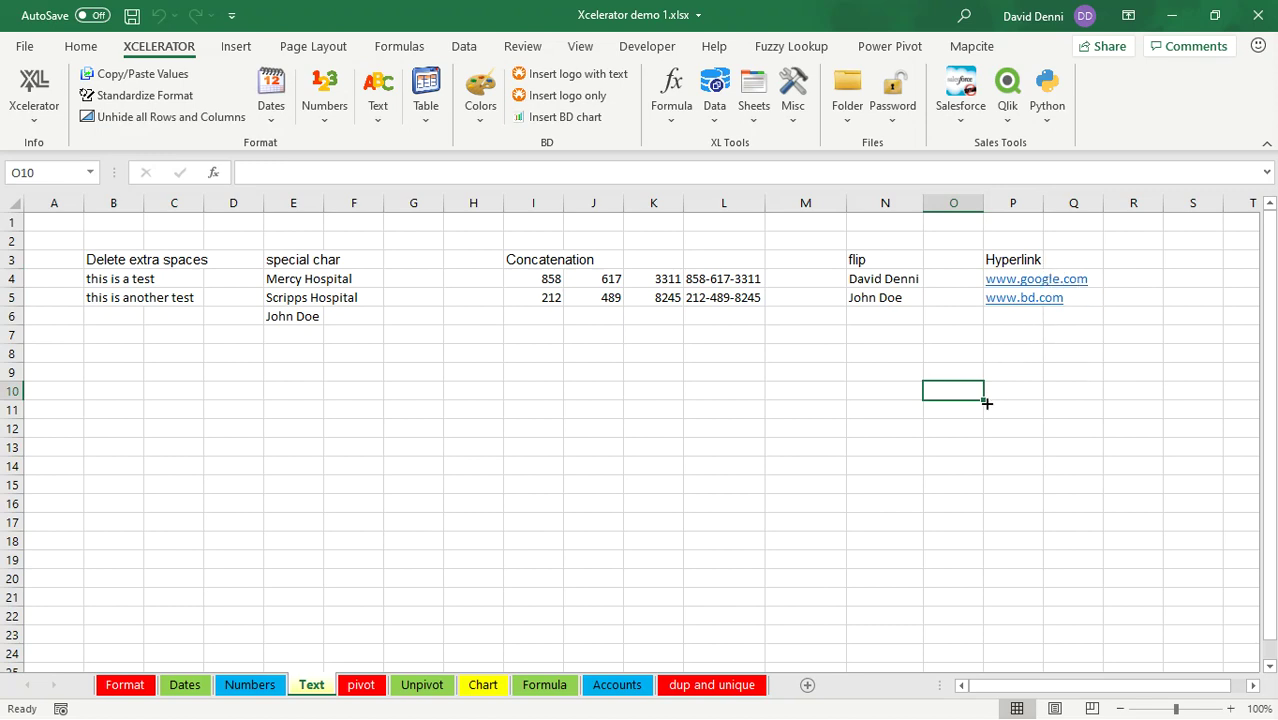
# Step: Remove the hyperlinks from the web addresses in P4:P5
pyautogui.moveTo(1004, 322); pyautogui.dragTo(1003, 281)
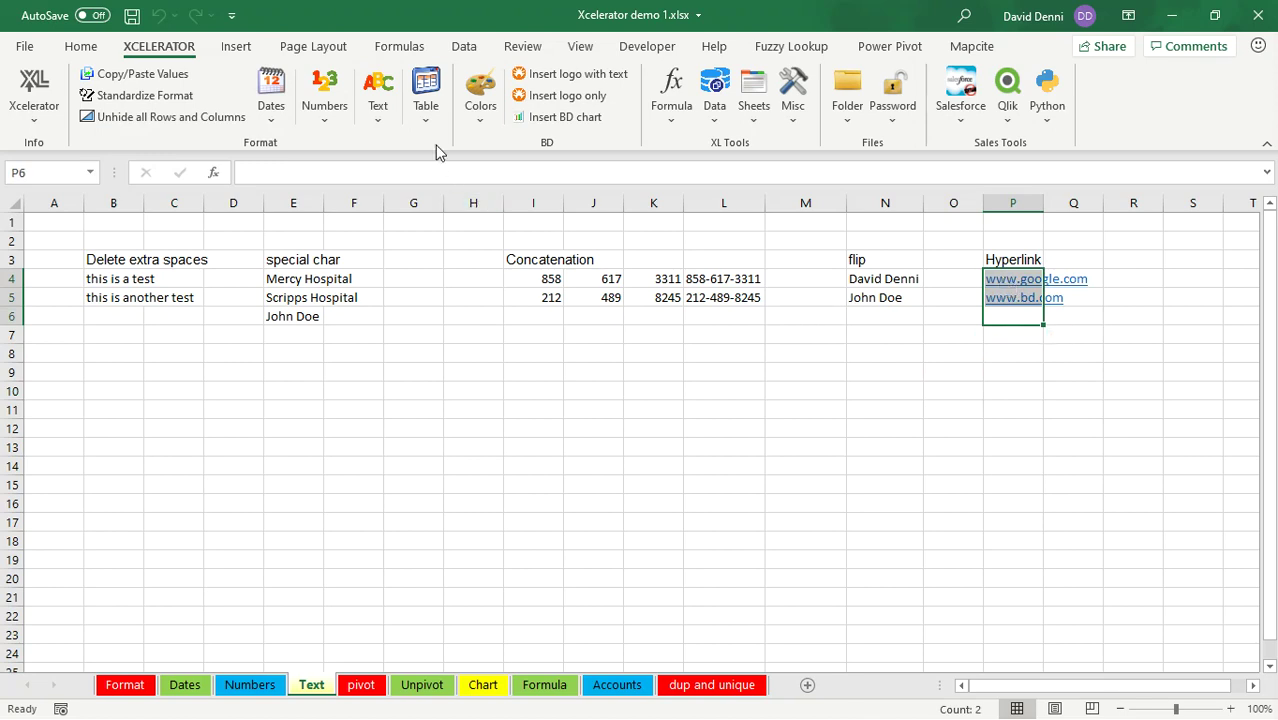
pyautogui.click(385, 115)
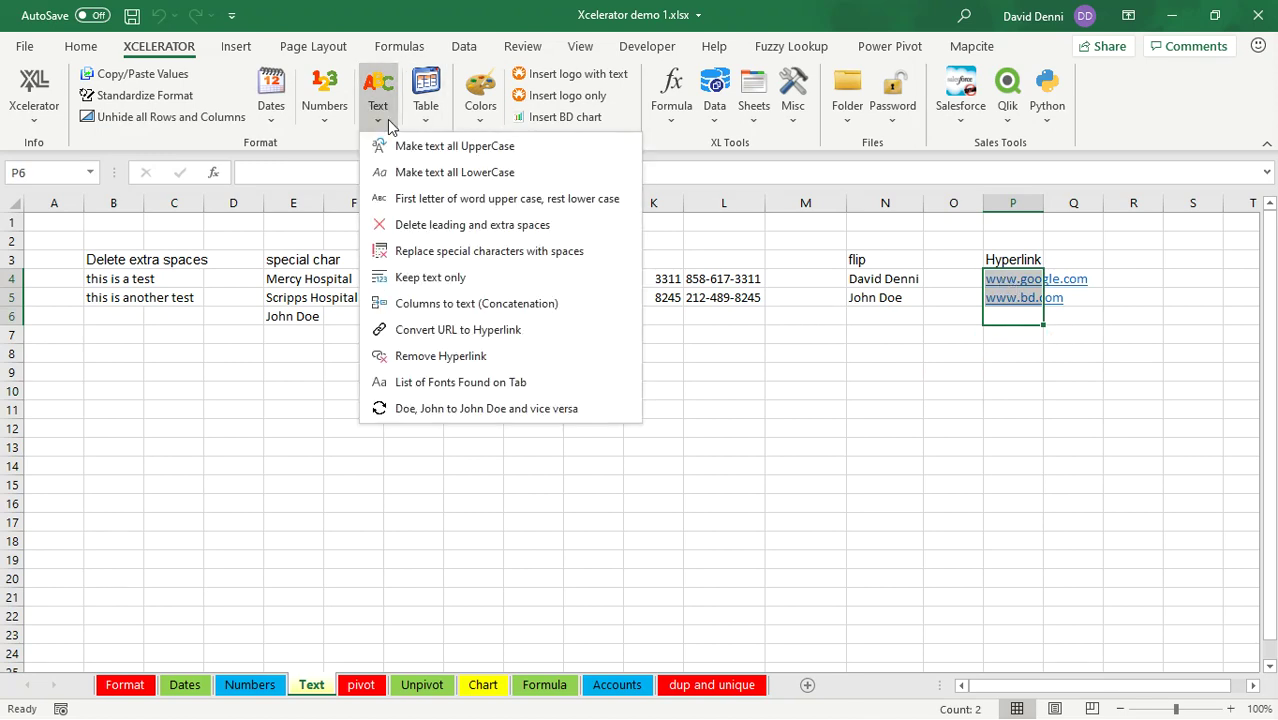
pyautogui.click(490, 358)
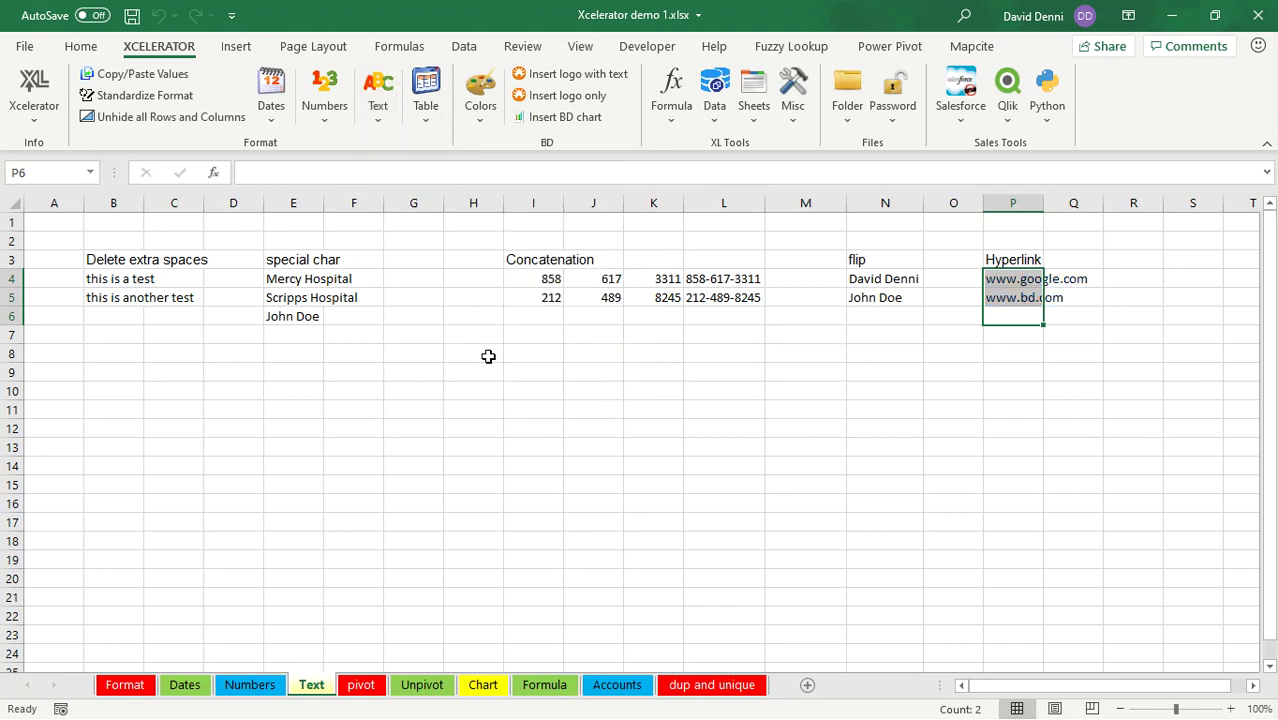
pyautogui.click(542, 381)
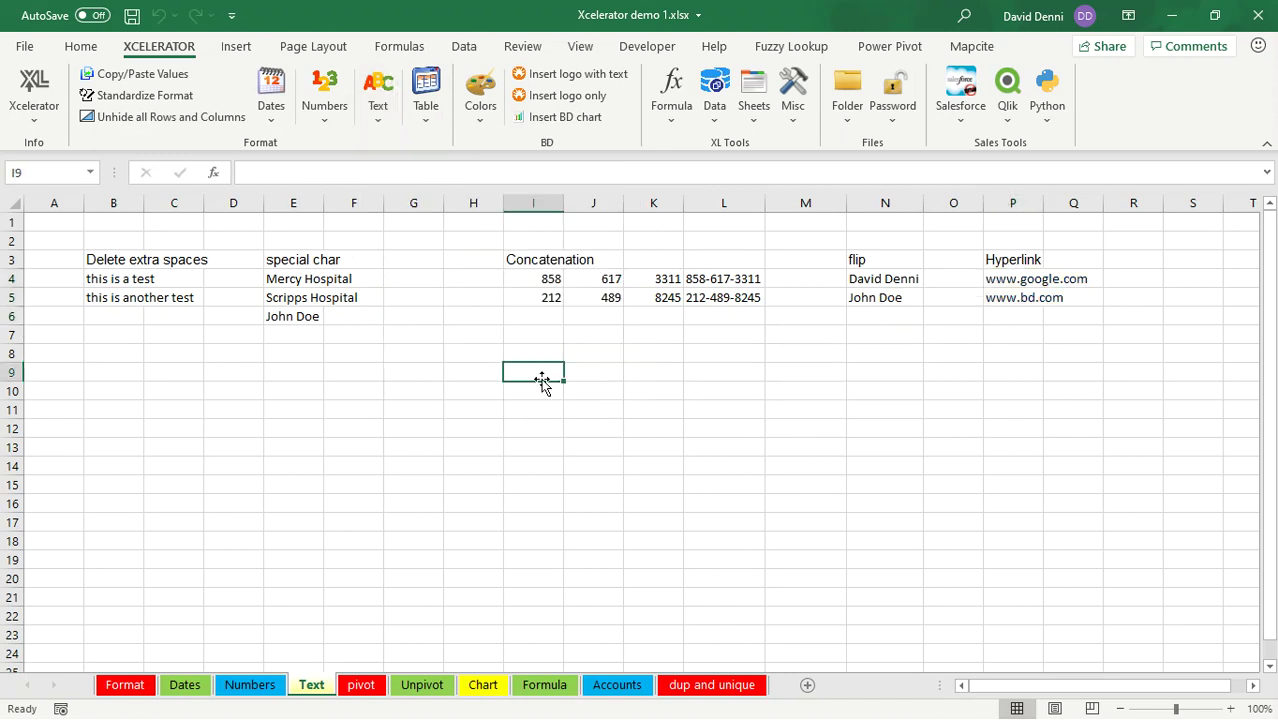
# Step: List the fonts found on the Text sheet and select all cells that use Arial
pyautogui.click(375, 120)
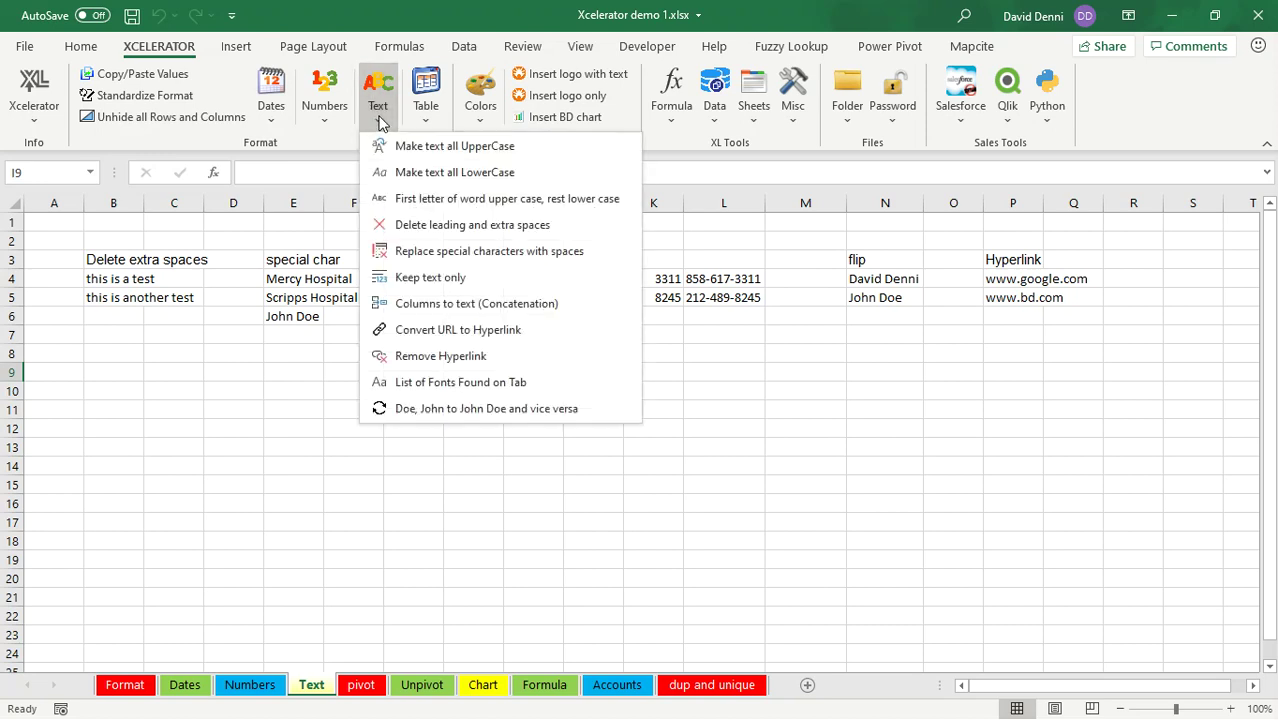
pyautogui.click(463, 384)
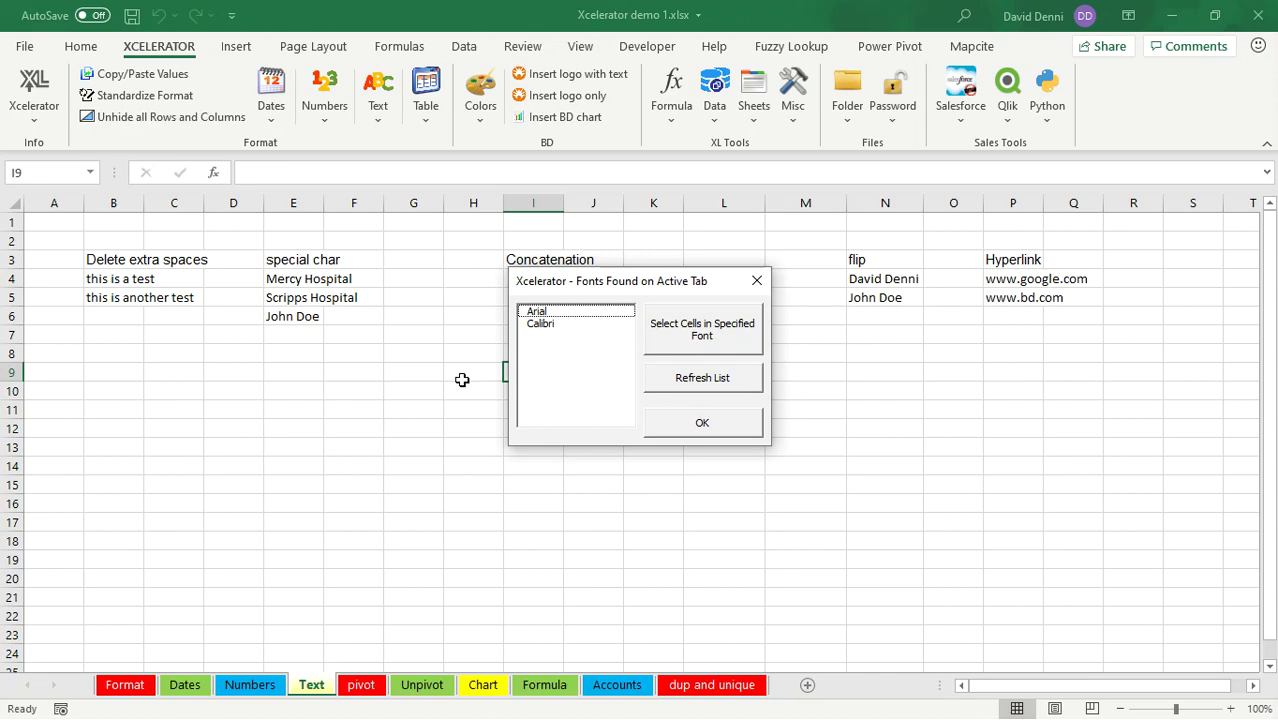
pyautogui.click(545, 312)
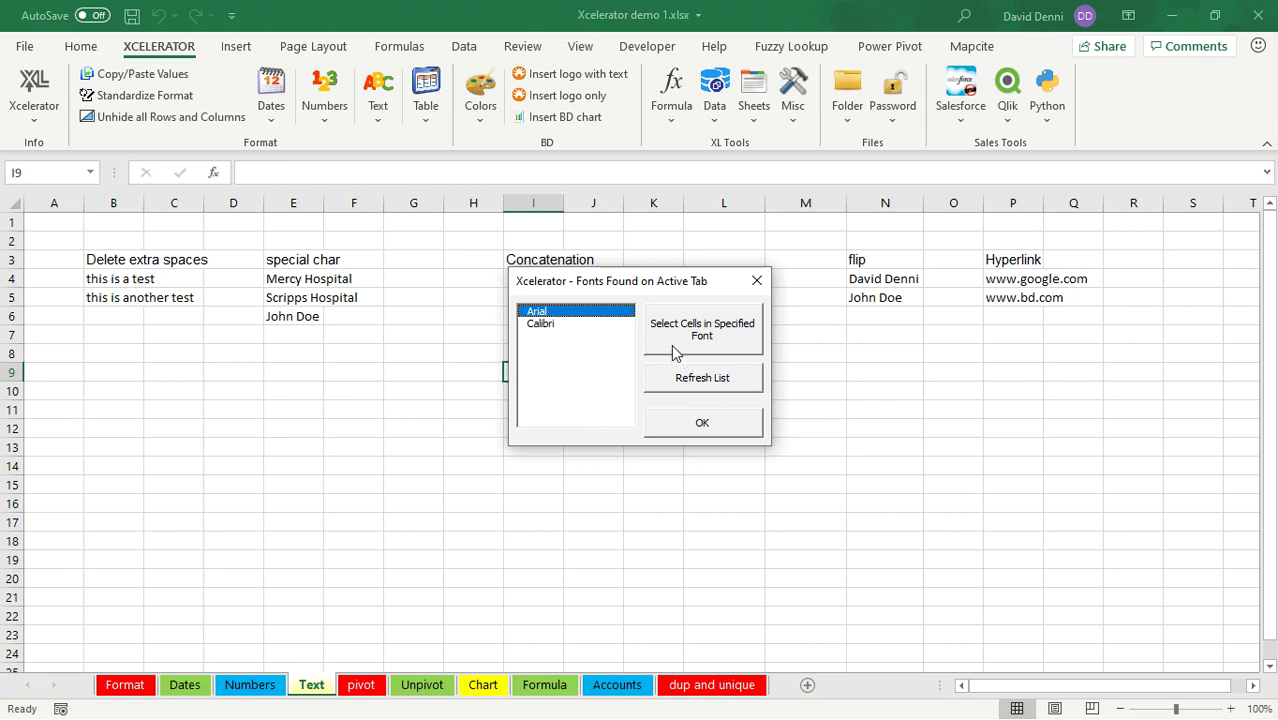
pyautogui.click(738, 340)
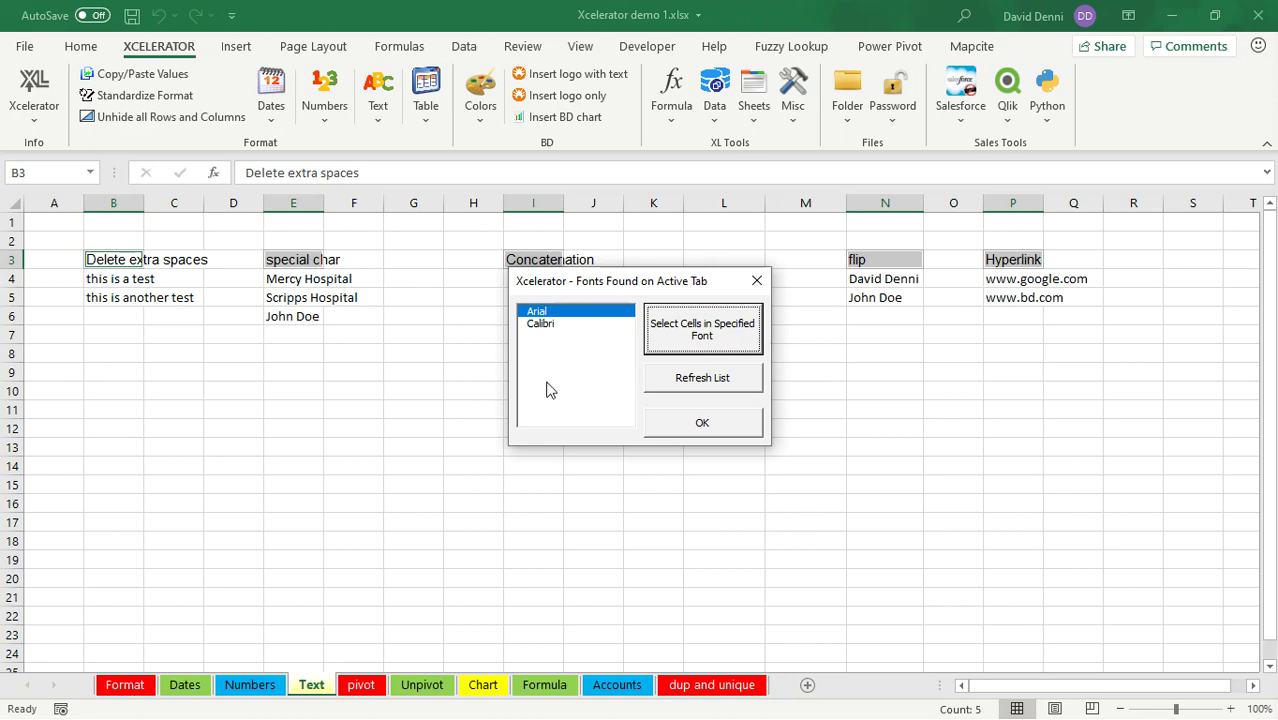
# Step: Change the font of the selected header cells to Calibri, refresh the list of found fonts and close it
pyautogui.click(80, 46)
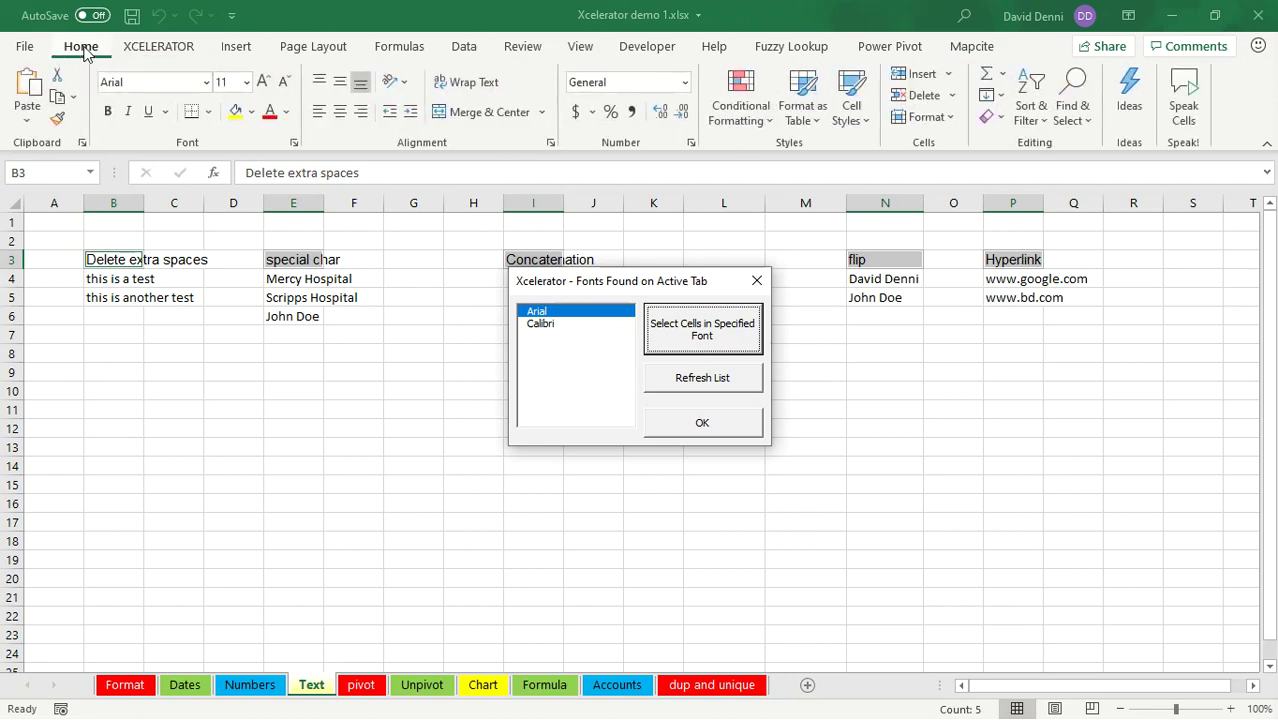
pyautogui.click(206, 83)
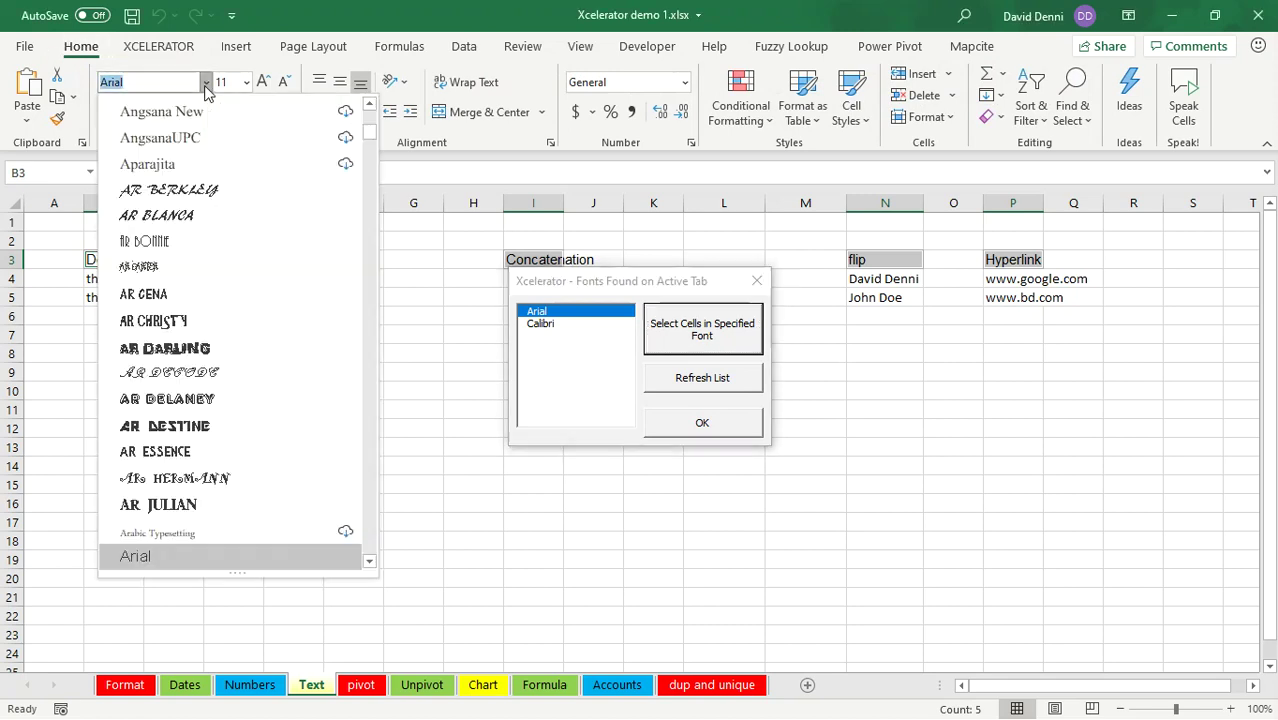
pyautogui.scroll(5, 360, 189)
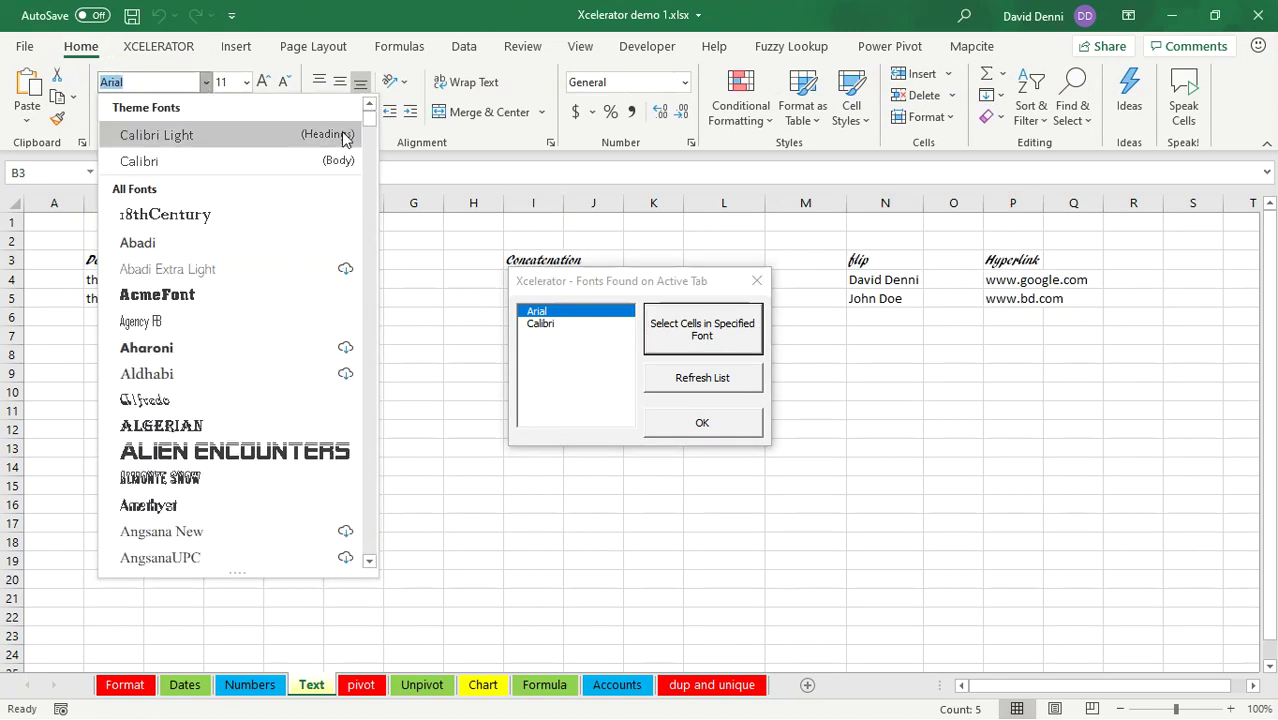
pyautogui.click(186, 162)
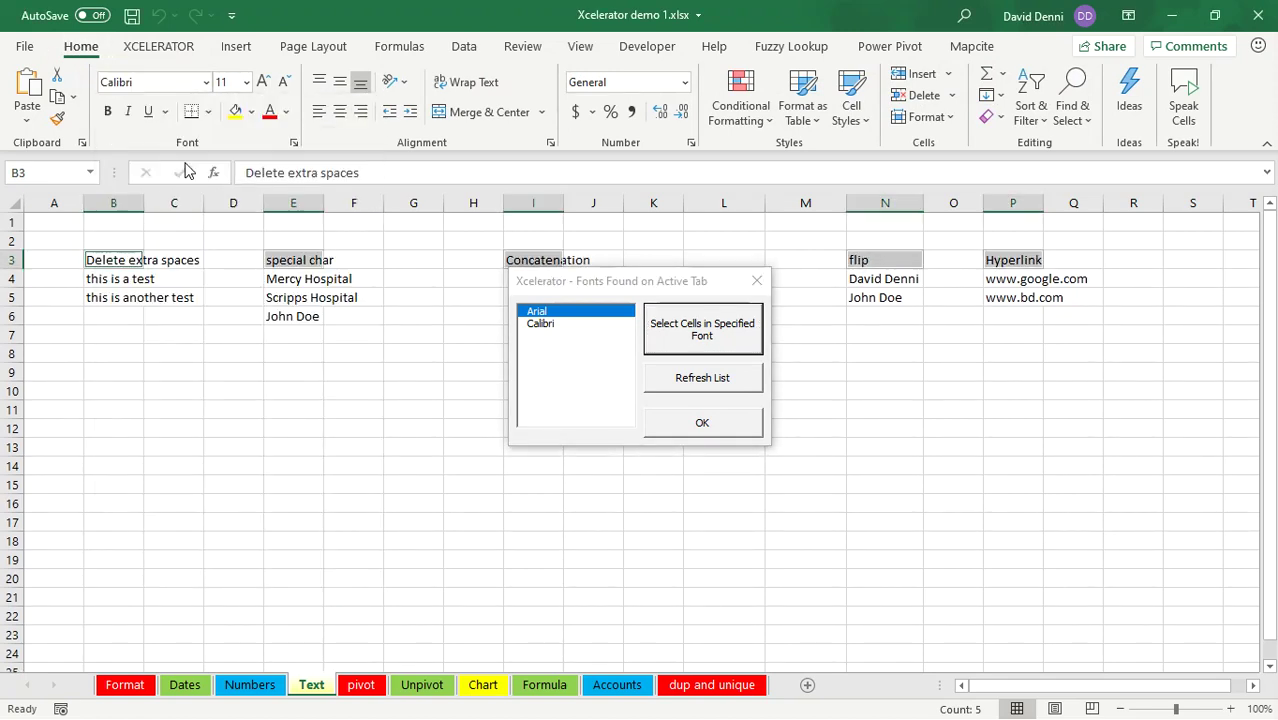
pyautogui.click(730, 385)
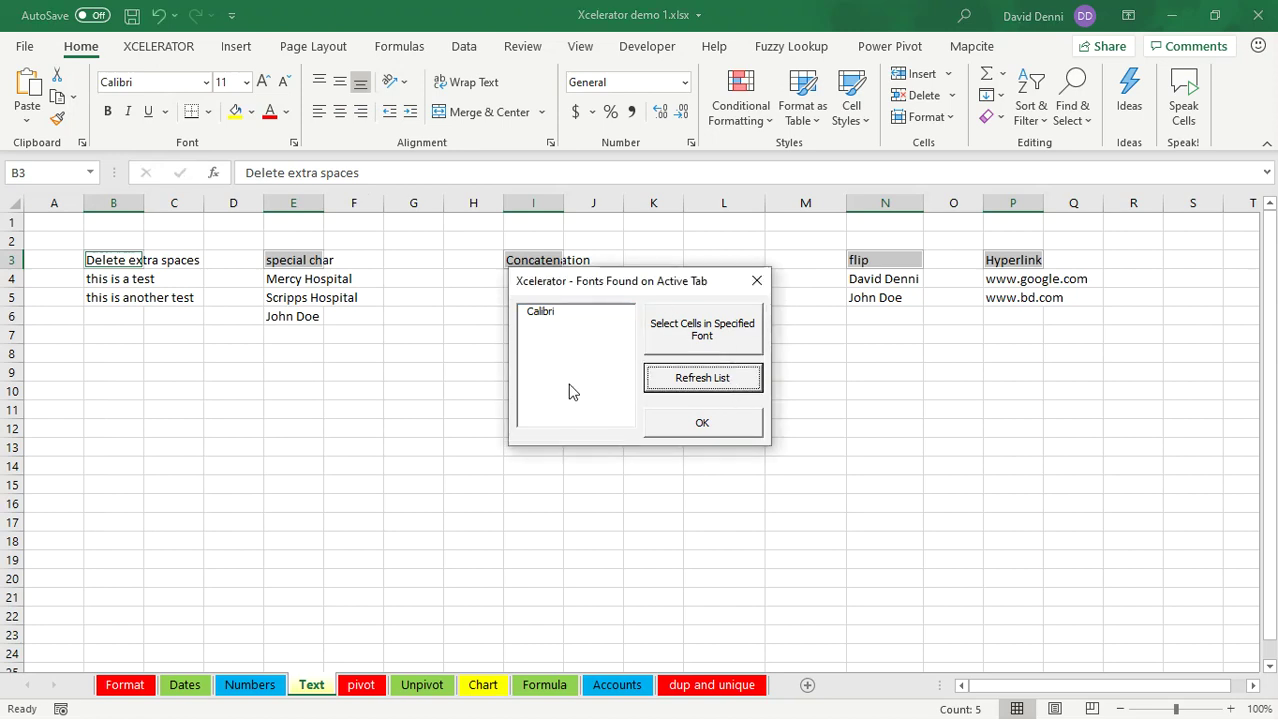
pyautogui.click(699, 424)
pyautogui.click(607, 409)
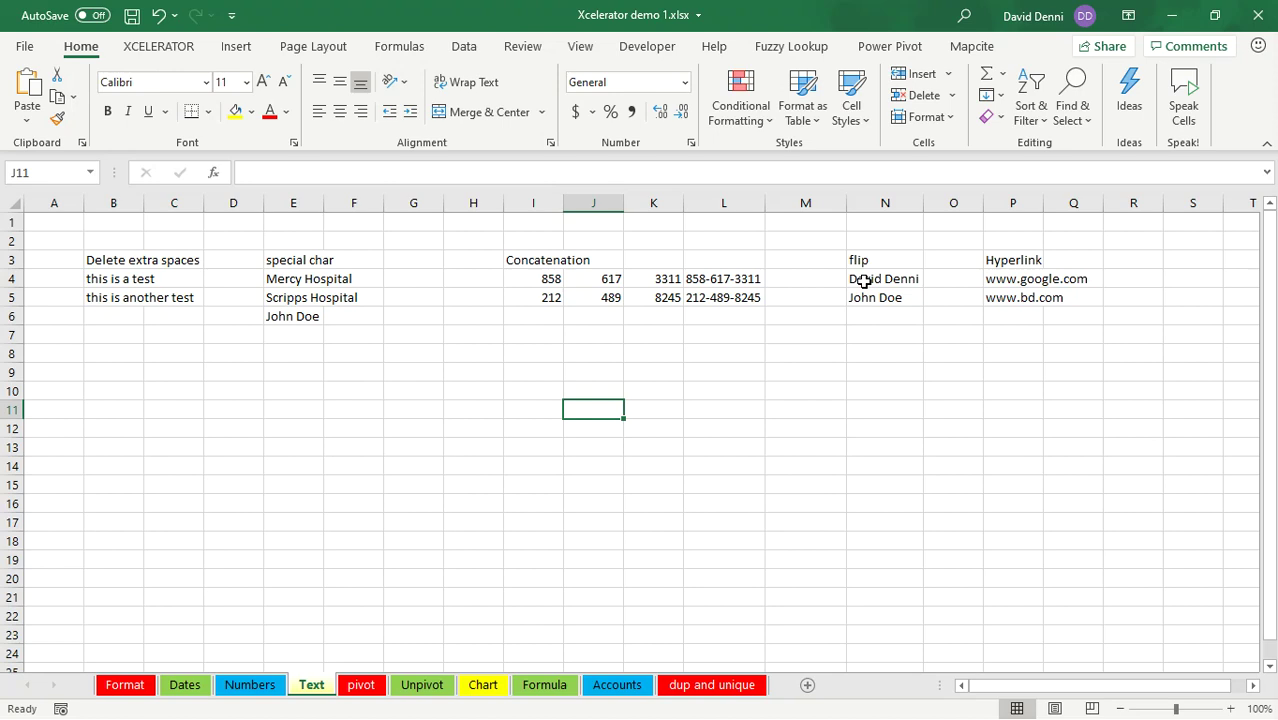
# Step: Flip the names in N4:N5 from first-last order to last name, comma, first name
pyautogui.moveTo(864, 282); pyautogui.dragTo(858, 296)
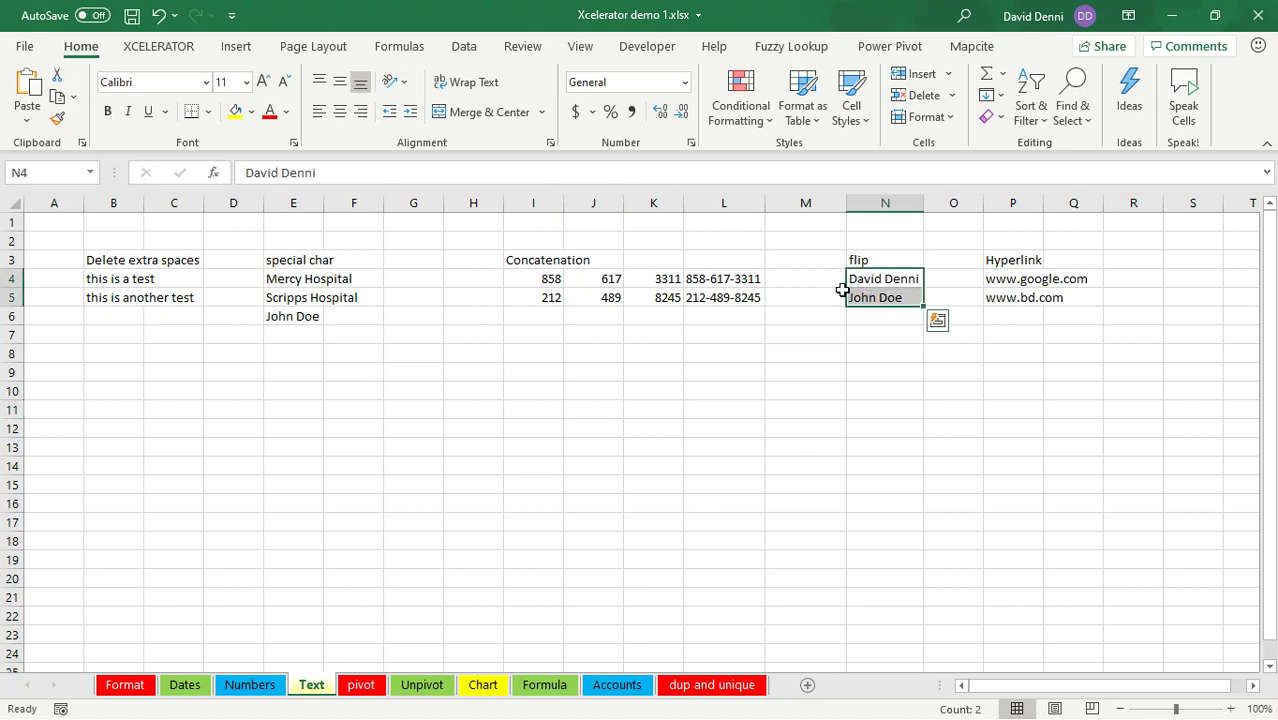
pyautogui.click(189, 47)
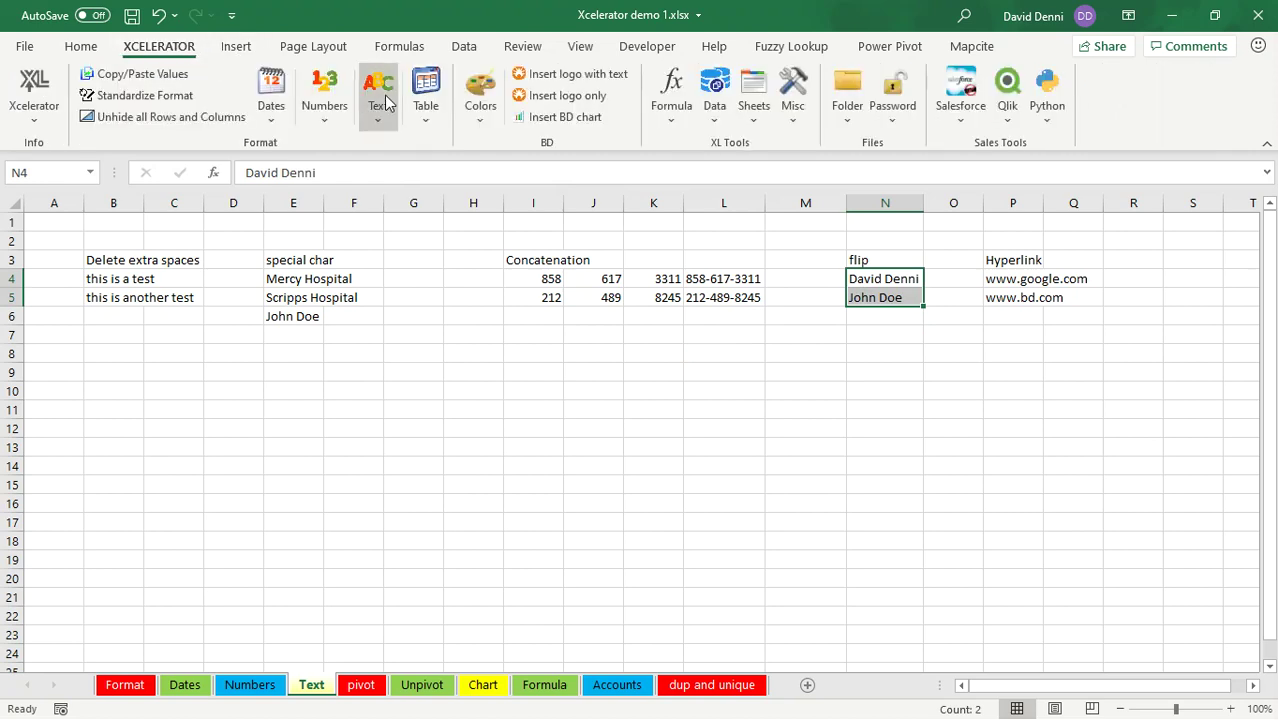
pyautogui.click(378, 105)
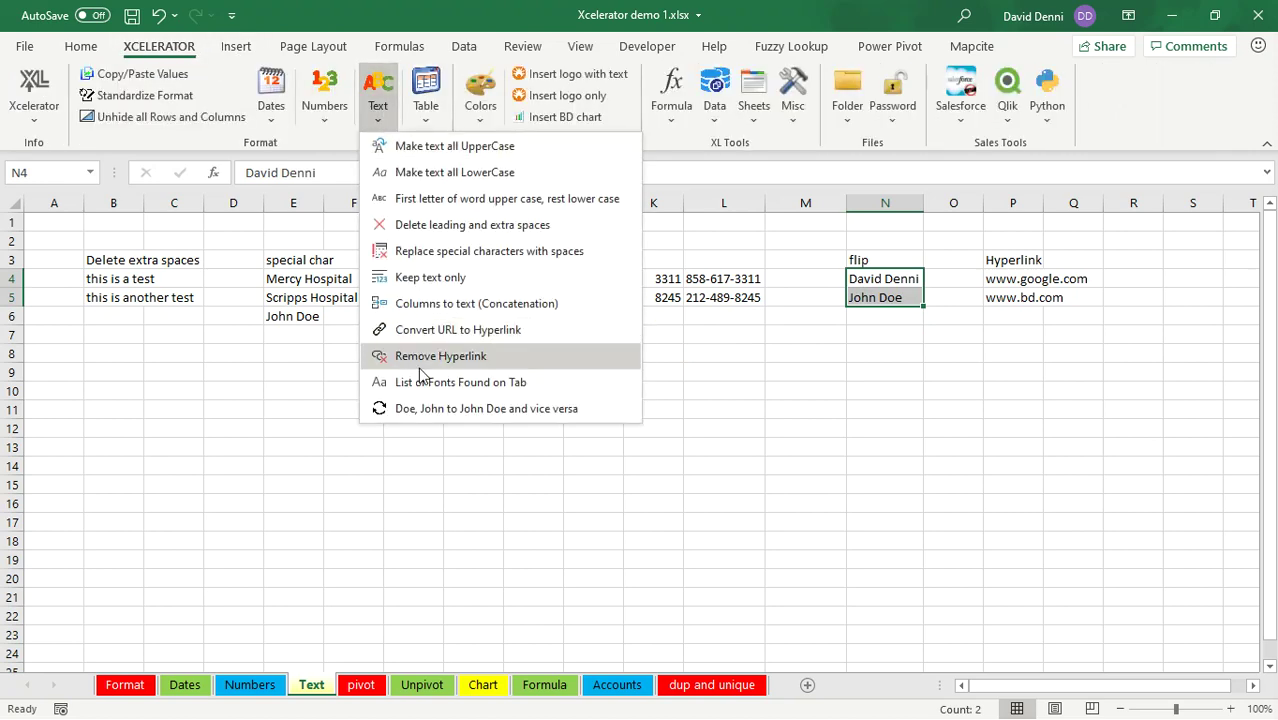
pyautogui.click(455, 413)
pyautogui.click(730, 408)
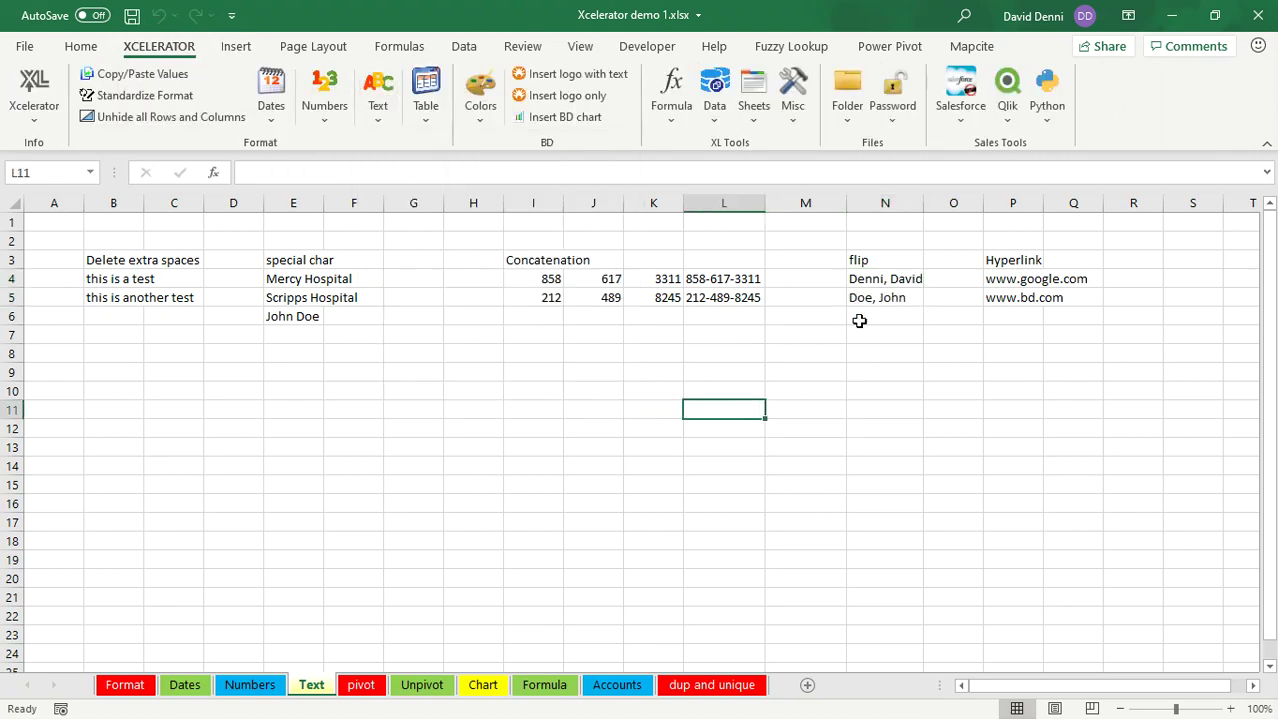
# Step: Flip the names in N4:N5 from last name, comma, first name back to first-last order
pyautogui.moveTo(903, 279); pyautogui.dragTo(891, 297)
pyautogui.click(380, 123)
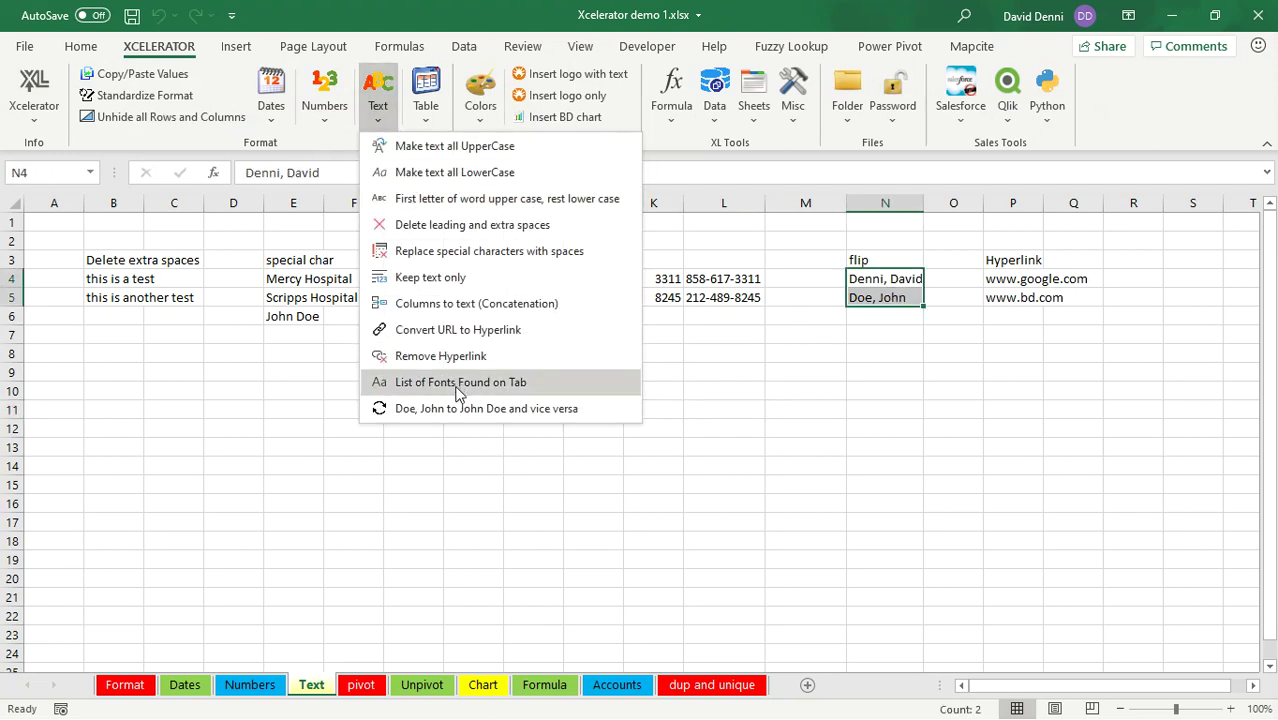
pyautogui.click(452, 408)
pyautogui.click(540, 371)
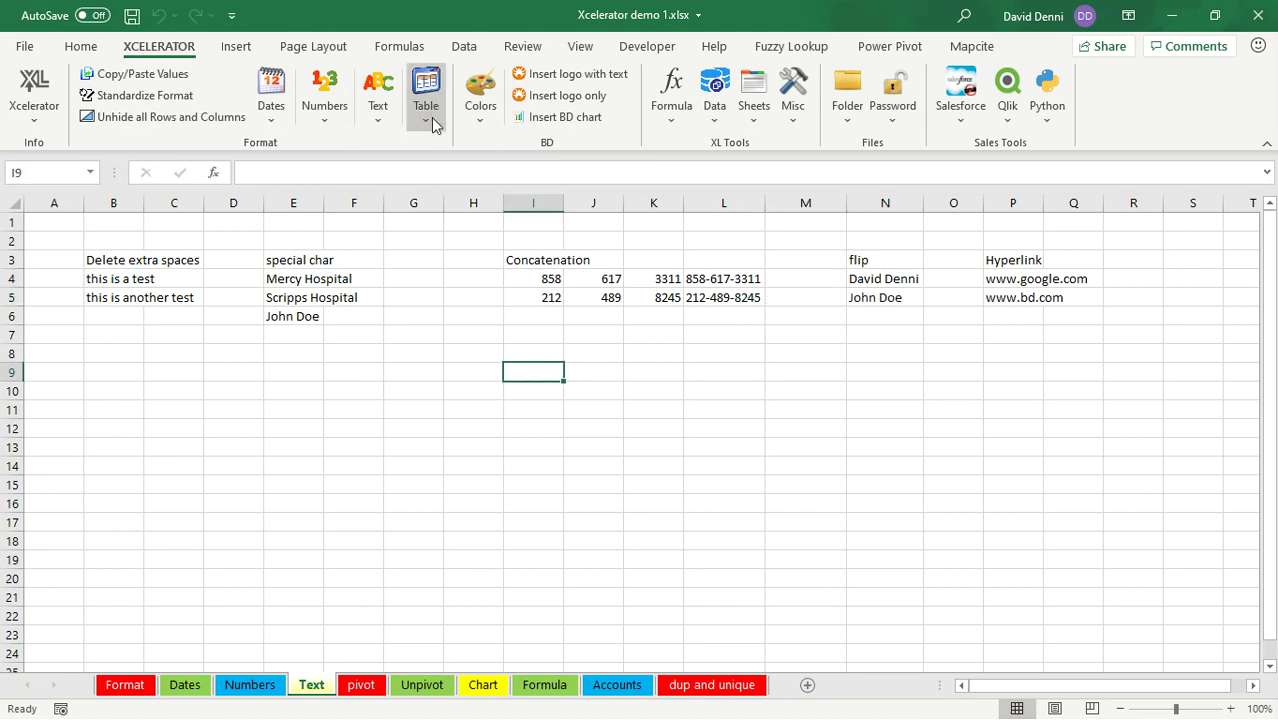
# Step: On the pivot sheet, fill the empty product and quarter cells in B1:C24 with the values above them
pyautogui.click(361, 685)
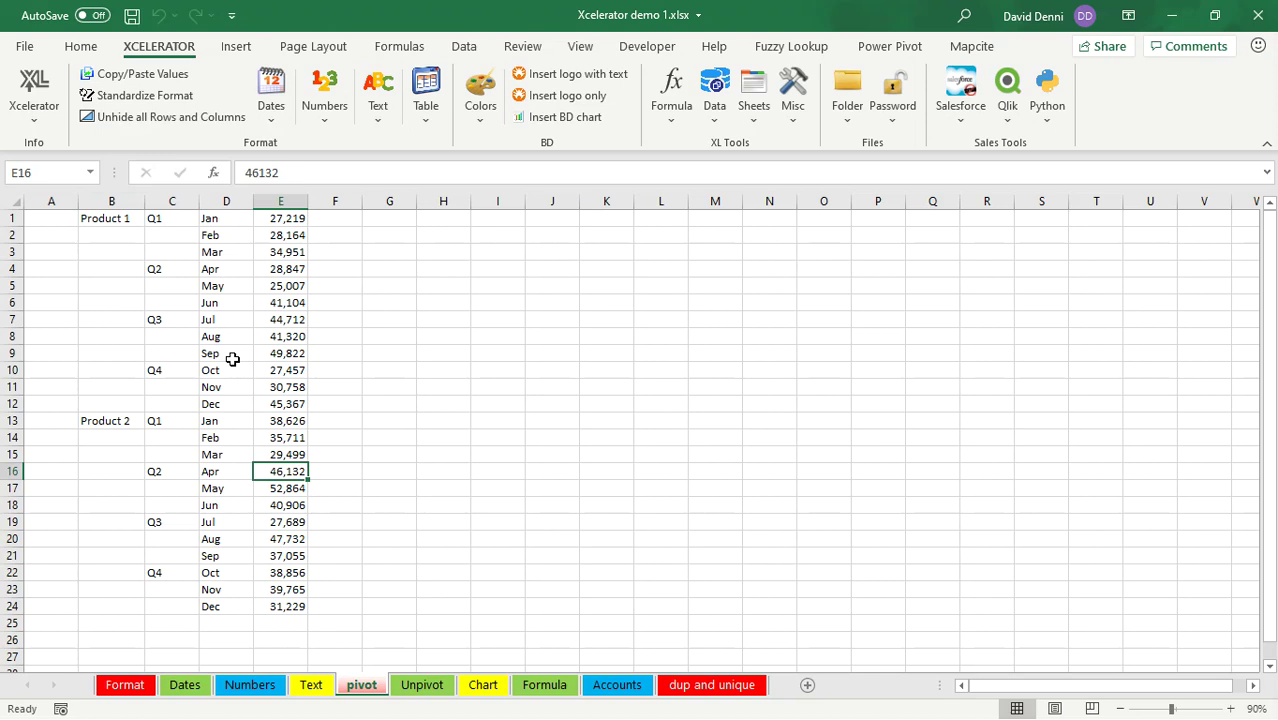
pyautogui.click(233, 304)
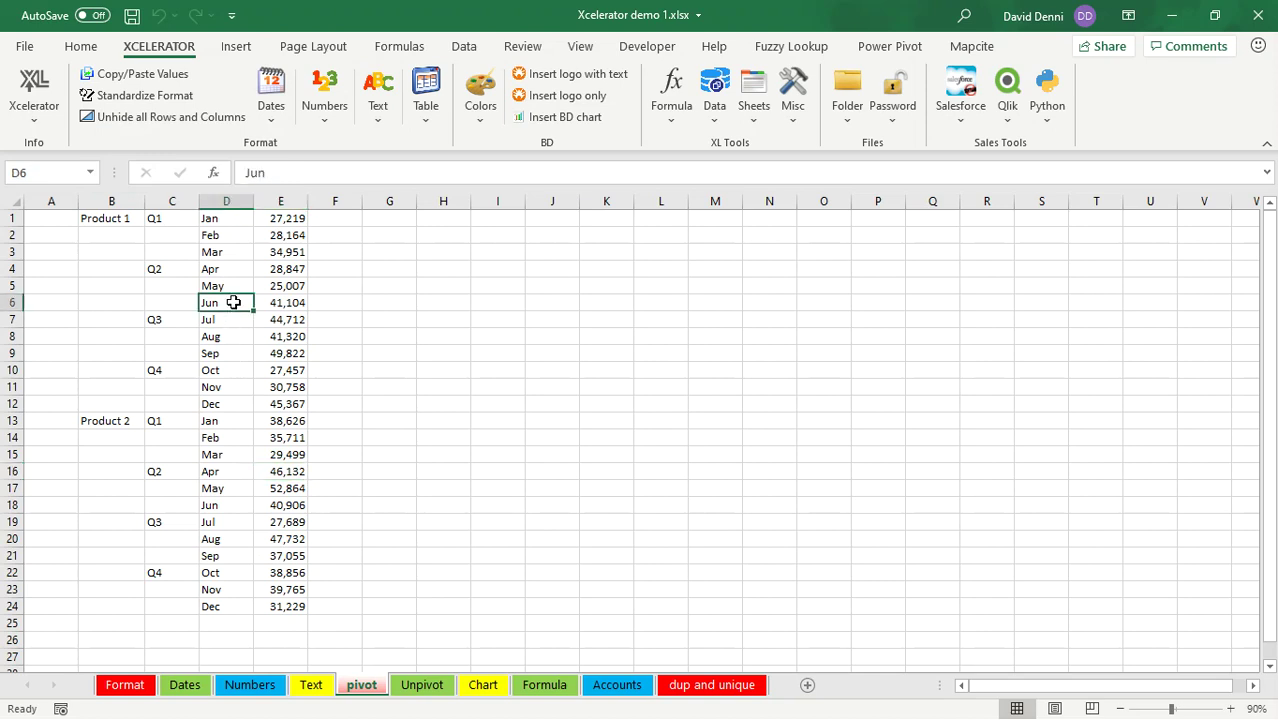
pyautogui.click(120, 303)
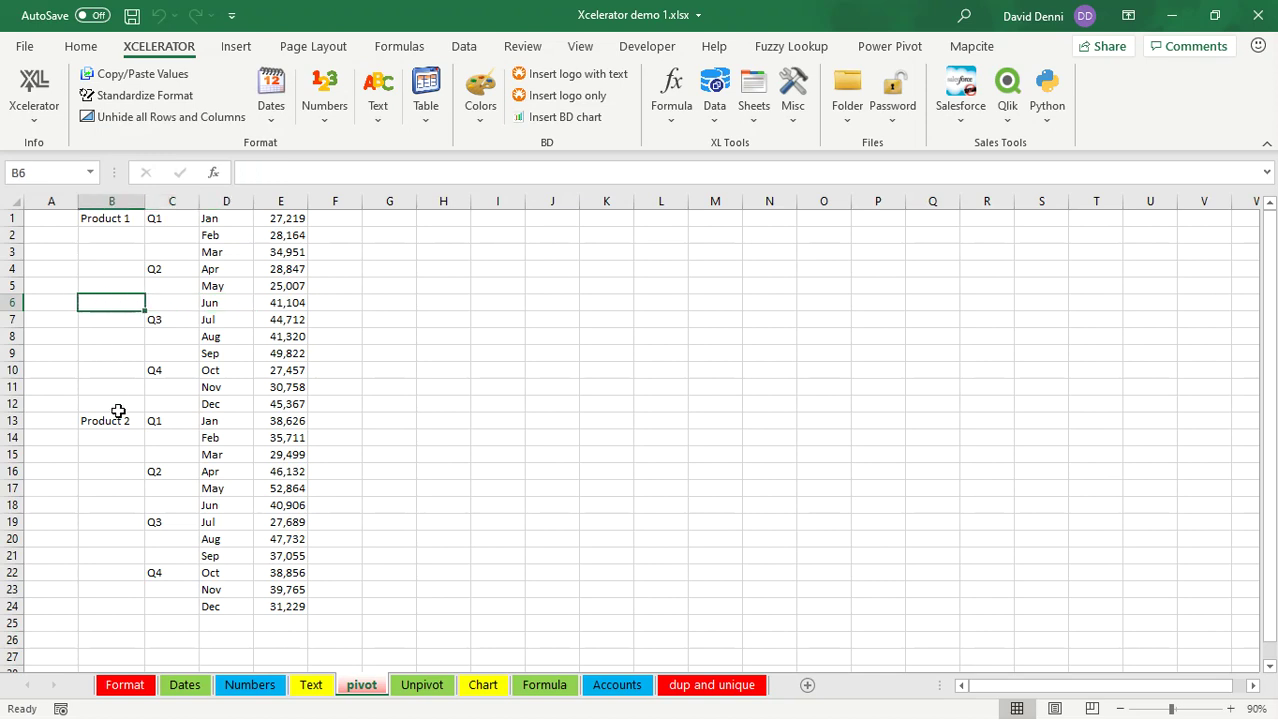
pyautogui.moveTo(107, 218); pyautogui.dragTo(175, 607)
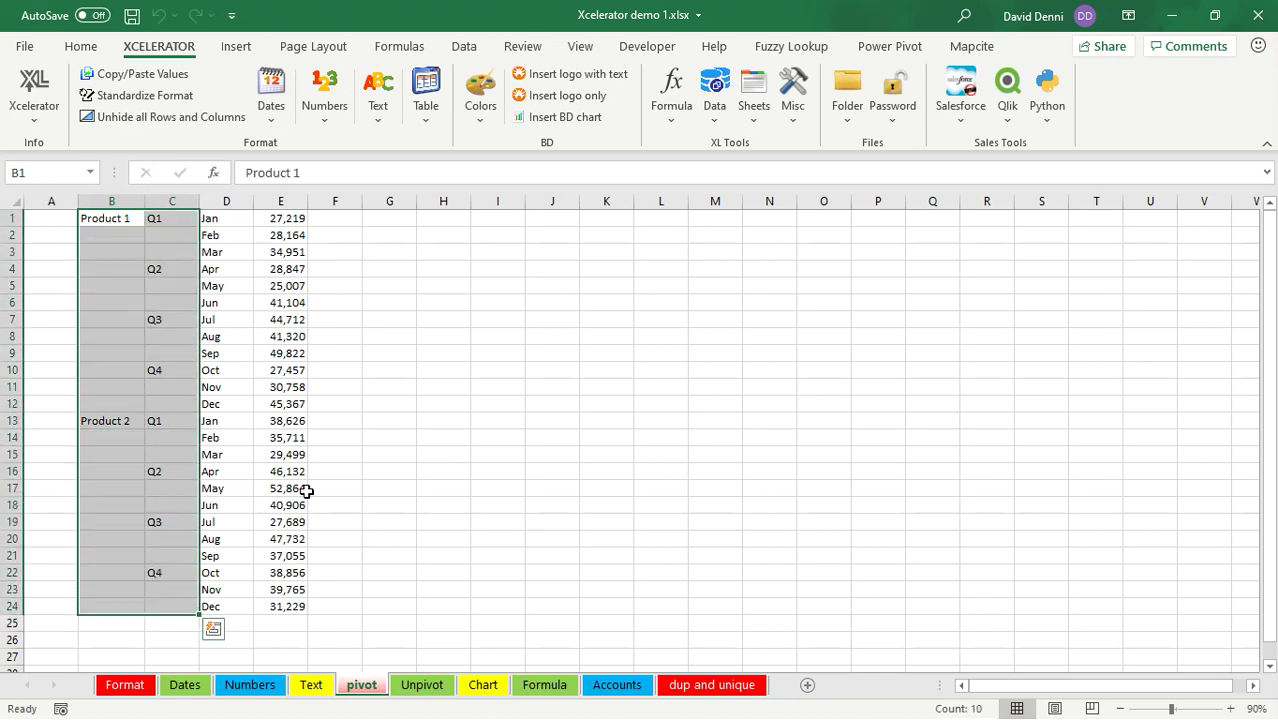
pyautogui.click(426, 108)
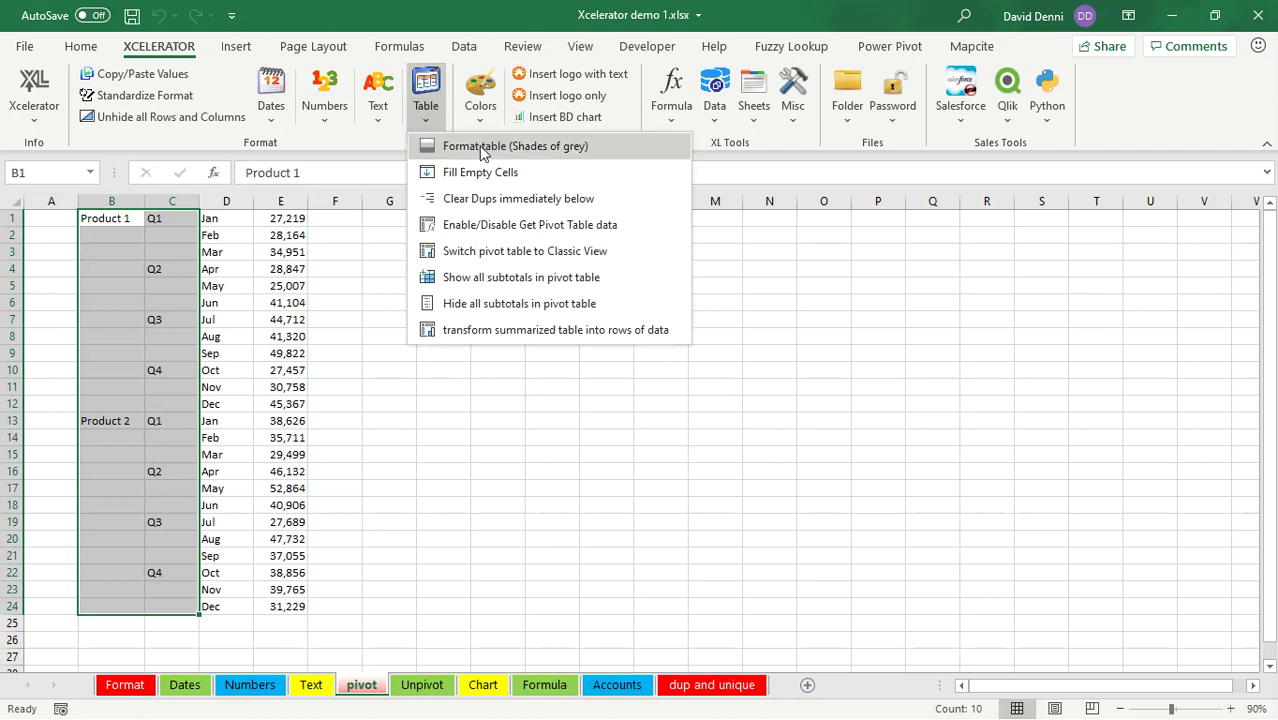
pyautogui.click(523, 172)
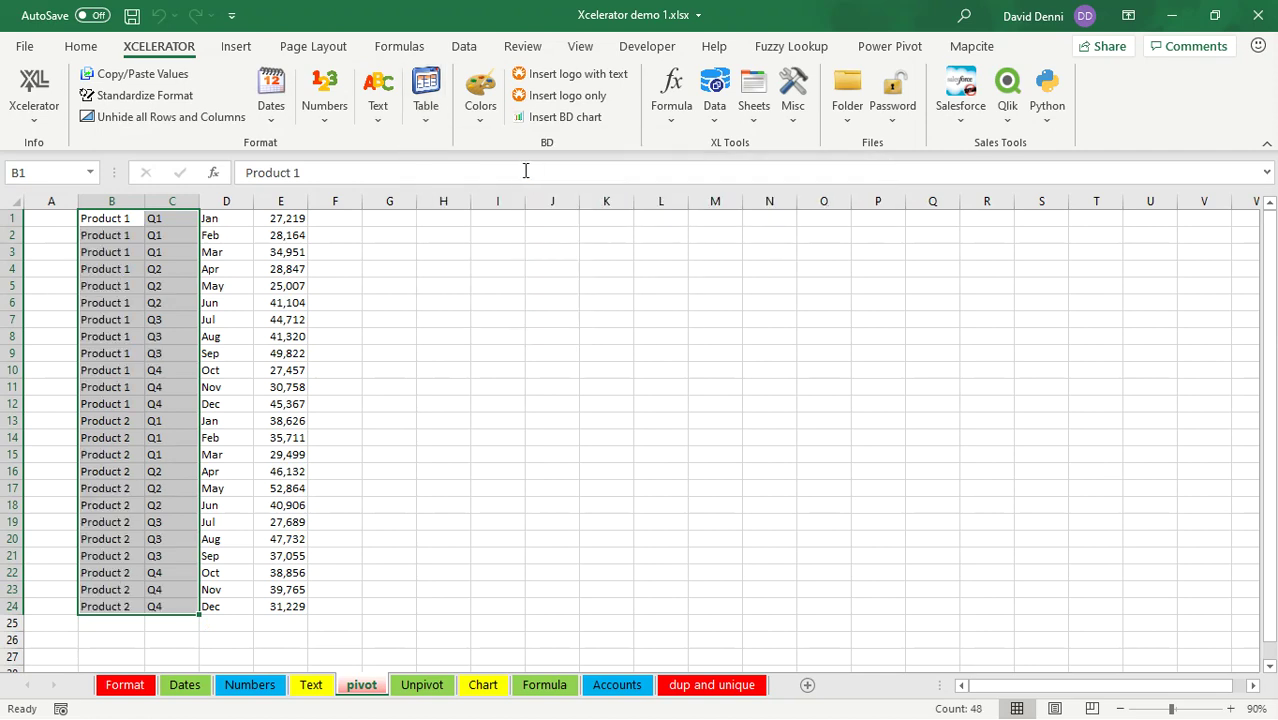
pyautogui.click(499, 371)
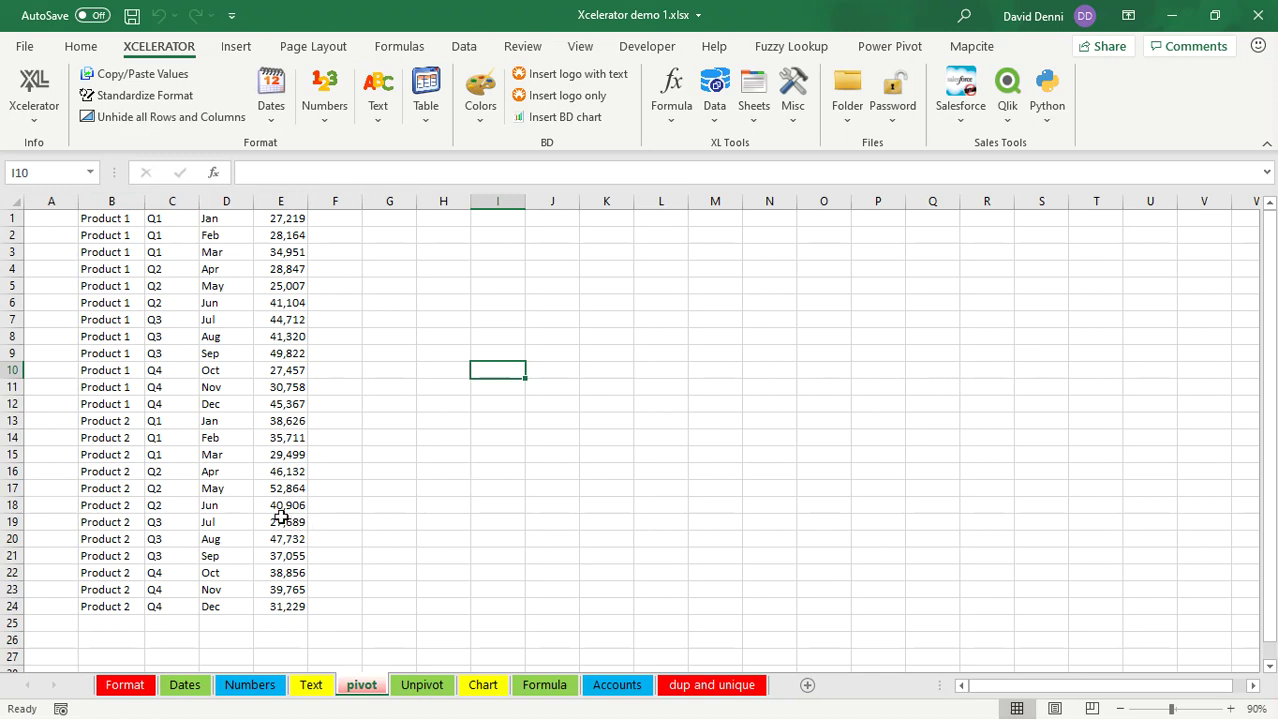
# Step: Clear the duplicates immediately below each product and quarter label in B1:C24
pyautogui.moveTo(105, 216); pyautogui.dragTo(171, 608)
pyautogui.click(425, 125)
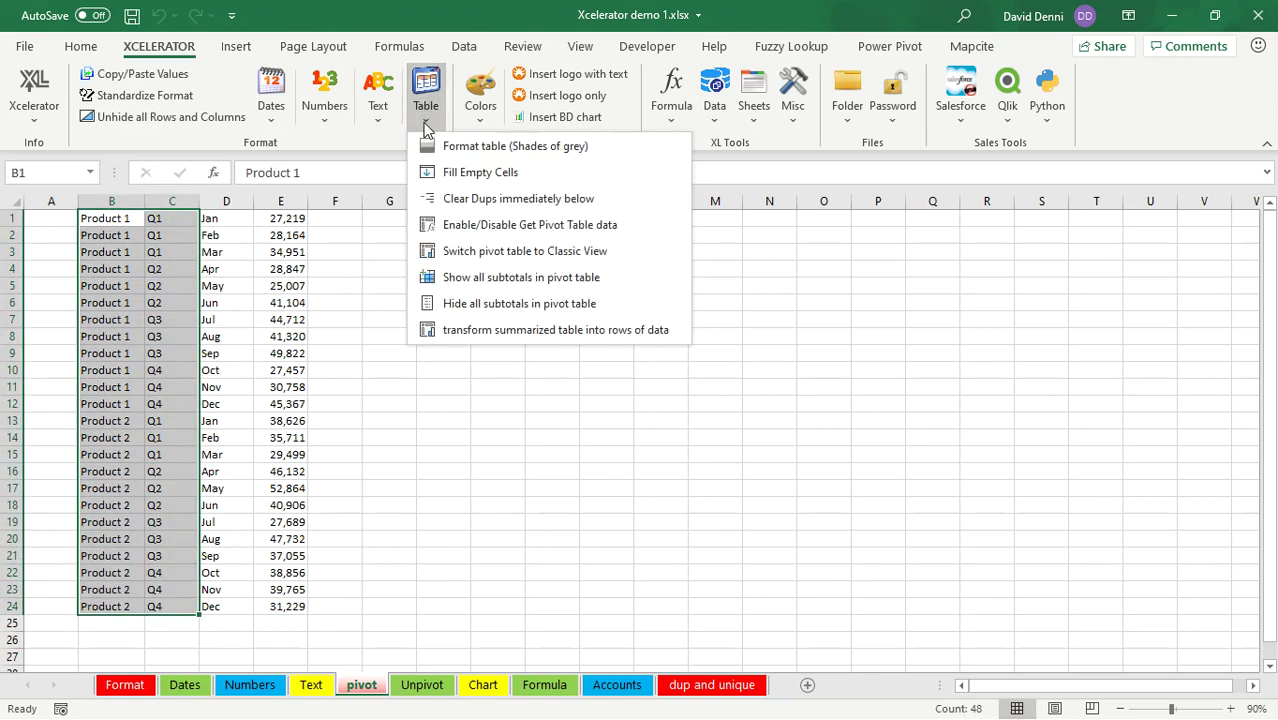
pyautogui.click(594, 200)
pyautogui.click(529, 385)
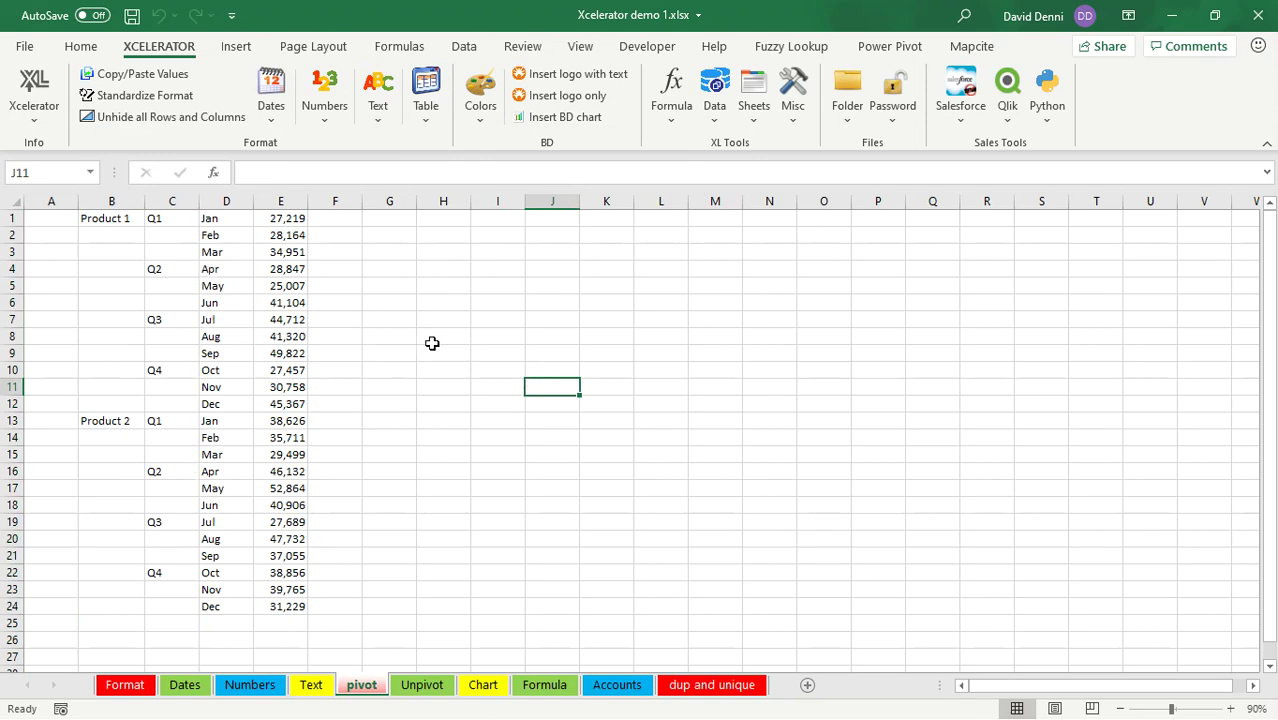
# Step: Transform the summarized table in A1:N11 of the Unpivot sheet into rows of data, with 2 columns before the values
pyautogui.click(427, 115)
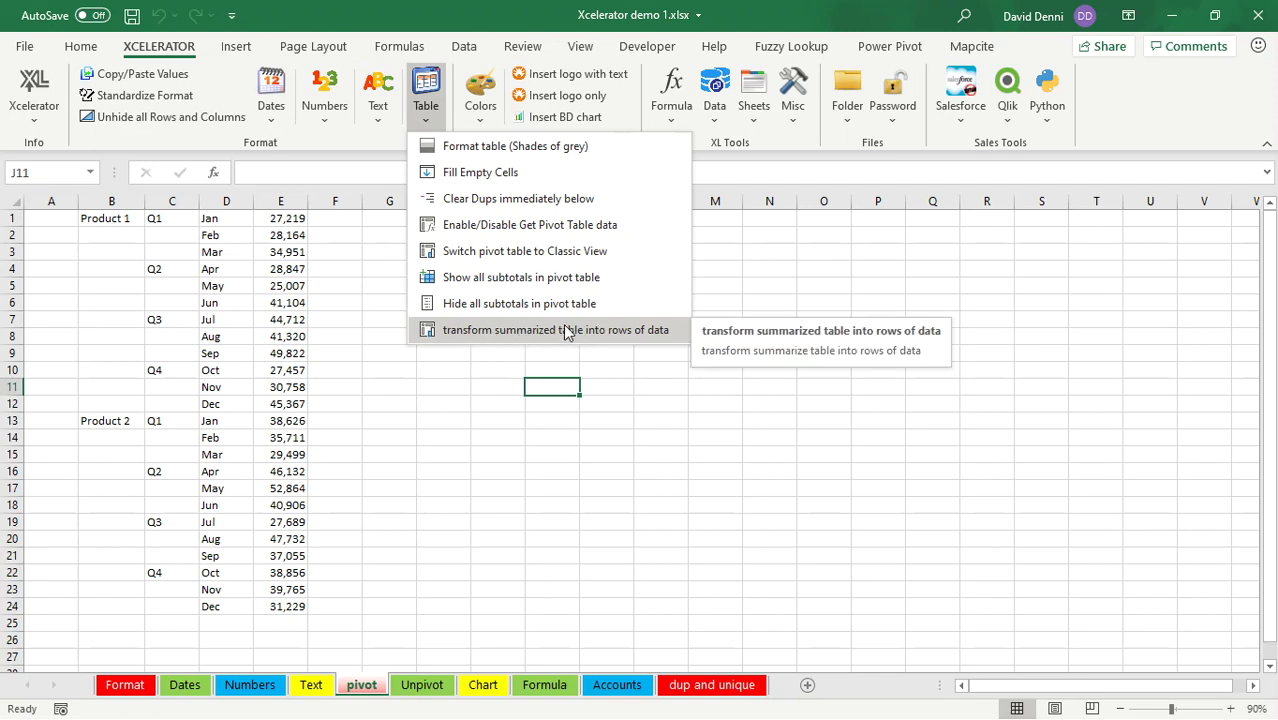
pyautogui.click(422, 685)
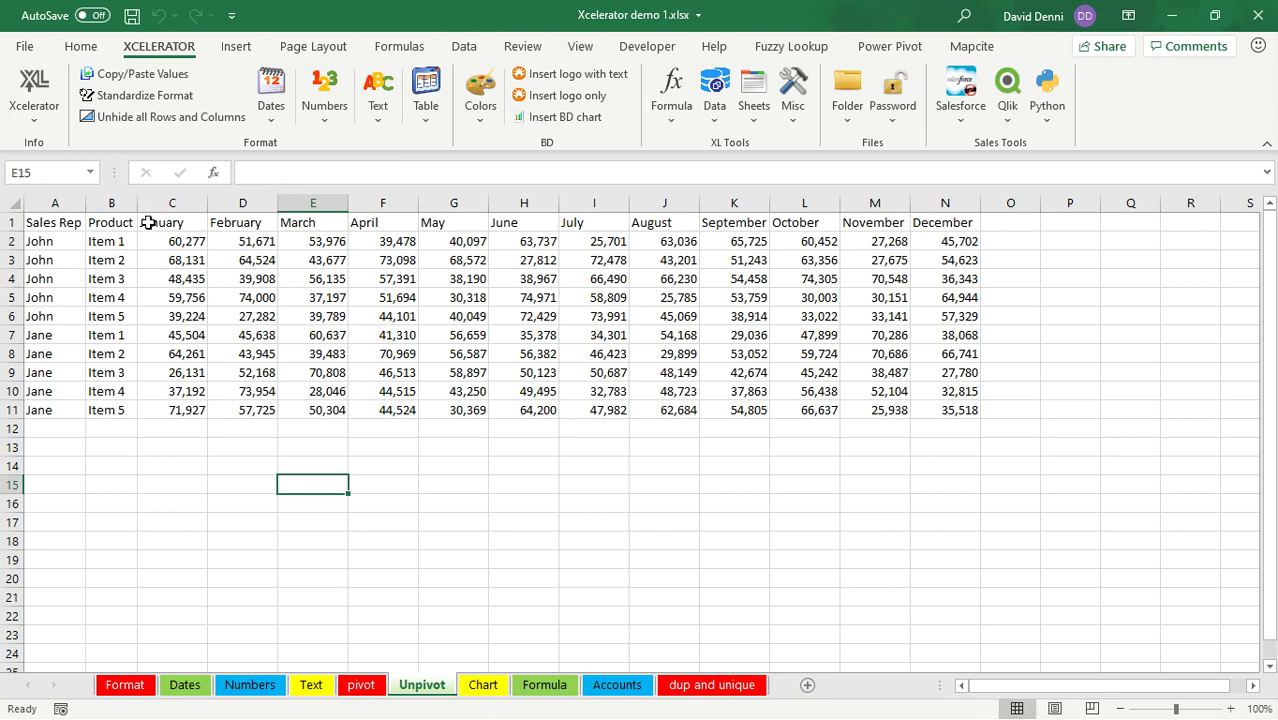
pyautogui.moveTo(177, 220); pyautogui.dragTo(944, 225)
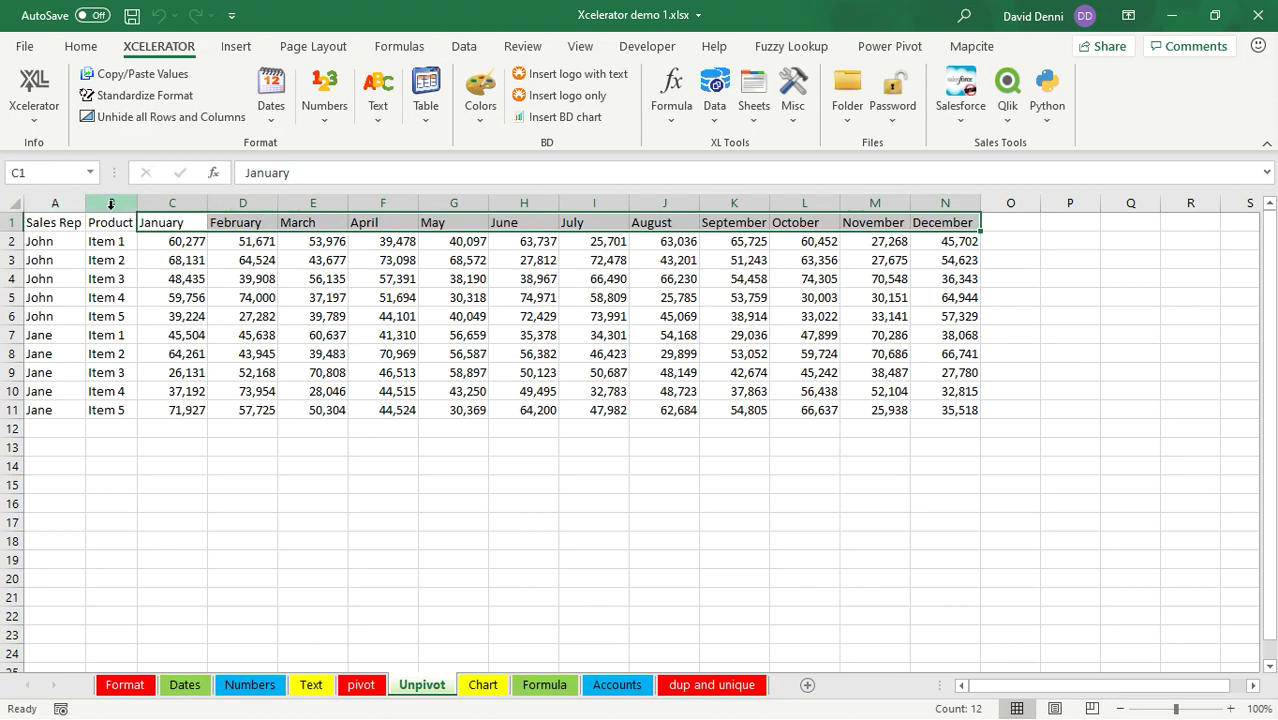
pyautogui.click(297, 298)
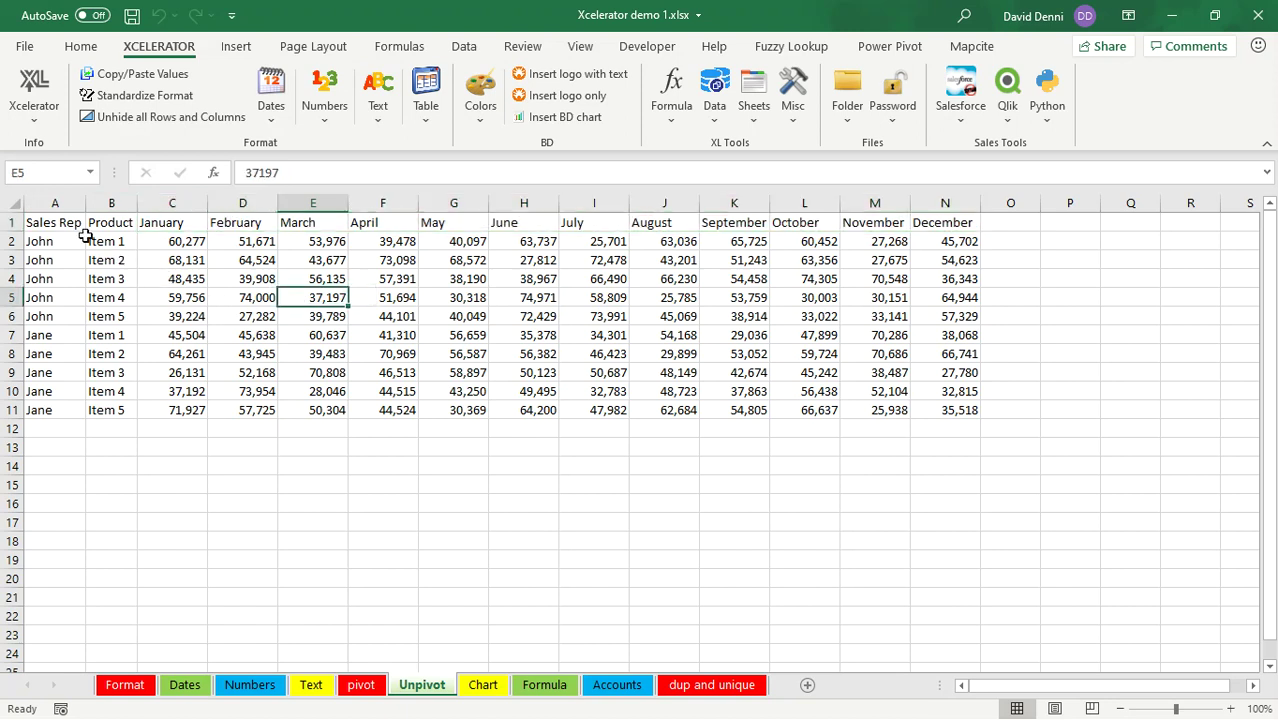
pyautogui.moveTo(60, 221); pyautogui.dragTo(941, 409)
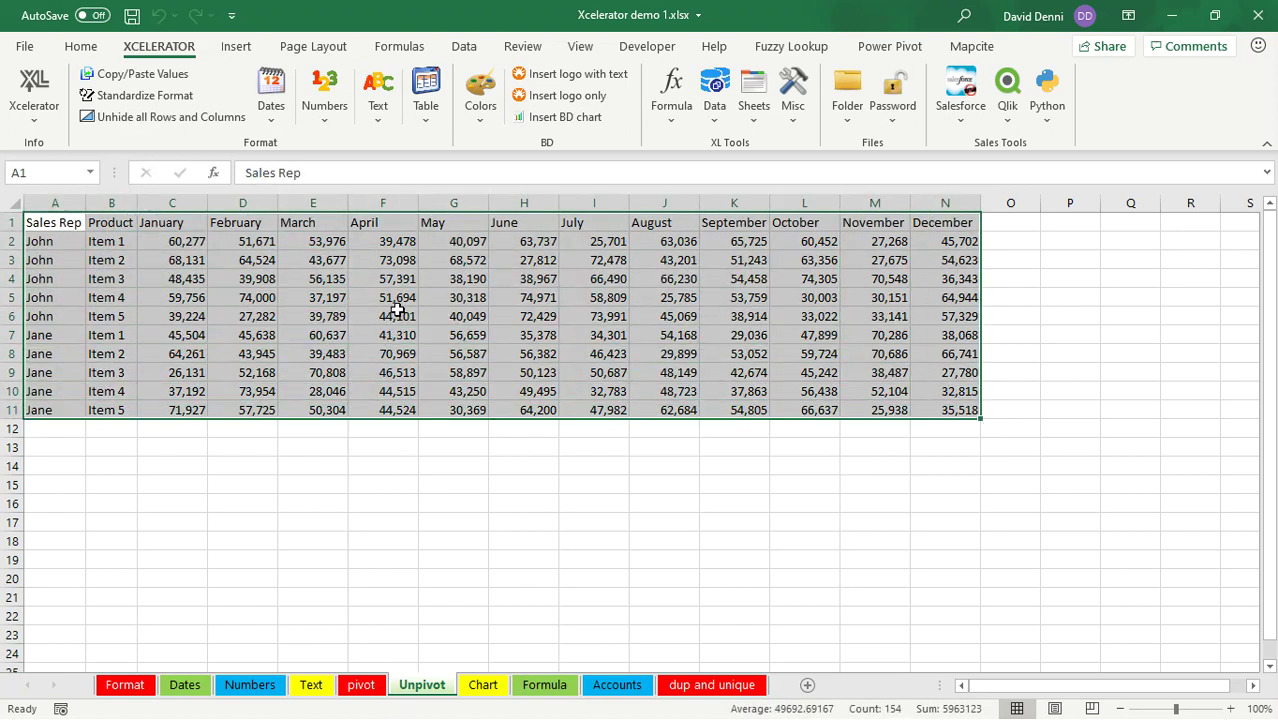
pyautogui.click(427, 108)
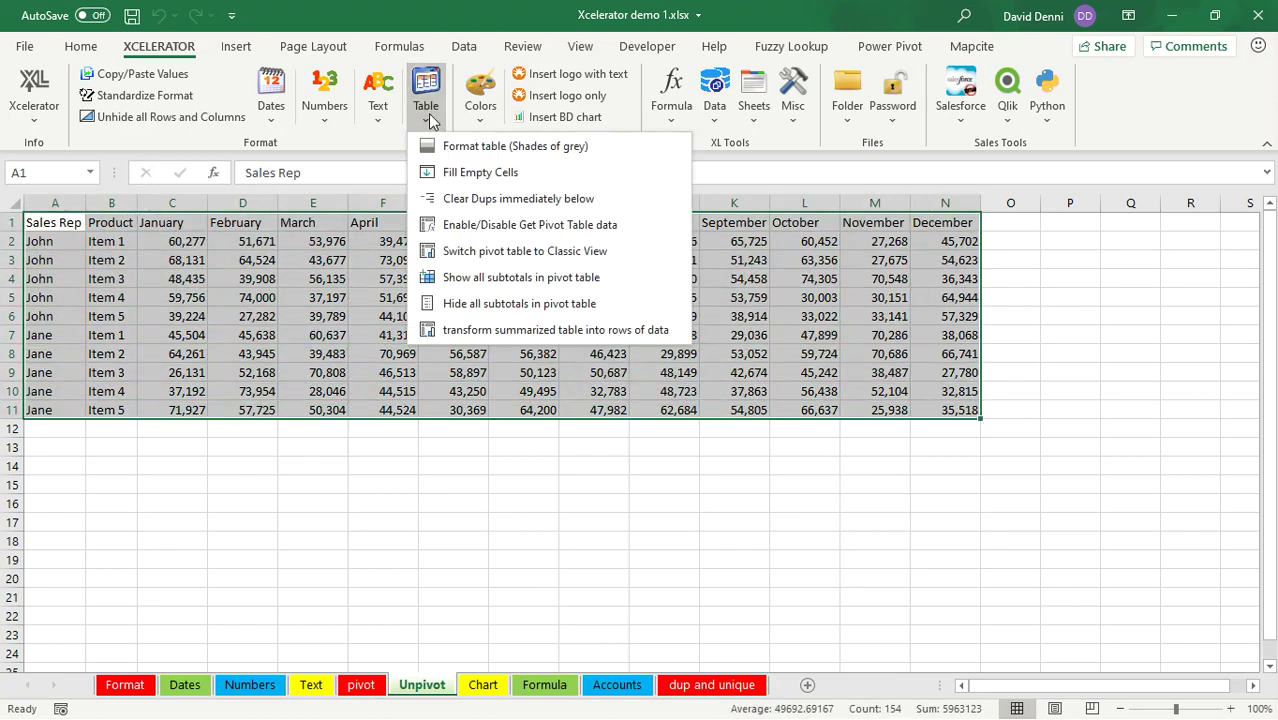
pyautogui.click(603, 333)
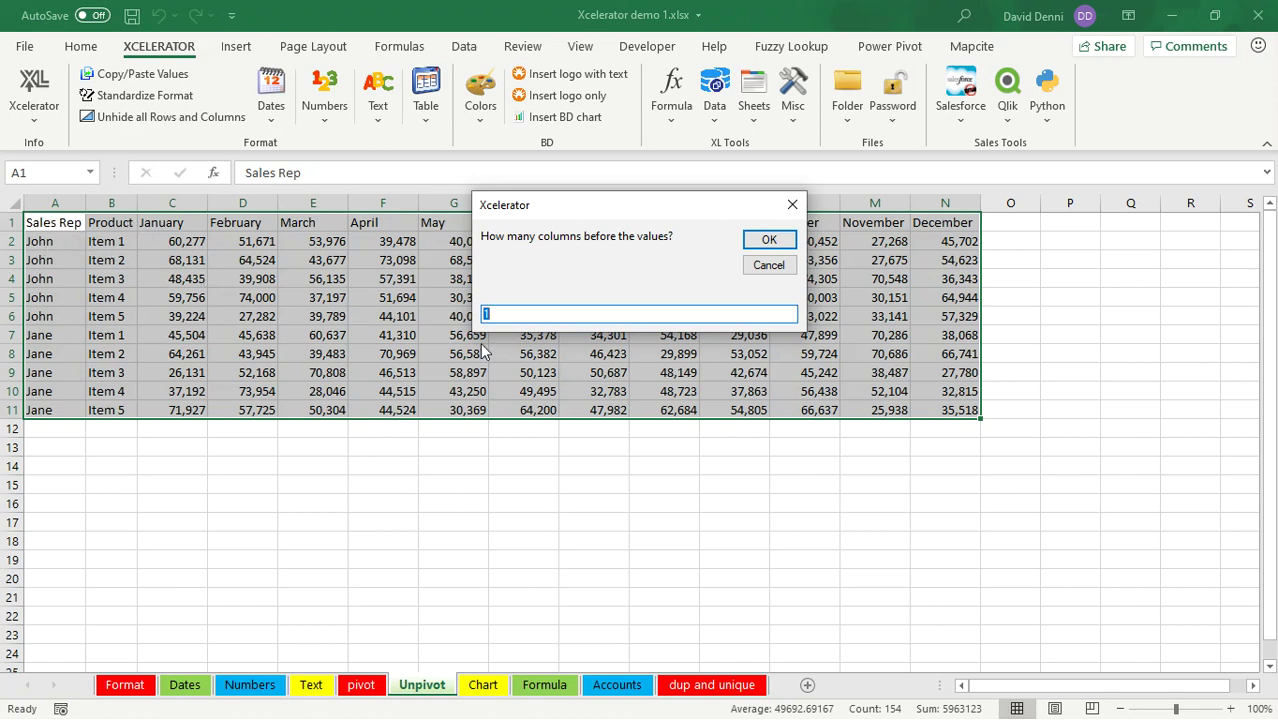
pyautogui.write('2')
pyautogui.click(768, 240)
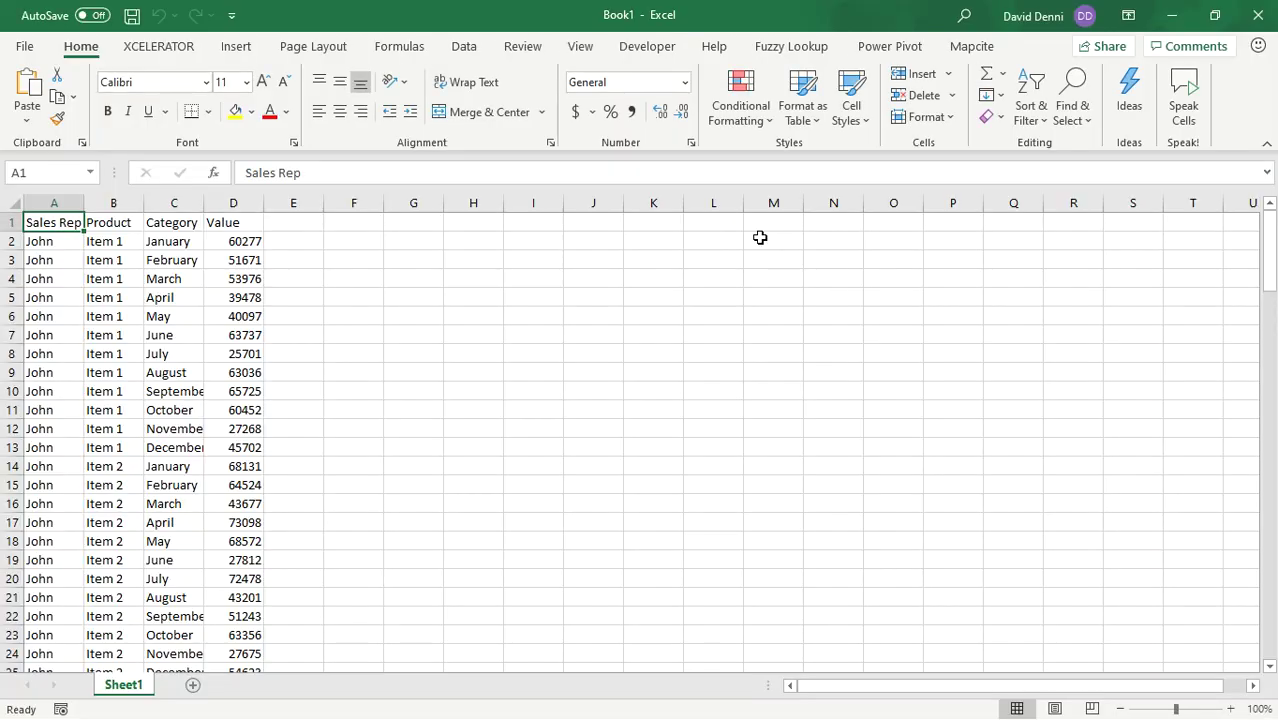
# Step: Rename the Category header in C1 of the new workbook as Month and close that workbook without saving
pyautogui.click(57, 203)
pyautogui.click(108, 203)
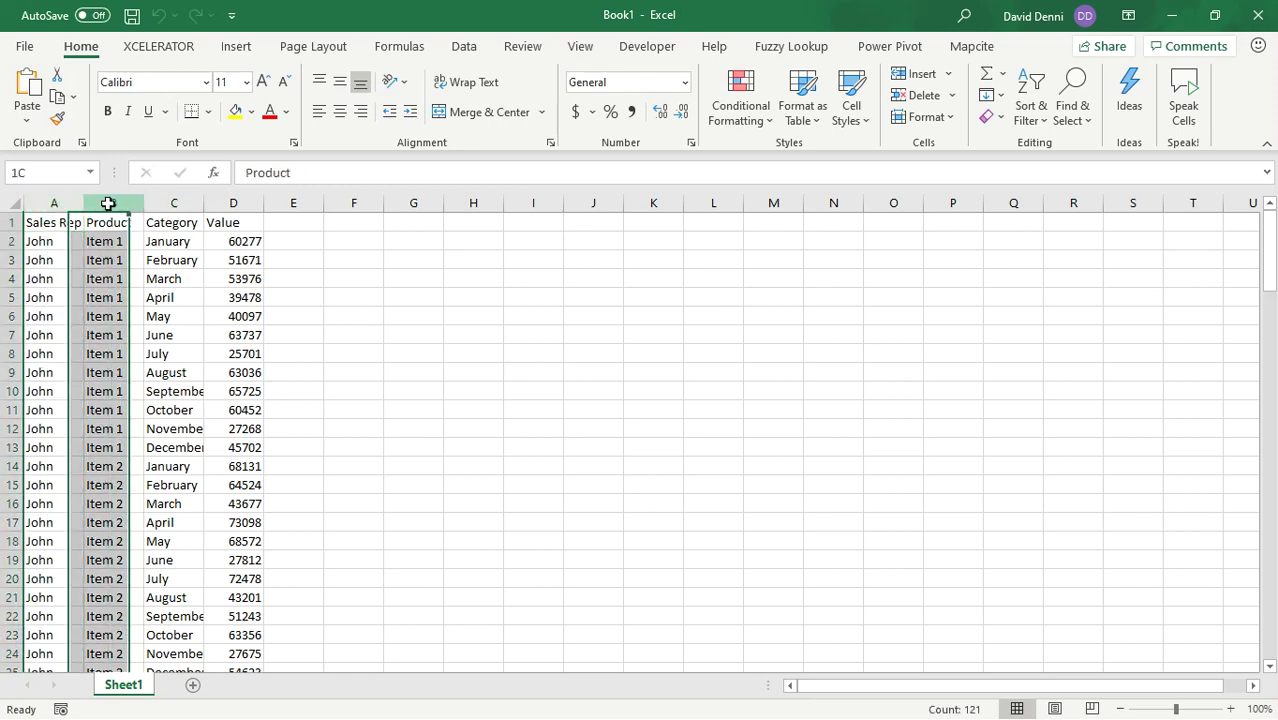
pyautogui.click(179, 203)
pyautogui.click(188, 222)
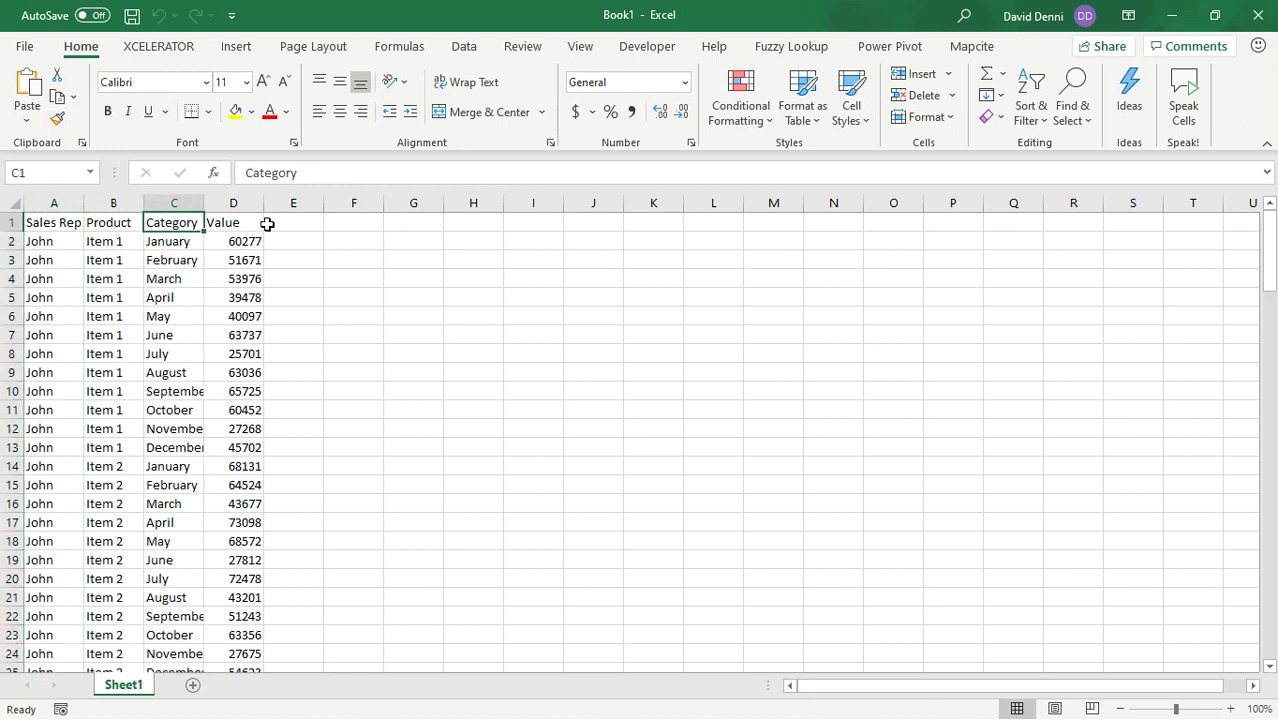
pyautogui.write('Month')
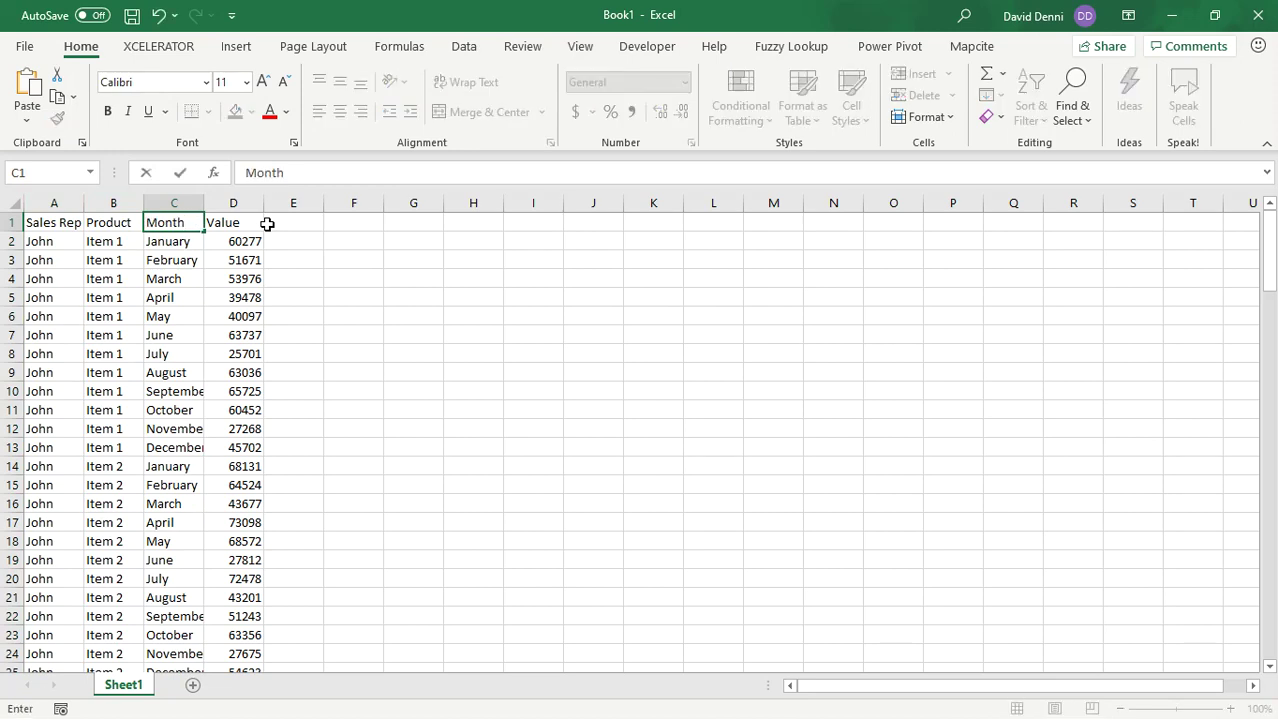
pyautogui.press('Return')
pyautogui.click(262, 224)
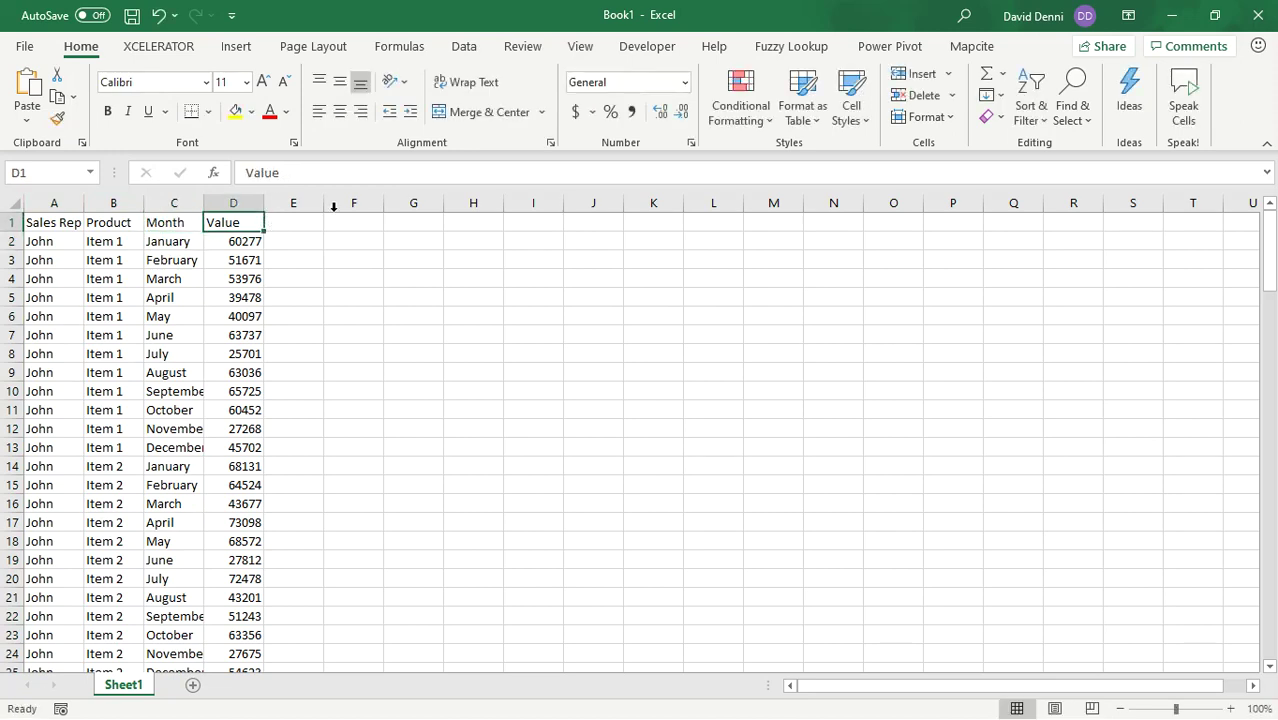
pyautogui.click(1254, 14)
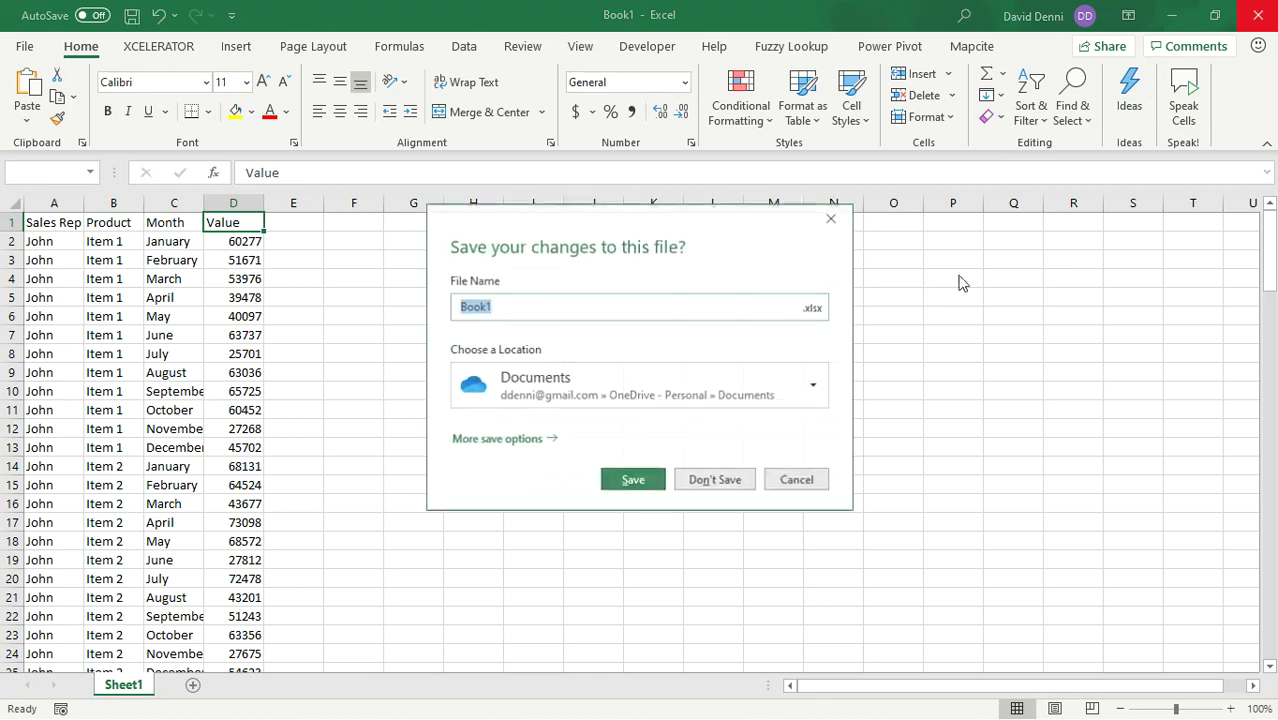
pyautogui.click(717, 481)
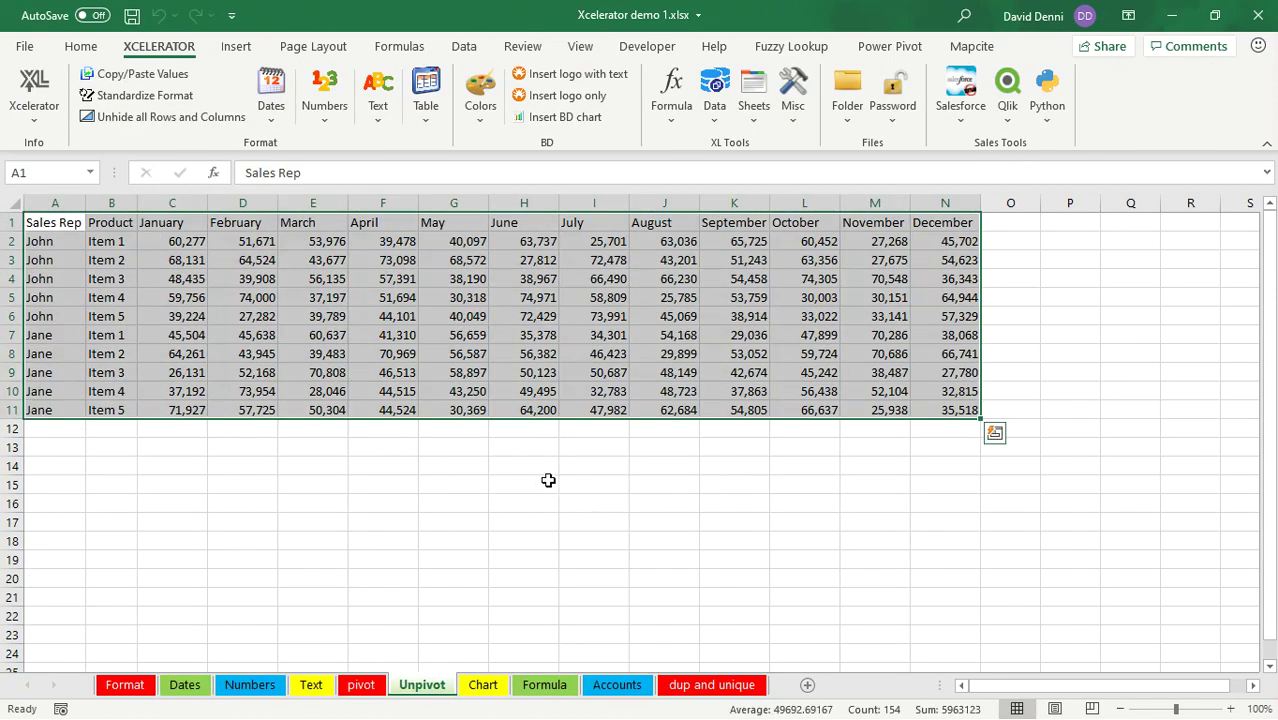
# Step: On the Chart sheet, insert the BD logo with text at O2 and the logo without text at O7
pyautogui.click(490, 689)
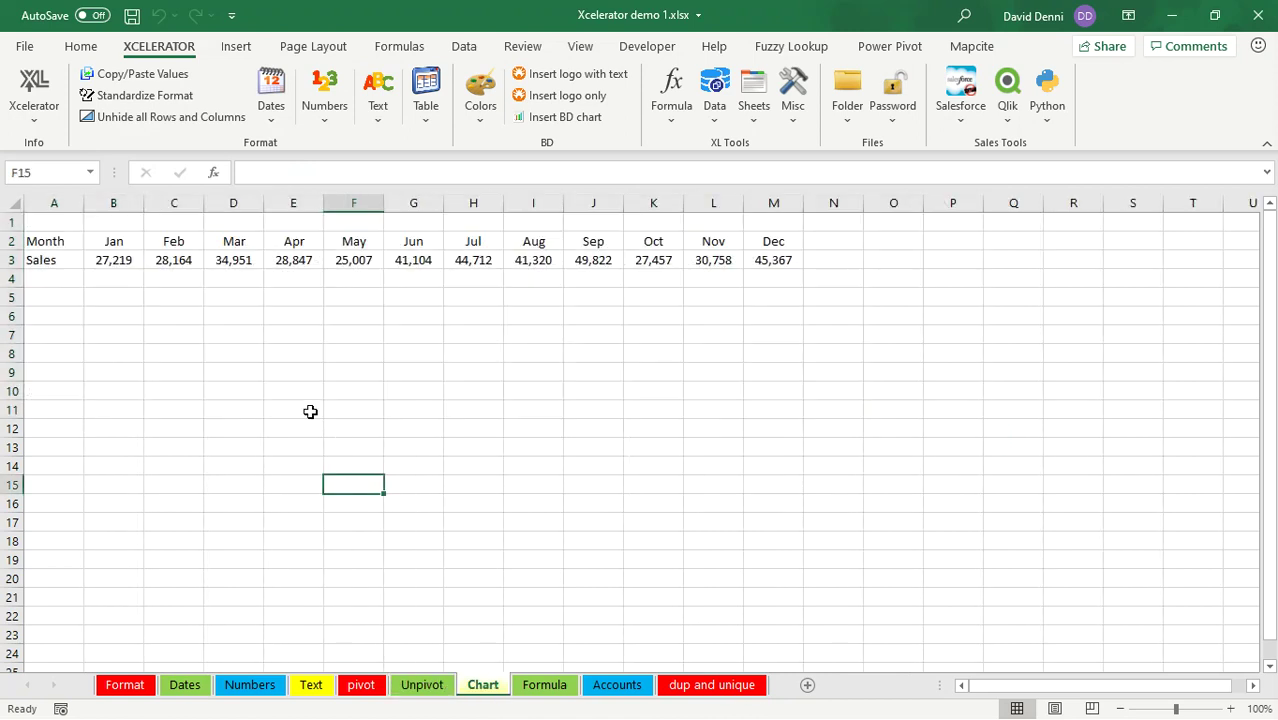
pyautogui.click(902, 242)
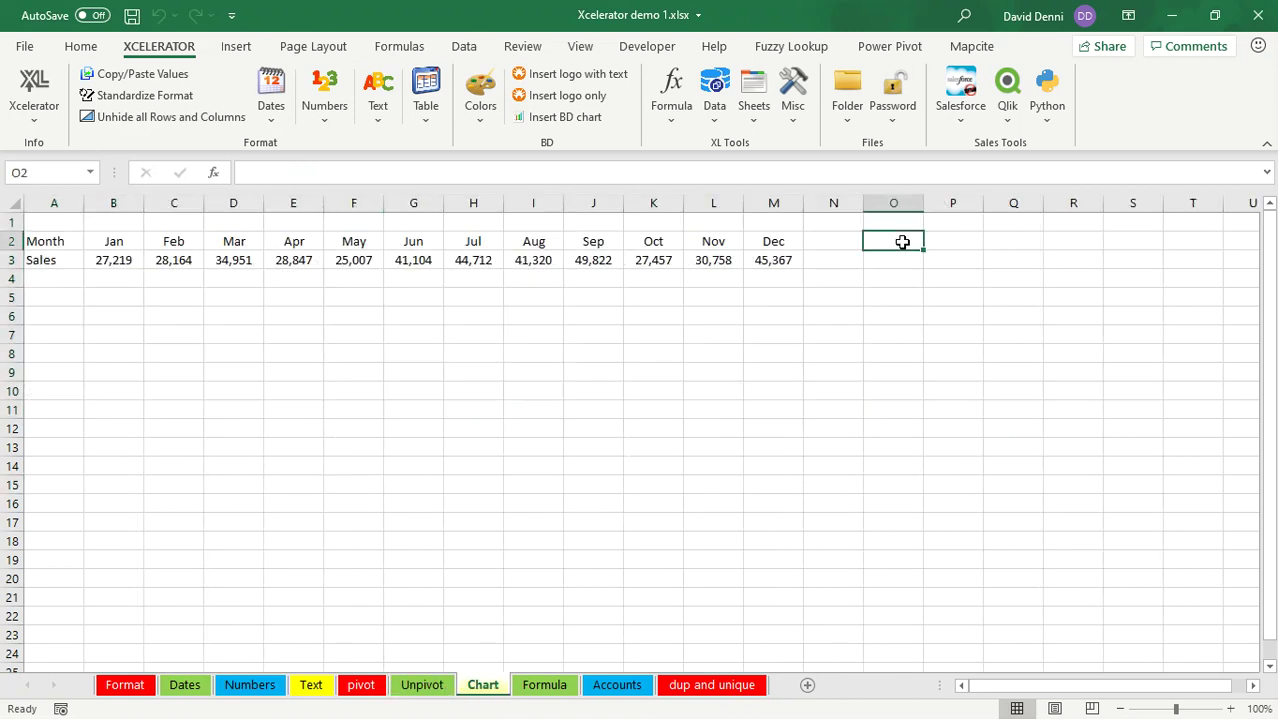
pyautogui.click(575, 73)
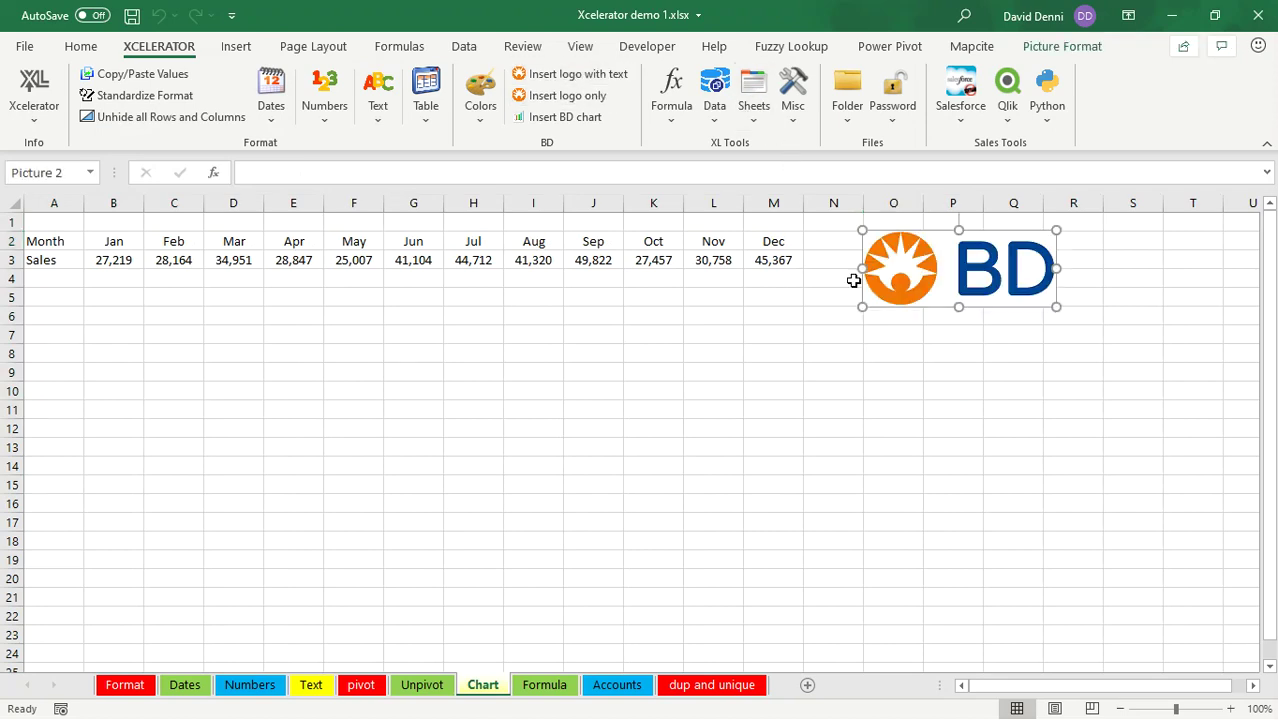
pyautogui.click(905, 337)
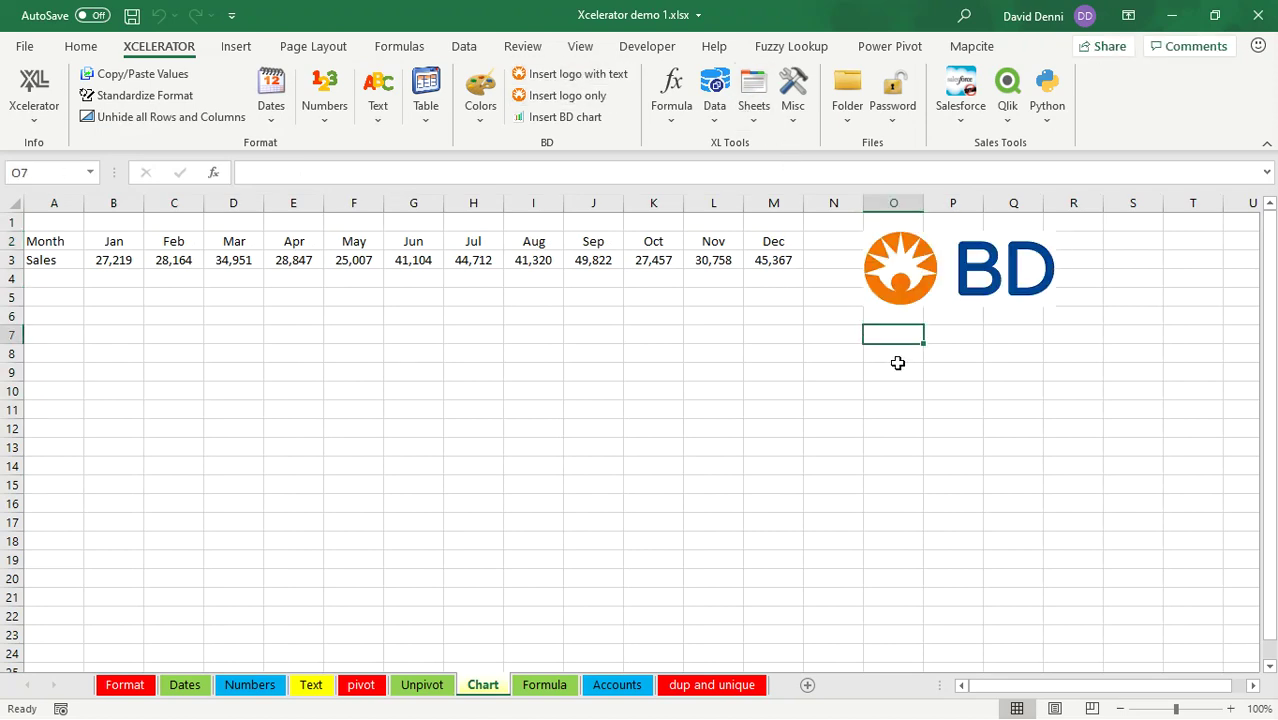
pyautogui.click(579, 95)
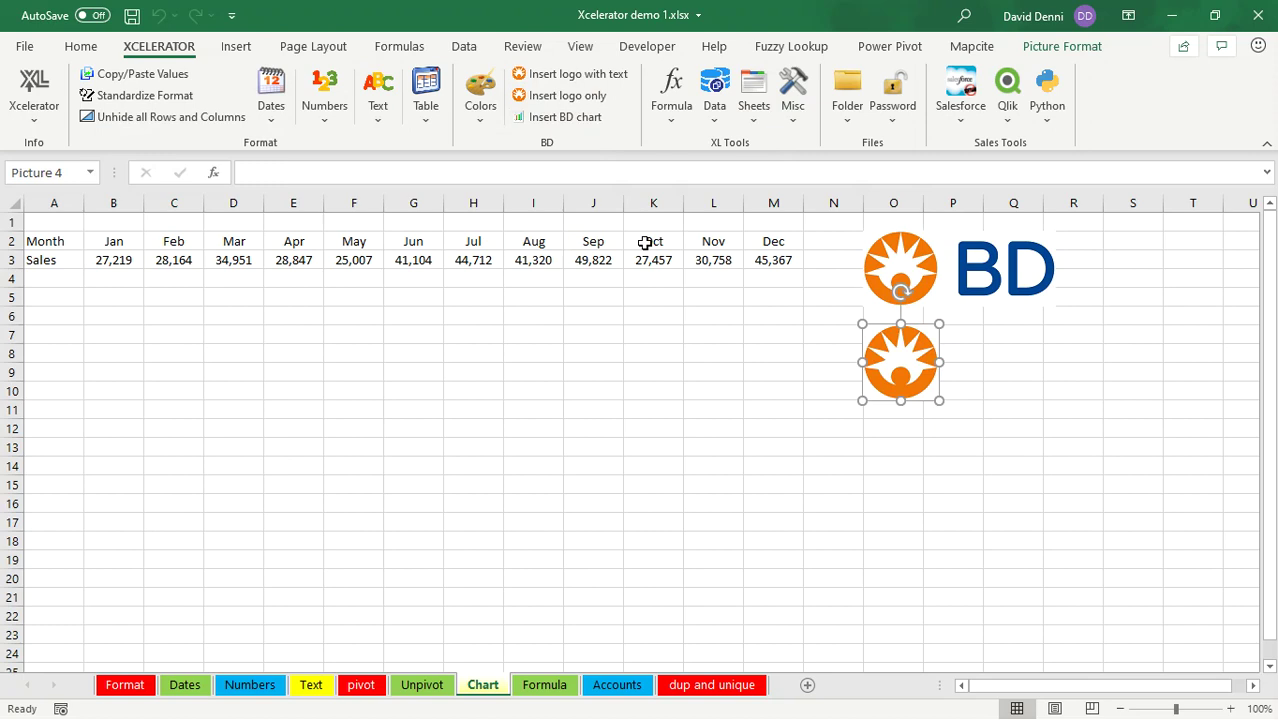
pyautogui.click(991, 486)
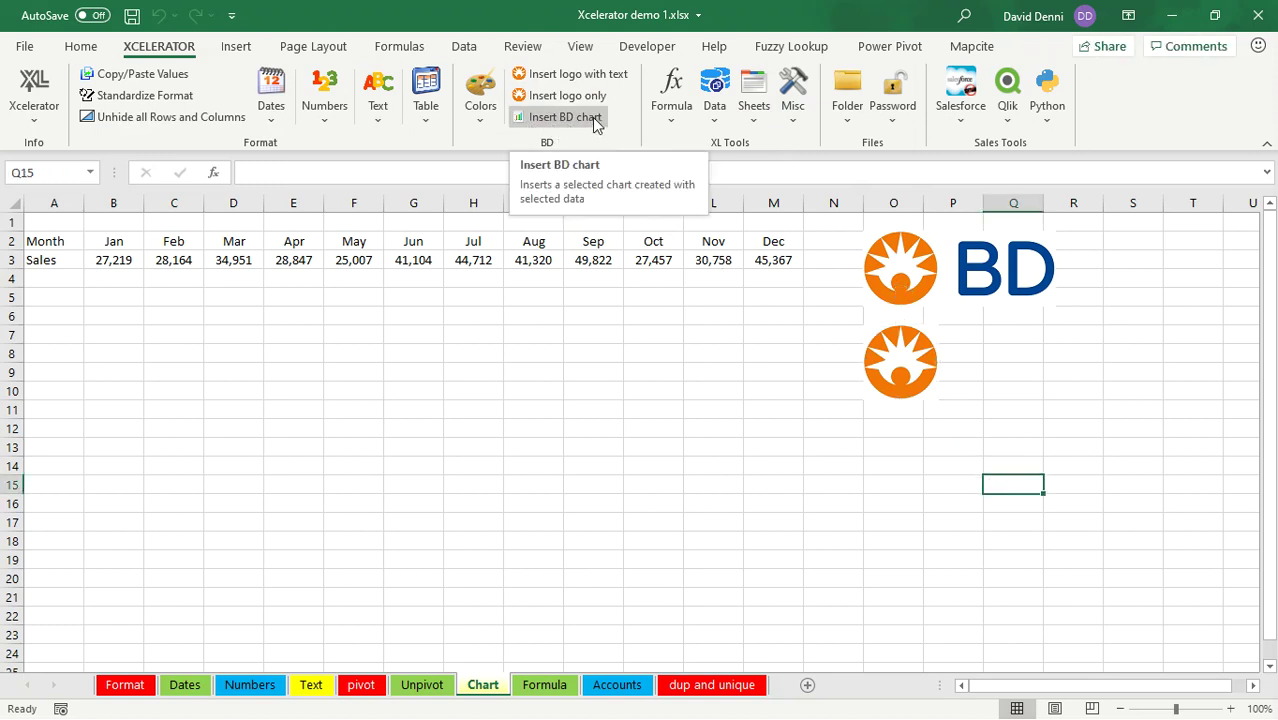
# Step: Insert a BD "Balloons" chart from the monthly sales in A2:M3 and place it beneath the data around columns B to J
pyautogui.moveTo(40, 241); pyautogui.dragTo(762, 254)
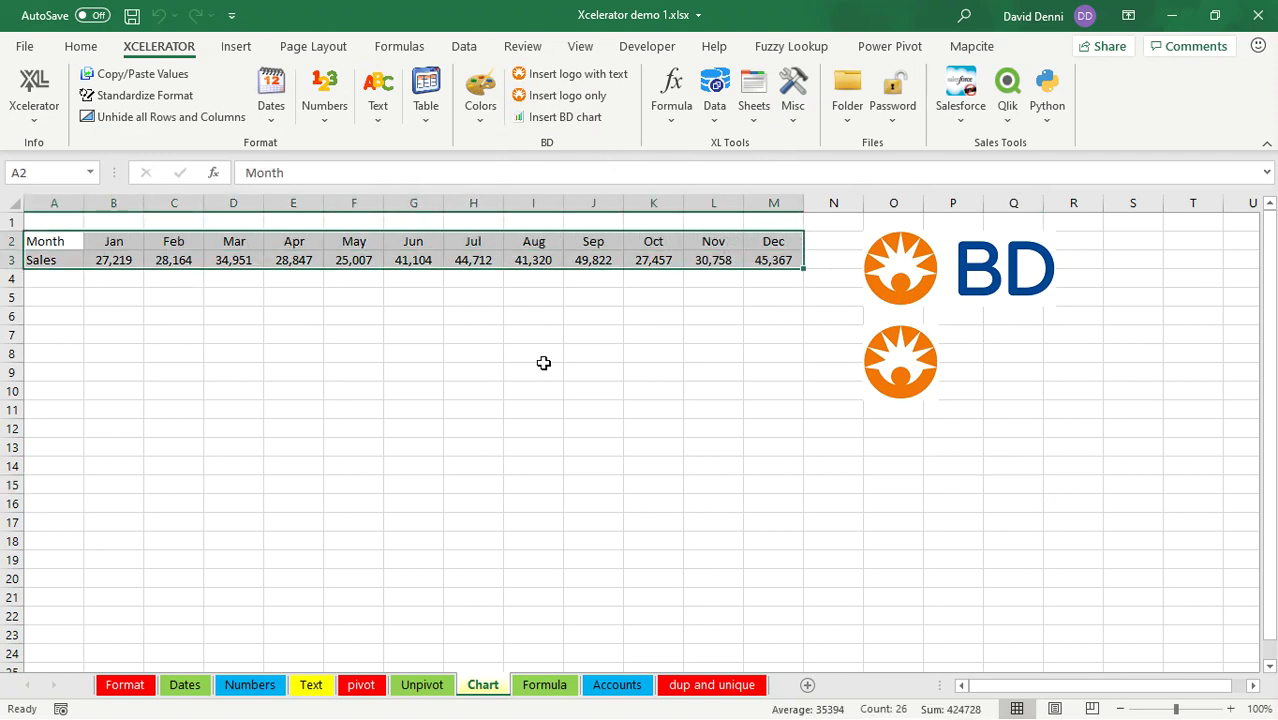
pyautogui.click(563, 120)
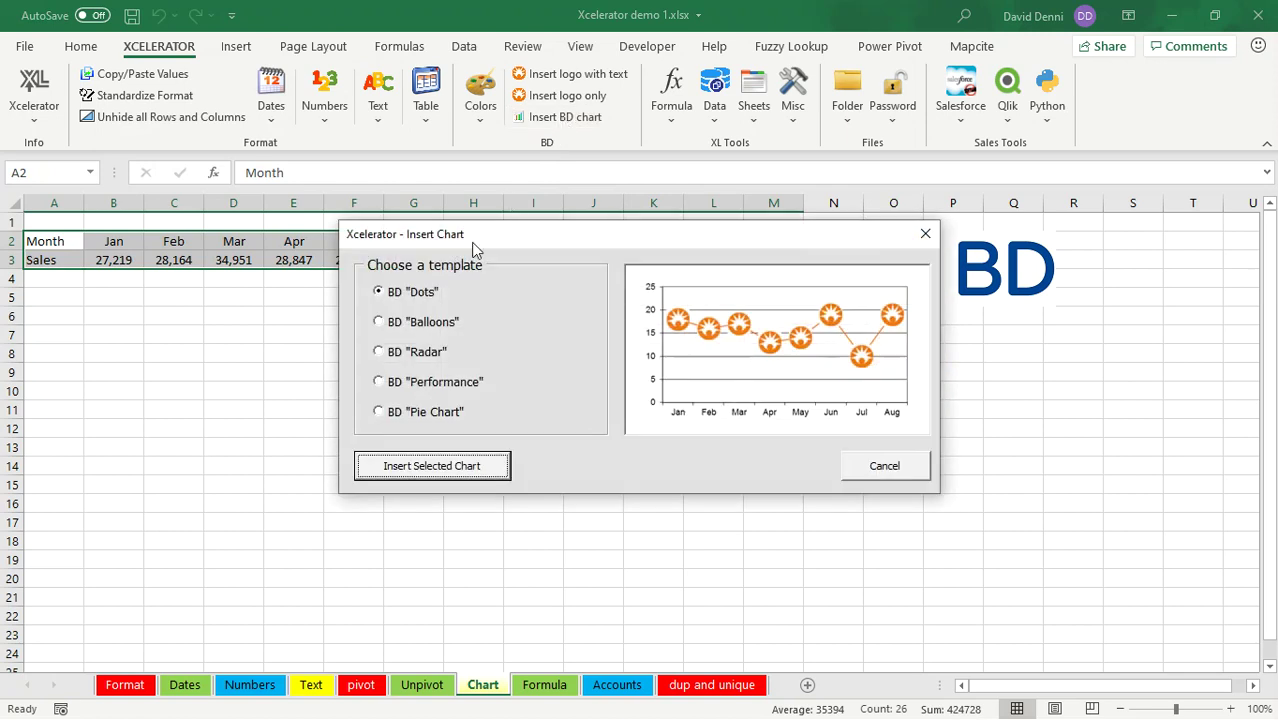
pyautogui.click(430, 328)
pyautogui.click(425, 354)
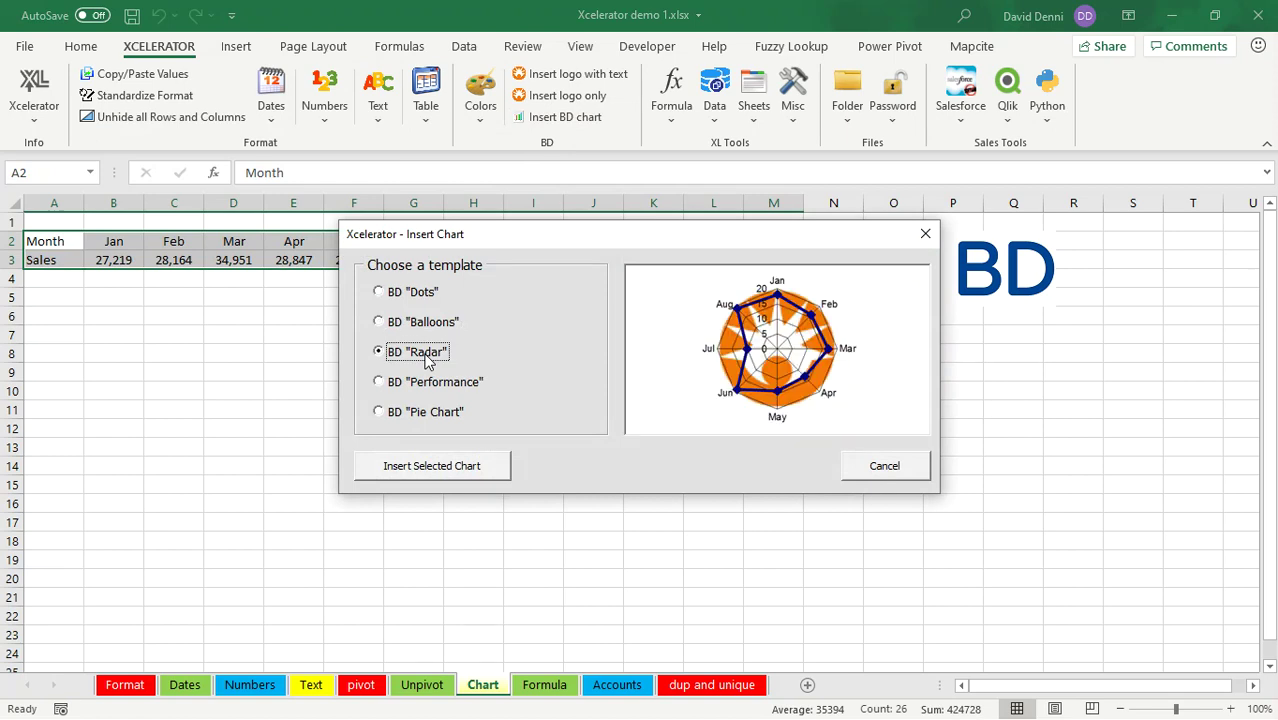
pyautogui.click(447, 384)
pyautogui.click(446, 413)
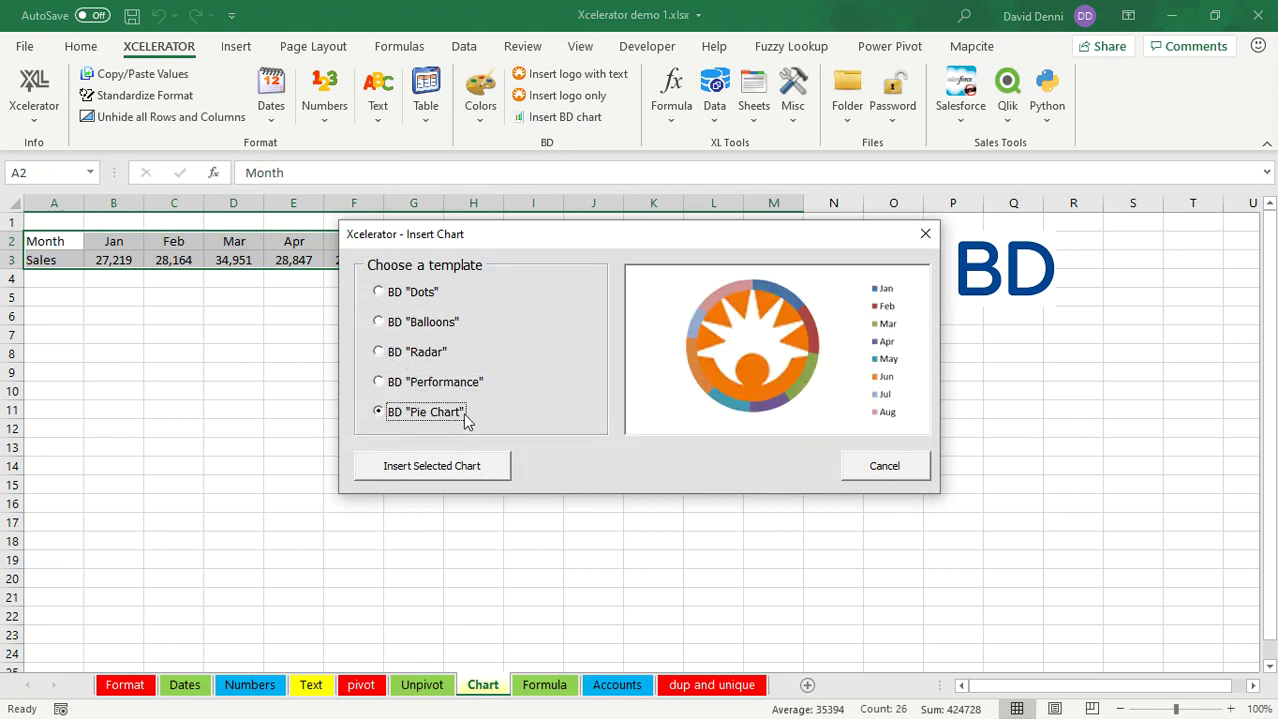
pyautogui.click(440, 332)
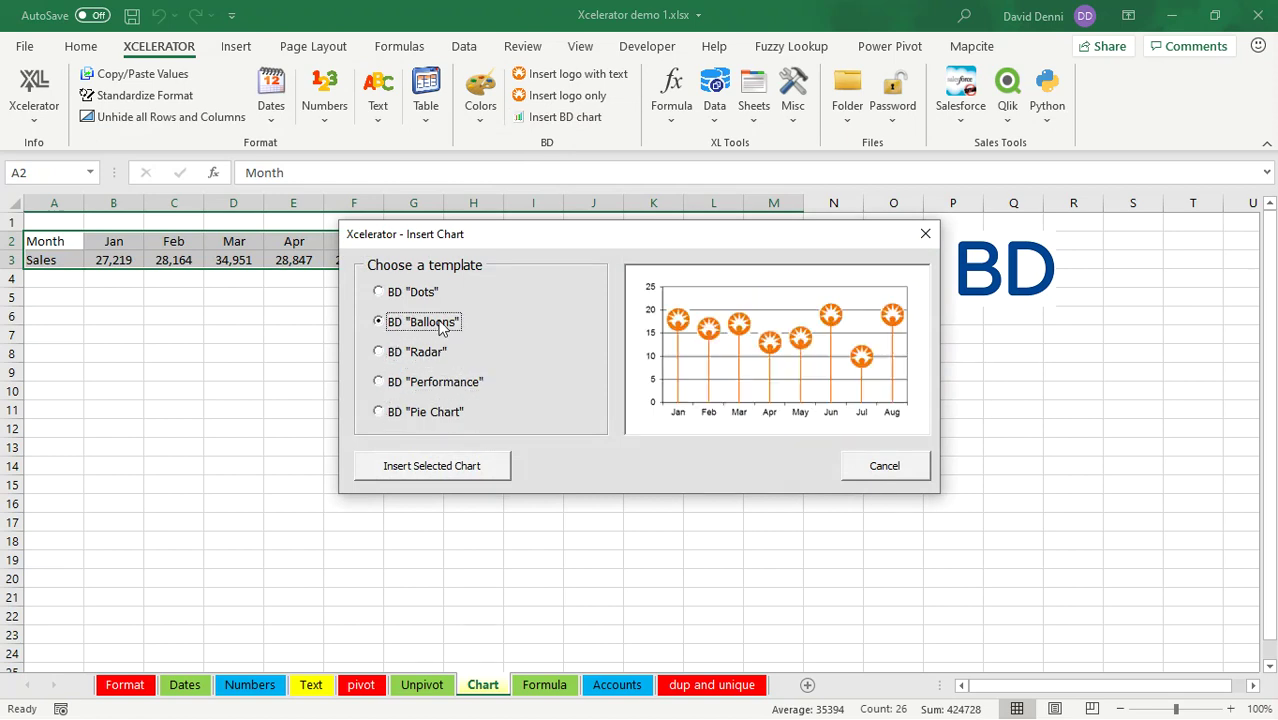
pyautogui.click(451, 470)
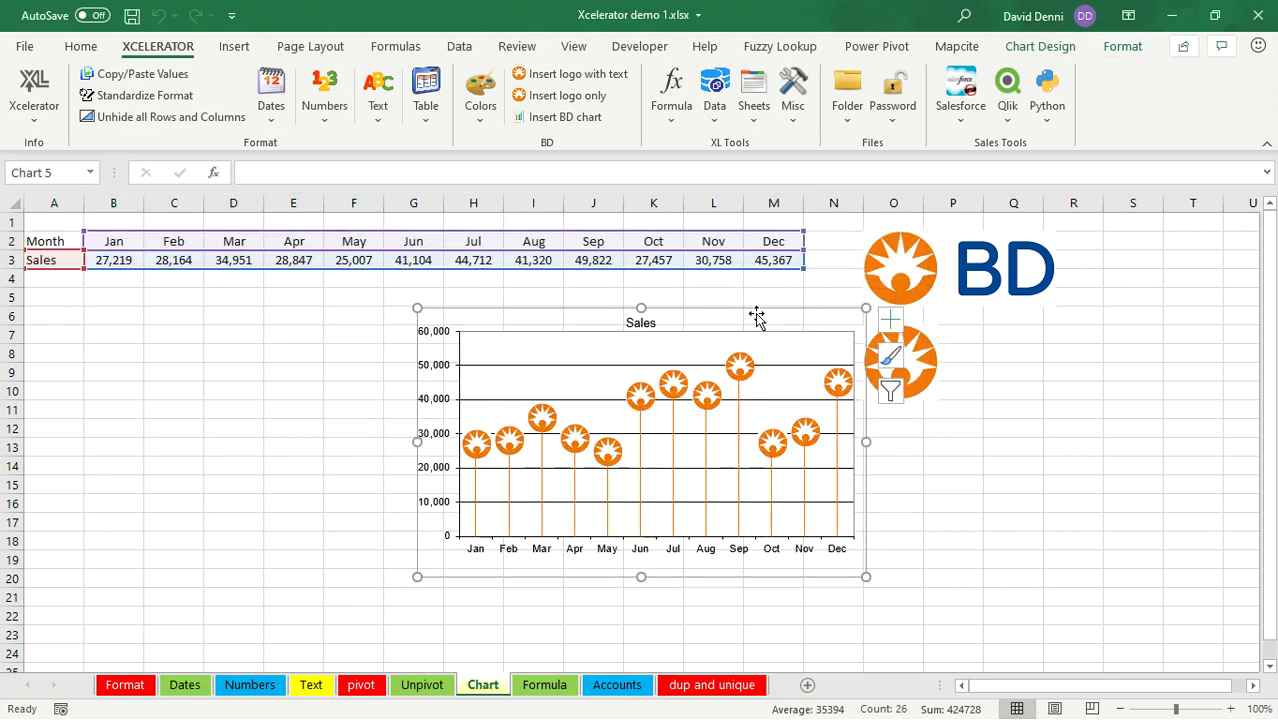
pyautogui.moveTo(756, 317); pyautogui.dragTo(496, 301)
pyautogui.click(722, 454)
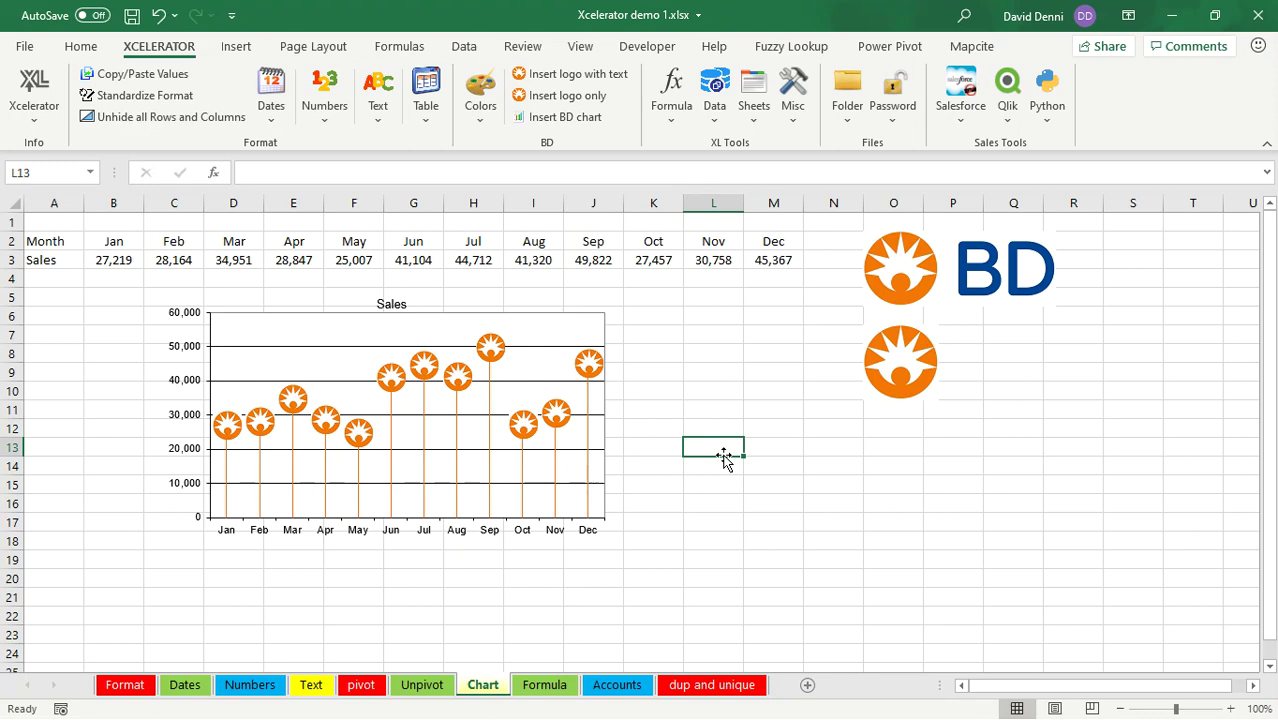
# Step: Fill L7:L9 with the BD orange and L12:L15 with the BD blue
pyautogui.moveTo(705, 337); pyautogui.dragTo(708, 368)
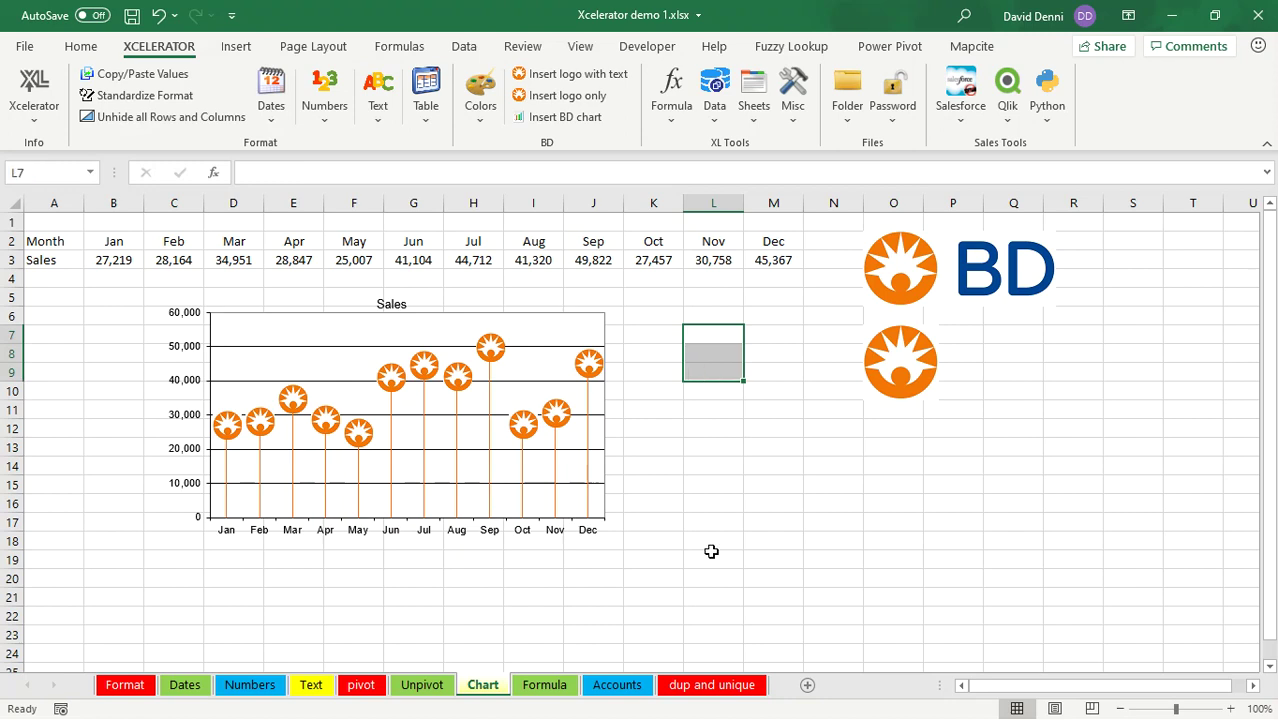
pyautogui.click(482, 105)
pyautogui.click(524, 147)
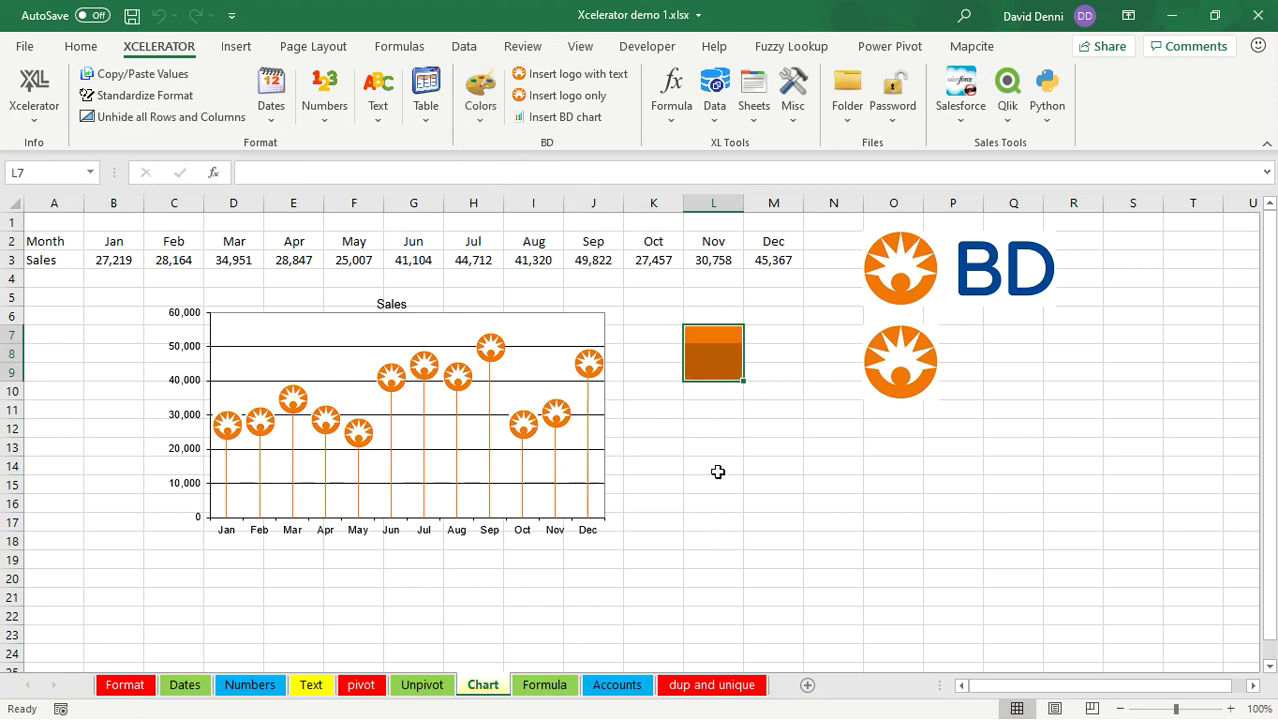
pyautogui.moveTo(716, 426); pyautogui.dragTo(712, 483)
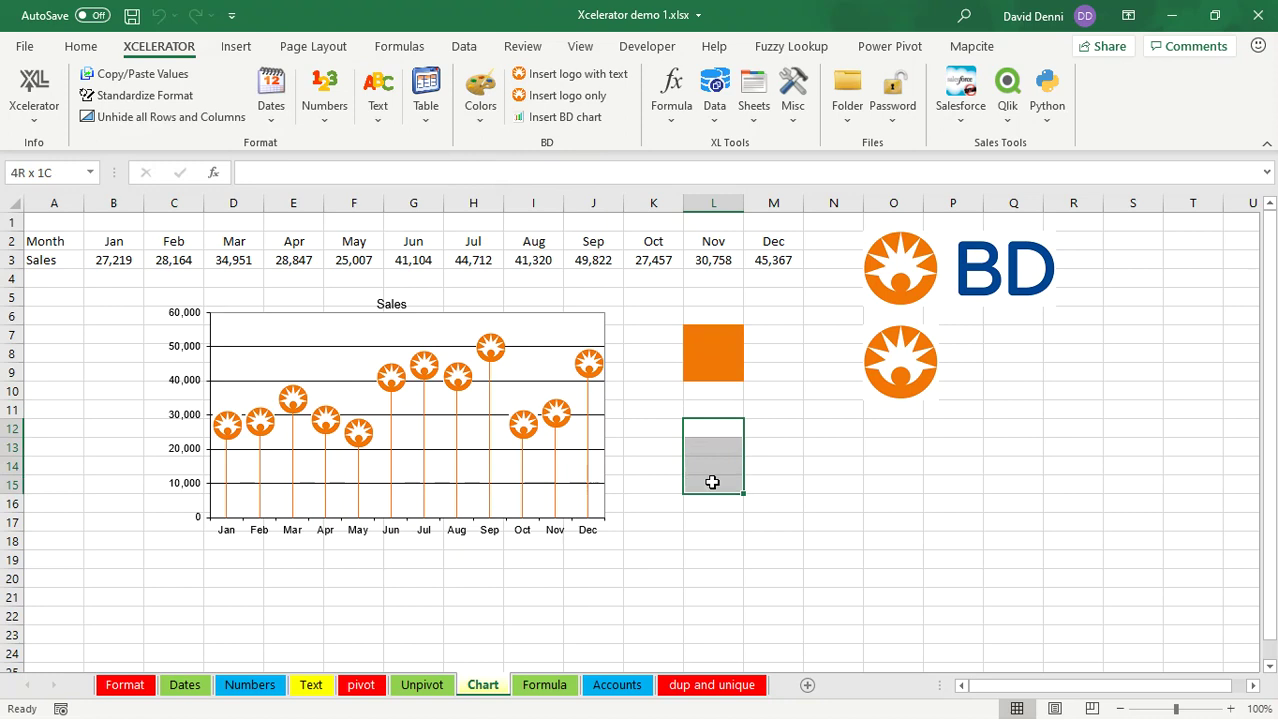
pyautogui.click(480, 112)
pyautogui.click(516, 174)
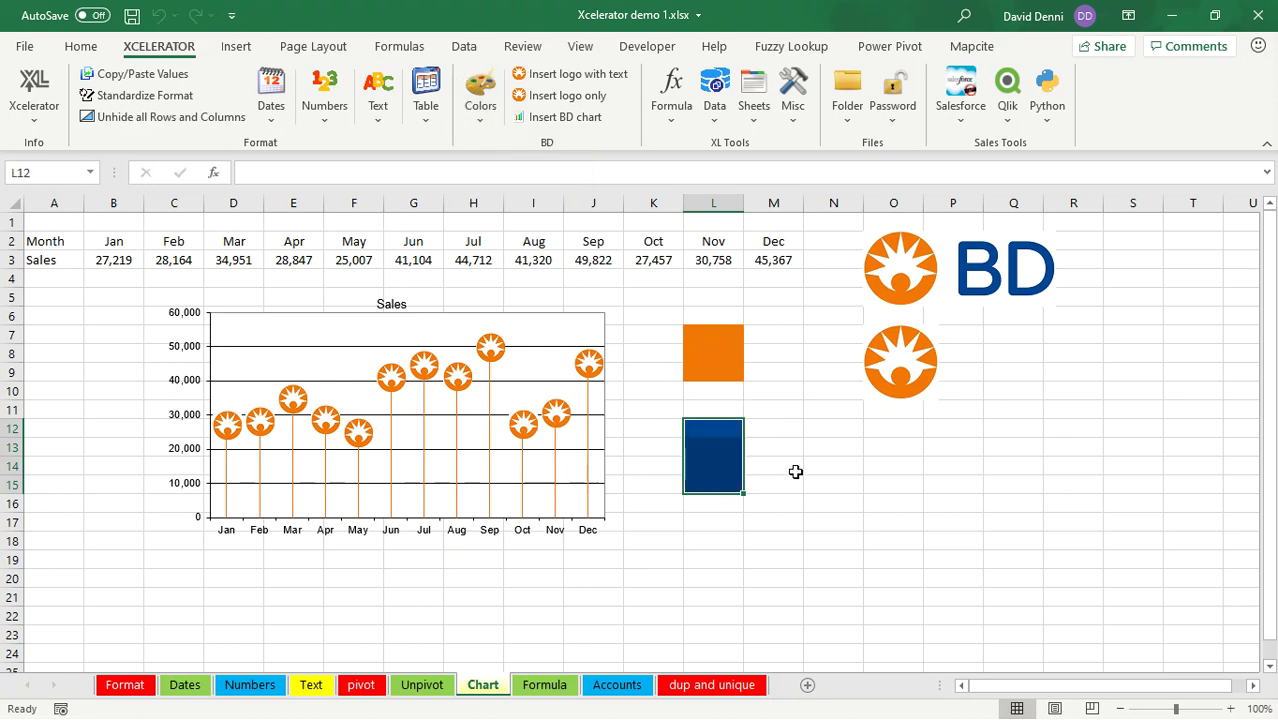
pyautogui.click(887, 527)
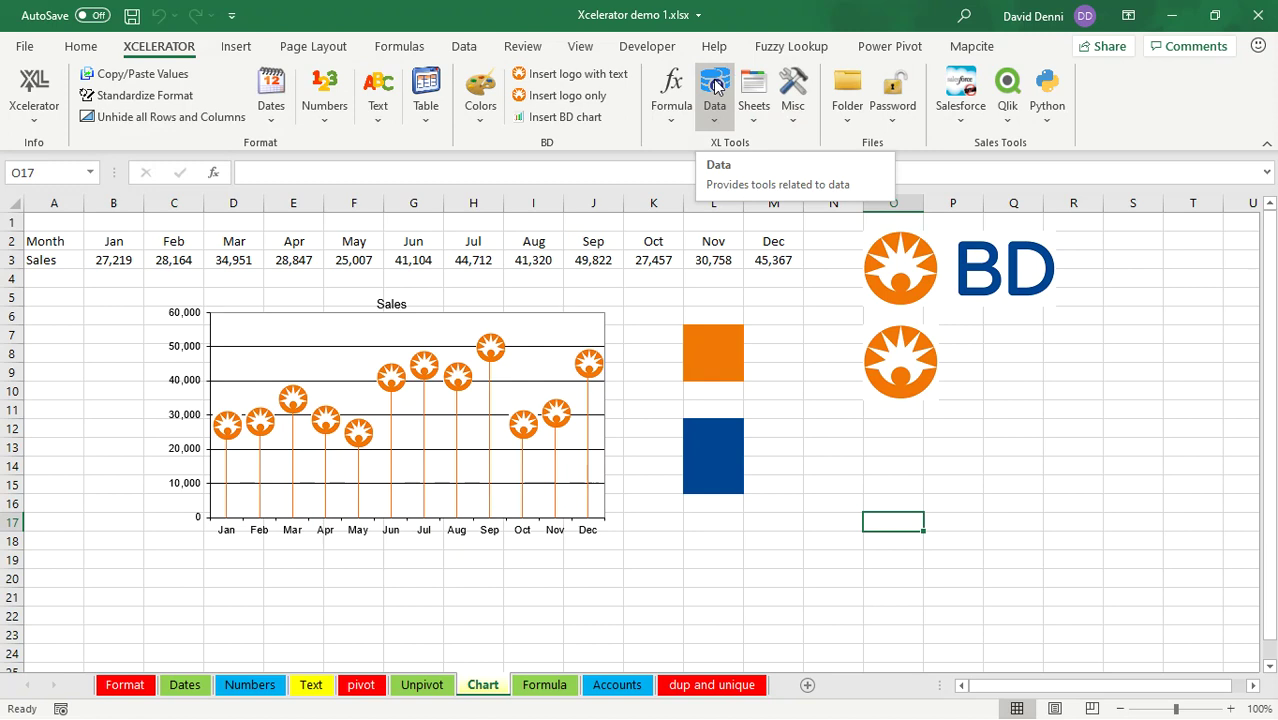
# Step: On the Formula sheet, add the % Proportion of the sales in B3:B14 beside them and check the resulting formulas in column C
pyautogui.click(670, 120)
pyautogui.click(670, 120)
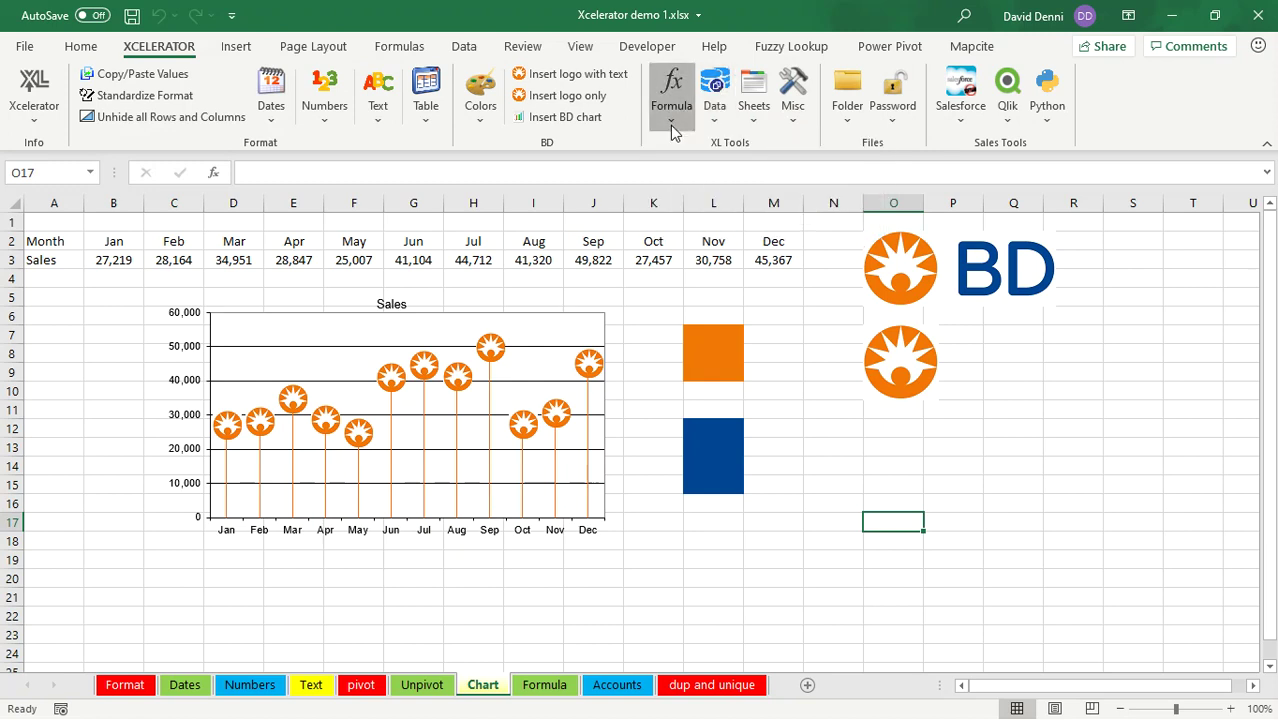
pyautogui.click(545, 686)
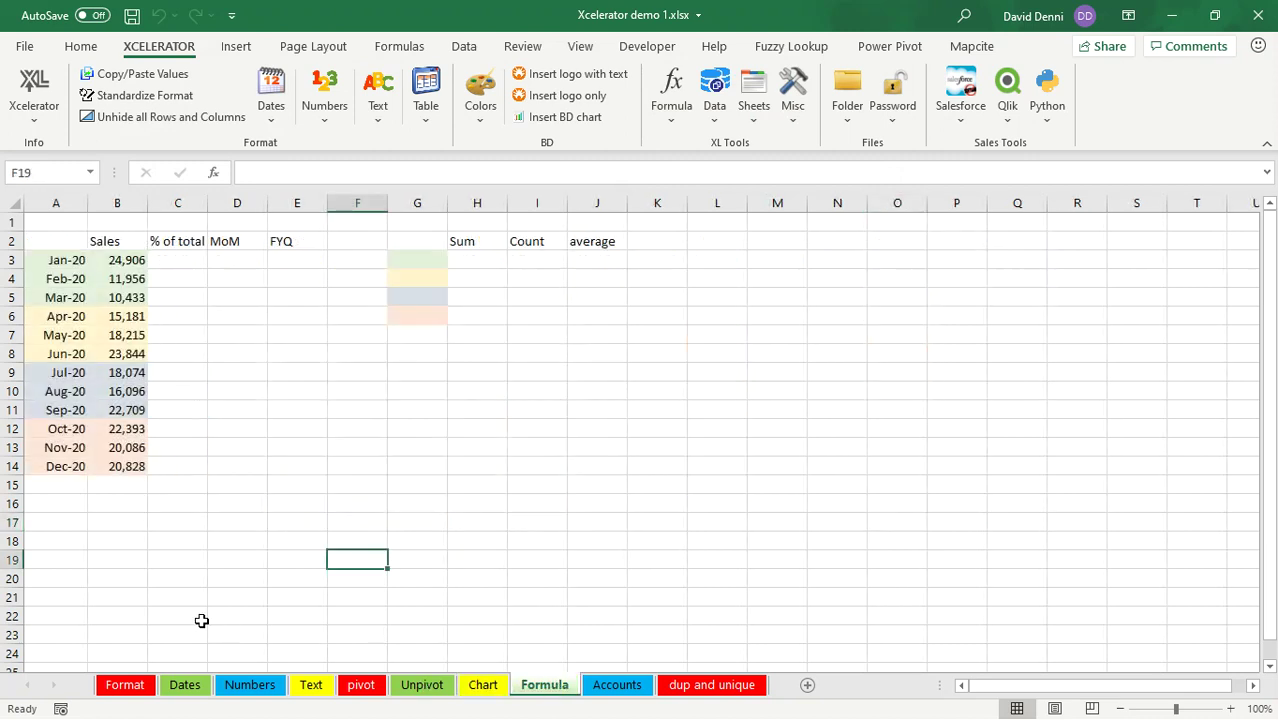
pyautogui.click(184, 596)
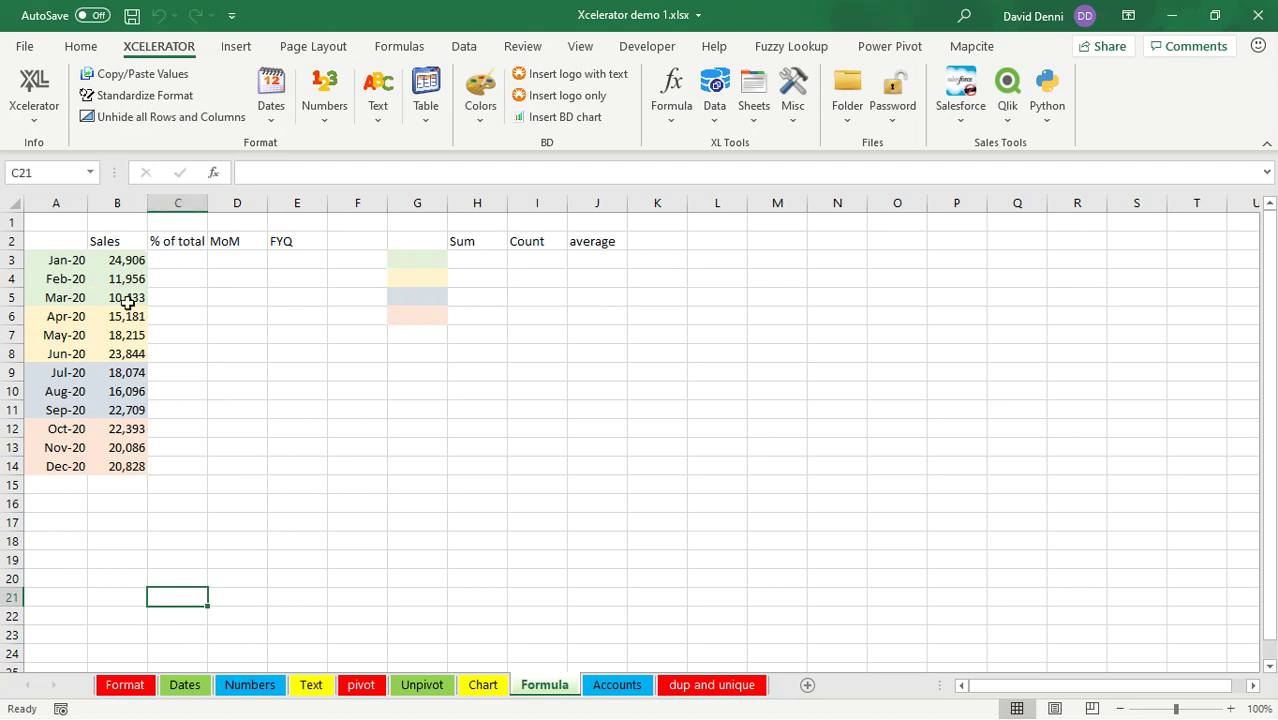
pyautogui.moveTo(121, 260); pyautogui.dragTo(132, 464)
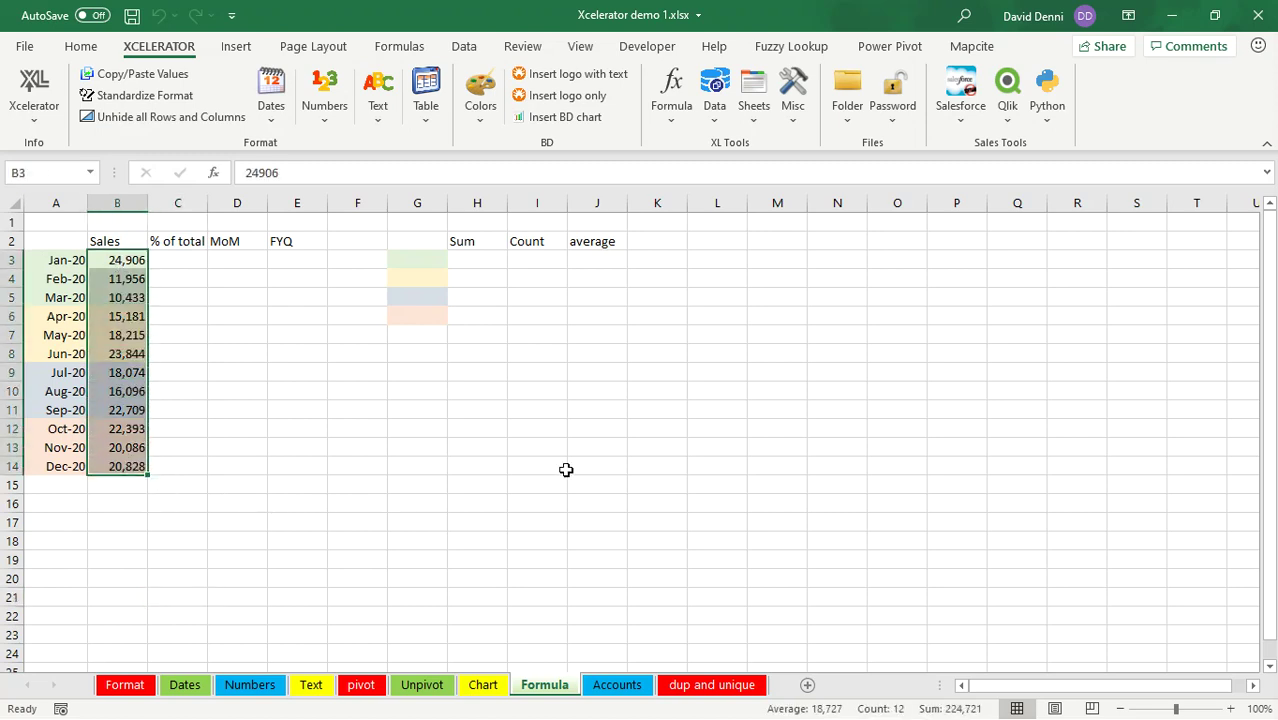
pyautogui.click(671, 98)
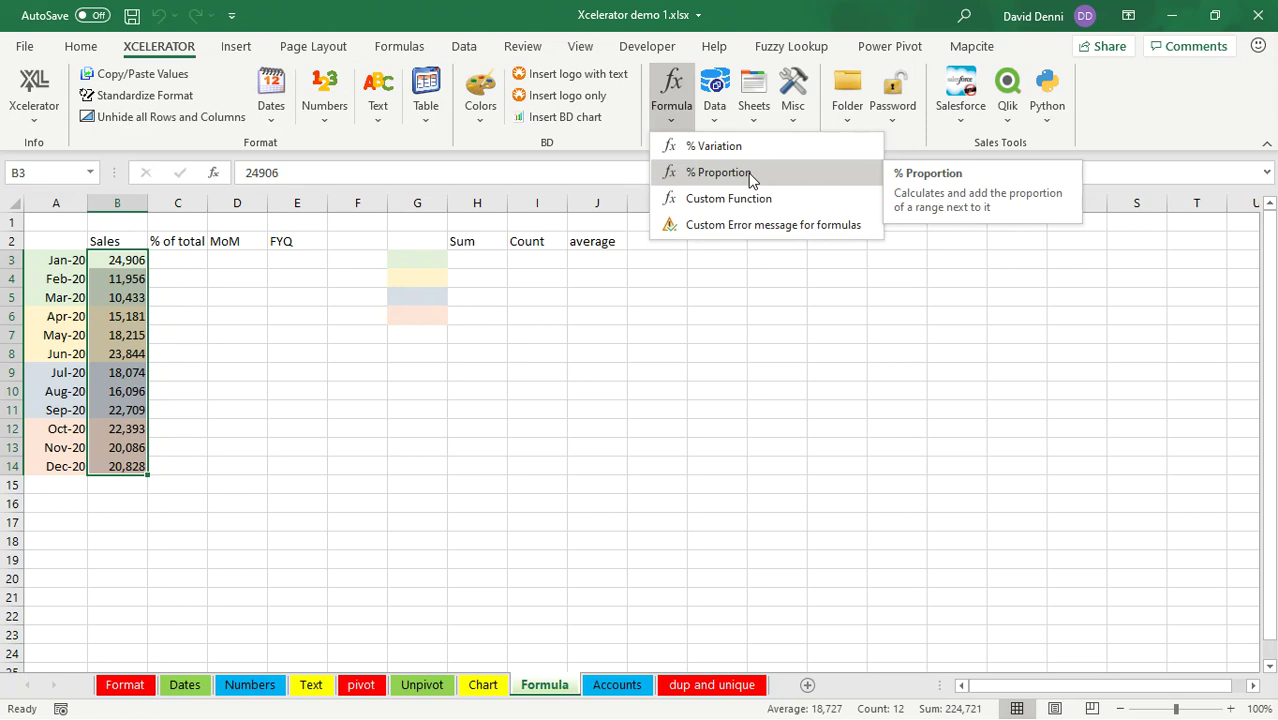
pyautogui.click(751, 178)
pyautogui.click(357, 597)
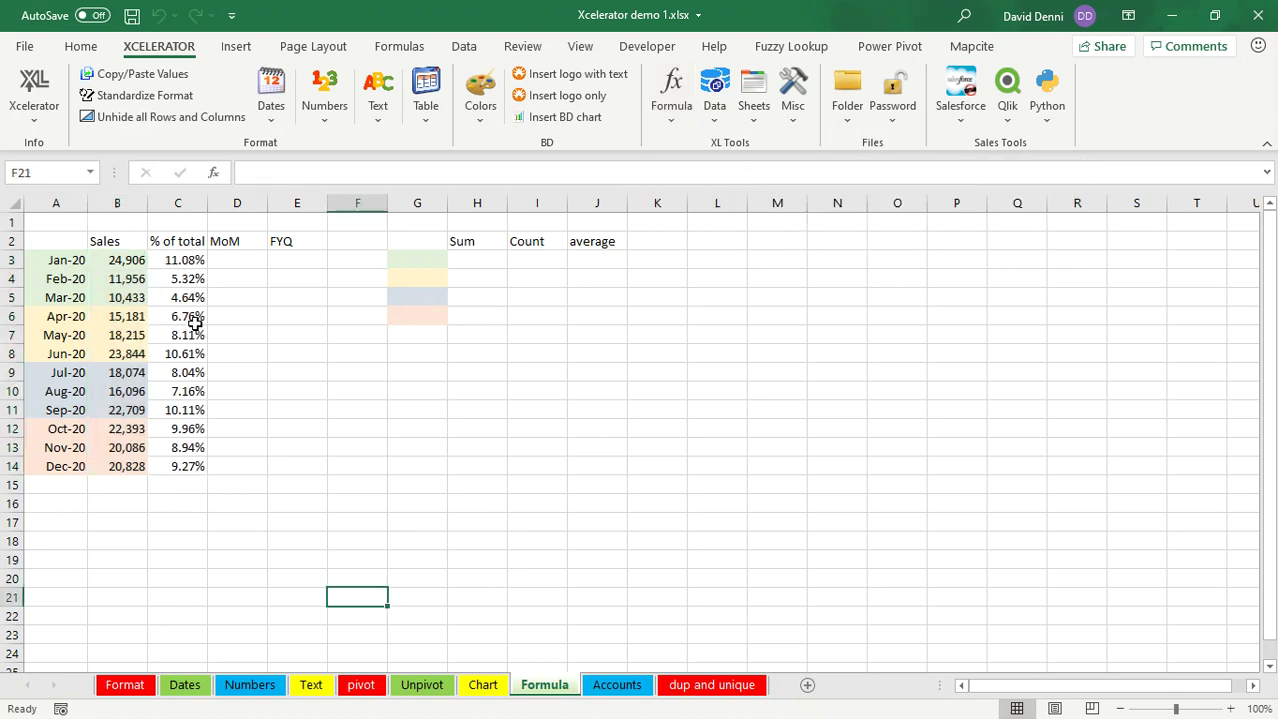
pyautogui.click(180, 299)
pyautogui.click(177, 393)
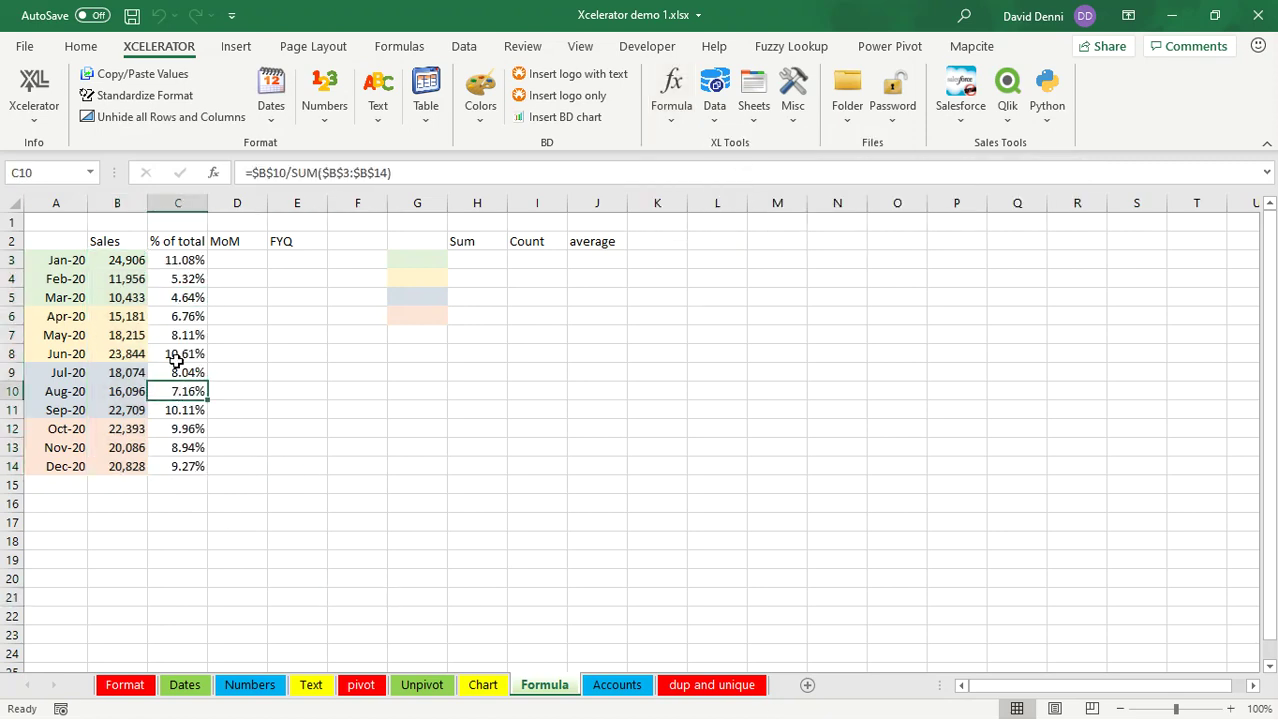
pyautogui.click(180, 260)
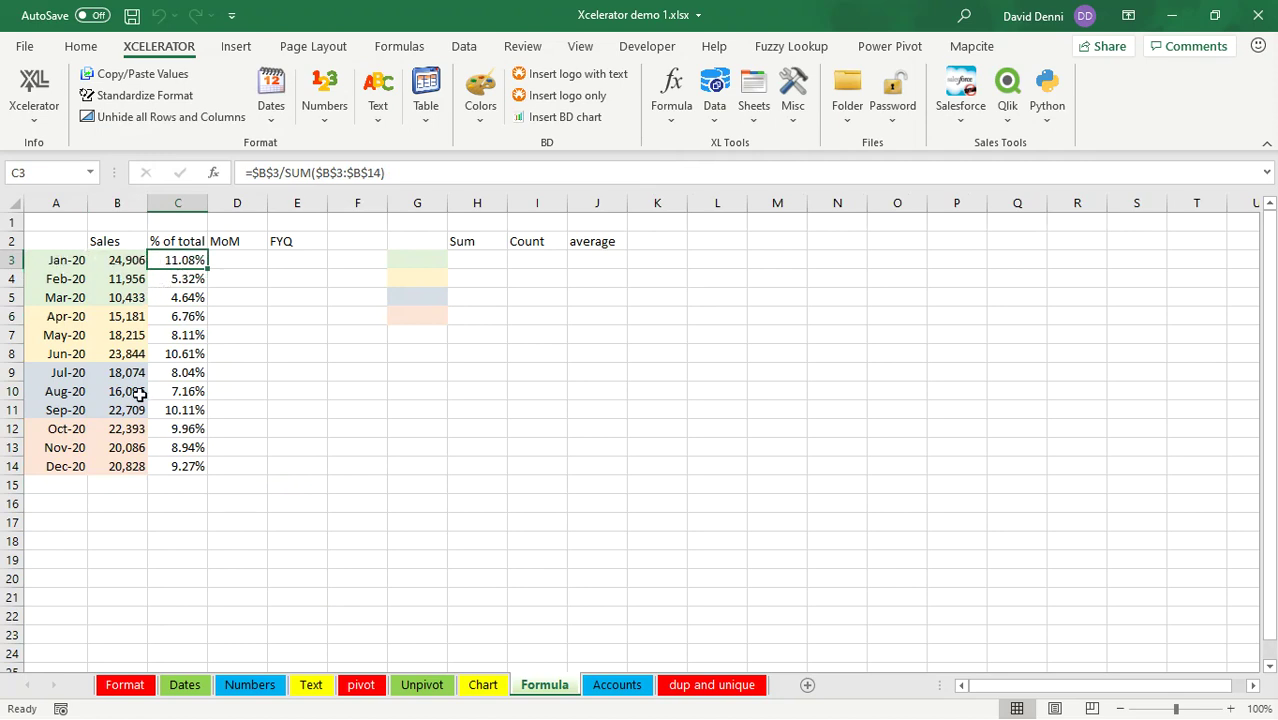
pyautogui.click(120, 260)
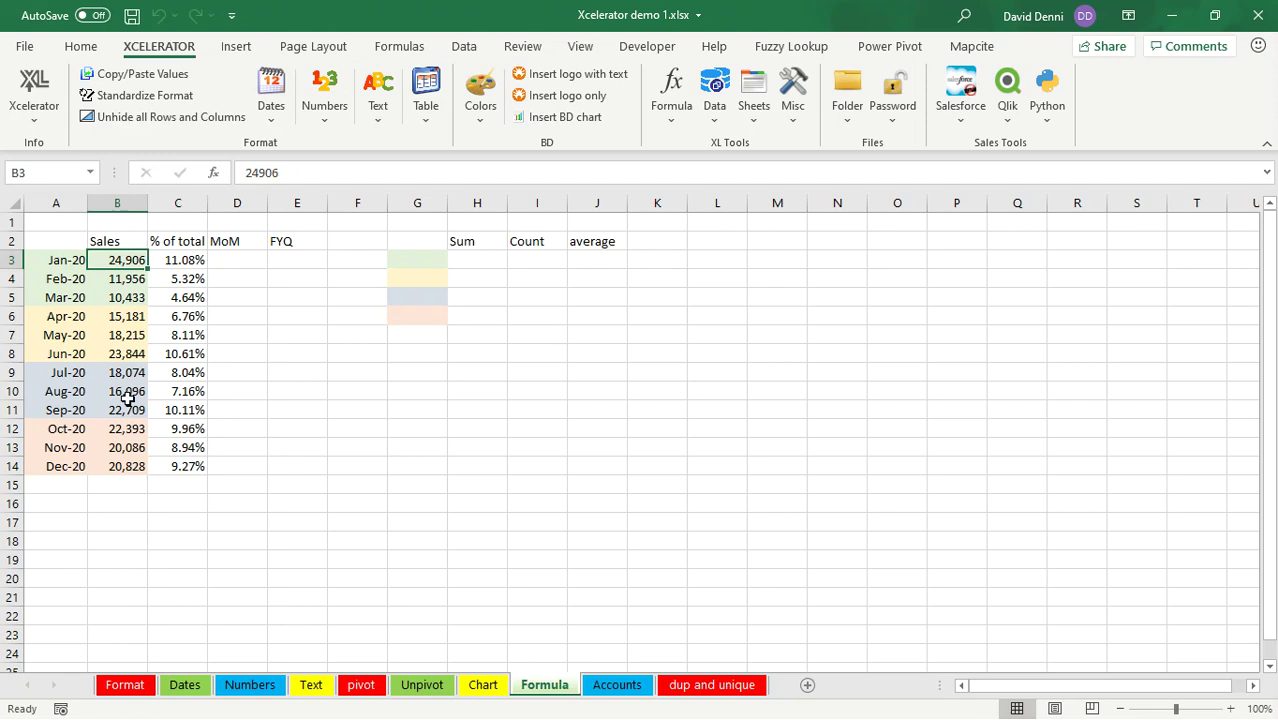
pyautogui.click(191, 262)
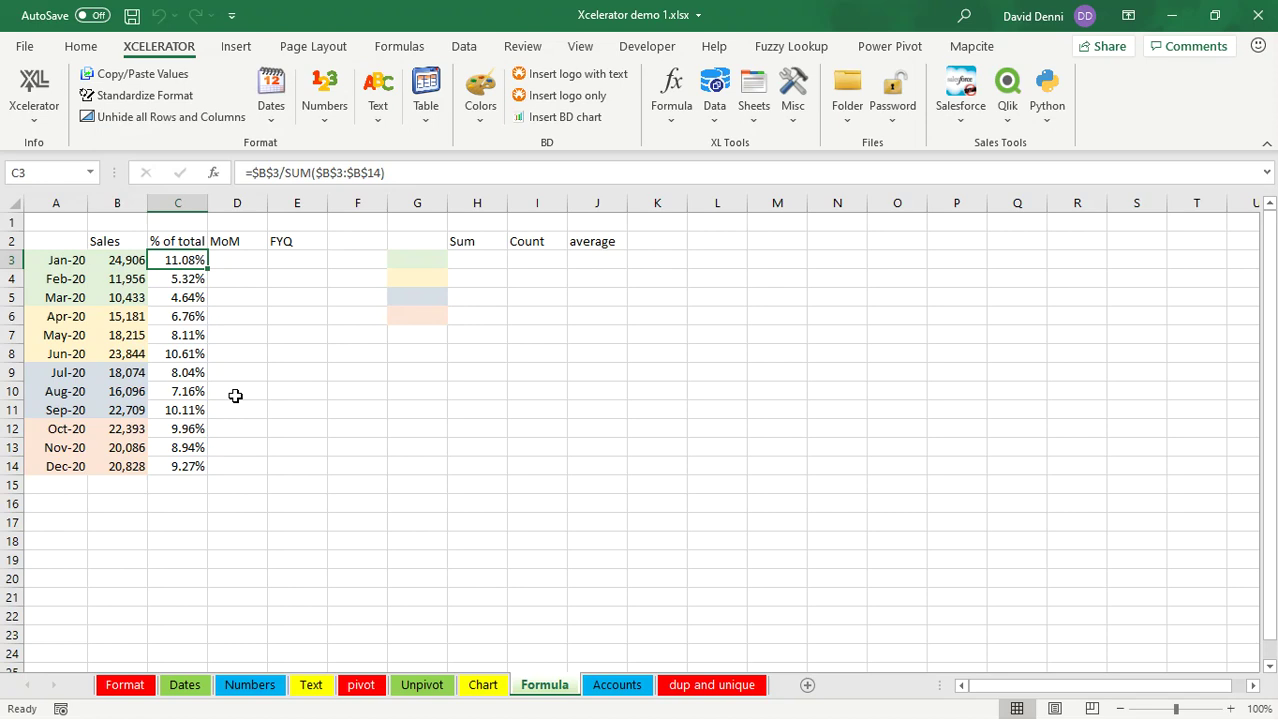
# Step: Insert a % Variation formula in D4 with B3 as starting value and B4 as ending value, and fill it down to D14
pyautogui.click(230, 282)
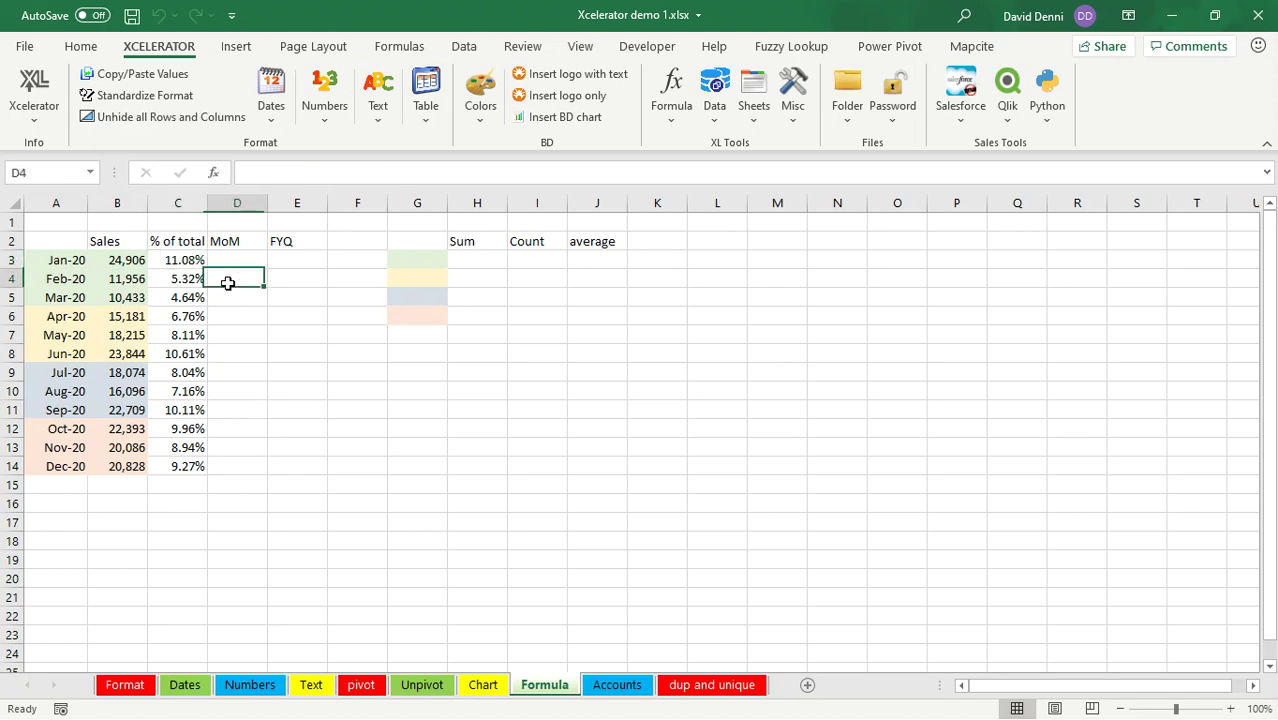
pyautogui.click(672, 120)
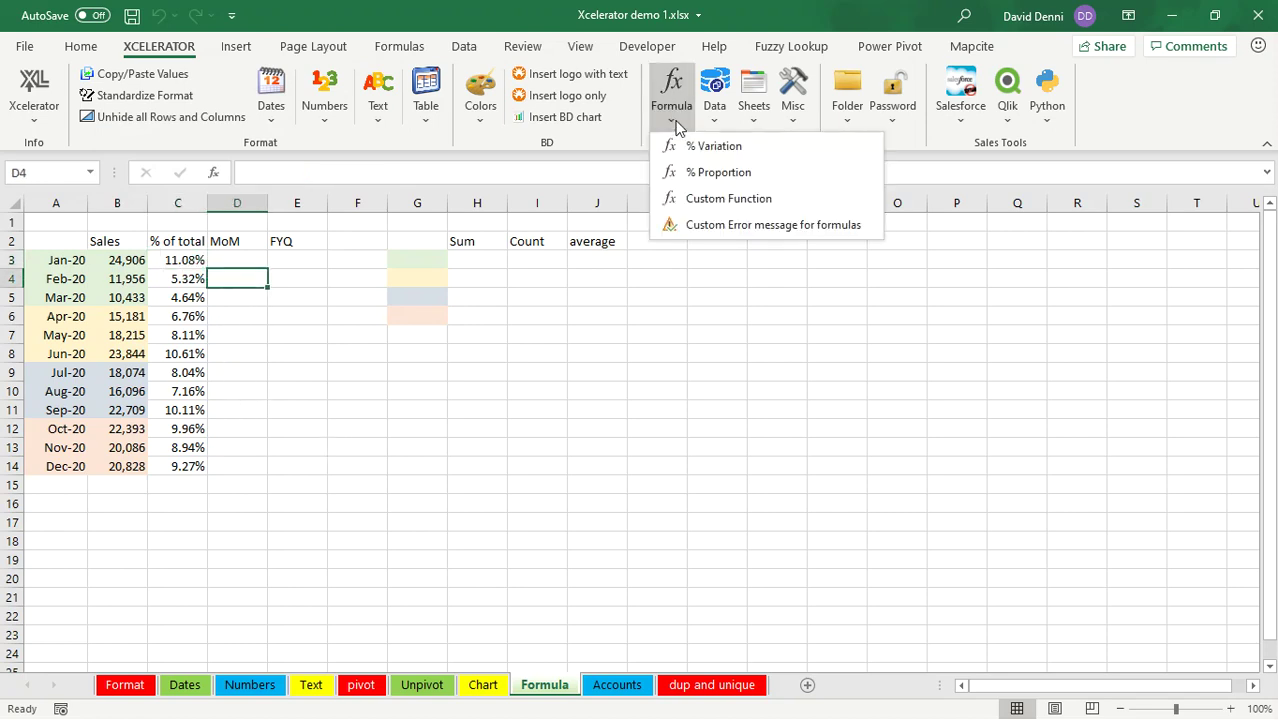
pyautogui.click(735, 147)
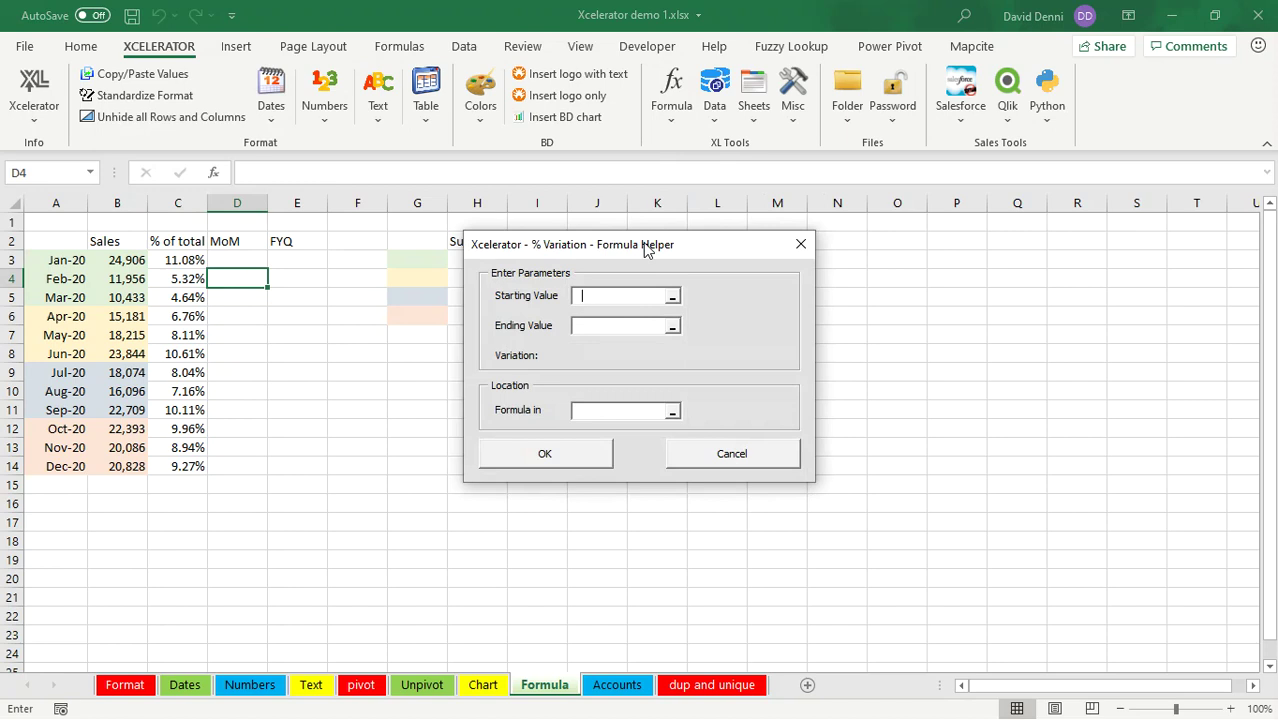
pyautogui.click(130, 260)
pyautogui.click(600, 325)
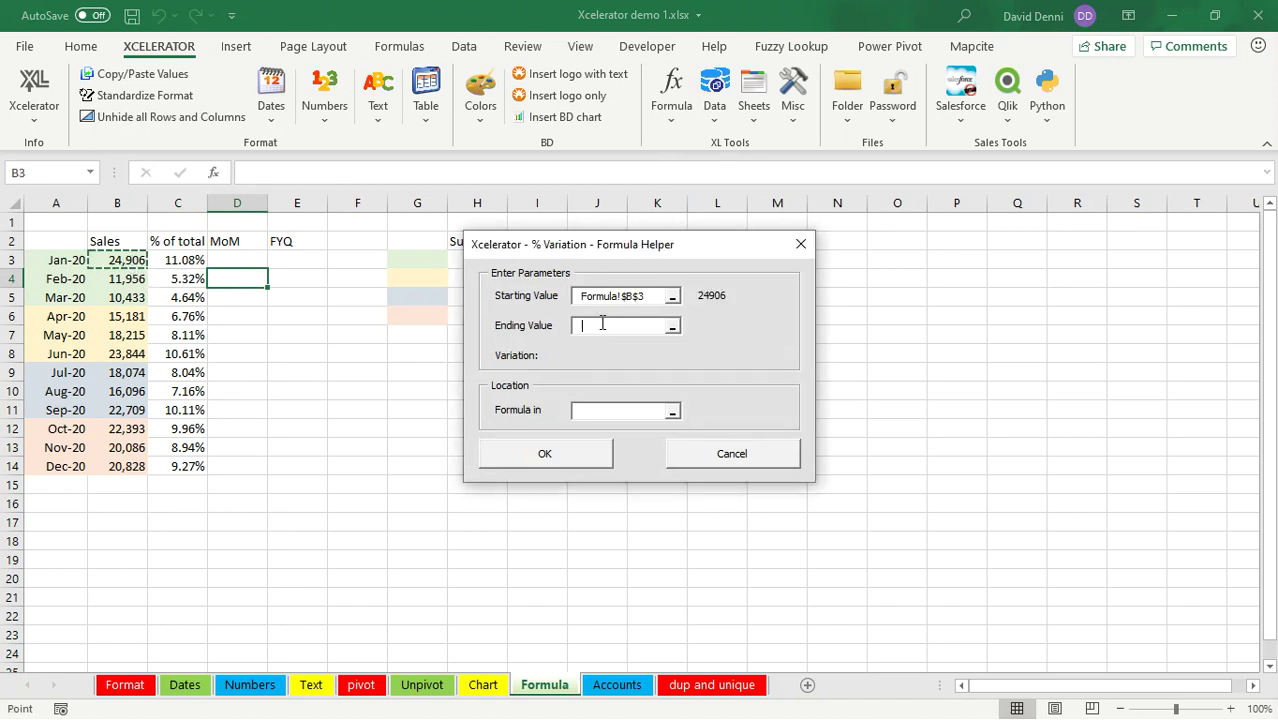
pyautogui.click(128, 280)
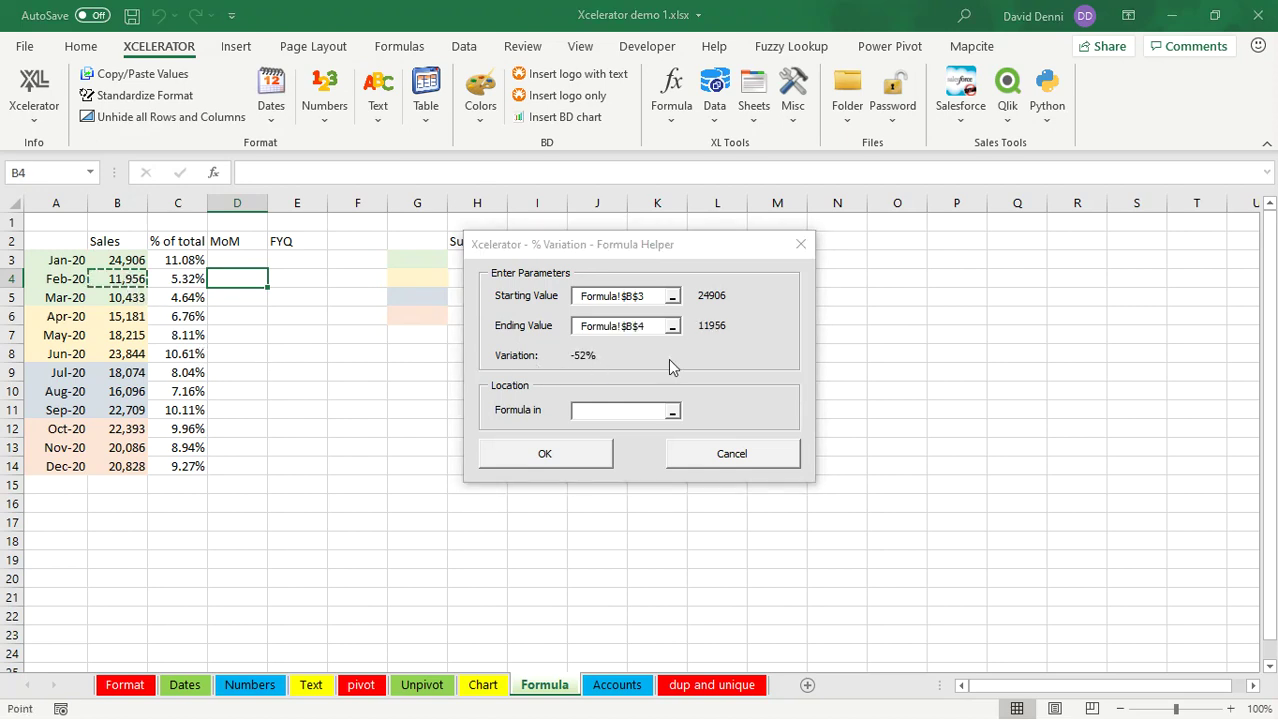
pyautogui.click(595, 411)
pyautogui.click(237, 285)
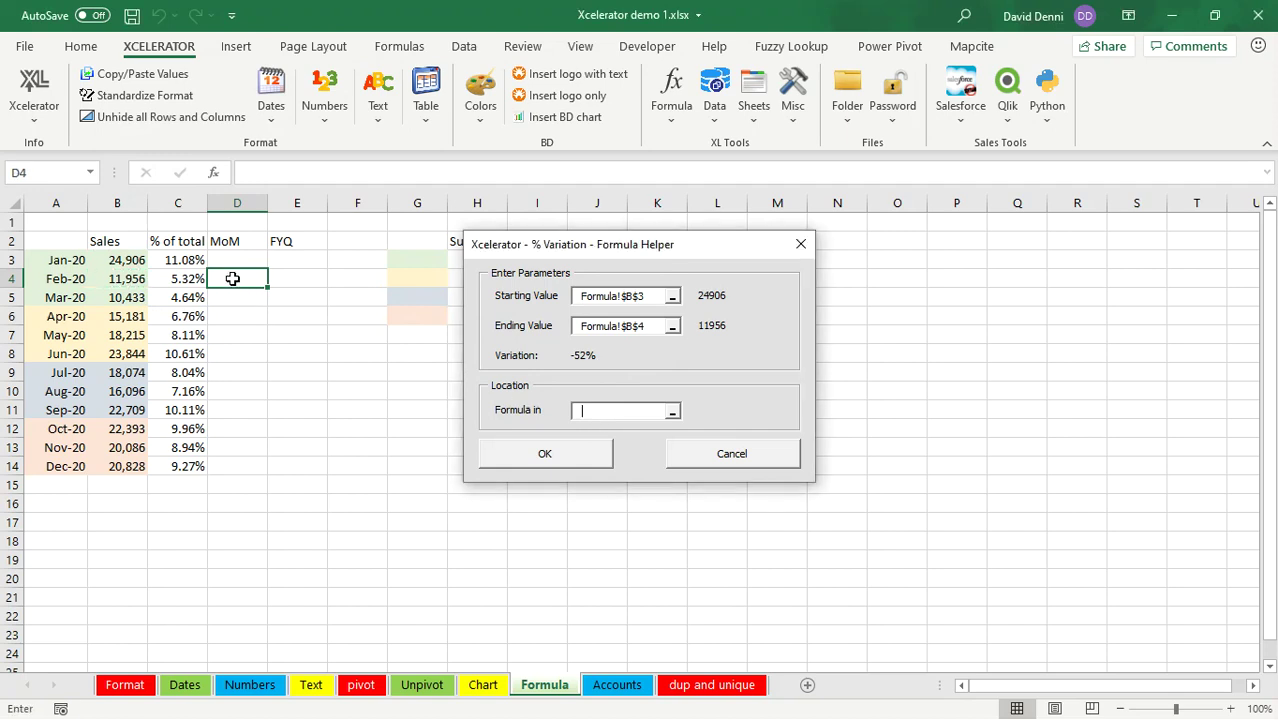
pyautogui.click(232, 279)
pyautogui.click(521, 455)
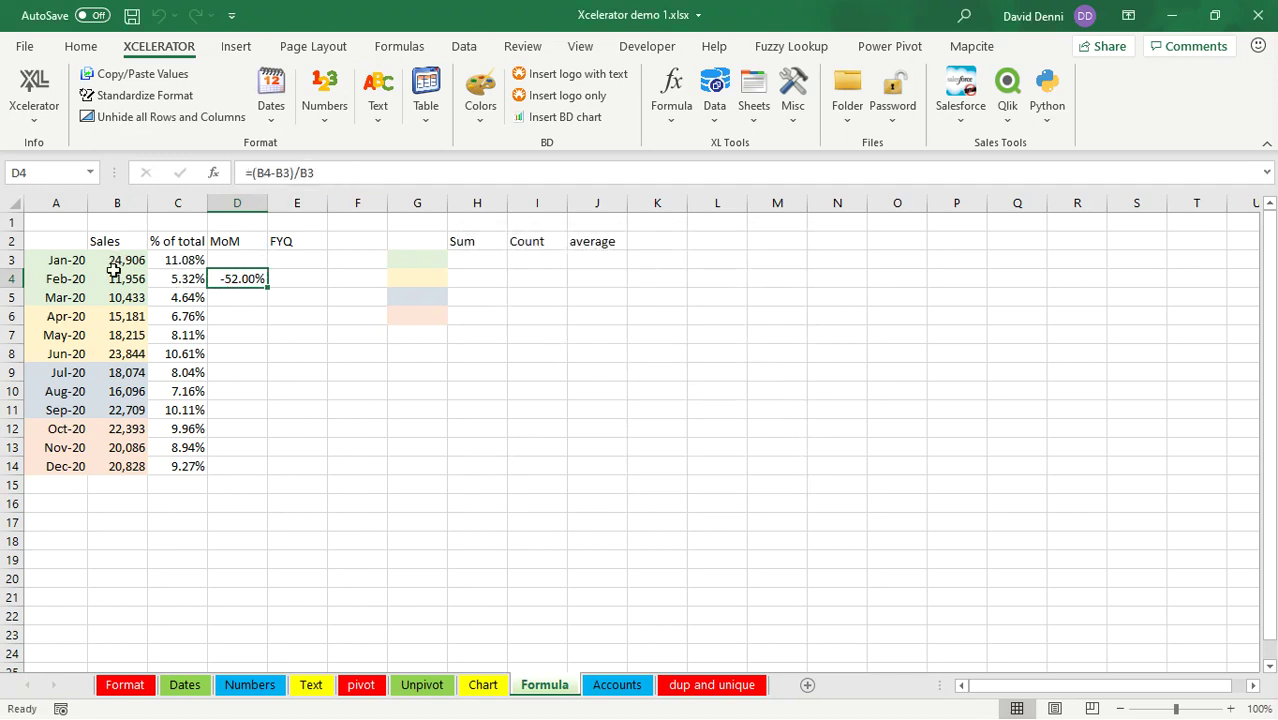
pyautogui.moveTo(268, 288); pyautogui.dragTo(271, 472)
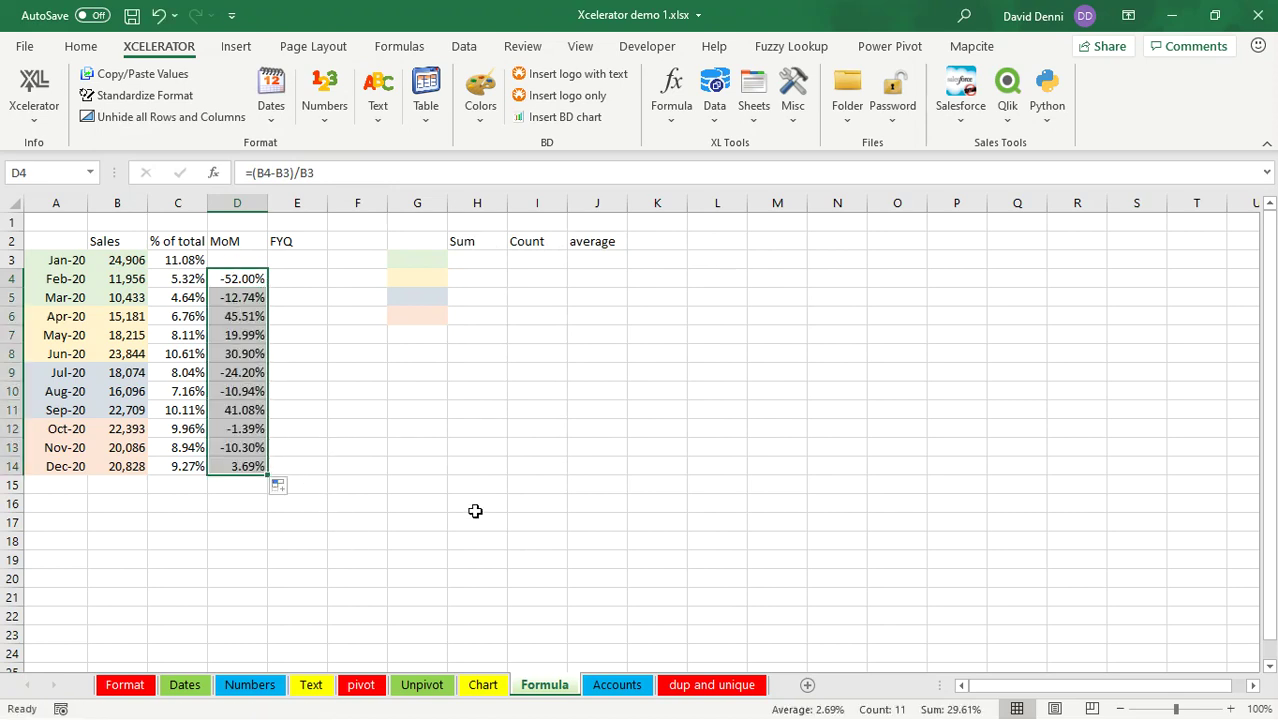
# Step: Highlight the month-over-month variations in D4:D14 with arrows, using the Value as Percentage format
pyautogui.click(323, 122)
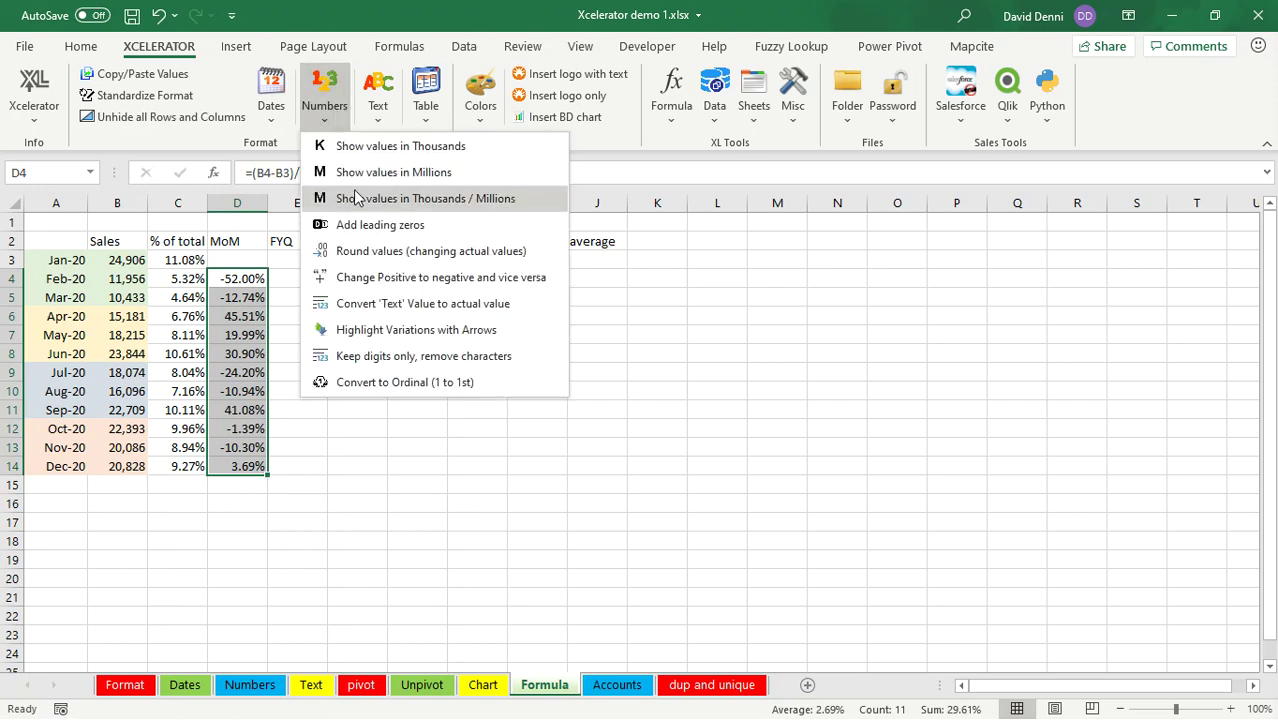
pyautogui.click(501, 341)
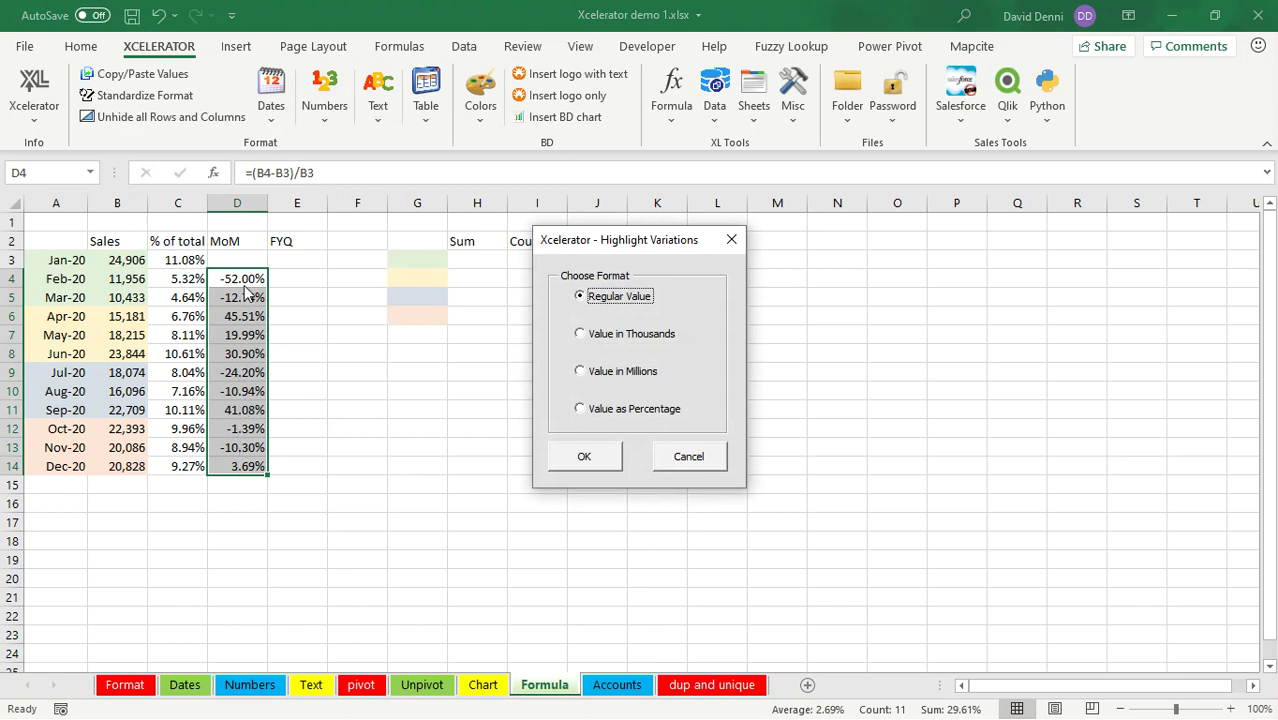
pyautogui.click(583, 410)
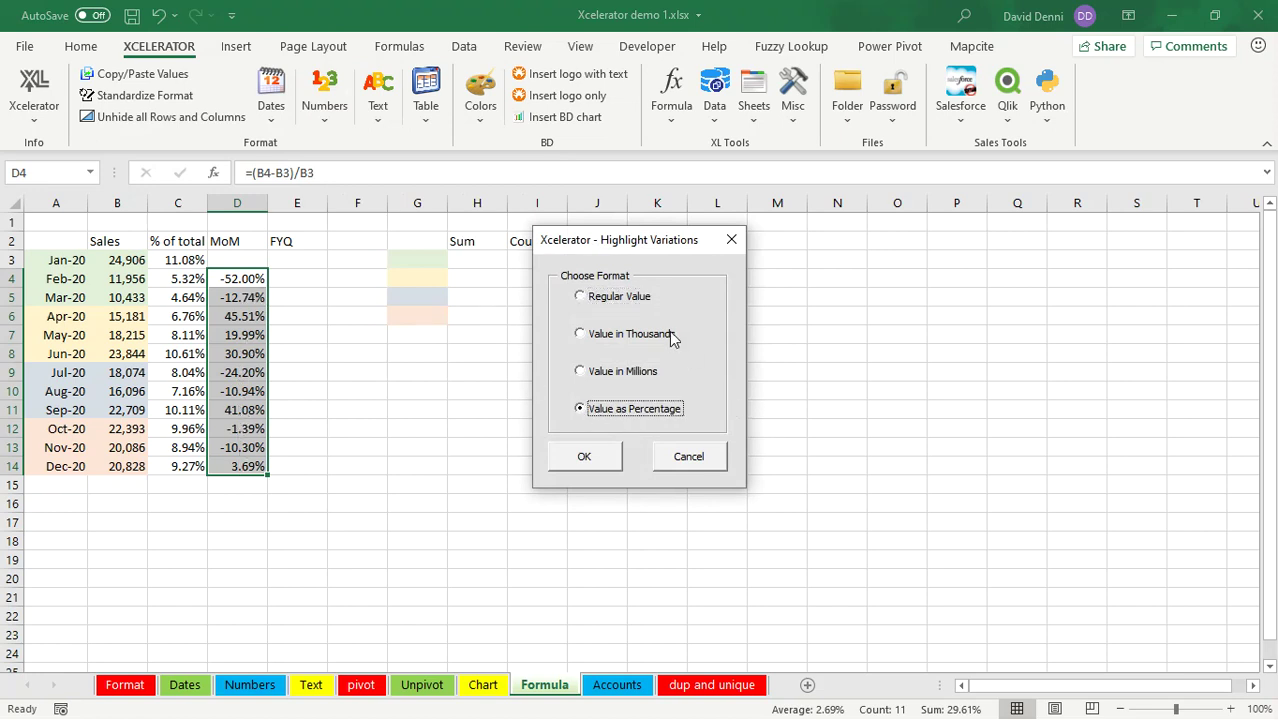
pyautogui.click(583, 455)
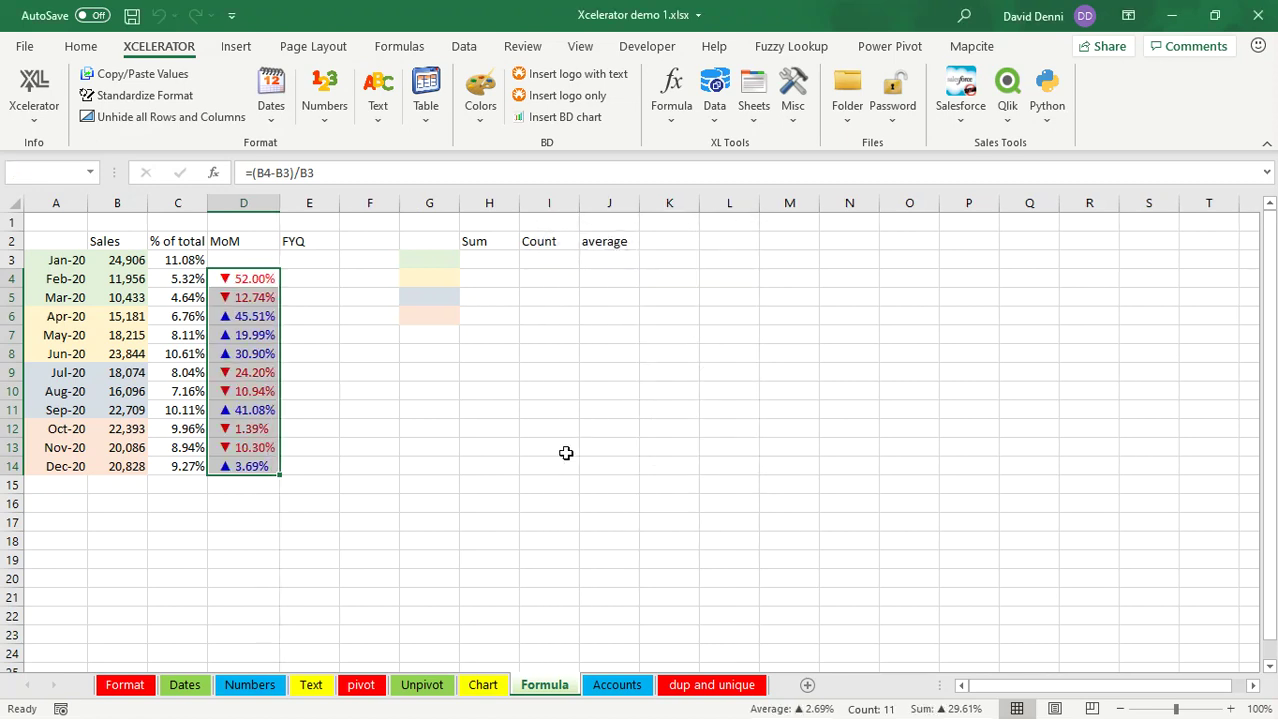
pyautogui.click(455, 497)
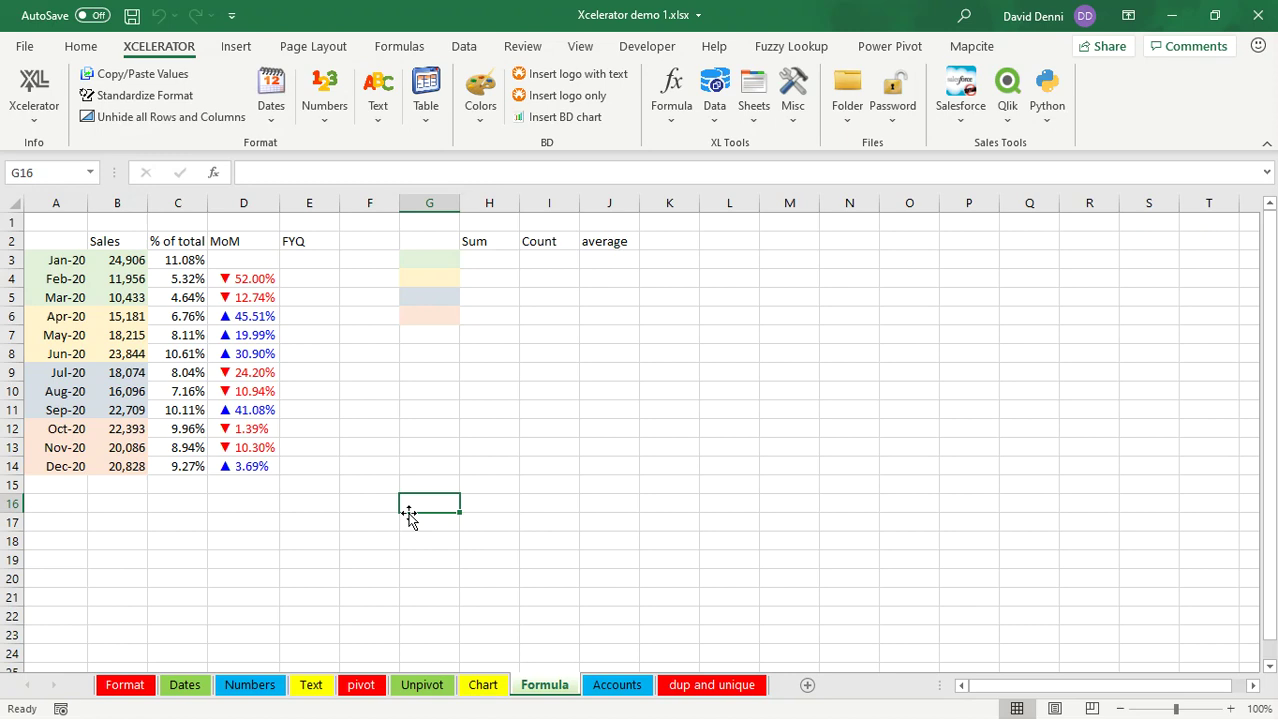
# Step: Open the add-in's custom function list and read the description of the FYQ function
pyautogui.click(673, 120)
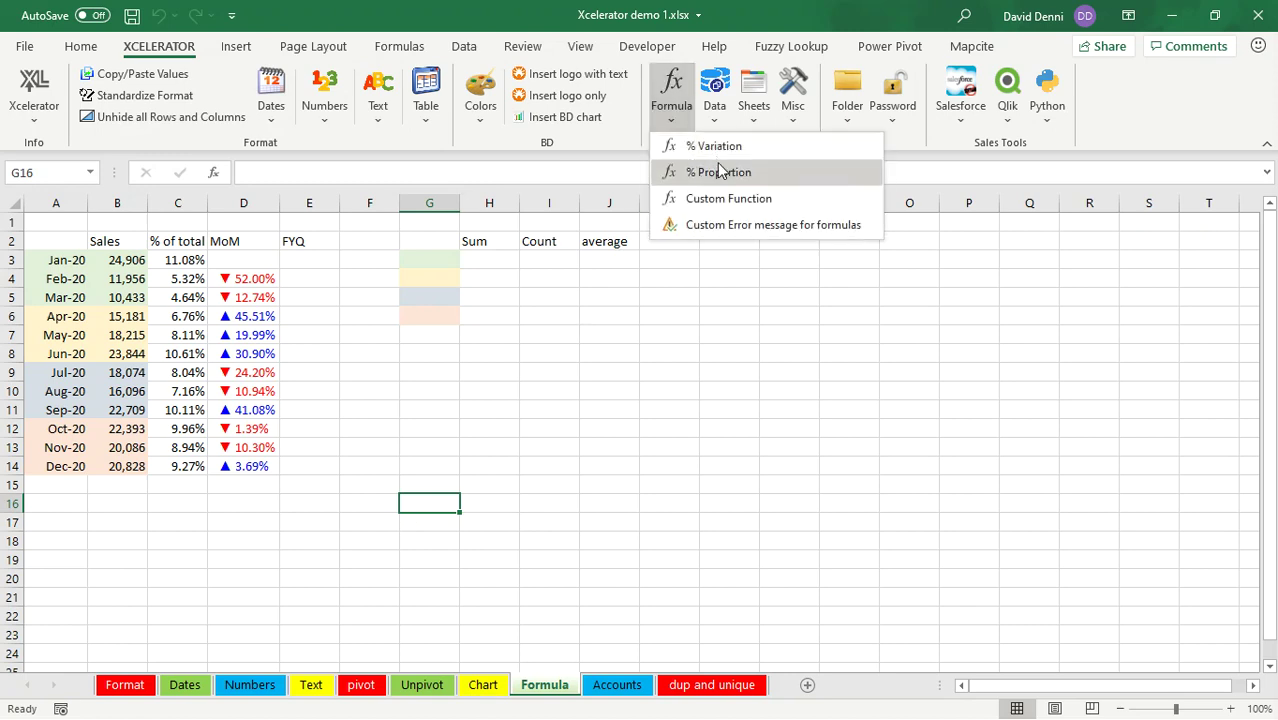
pyautogui.click(738, 200)
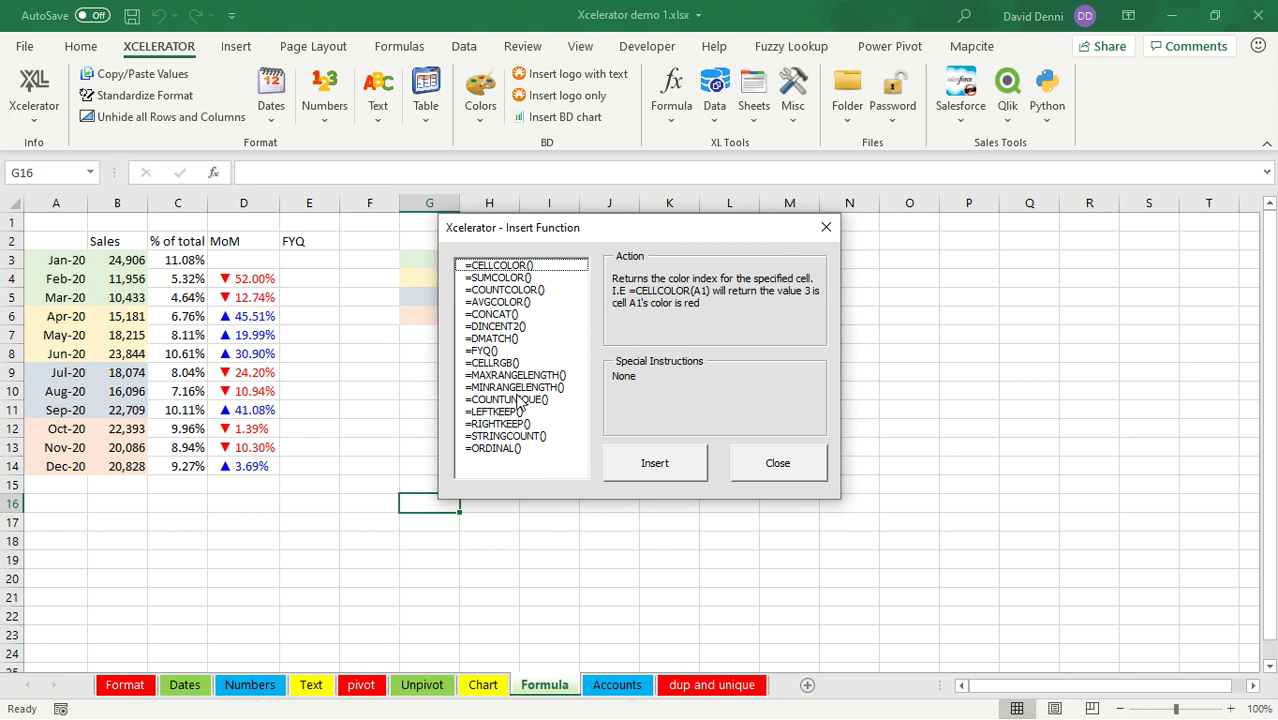
pyautogui.click(494, 351)
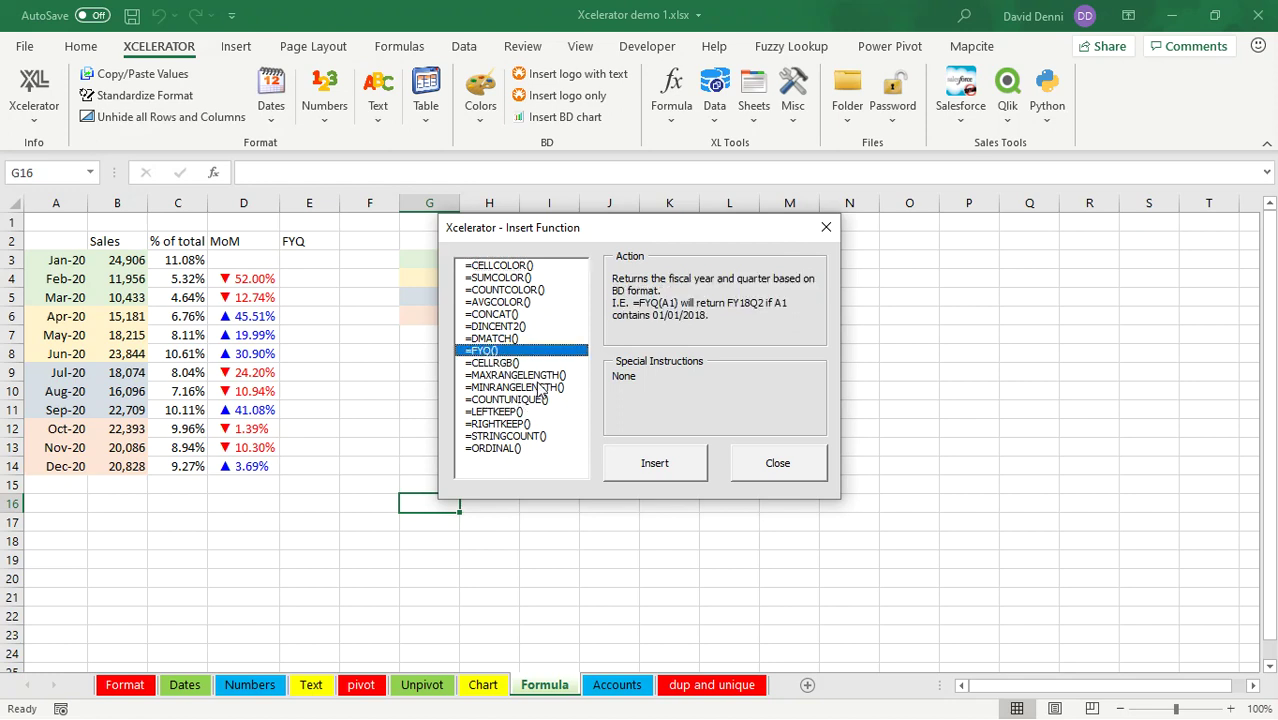
pyautogui.click(762, 462)
# Step: Enter =FYQ(A3) in E3 to get the month's fiscal year and quarter, and fill it down to E14
pyautogui.click(322, 262)
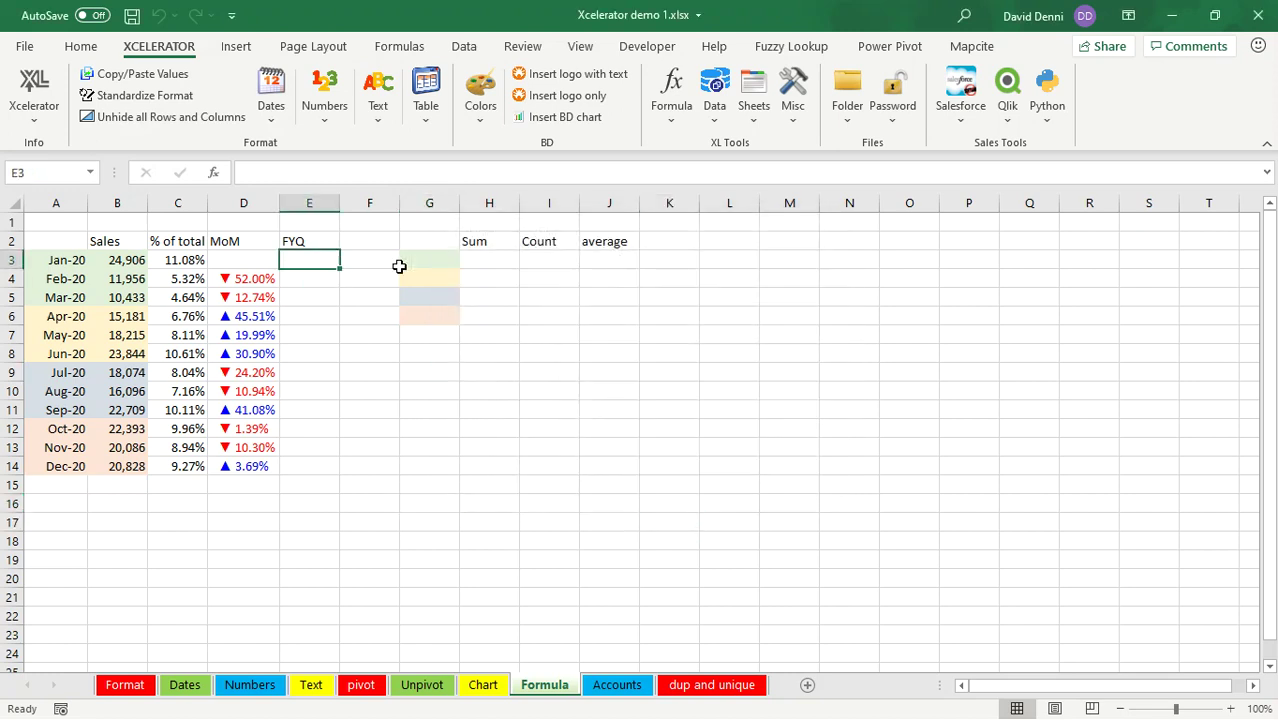
pyautogui.click(53, 262)
pyautogui.click(322, 263)
pyautogui.write('=')
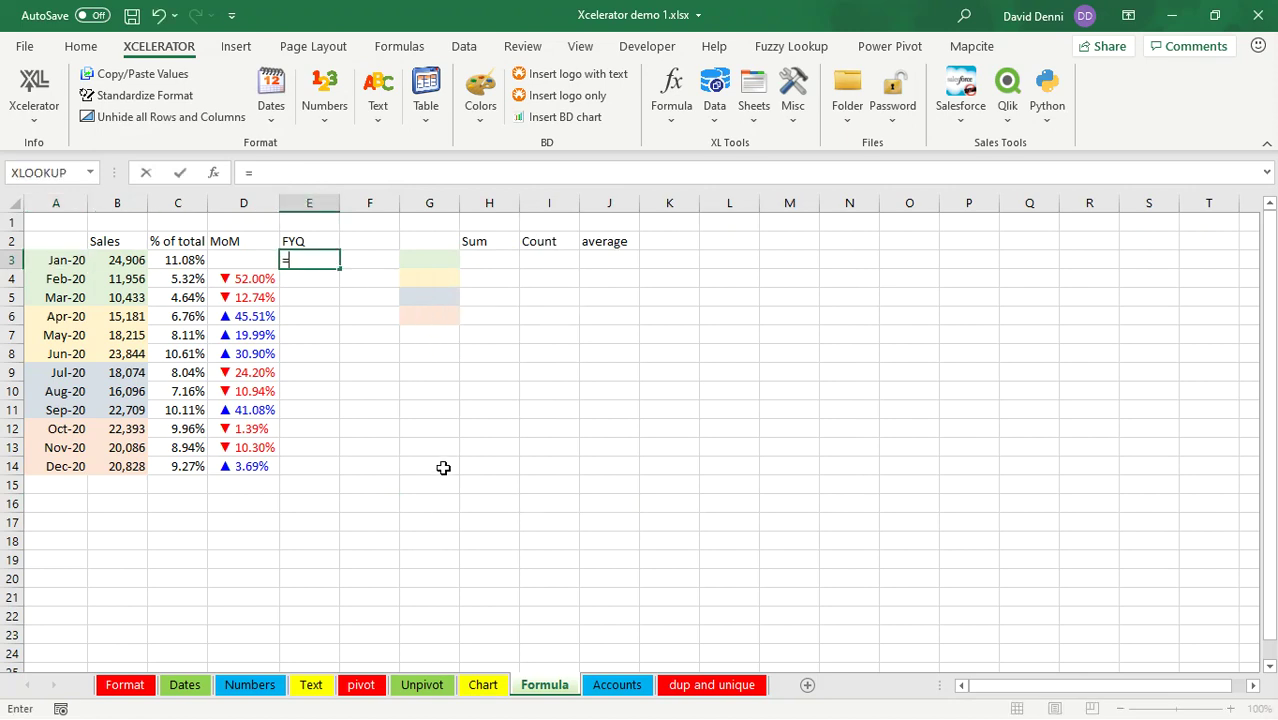
pyautogui.write('FYQ')
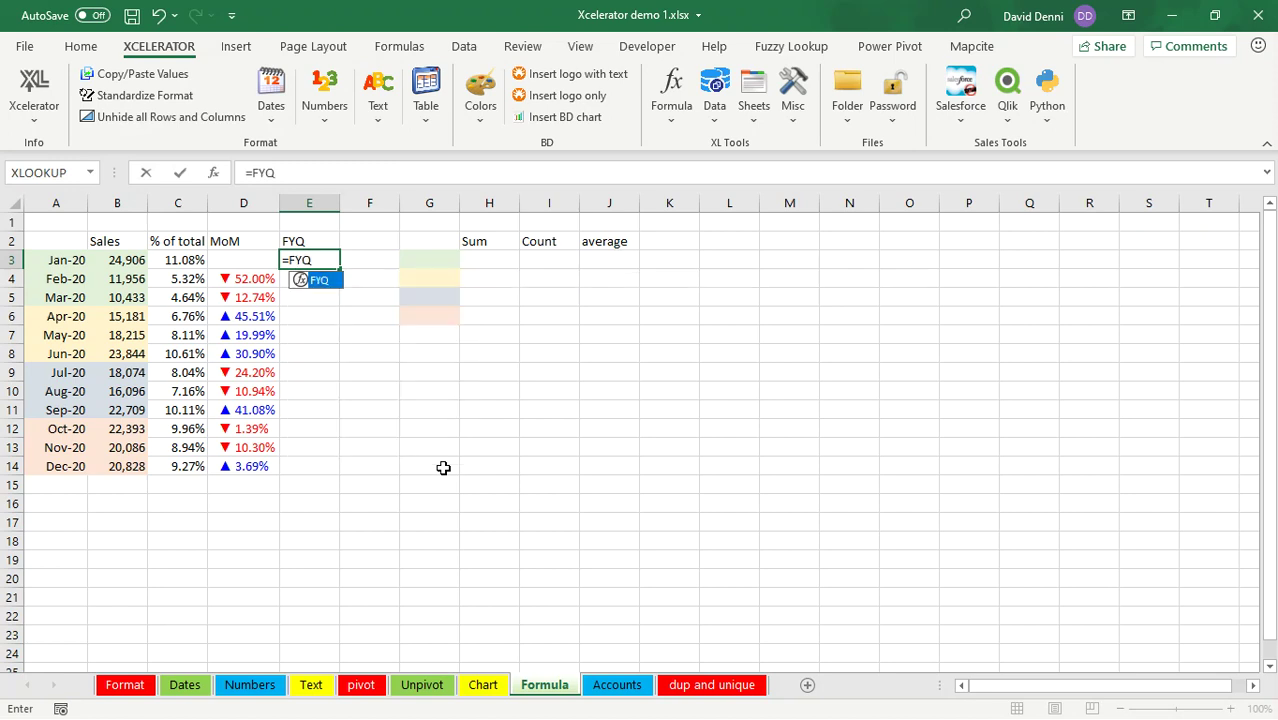
pyautogui.write('(')
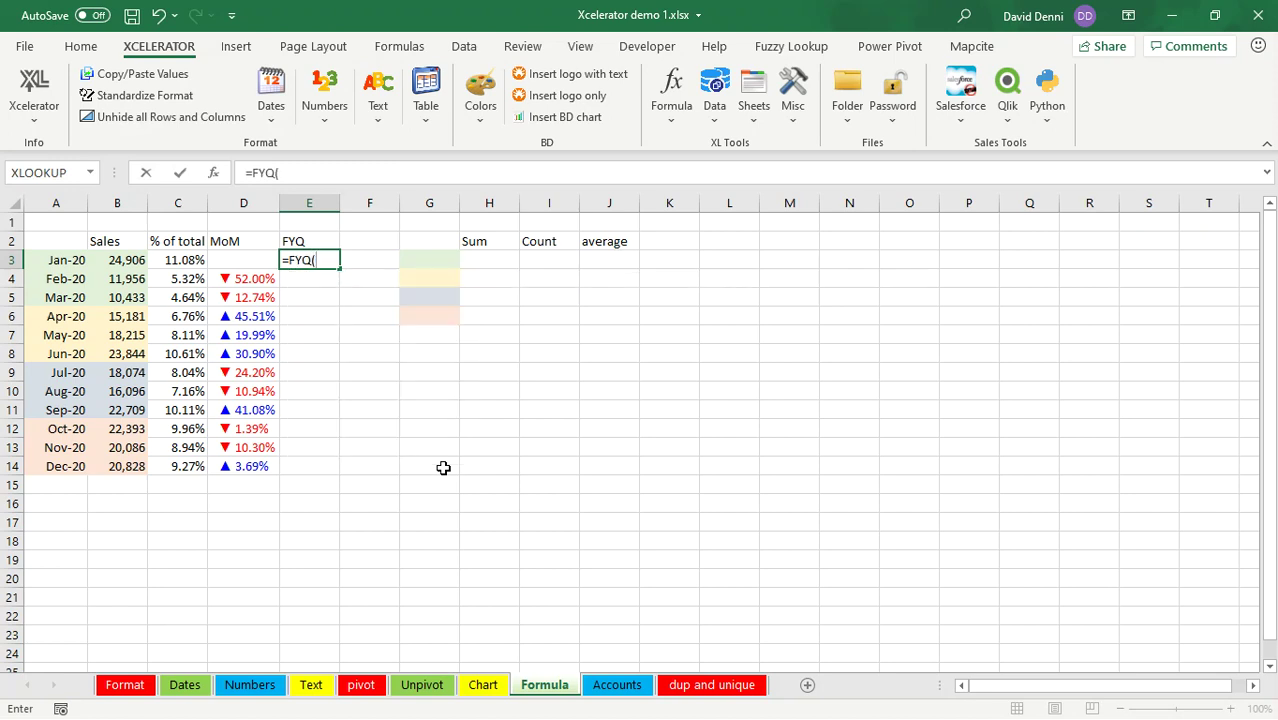
pyautogui.click(56, 260)
pyautogui.write(')')
pyautogui.press('Return')
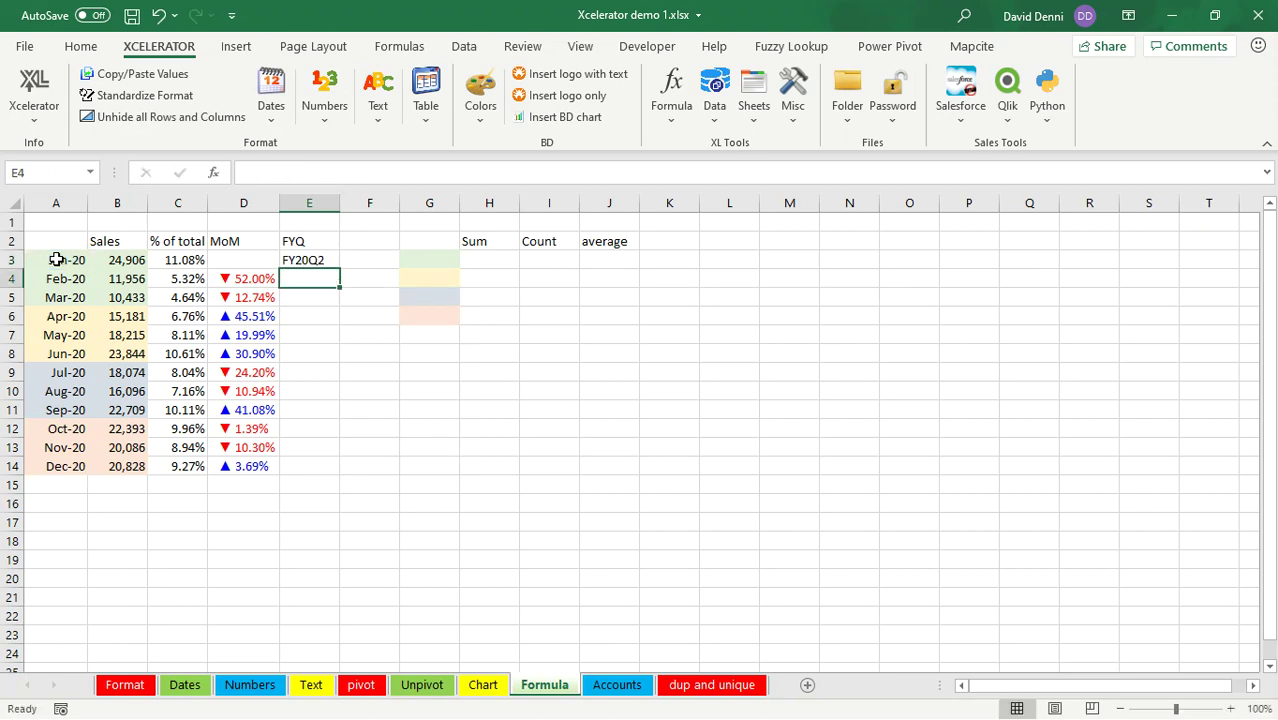
pyautogui.click(300, 261)
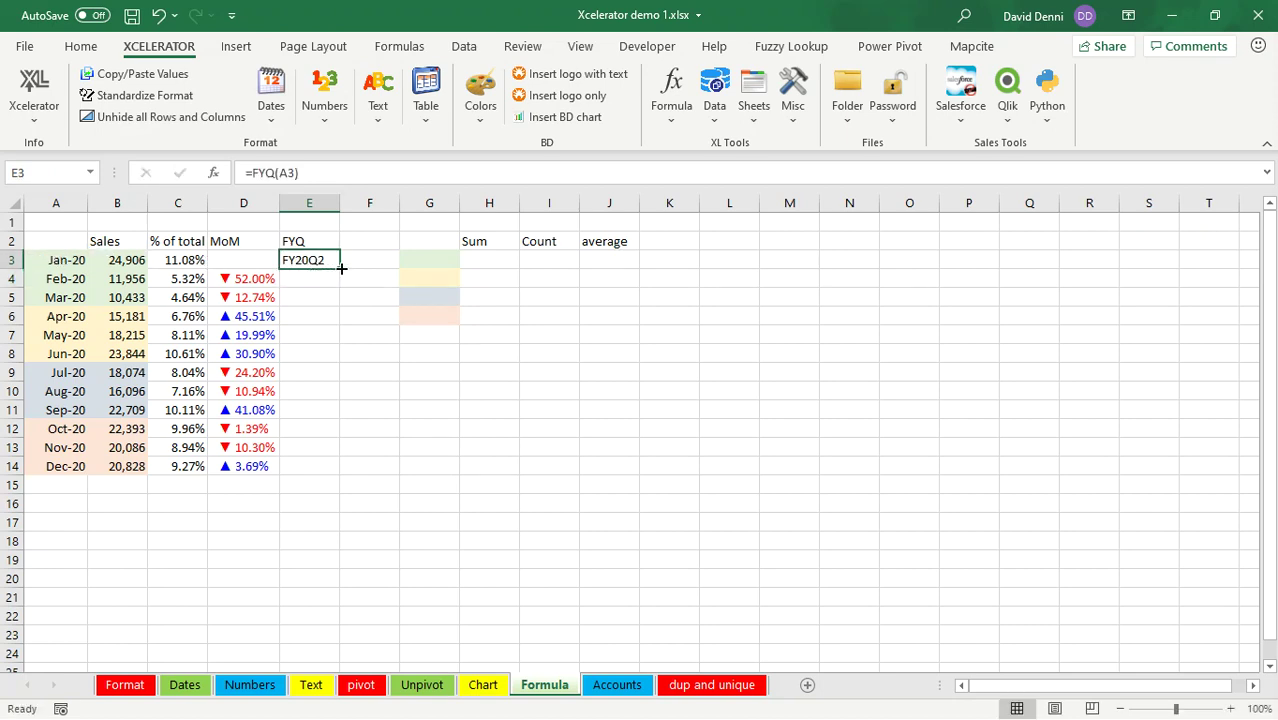
pyautogui.moveTo(341, 268); pyautogui.dragTo(322, 471)
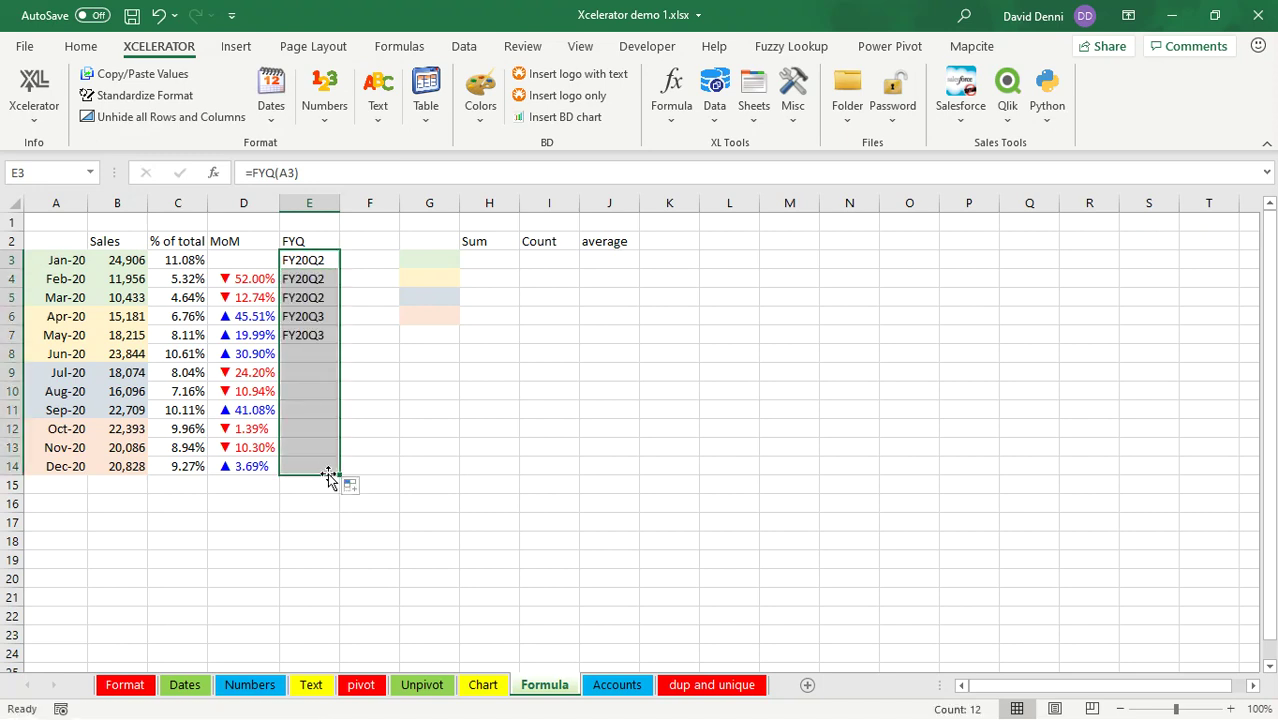
pyautogui.click(460, 444)
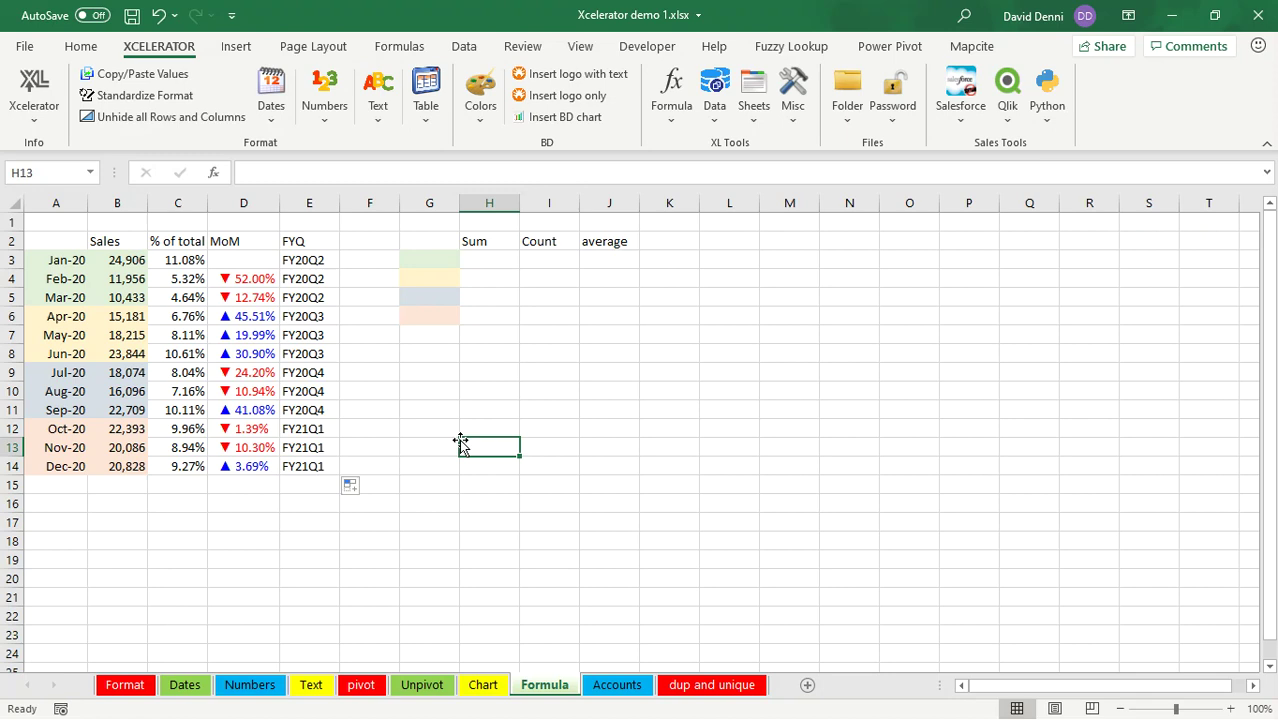
# Step: Sum the sales by cell colour with =SUMCOLOR($B$3:$B$14,G3) in H3, and fill the formula down to H6
pyautogui.click(483, 262)
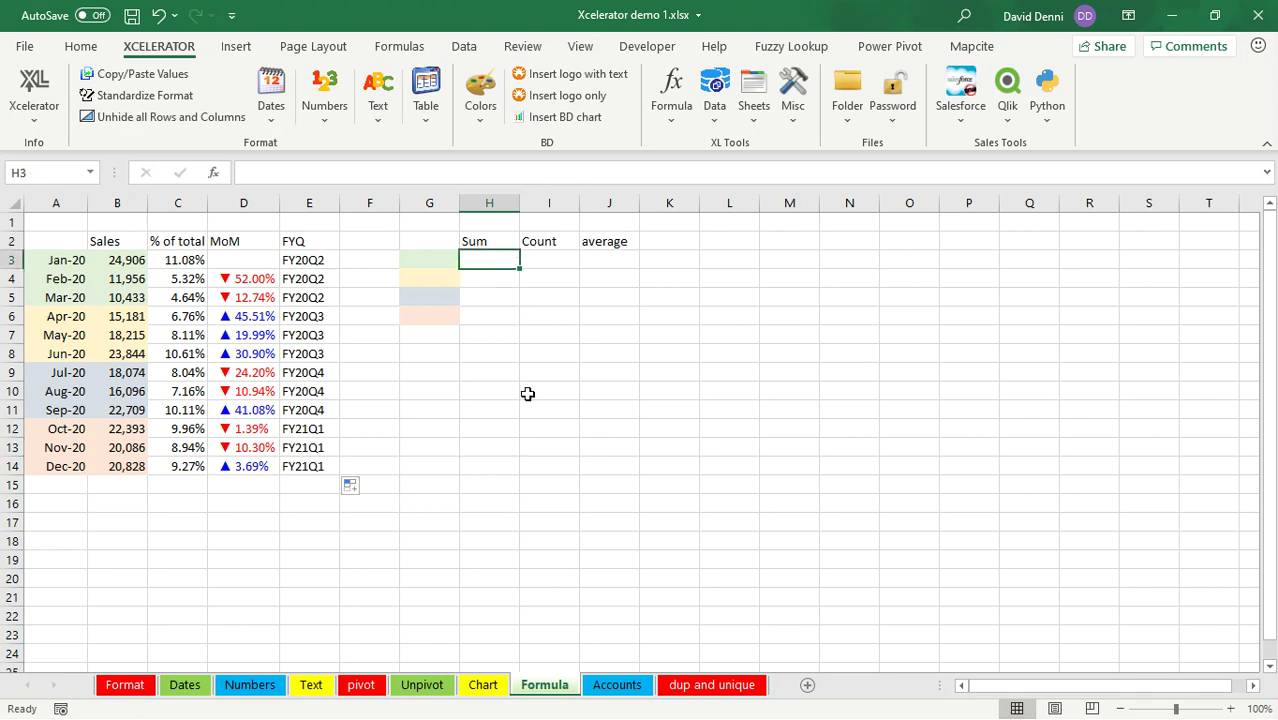
pyautogui.write('=')
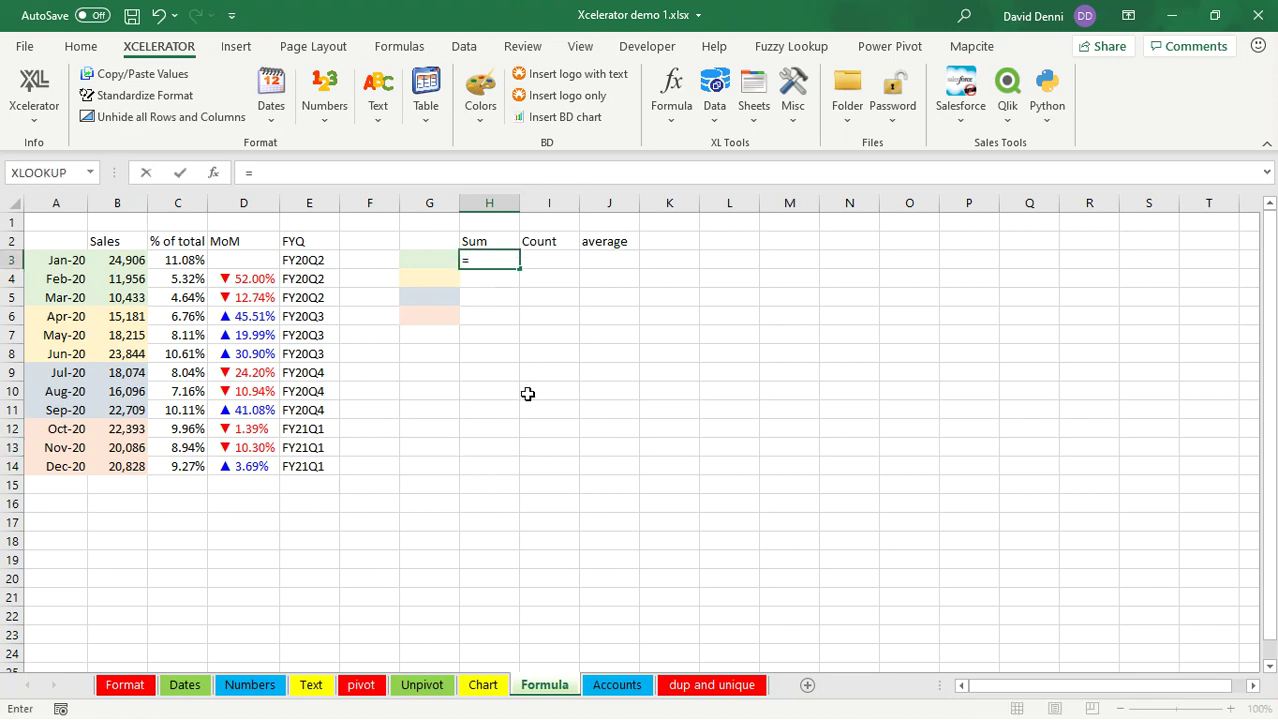
pyautogui.write('SUMCOLOR')
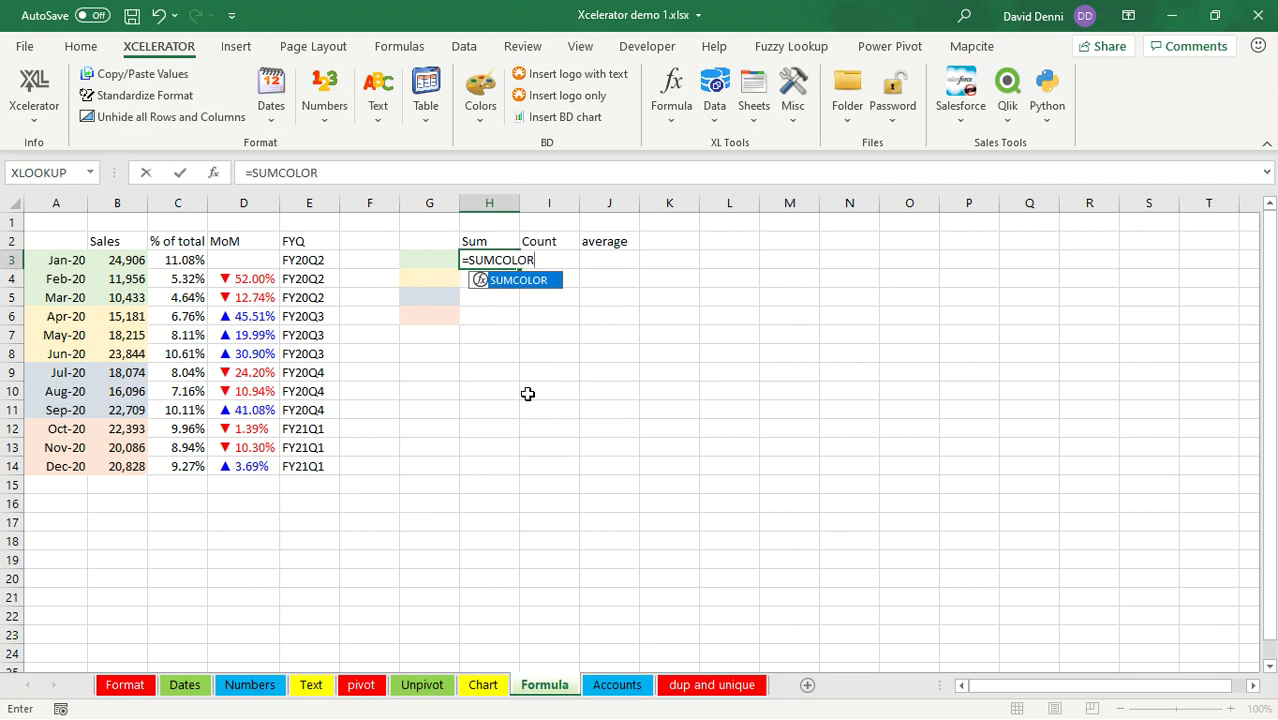
pyautogui.write('(')
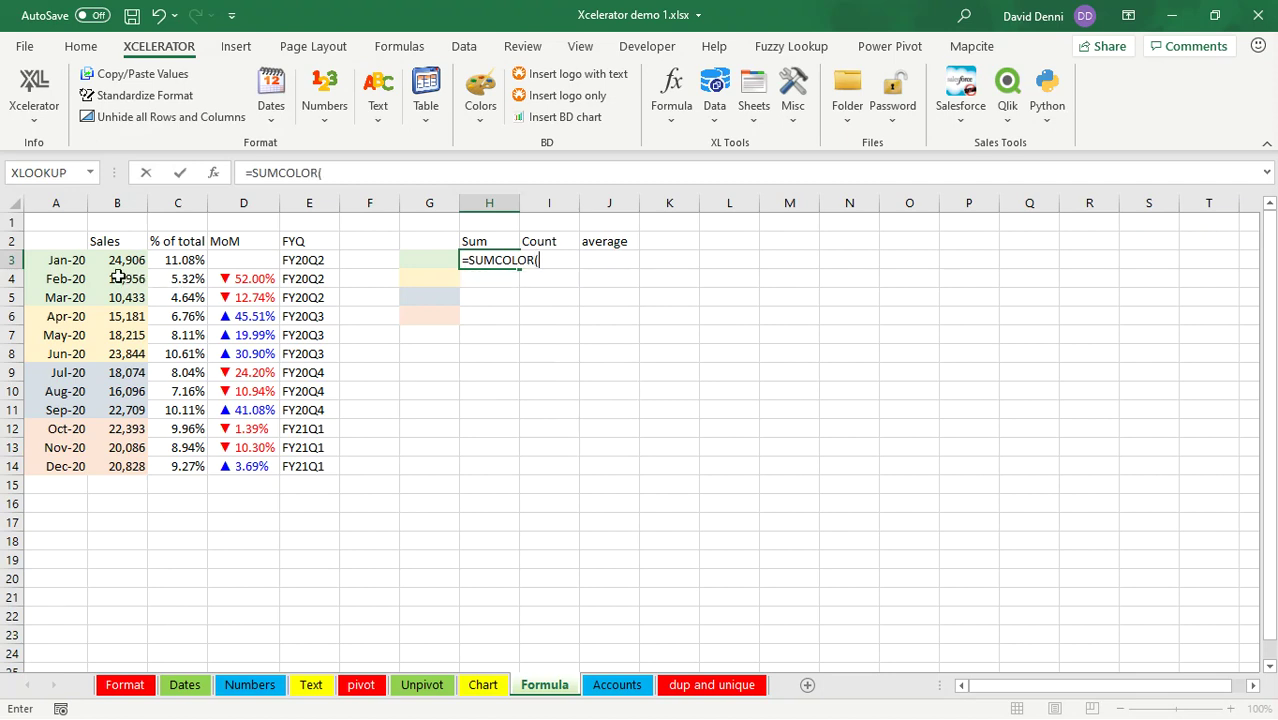
pyautogui.moveTo(120, 259); pyautogui.dragTo(128, 467)
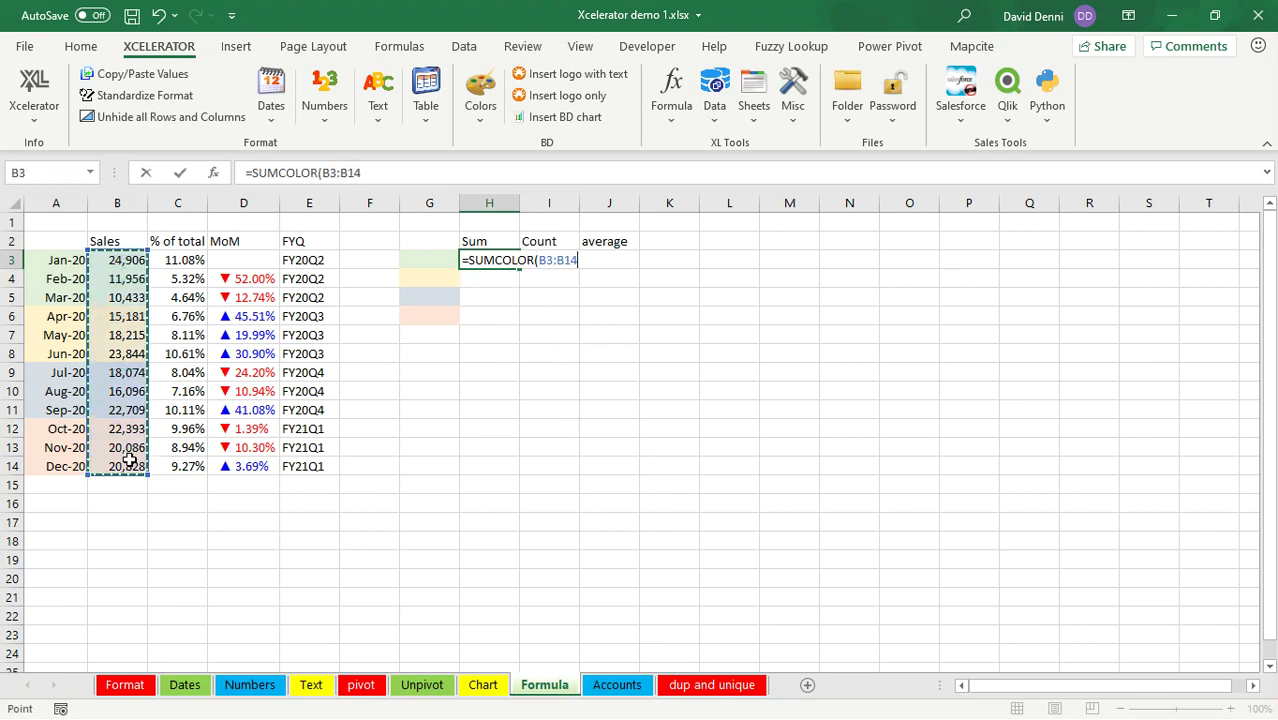
pyautogui.press('F4')
pyautogui.click(410, 174)
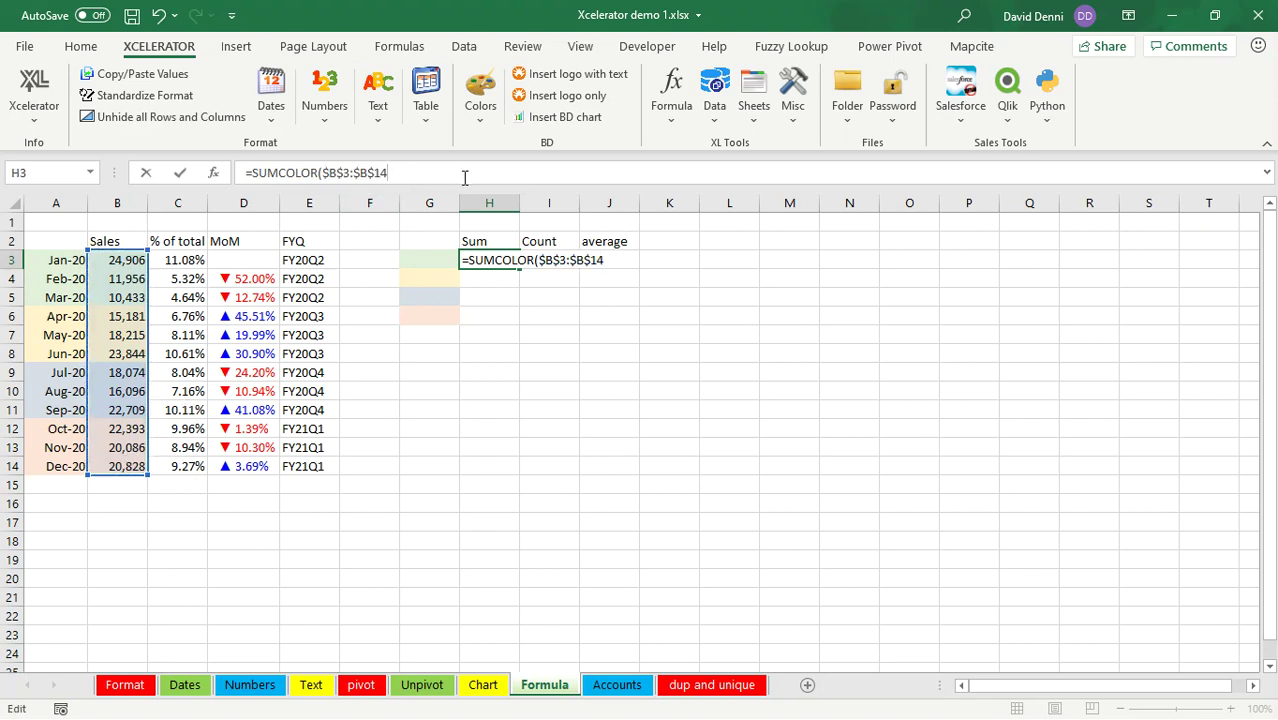
pyautogui.write(',')
pyautogui.click(444, 259)
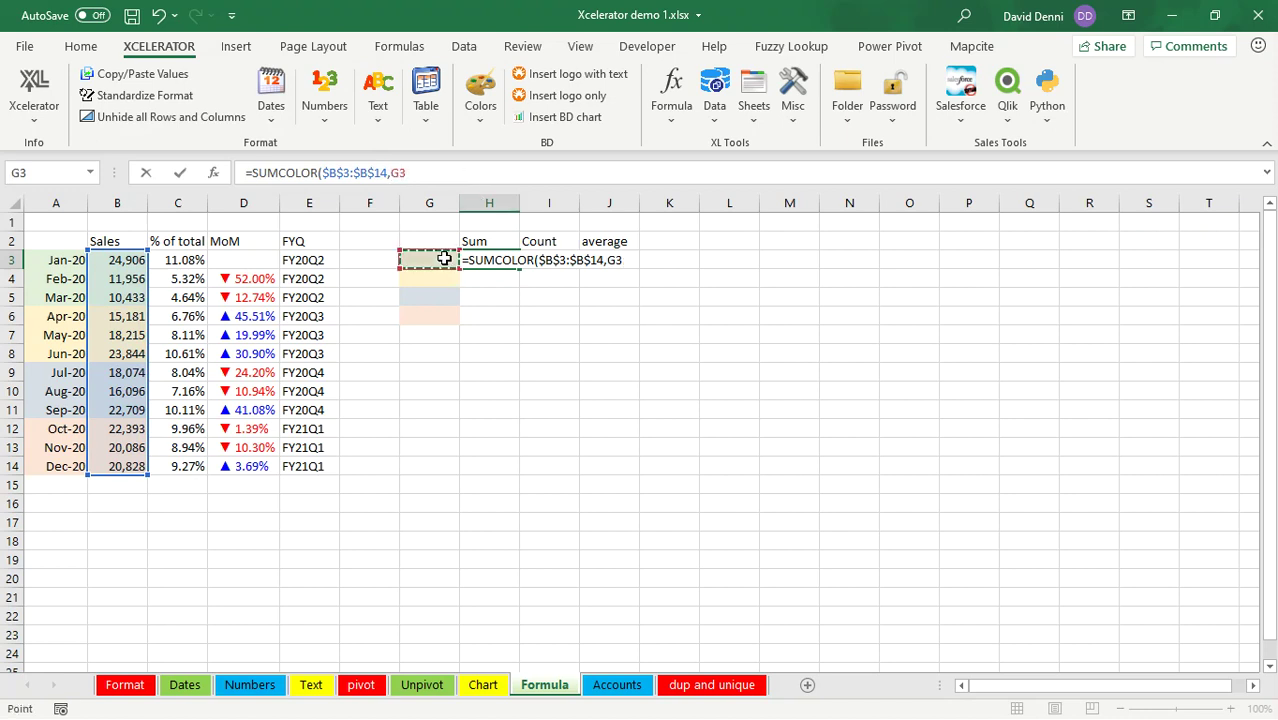
pyautogui.write(')')
pyautogui.press('Return')
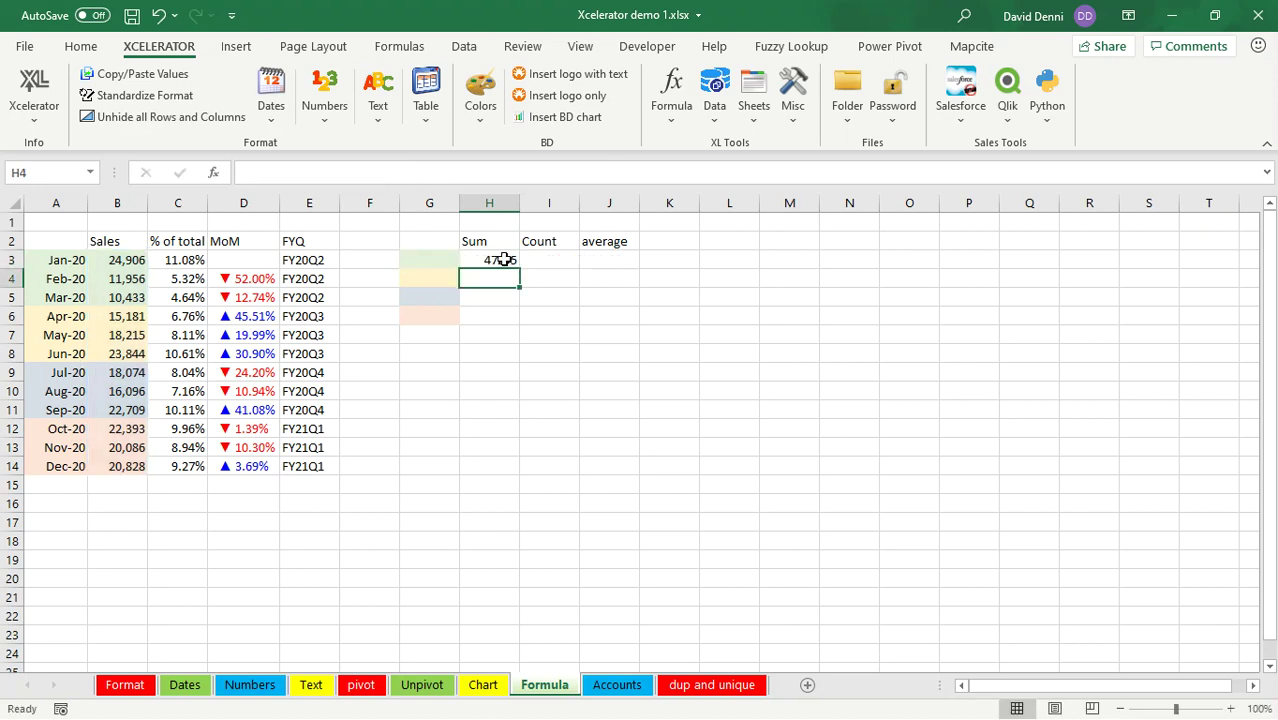
pyautogui.click(505, 260)
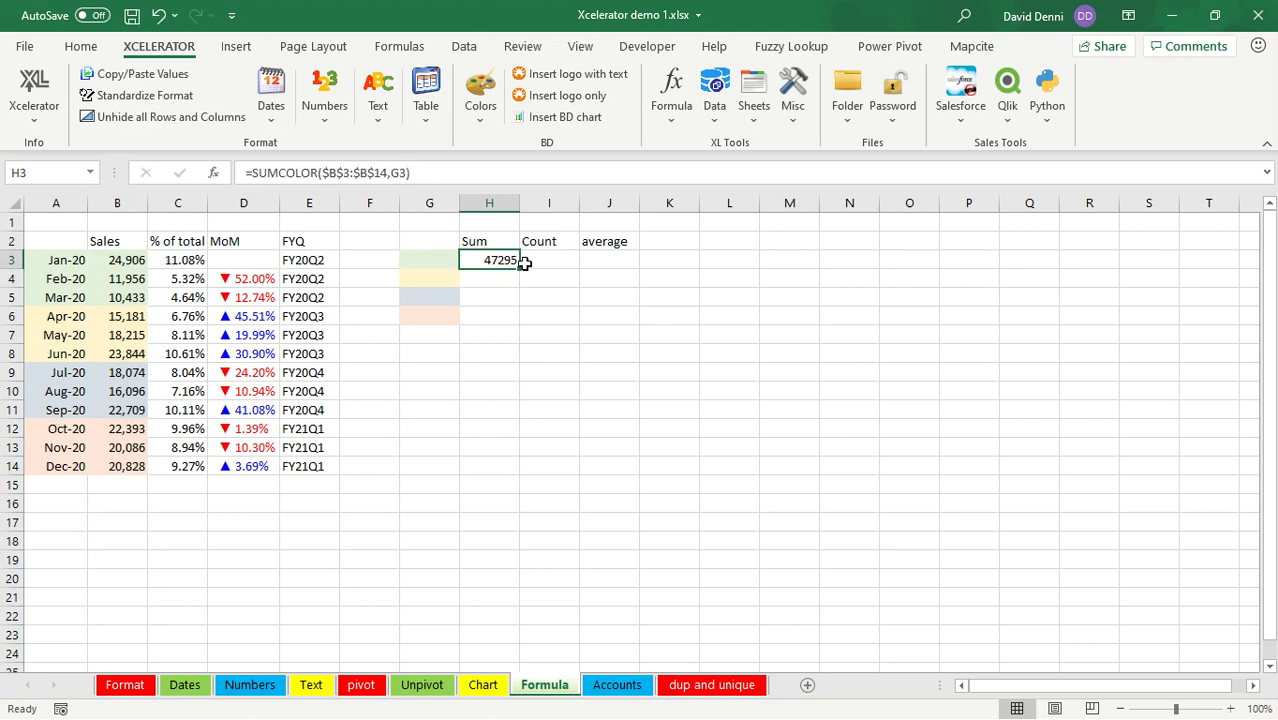
pyautogui.moveTo(521, 268); pyautogui.dragTo(518, 322)
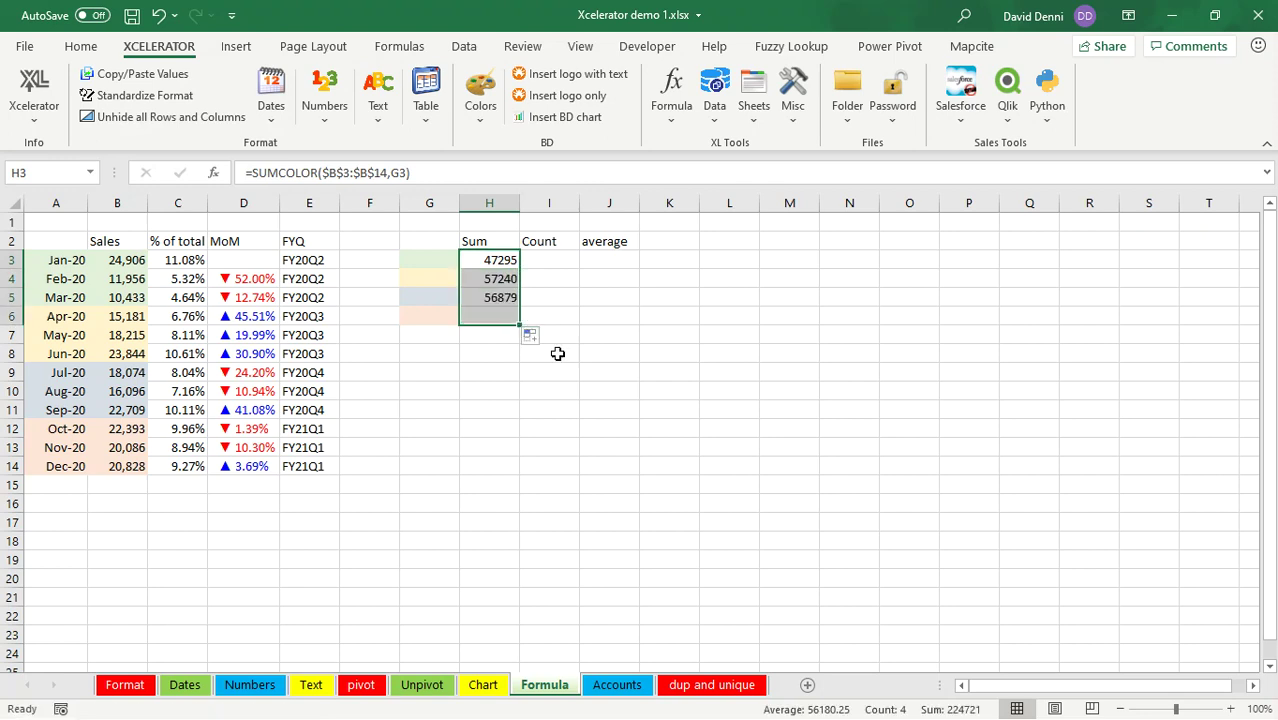
pyautogui.click(583, 387)
# Step: Count the sales cells by colour with =COUNTCOLOR($B$3:$B$14,G3) in I3, and fill the formula down to I6
pyautogui.click(543, 263)
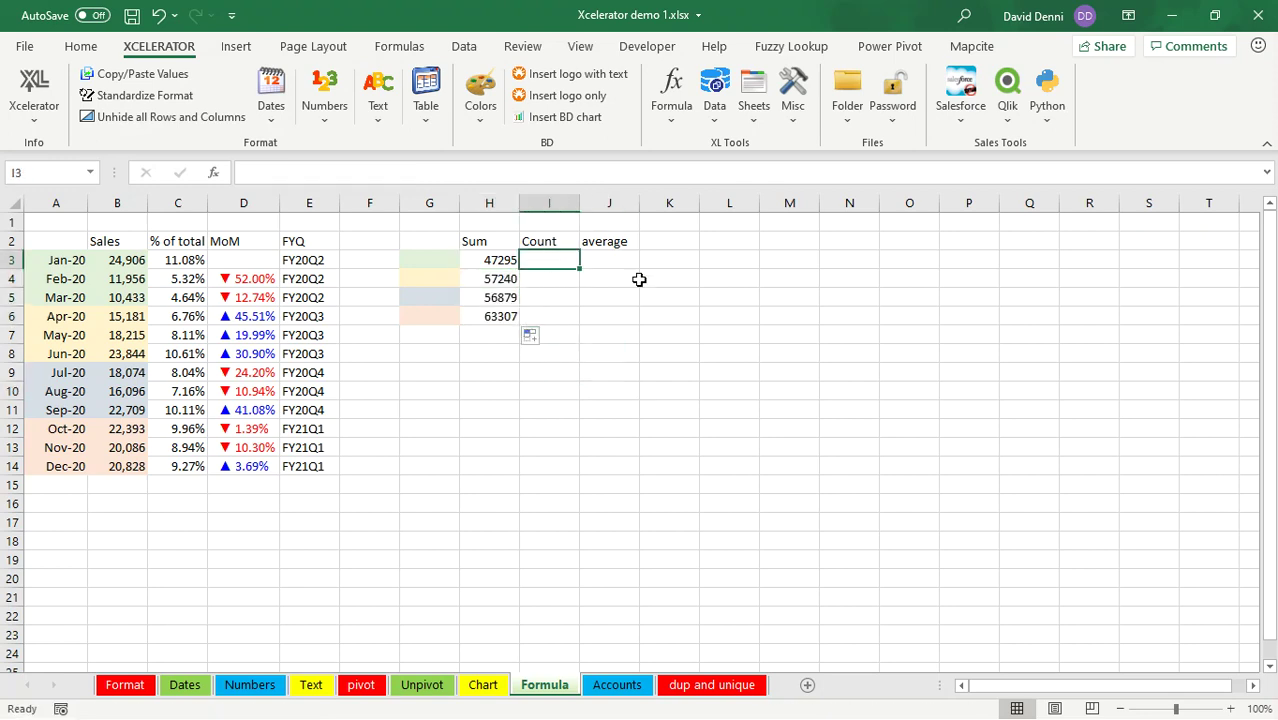
pyautogui.write('=COUNT')
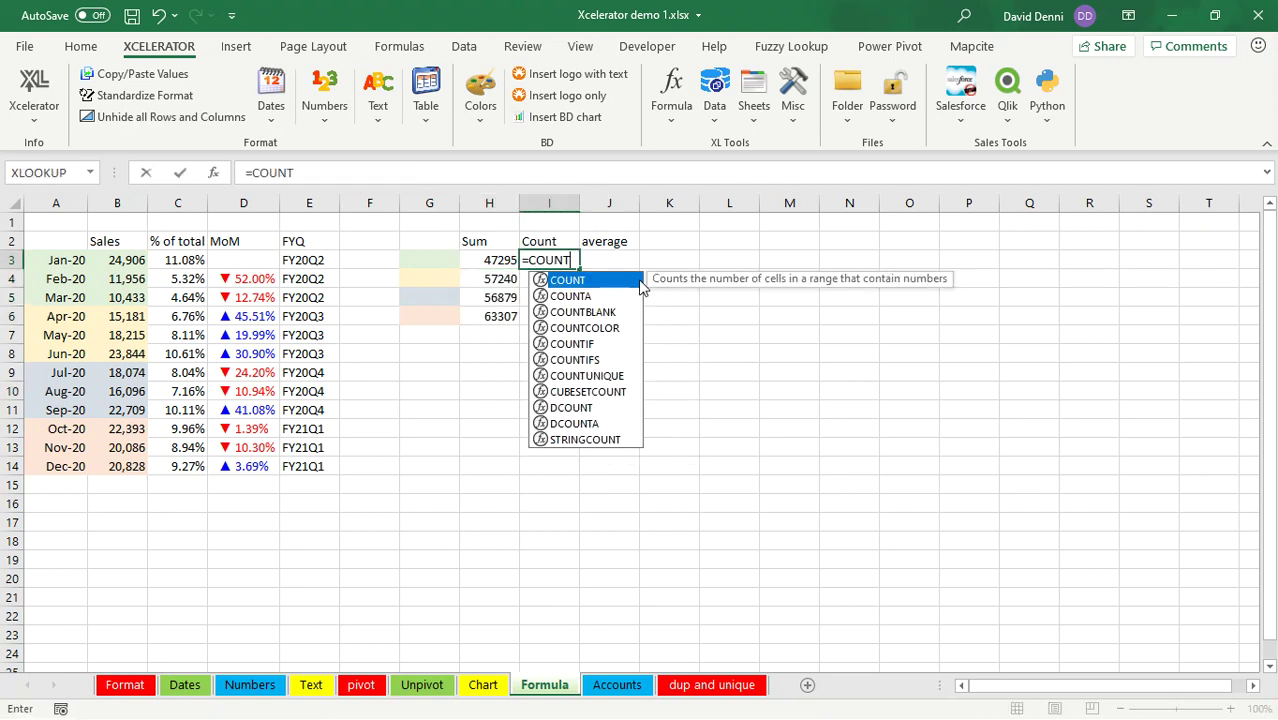
pyautogui.write('COLOR(')
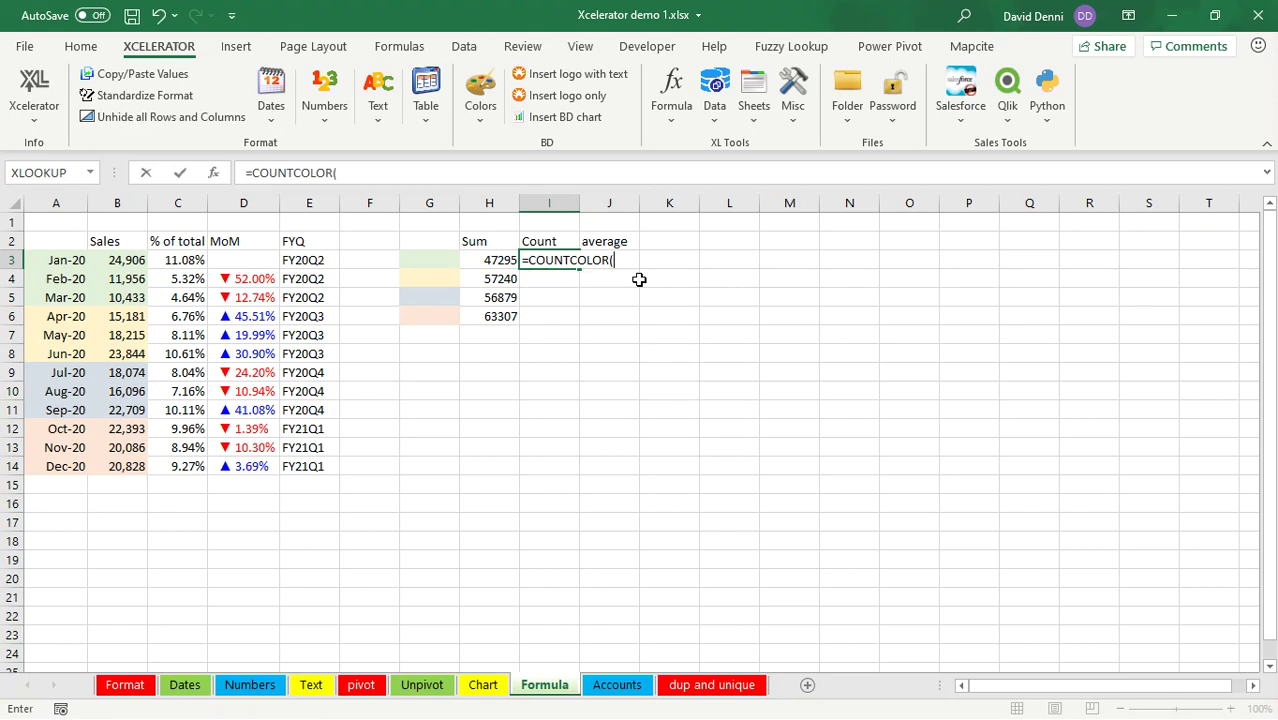
pyautogui.moveTo(117, 265); pyautogui.dragTo(109, 462)
pyautogui.press('F4')
pyautogui.write(',')
pyautogui.click(422, 262)
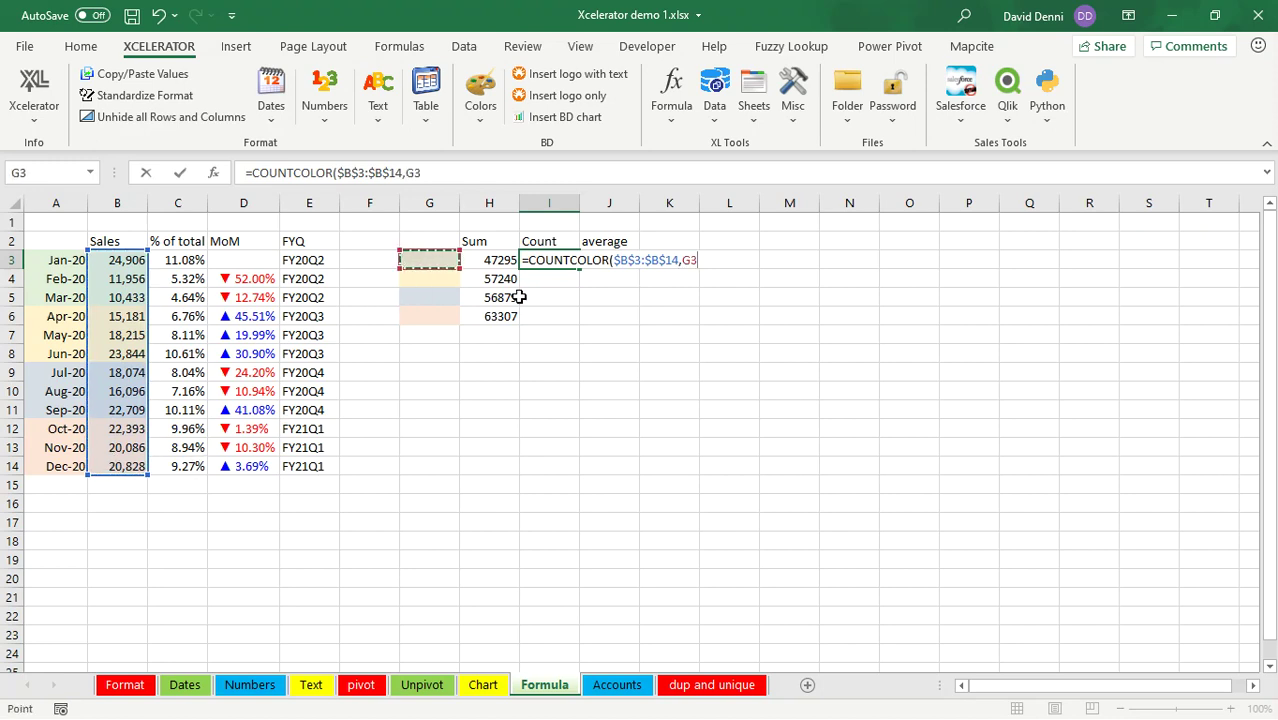
pyautogui.write(')')
pyautogui.press('Return')
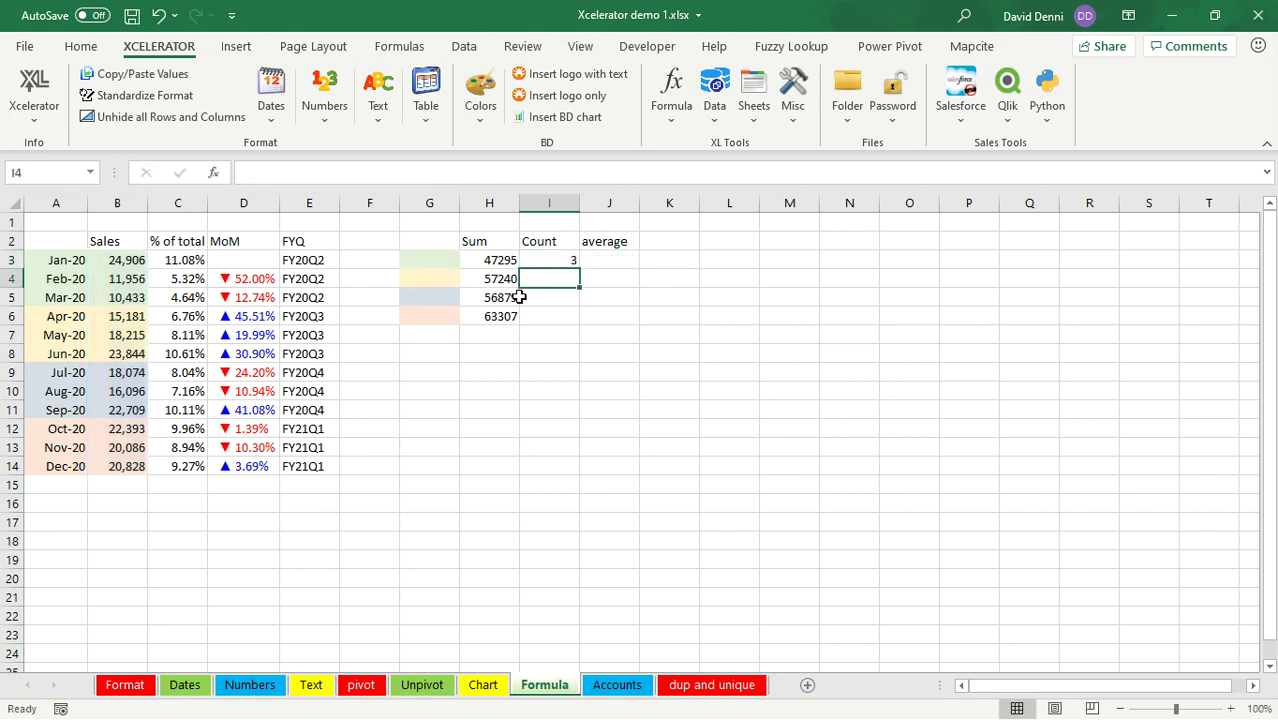
pyautogui.click(543, 259)
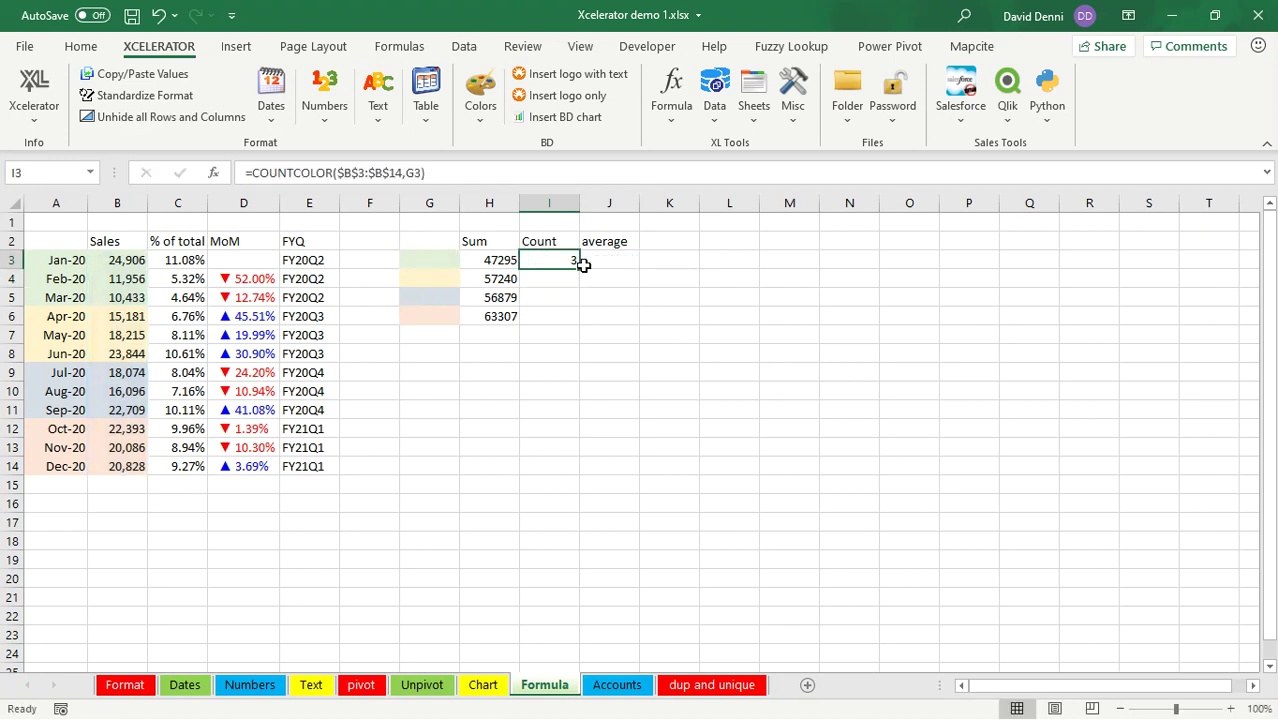
pyautogui.moveTo(581, 263); pyautogui.dragTo(574, 324)
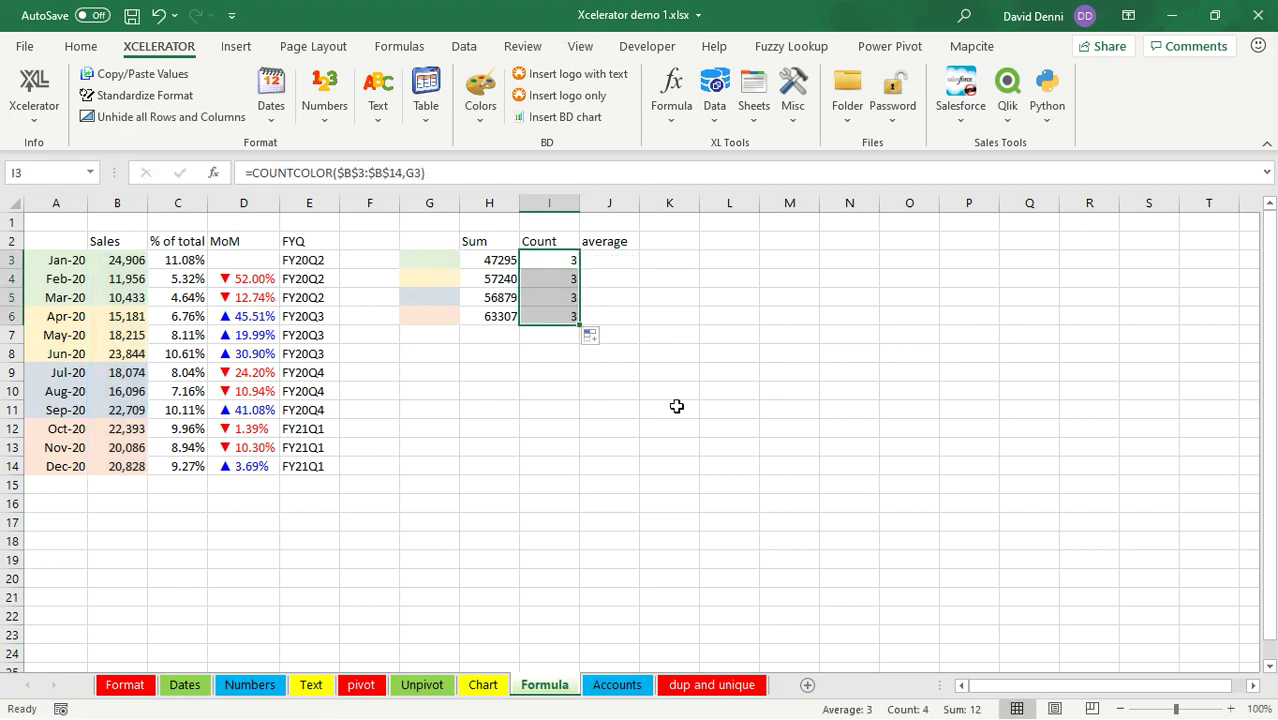
pyautogui.click(674, 406)
# Step: Average the sales by cell colour with =AVGCOLOR($B$3:$B$14,G3) in J3, and fill the formula down to J6
pyautogui.click(628, 261)
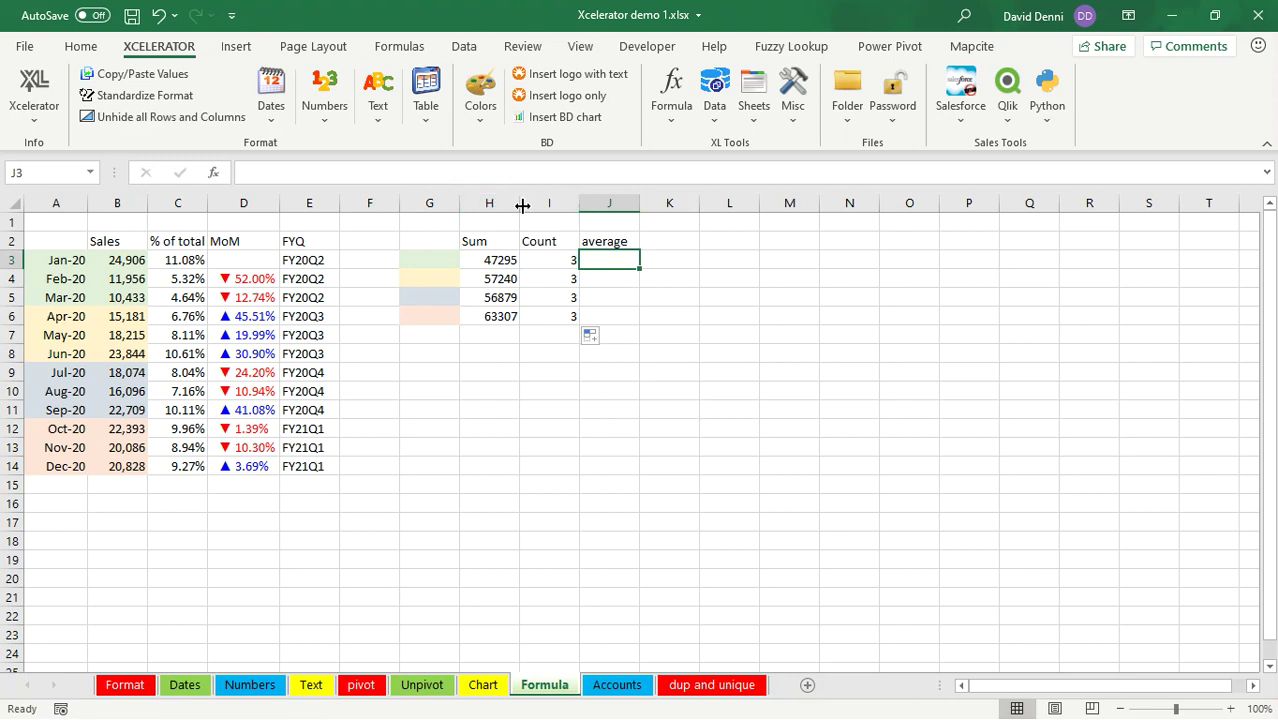
pyautogui.write('=AVGCOLOR(')
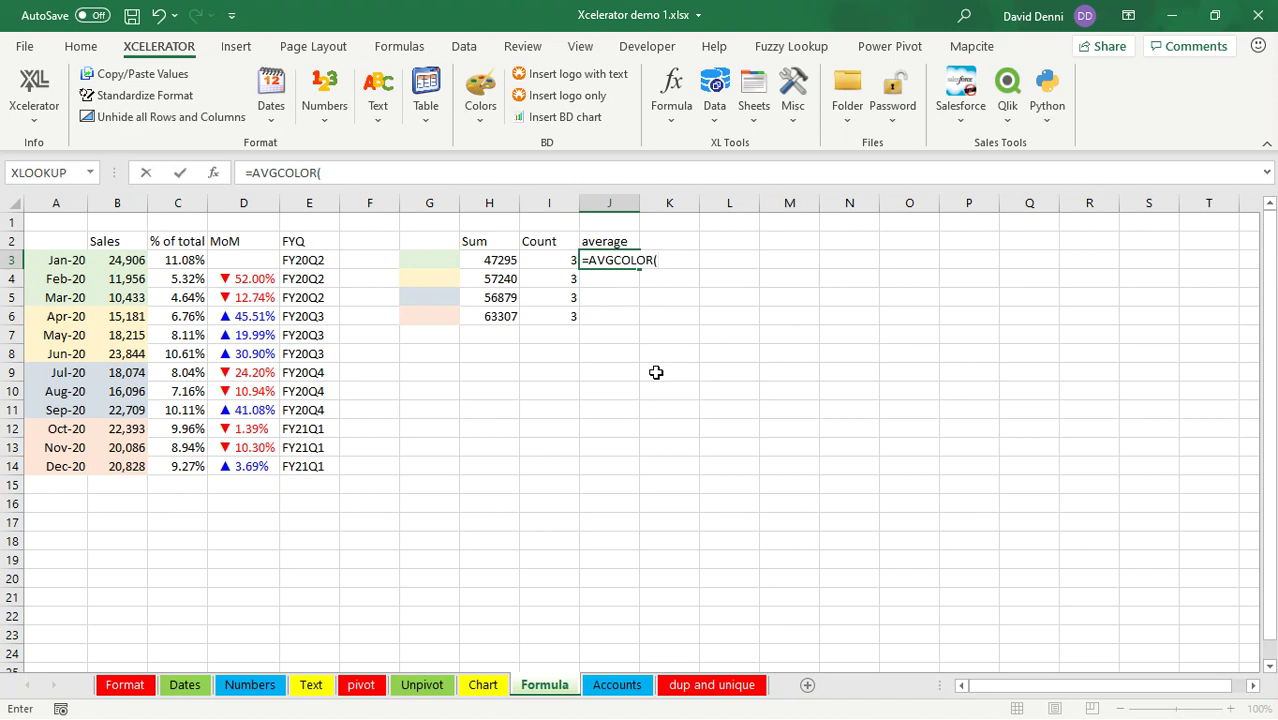
pyautogui.moveTo(125, 262); pyautogui.dragTo(125, 463)
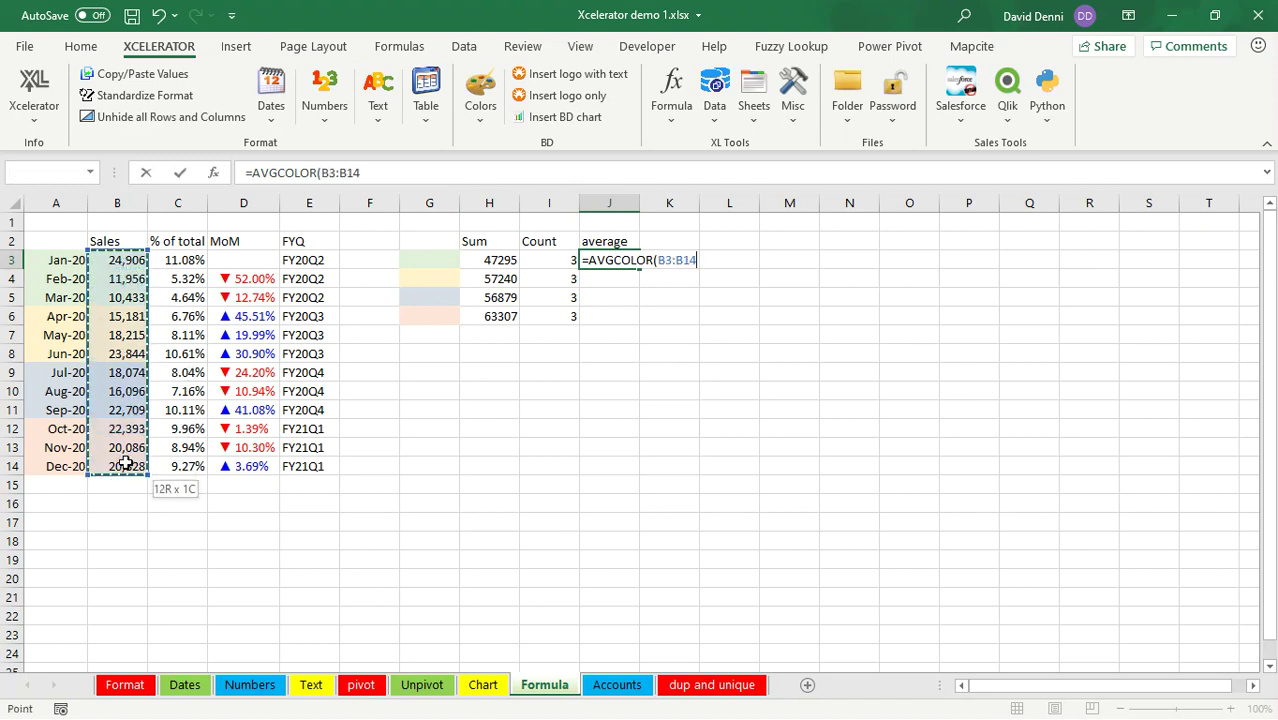
pyautogui.press('F4')
pyautogui.write(',')
pyautogui.click(420, 259)
pyautogui.write(')')
pyautogui.press('Return')
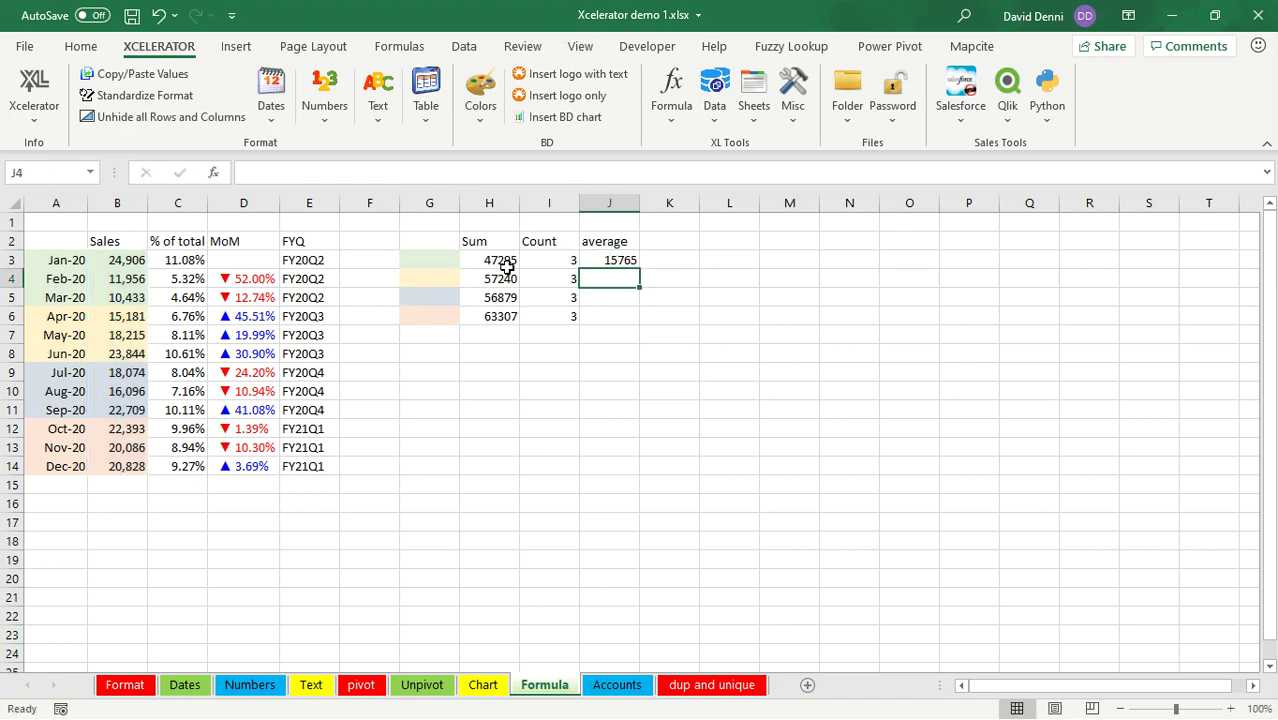
pyautogui.click(612, 260)
pyautogui.moveTo(639, 269); pyautogui.dragTo(639, 318)
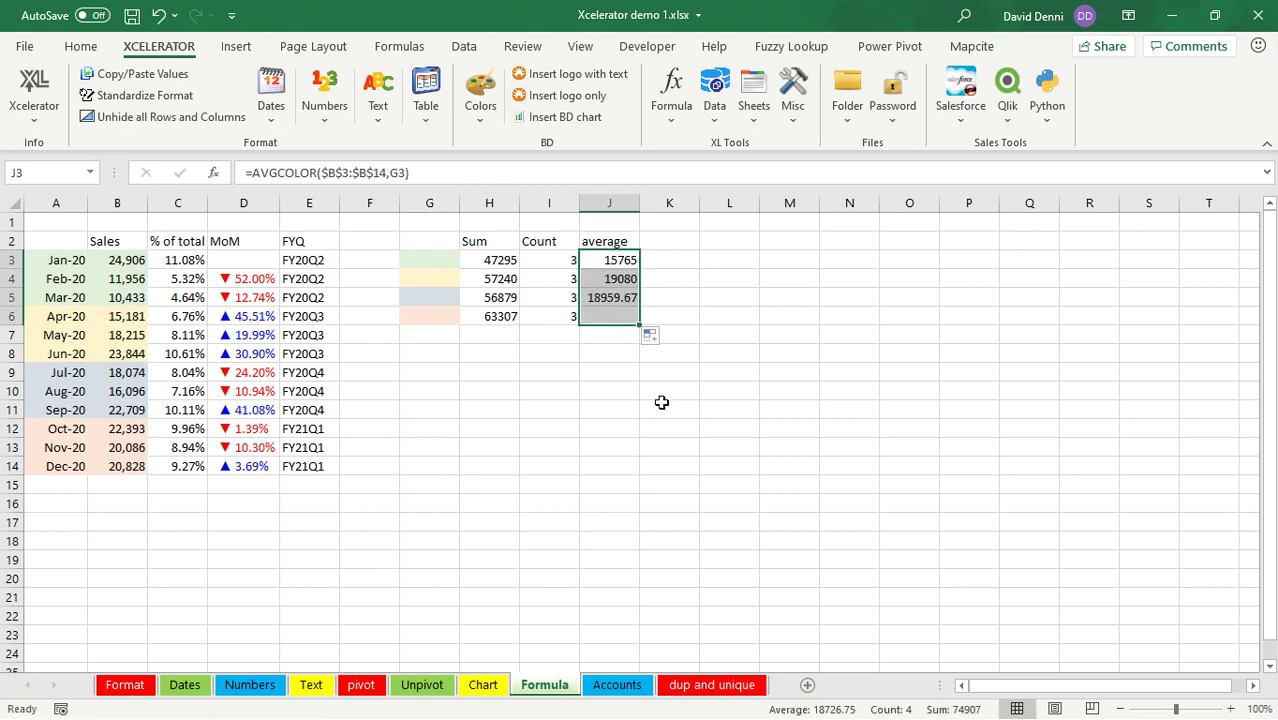
pyautogui.click(547, 410)
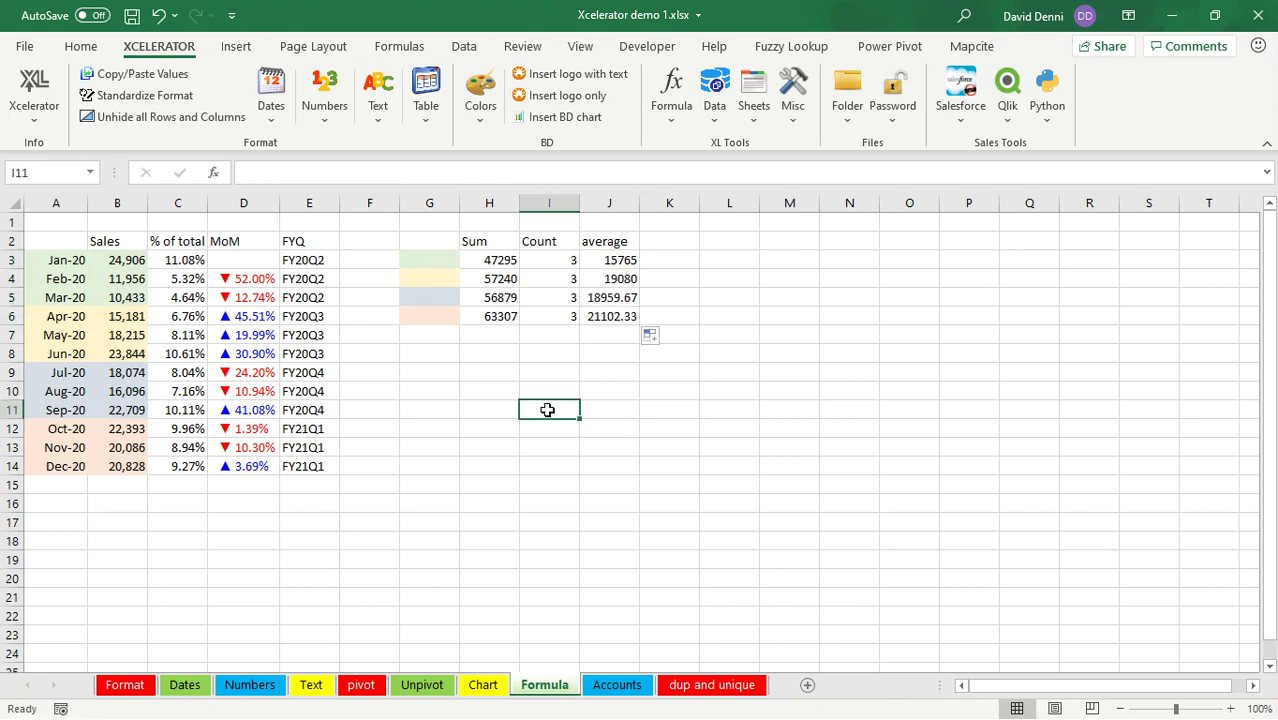
pyautogui.click(668, 118)
pyautogui.click(668, 118)
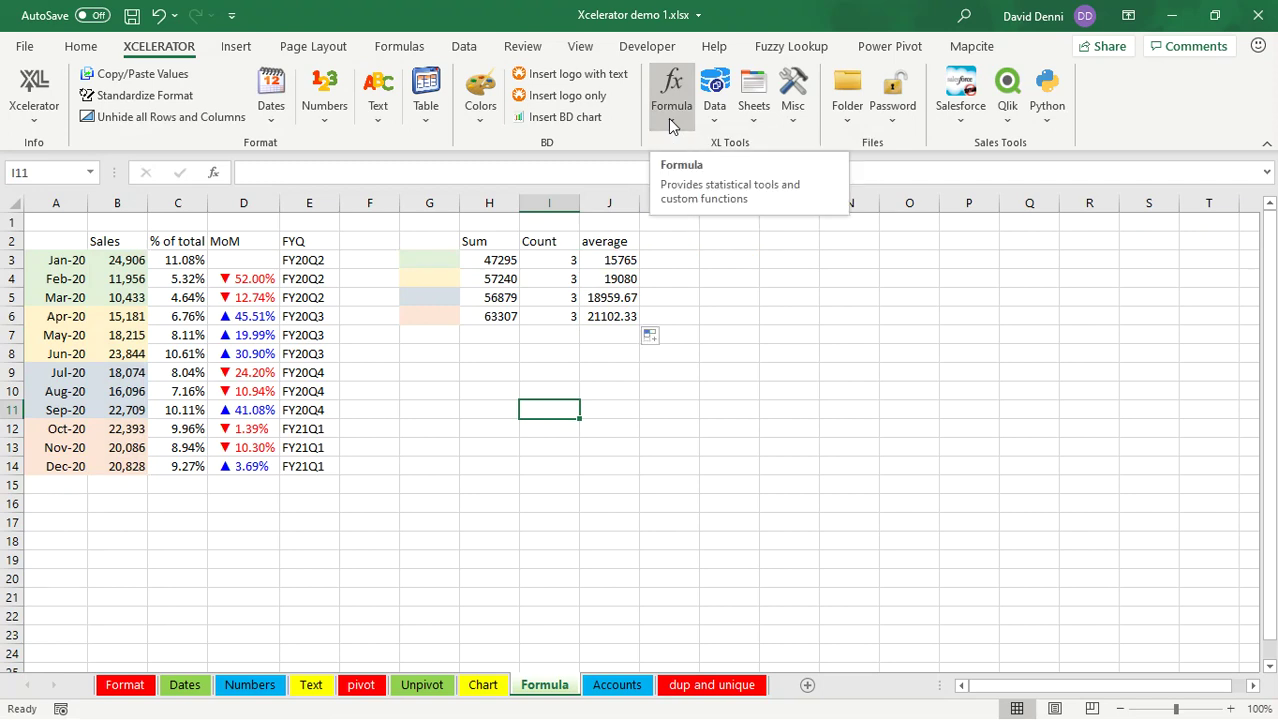
# Step: Run a Data Density Analysis on the table A1:G22 of the Accounts sheet
pyautogui.click(624, 687)
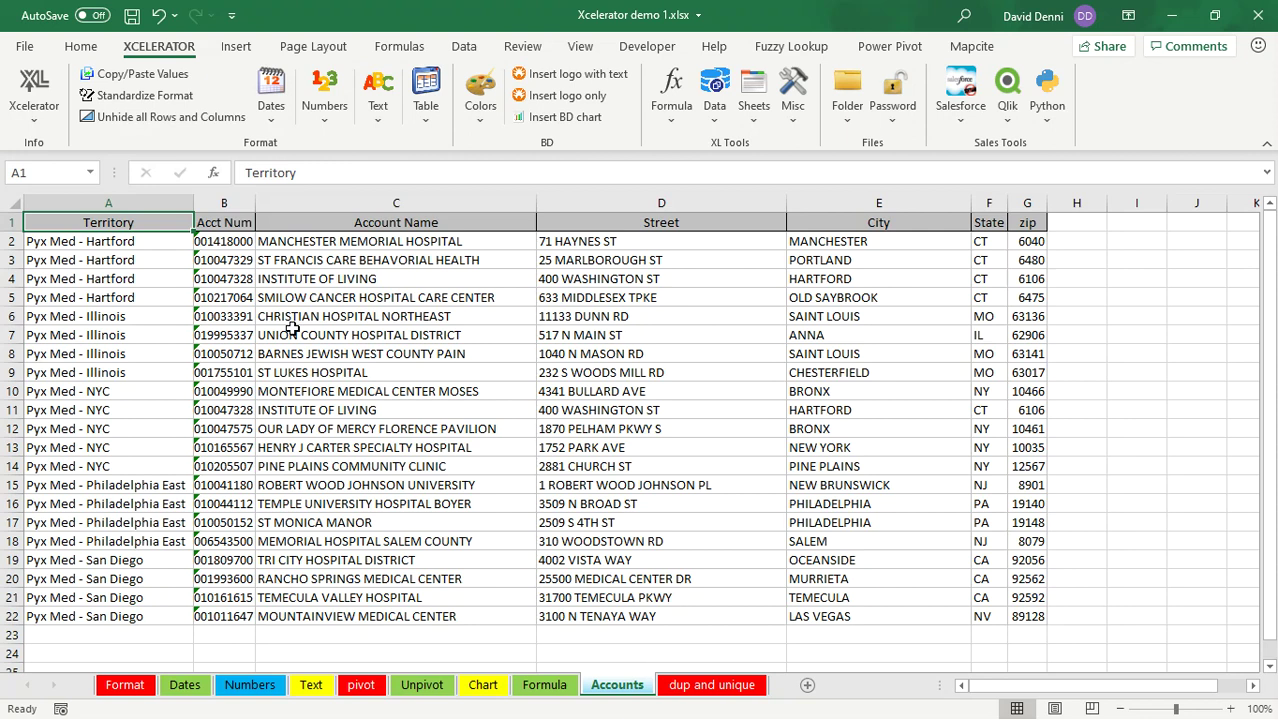
pyautogui.moveTo(146, 222); pyautogui.dragTo(1024, 300)
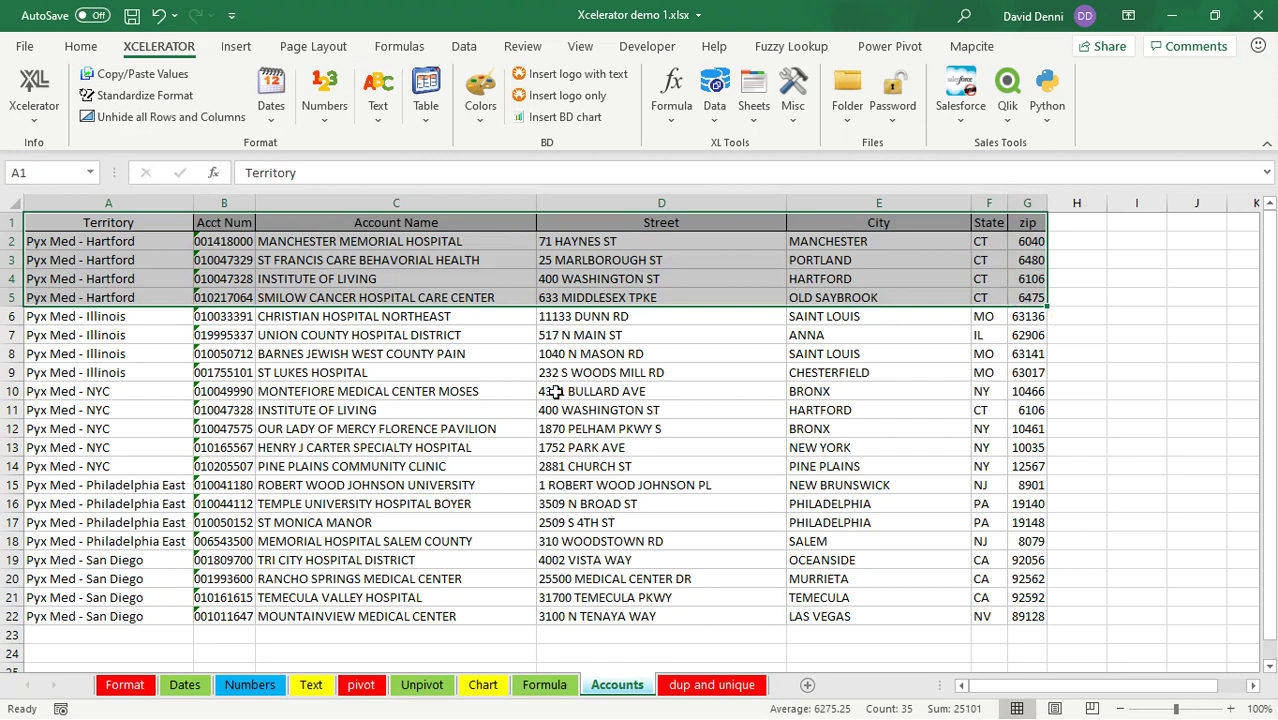
pyautogui.click(417, 394)
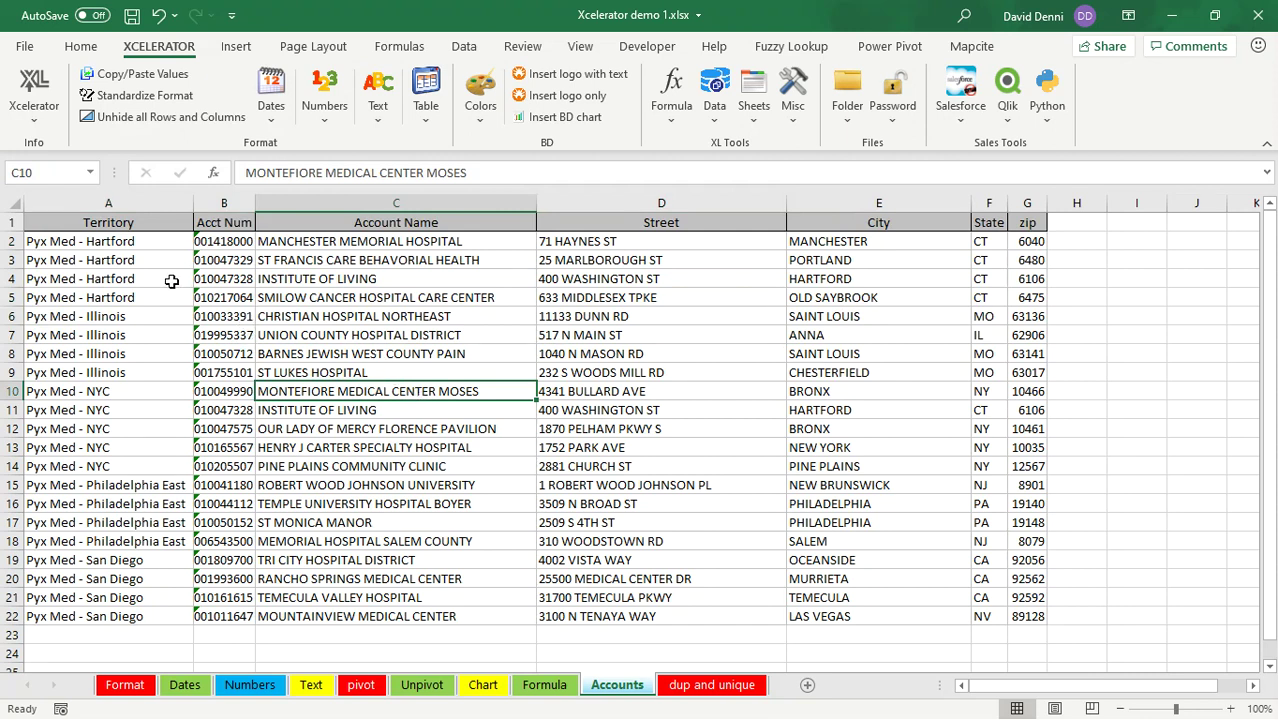
pyautogui.moveTo(128, 222); pyautogui.dragTo(1016, 617)
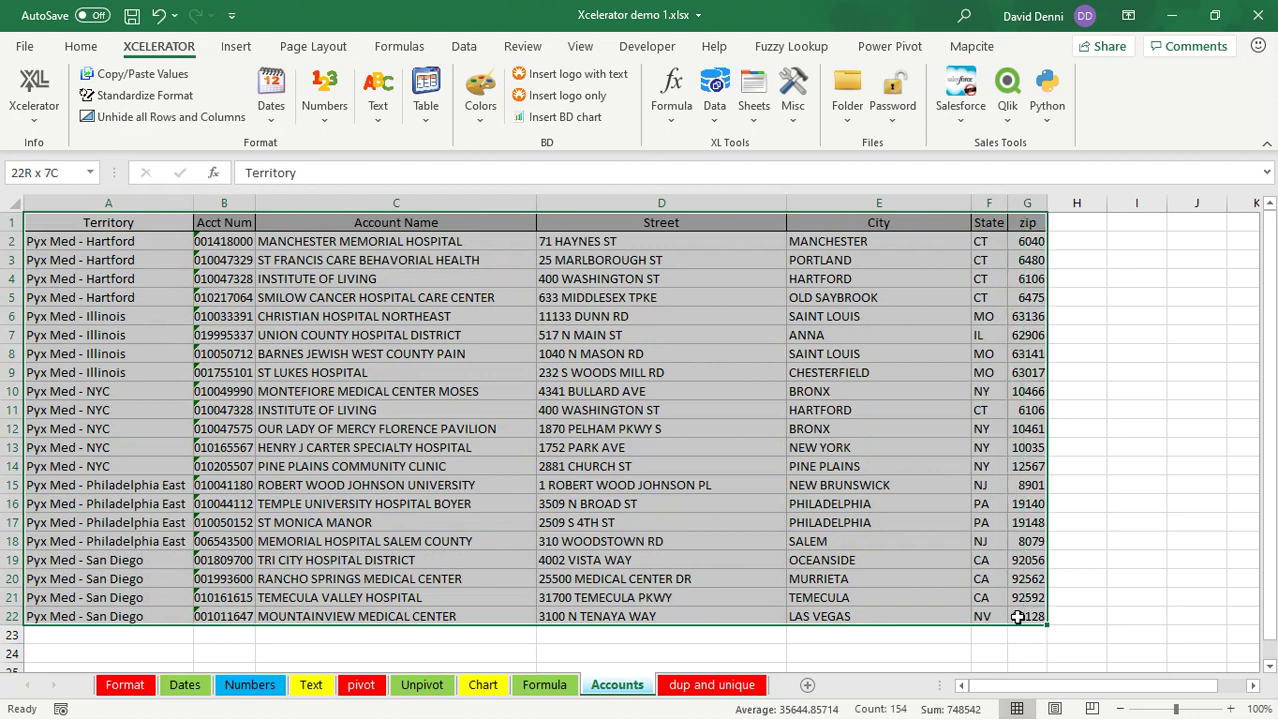
pyautogui.click(714, 117)
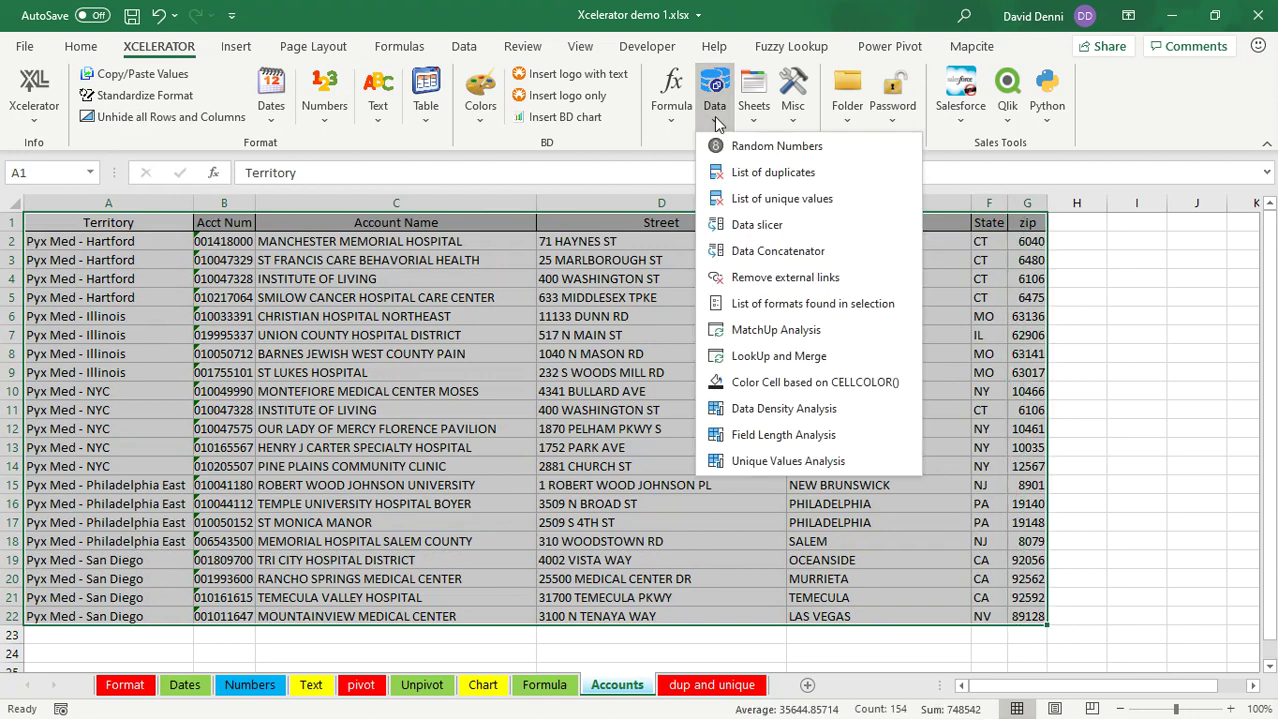
pyautogui.click(831, 410)
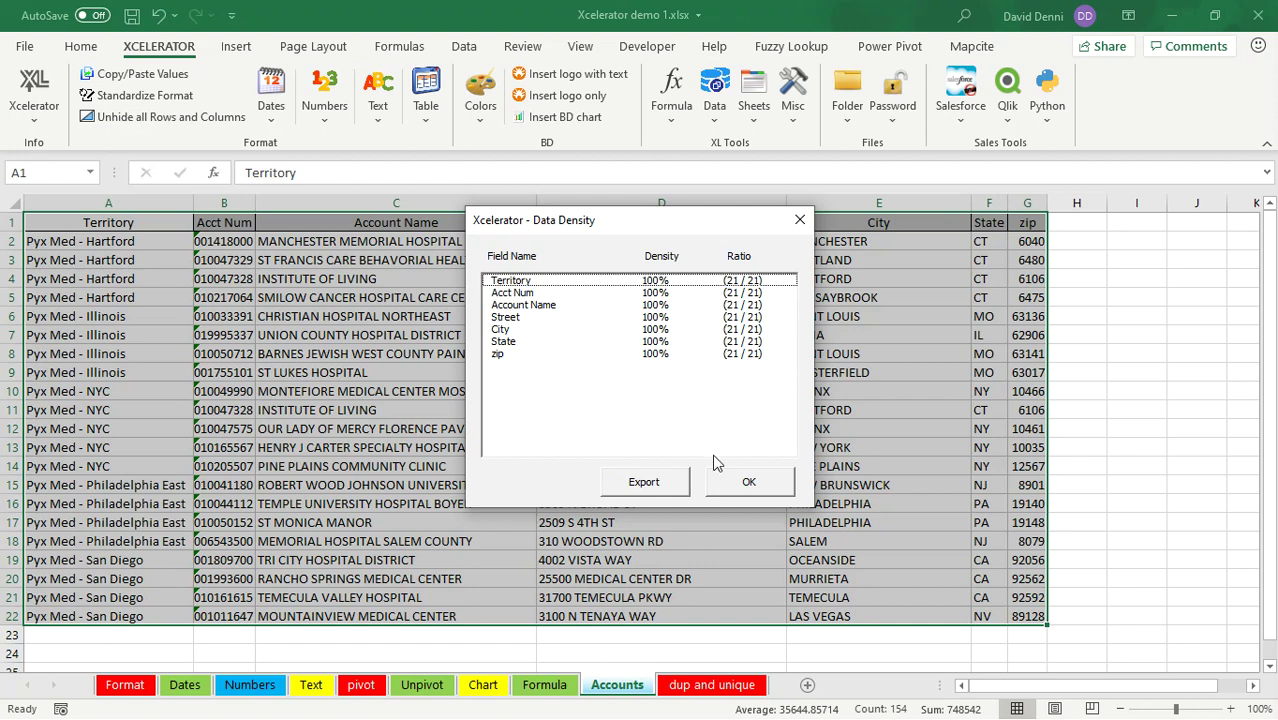
# Step: Export the data density results to a new workbook, and close that workbook
pyautogui.click(641, 482)
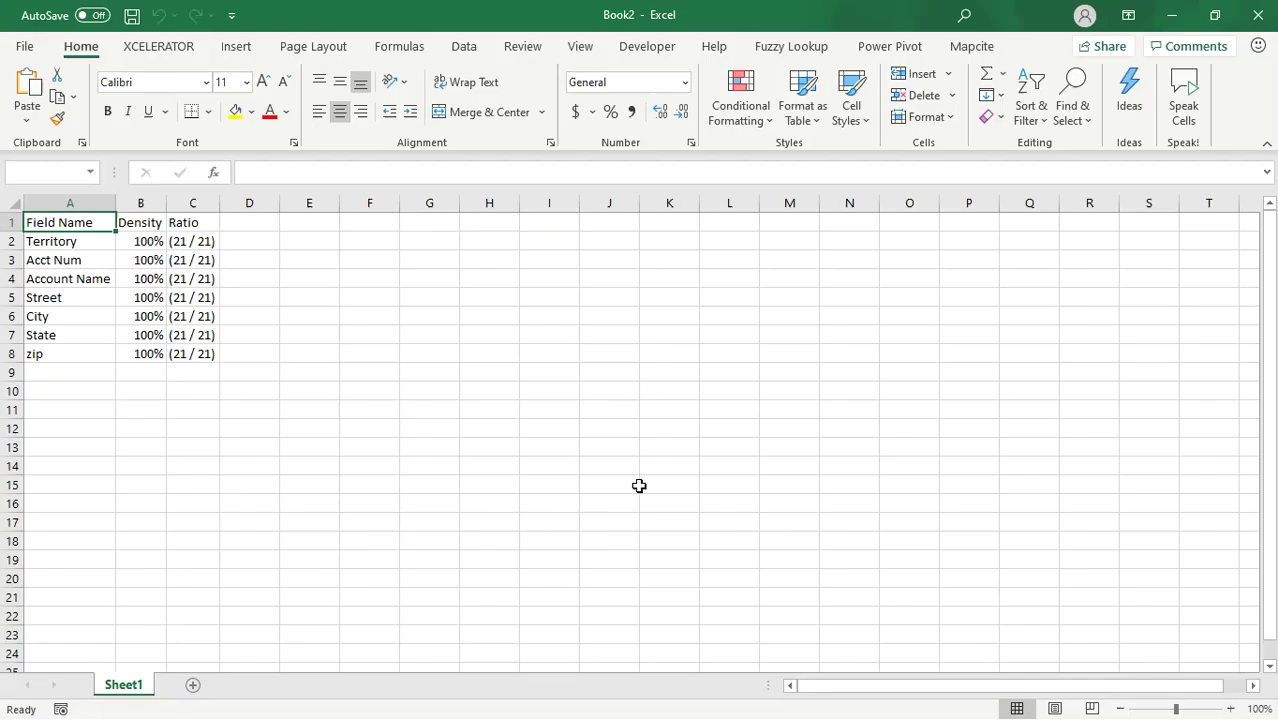
pyautogui.click(1252, 24)
pyautogui.click(717, 477)
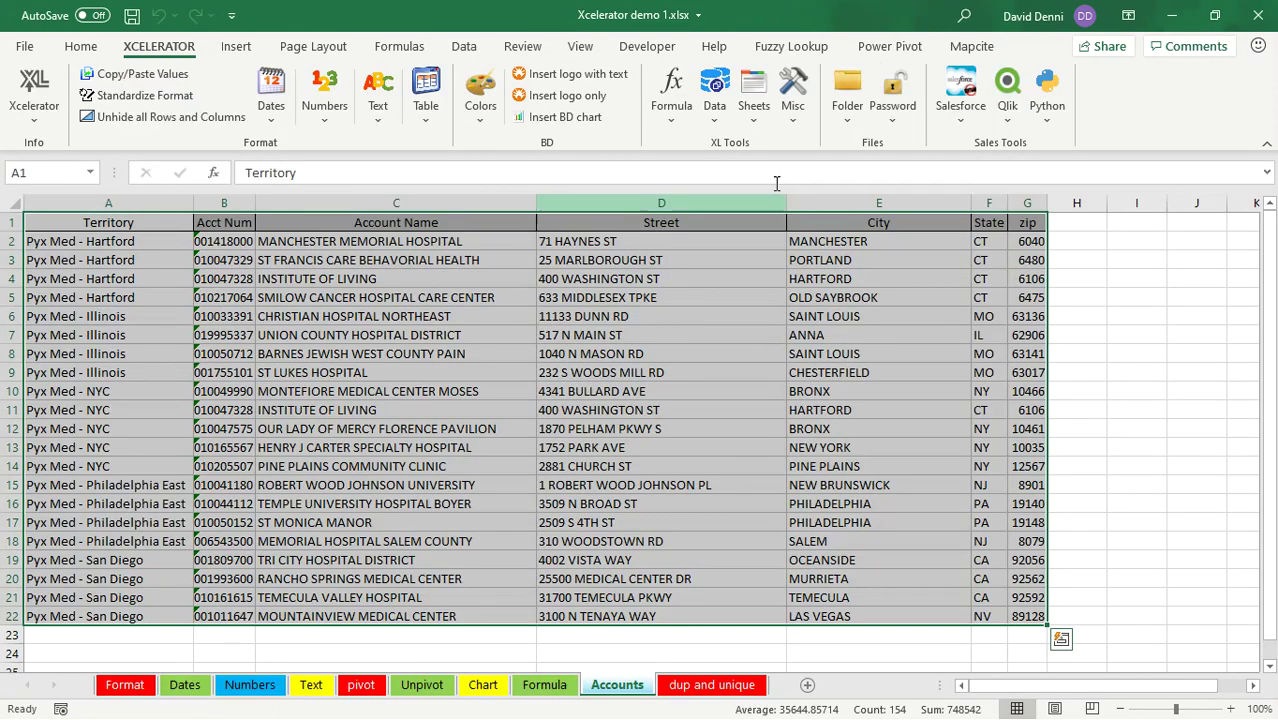
# Step: Run a Field Length Analysis on the accounts table and examine the minimum and maximum lengths of Territory, State and zip
pyautogui.click(716, 112)
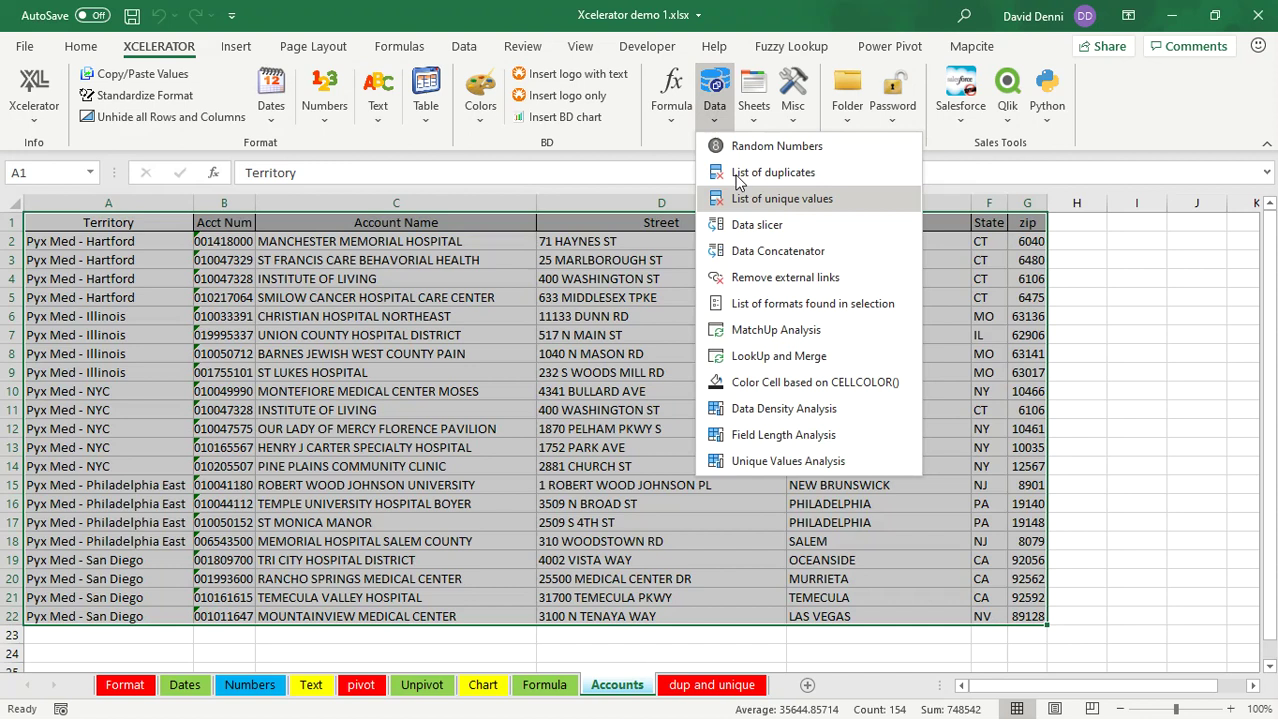
pyautogui.click(833, 440)
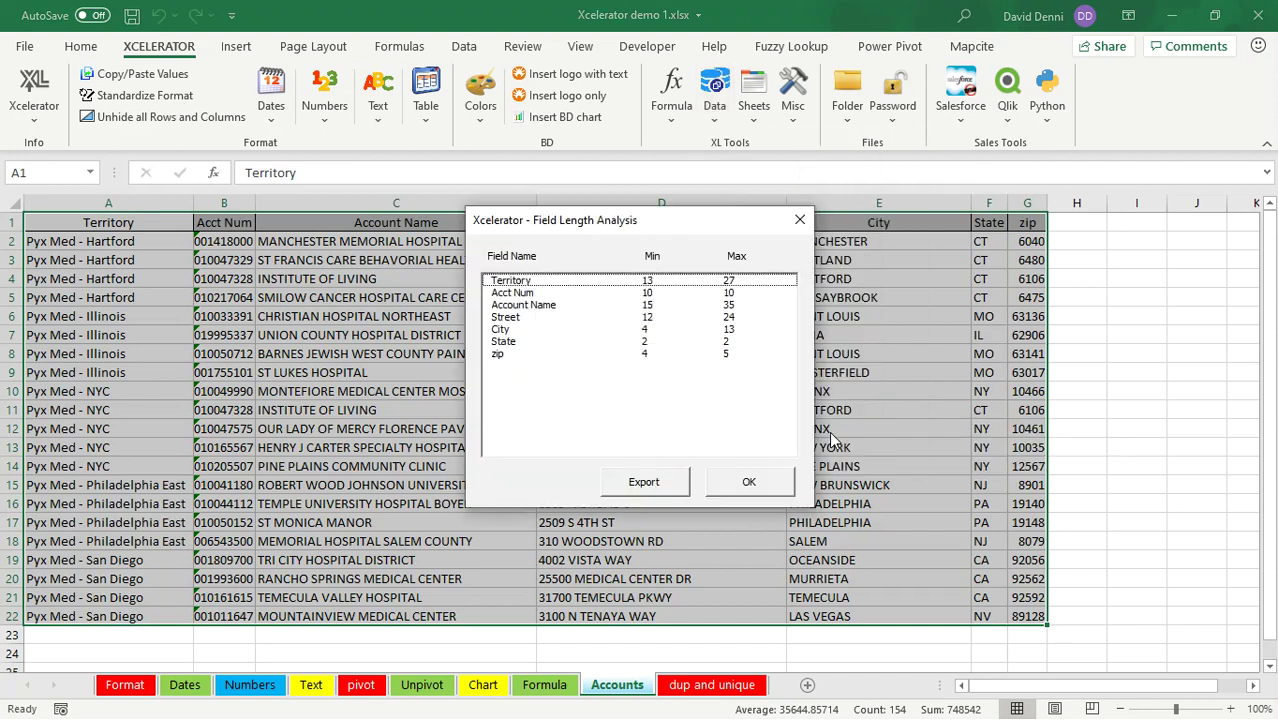
pyautogui.click(542, 283)
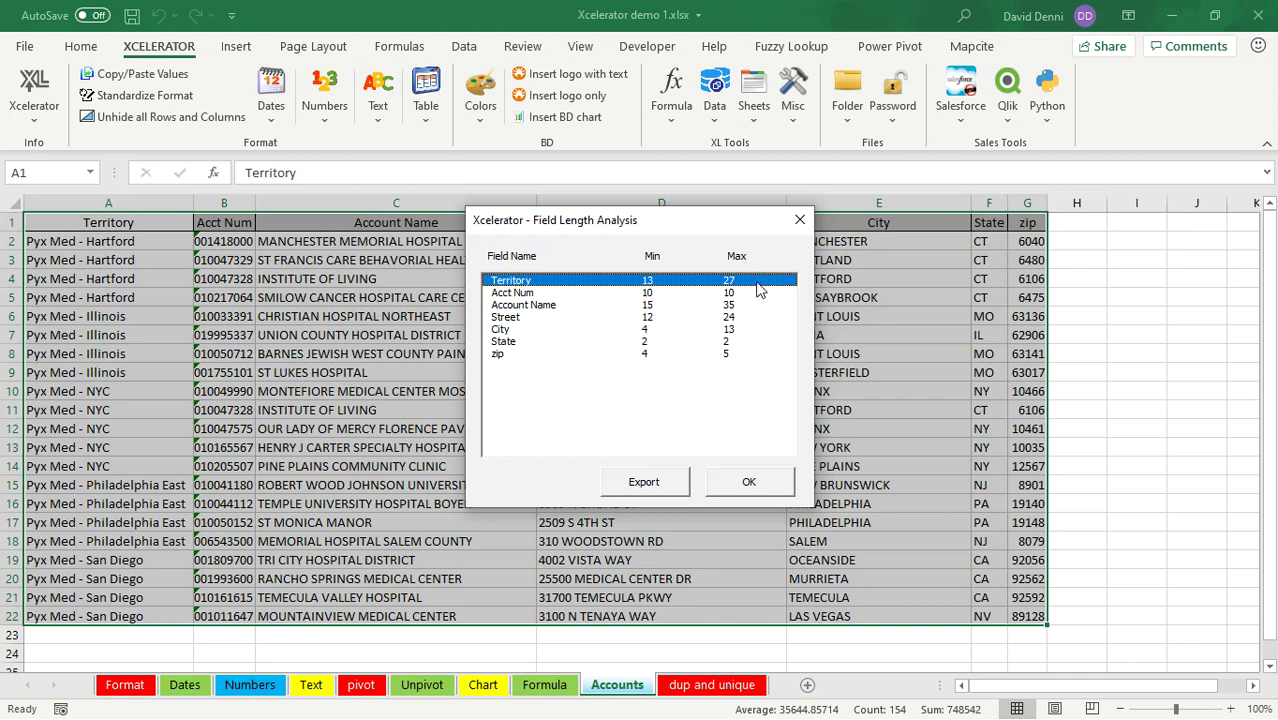
pyautogui.click(519, 344)
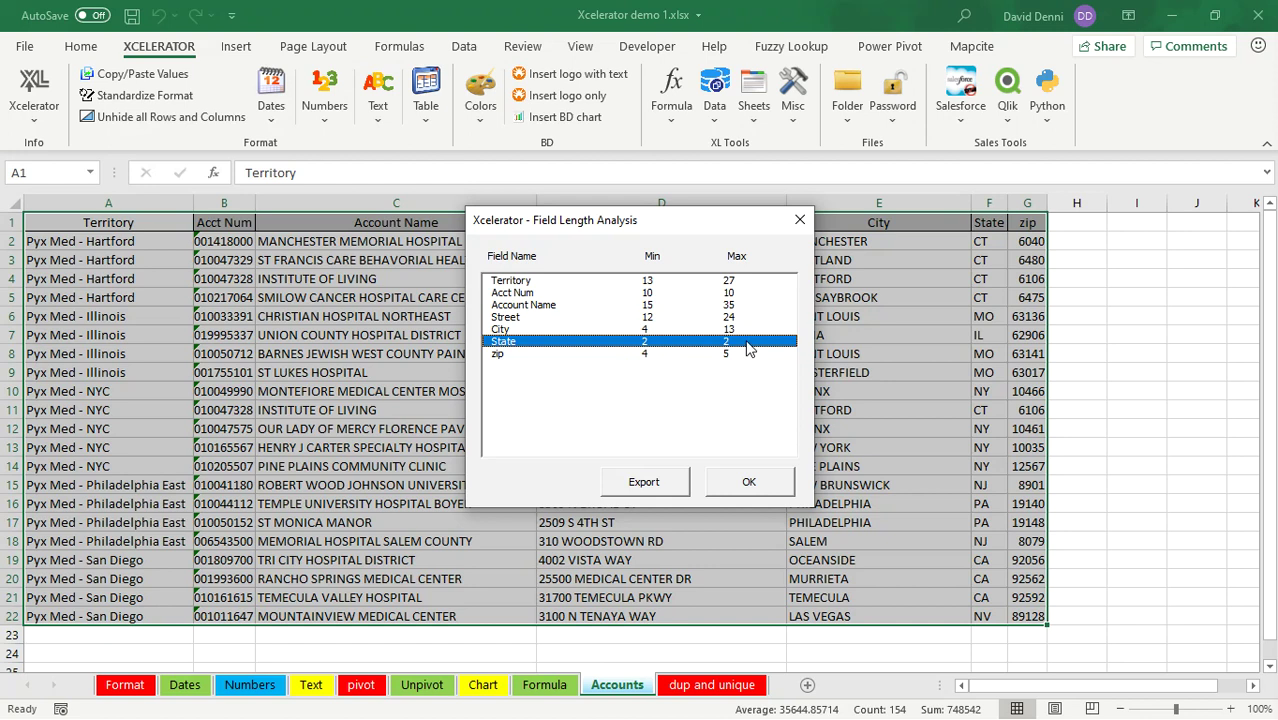
pyautogui.click(527, 355)
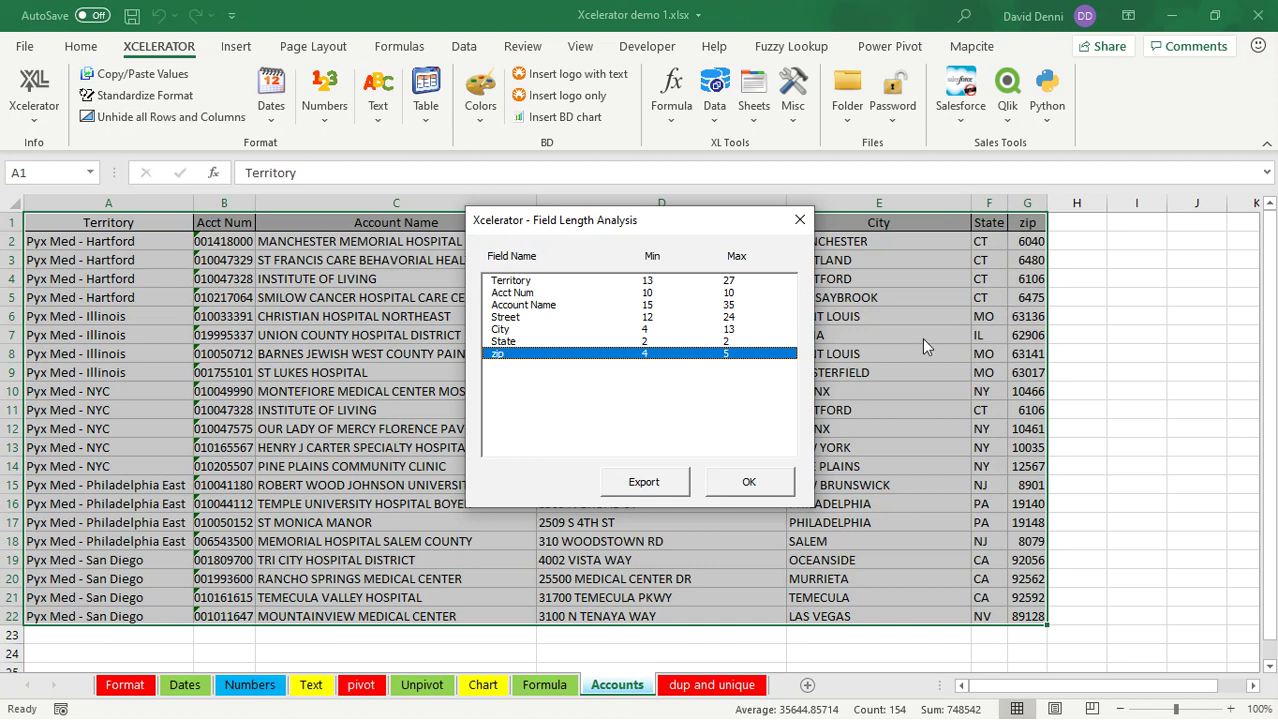
pyautogui.click(748, 482)
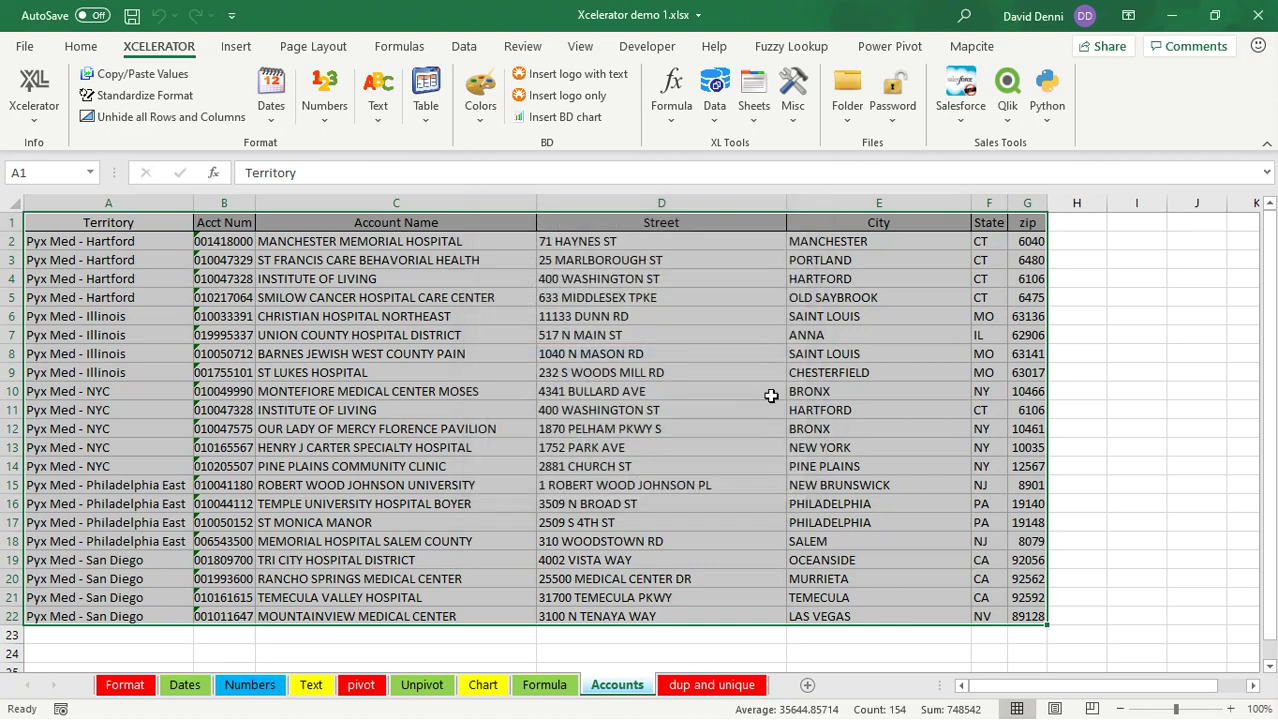
# Step: Run a Unique Values Analysis on the accounts table and examine the counts for Territory and Acct Num
pyautogui.click(715, 118)
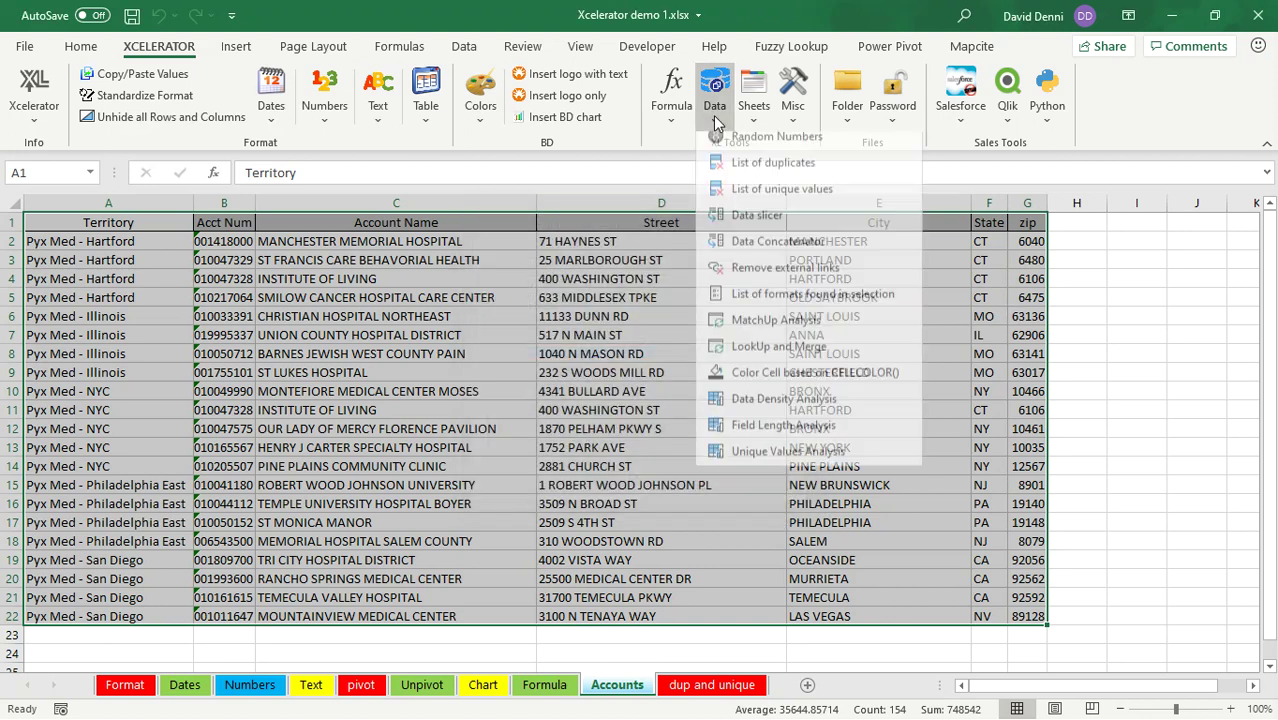
pyautogui.click(835, 462)
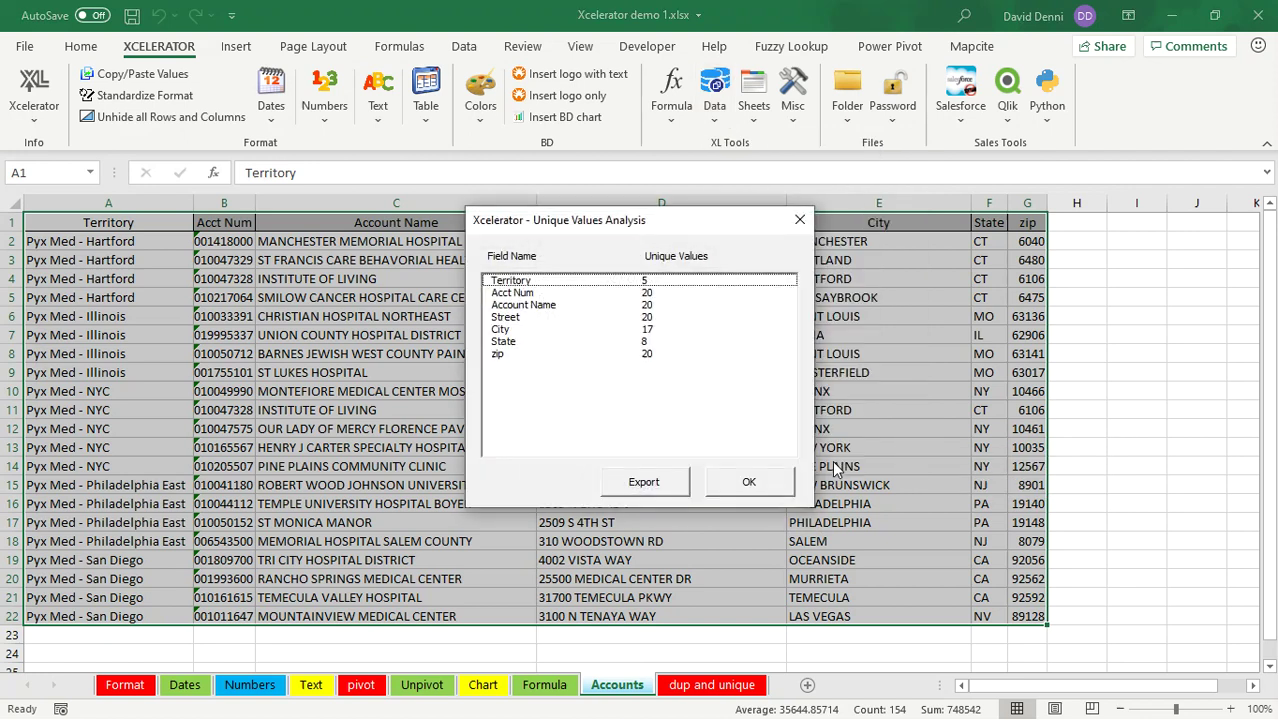
pyautogui.click(551, 283)
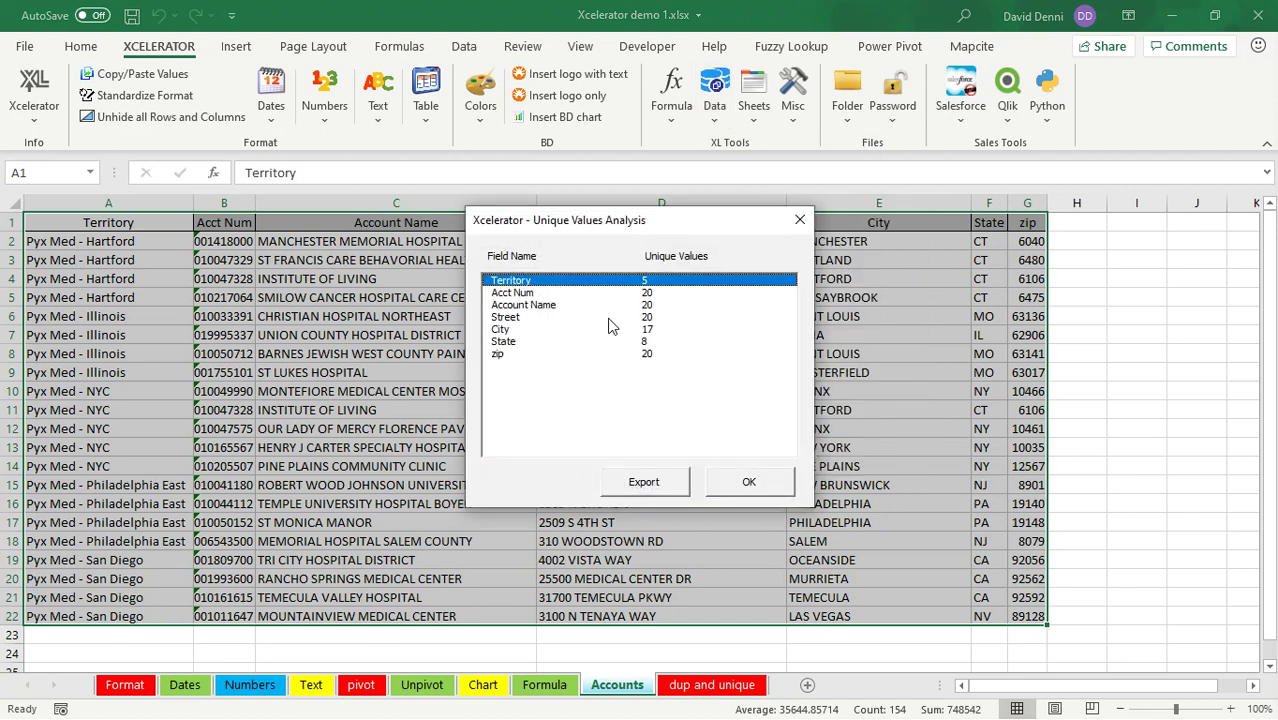
pyautogui.click(552, 294)
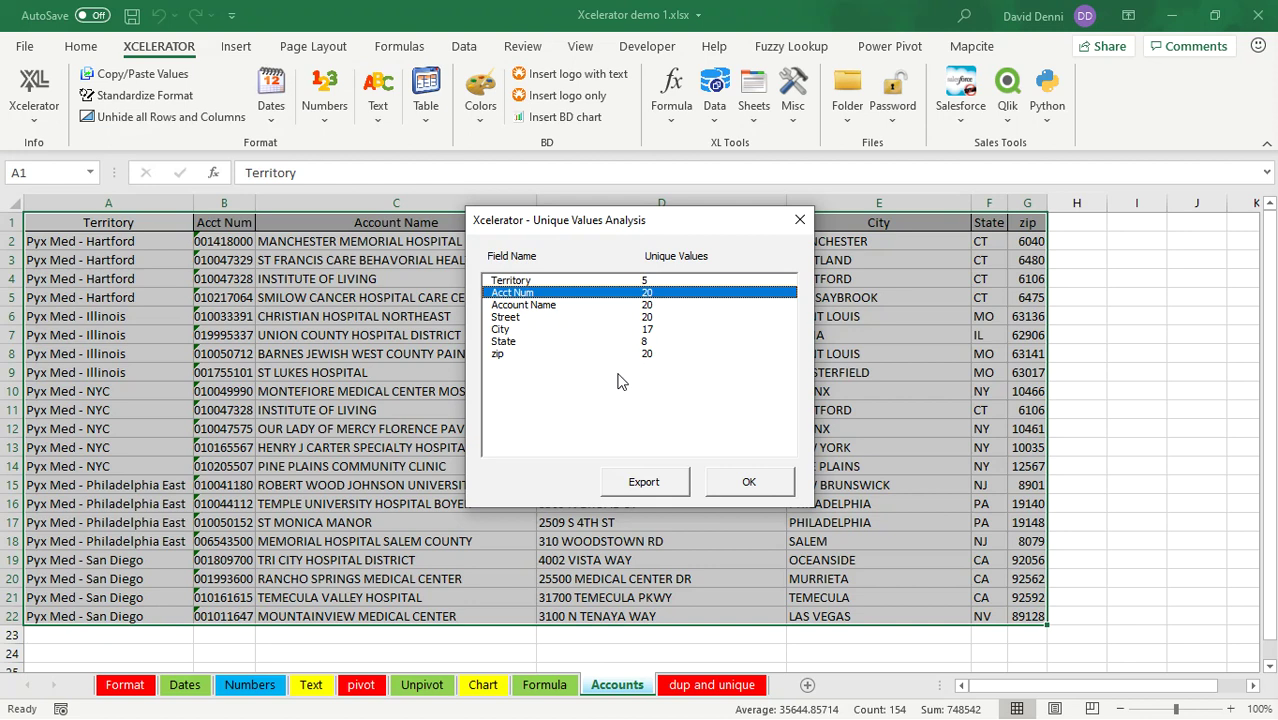
pyautogui.click(760, 485)
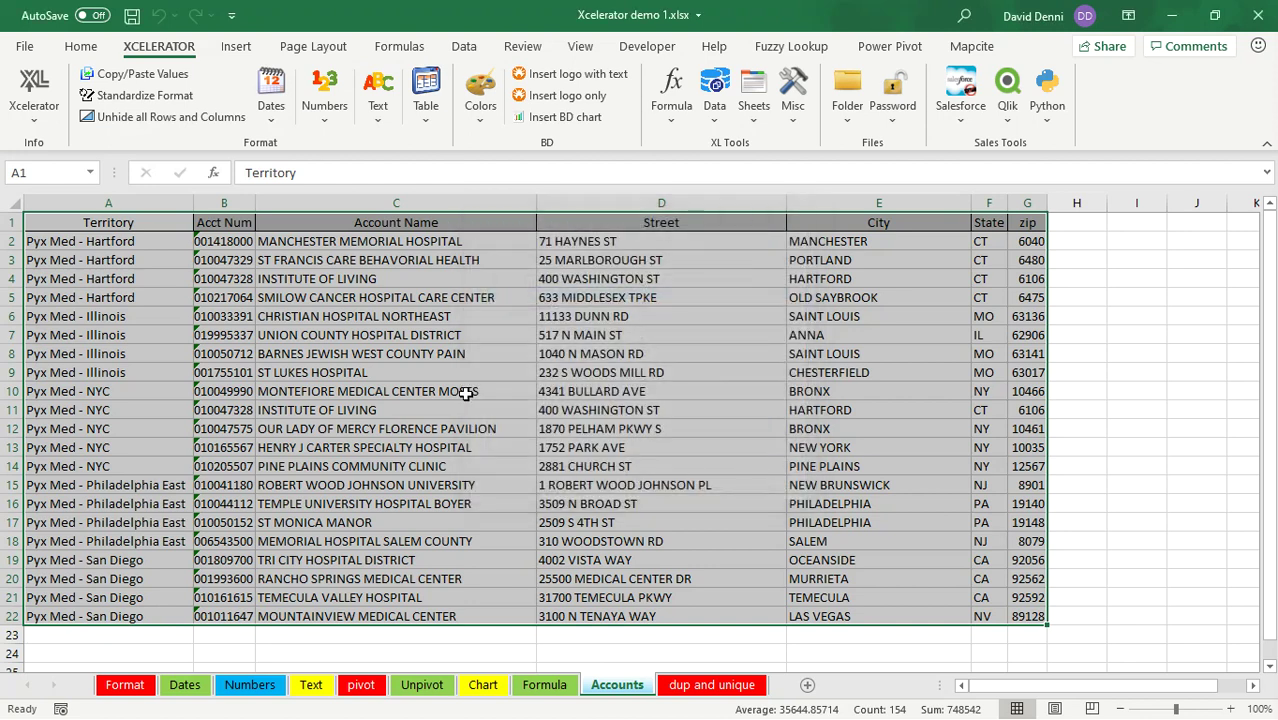
pyautogui.click(457, 390)
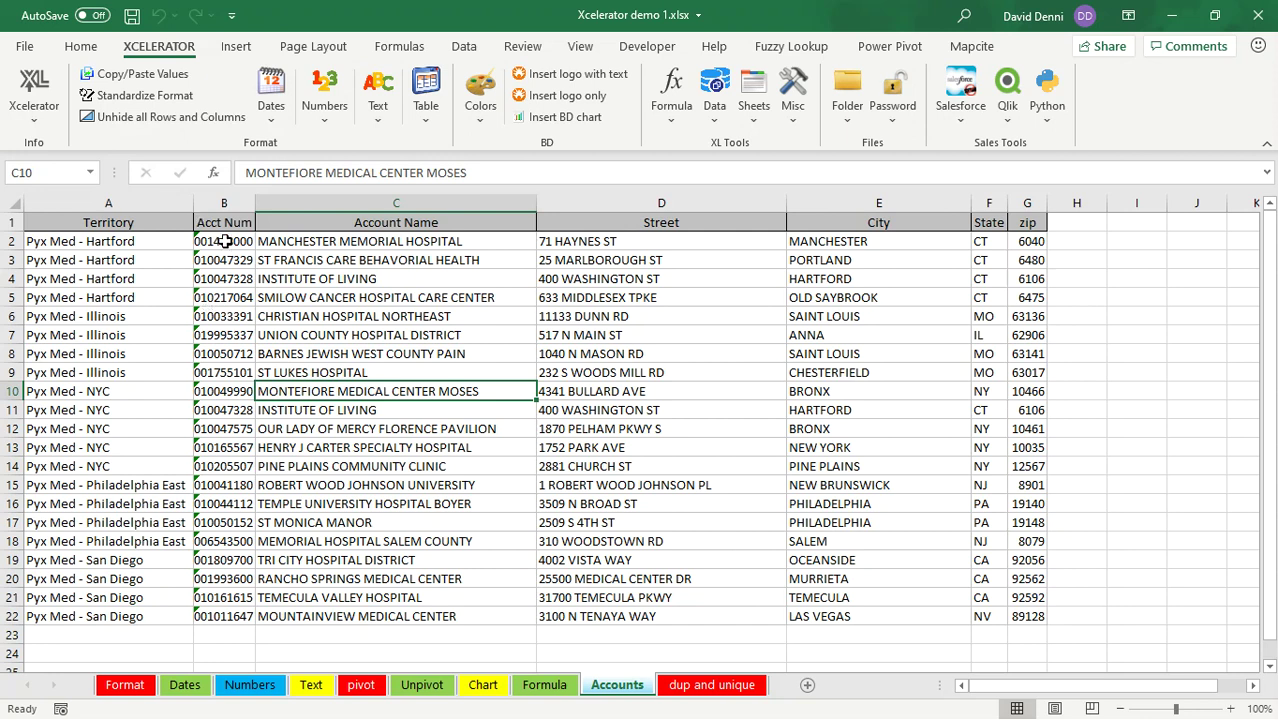
# Step: List the duplicates among the account numbers in B2:B22 and colour the duplicate cells red
pyautogui.moveTo(226, 241); pyautogui.dragTo(228, 616)
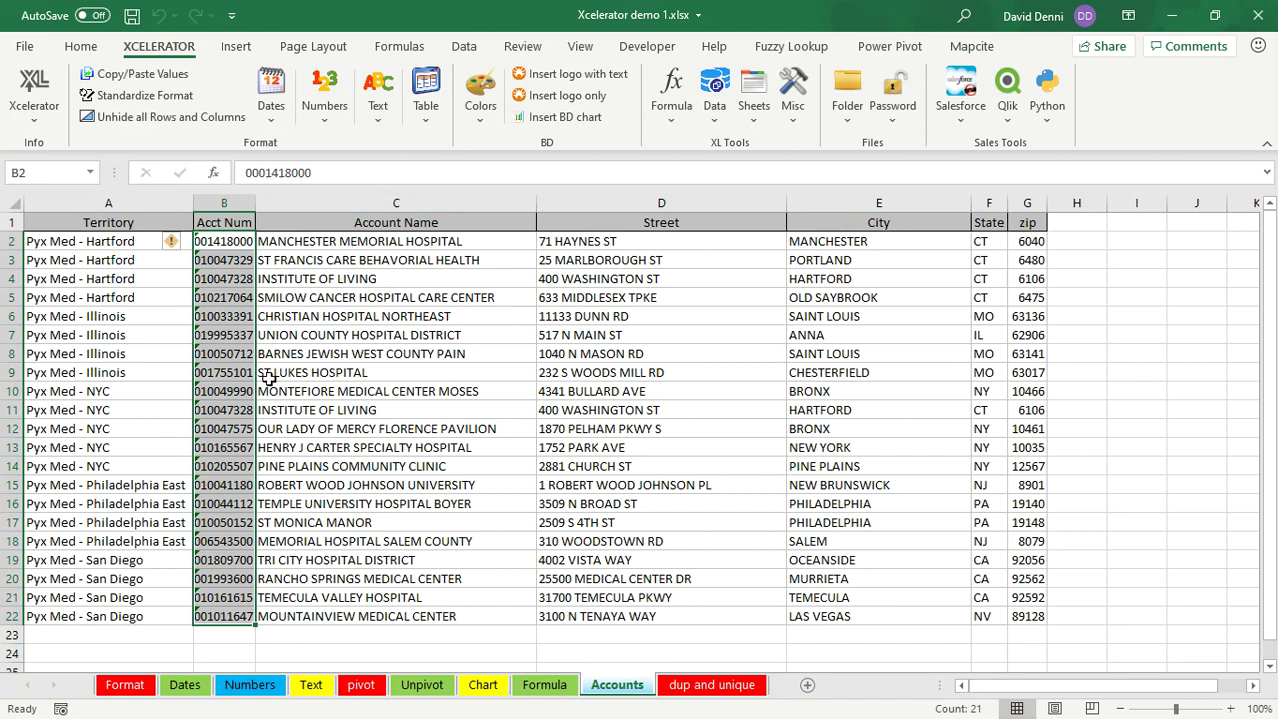
pyautogui.click(714, 110)
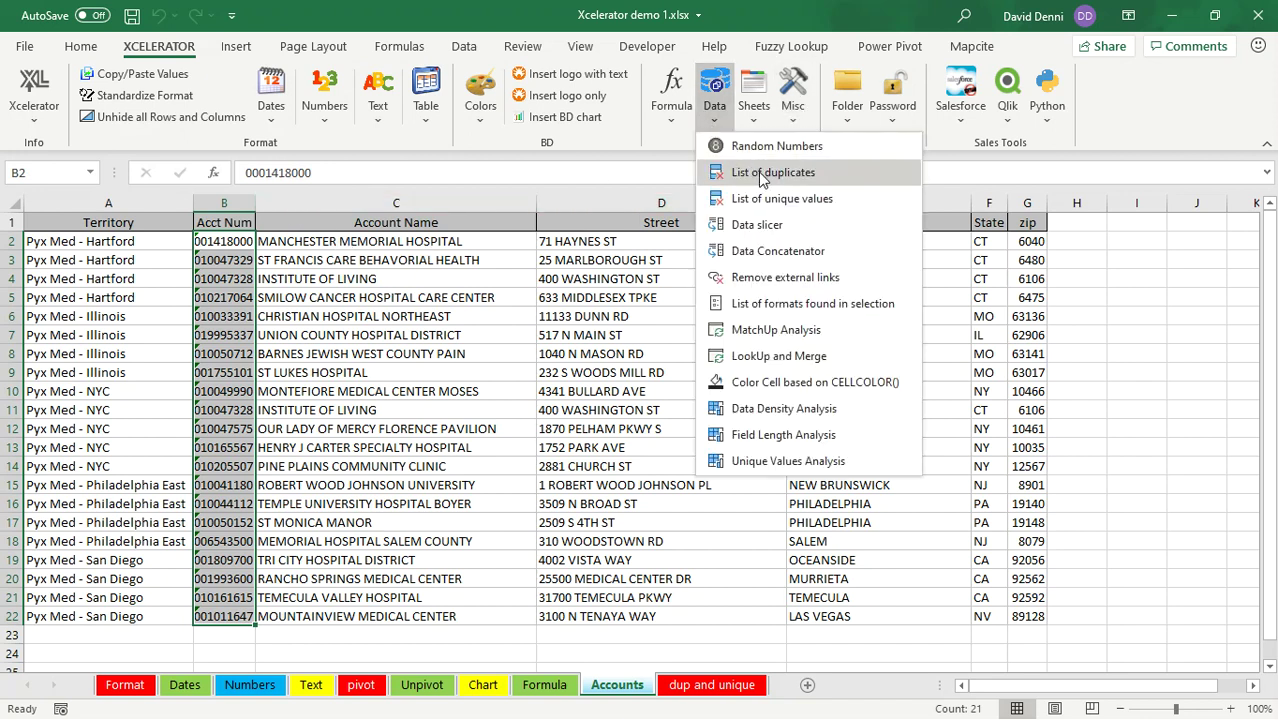
pyautogui.click(759, 172)
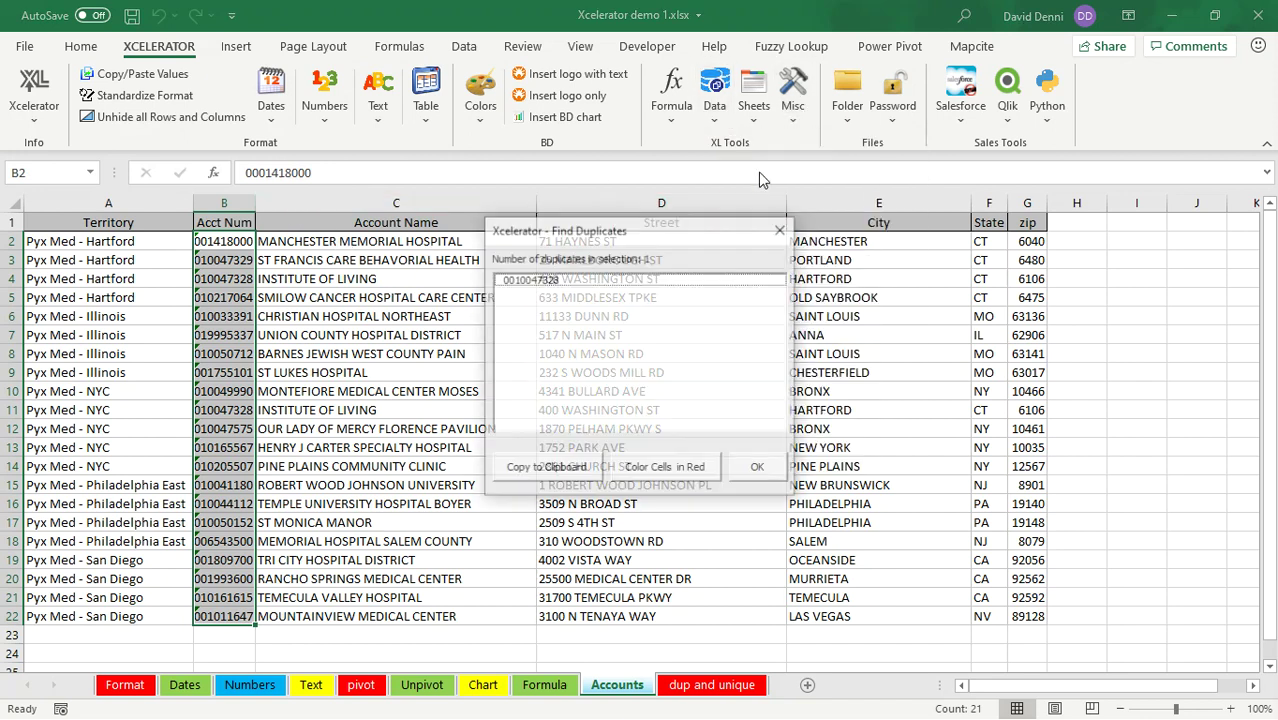
pyautogui.click(549, 284)
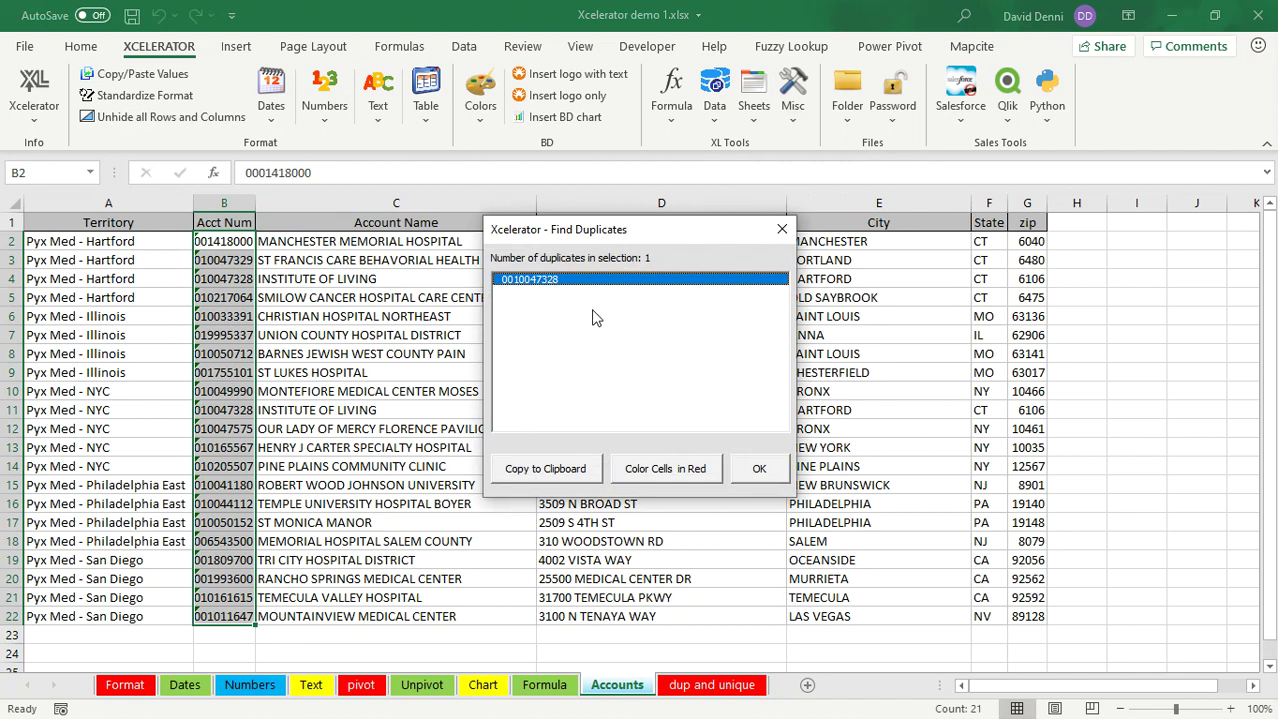
pyautogui.click(665, 472)
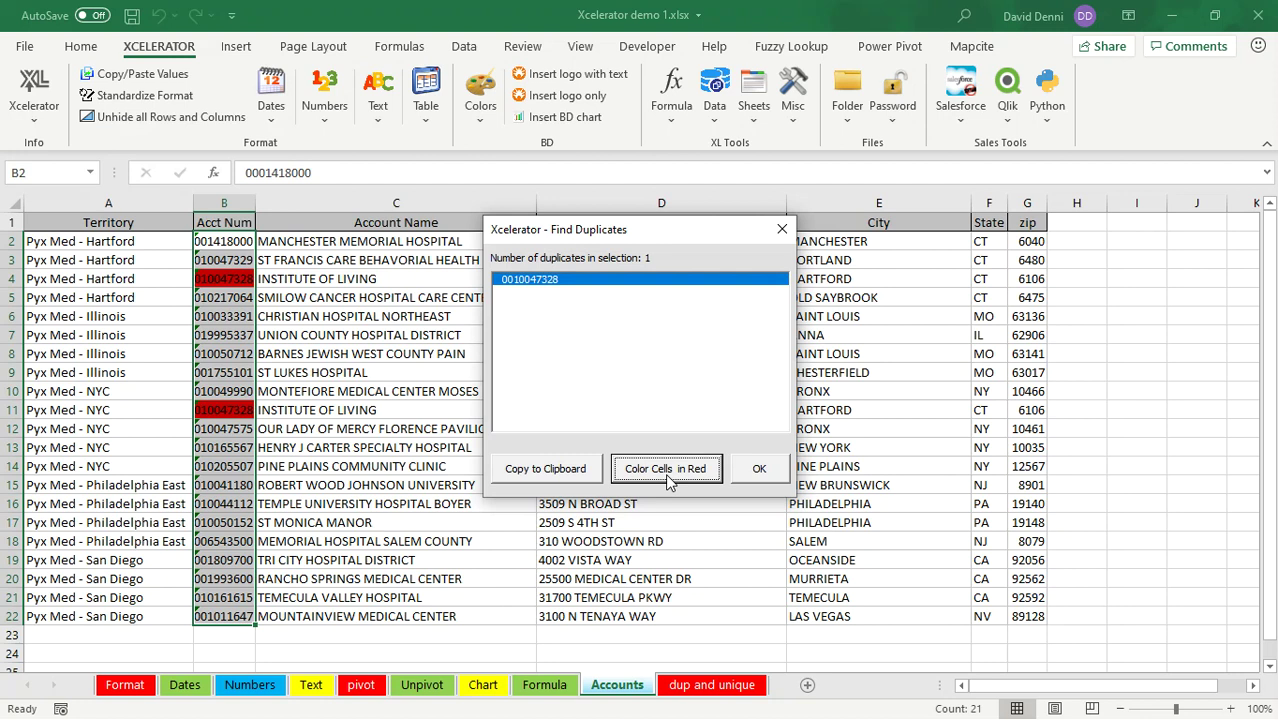
pyautogui.click(748, 474)
pyautogui.click(443, 467)
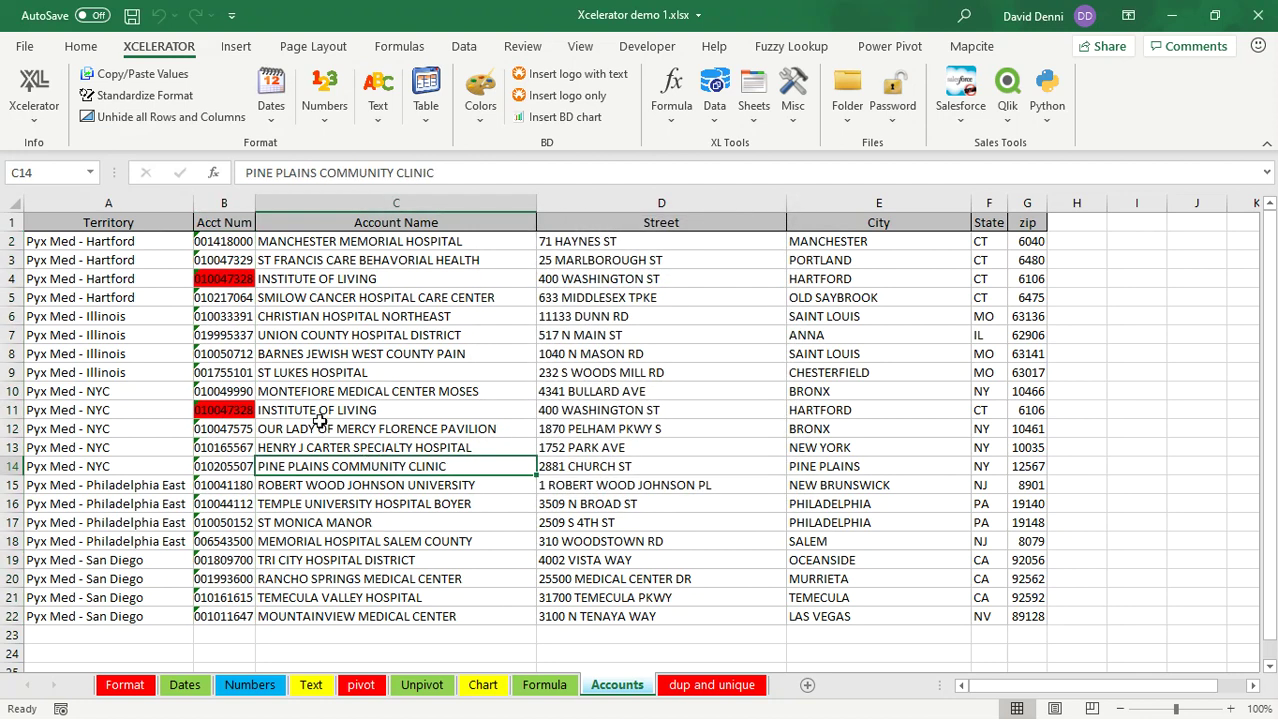
# Step: Compare the two INSTITUTE OF LIVING rows marked as duplicates, and delete the Pyx Med - NYC one in row 11
pyautogui.click(9, 410)
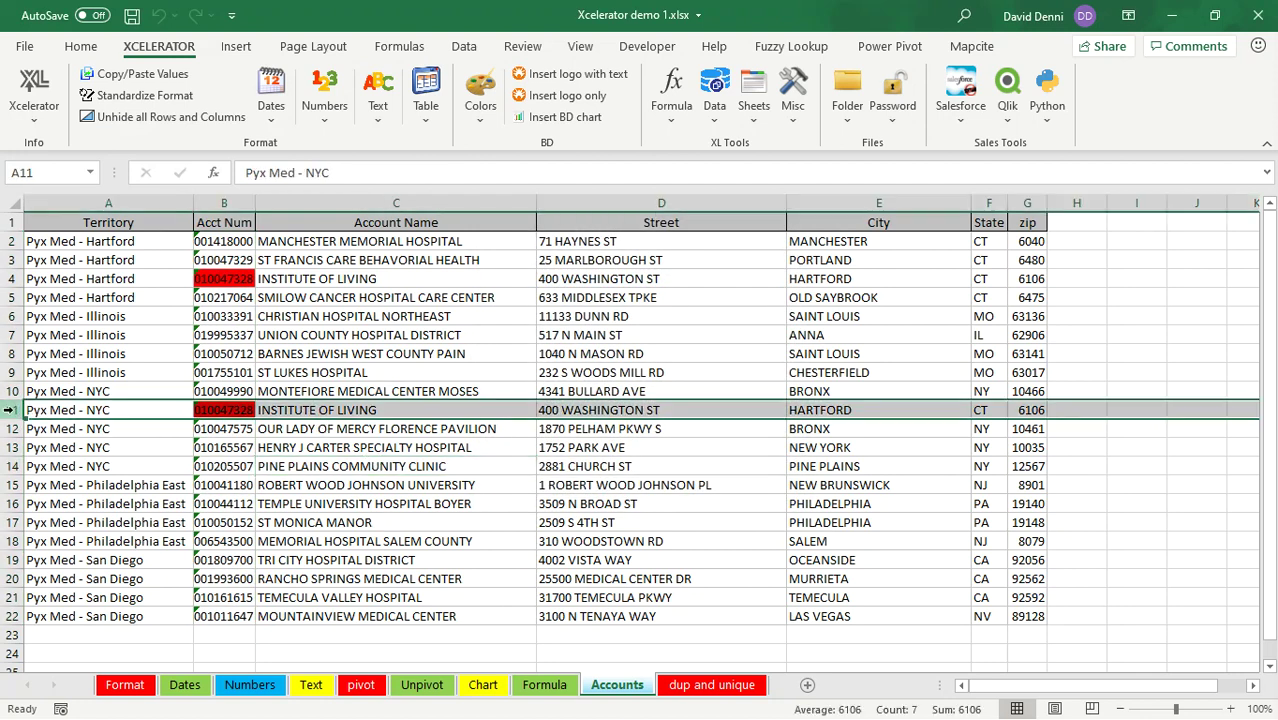
pyautogui.keyDown('ctrl'); pyautogui.click(8, 279); pyautogui.keyUp('ctrl')
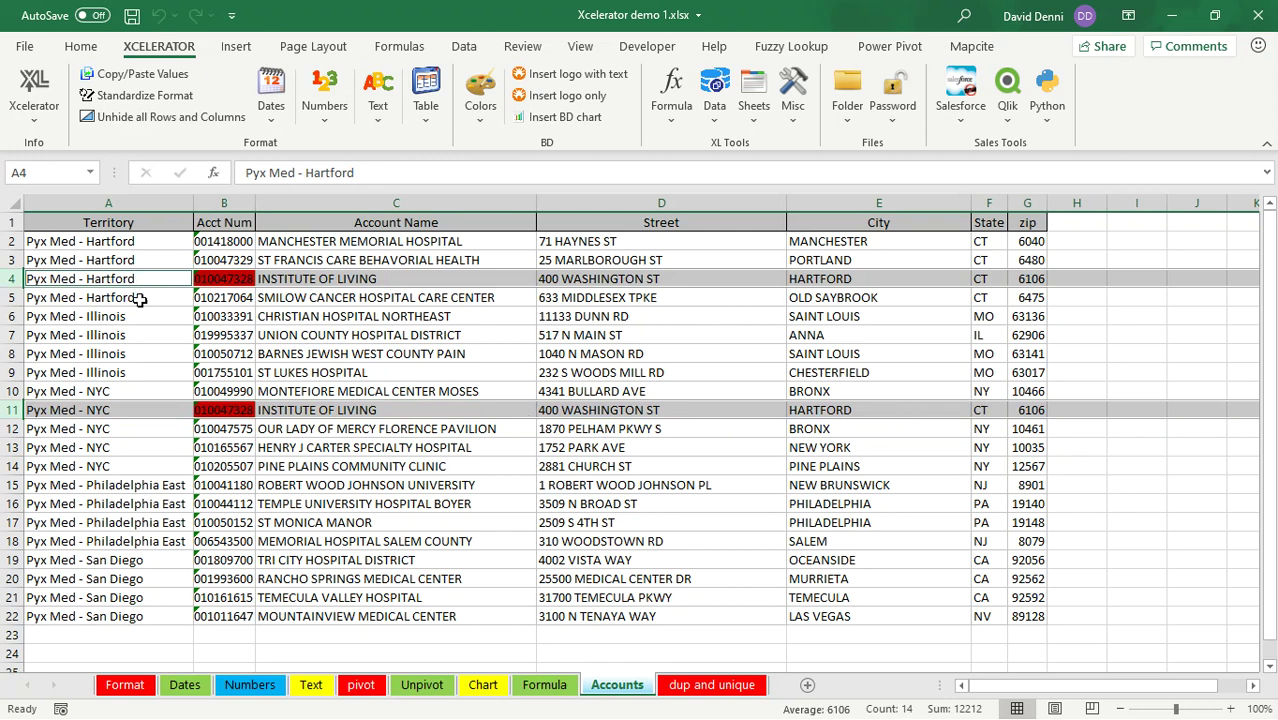
pyautogui.click(230, 488)
pyautogui.click(12, 410)
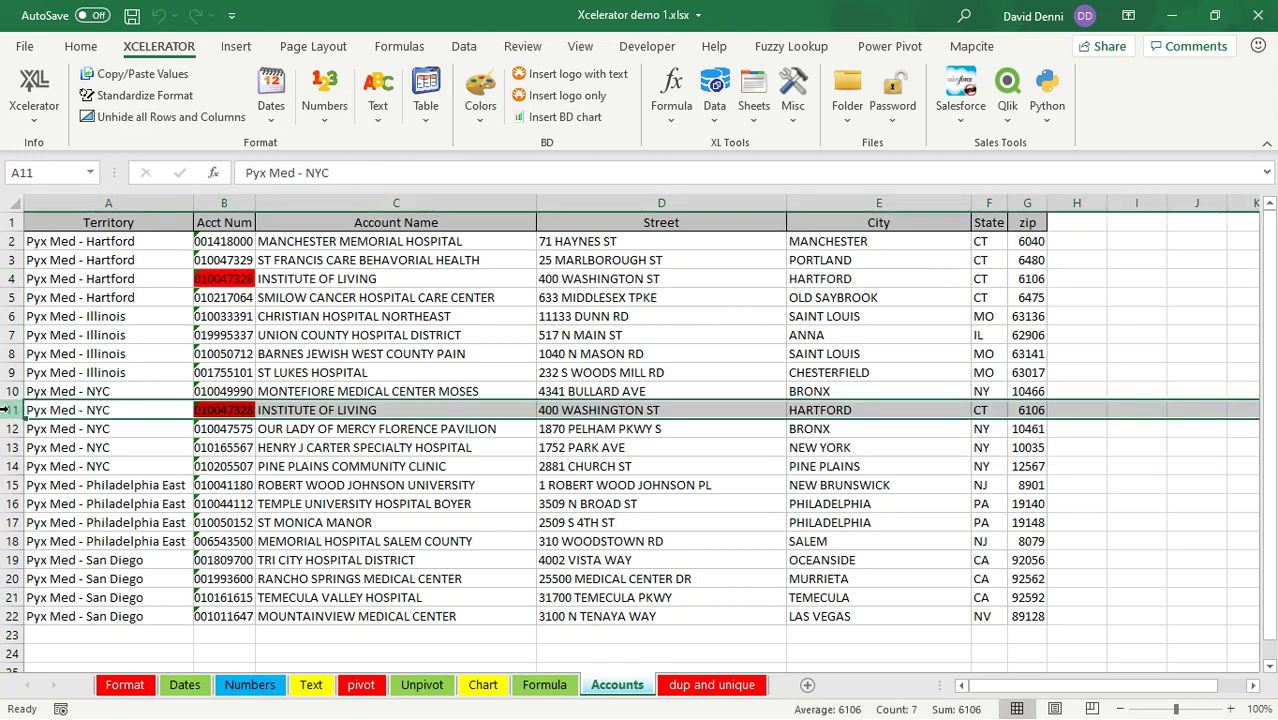
pyautogui.rightClick(12, 410)
pyautogui.click(93, 266)
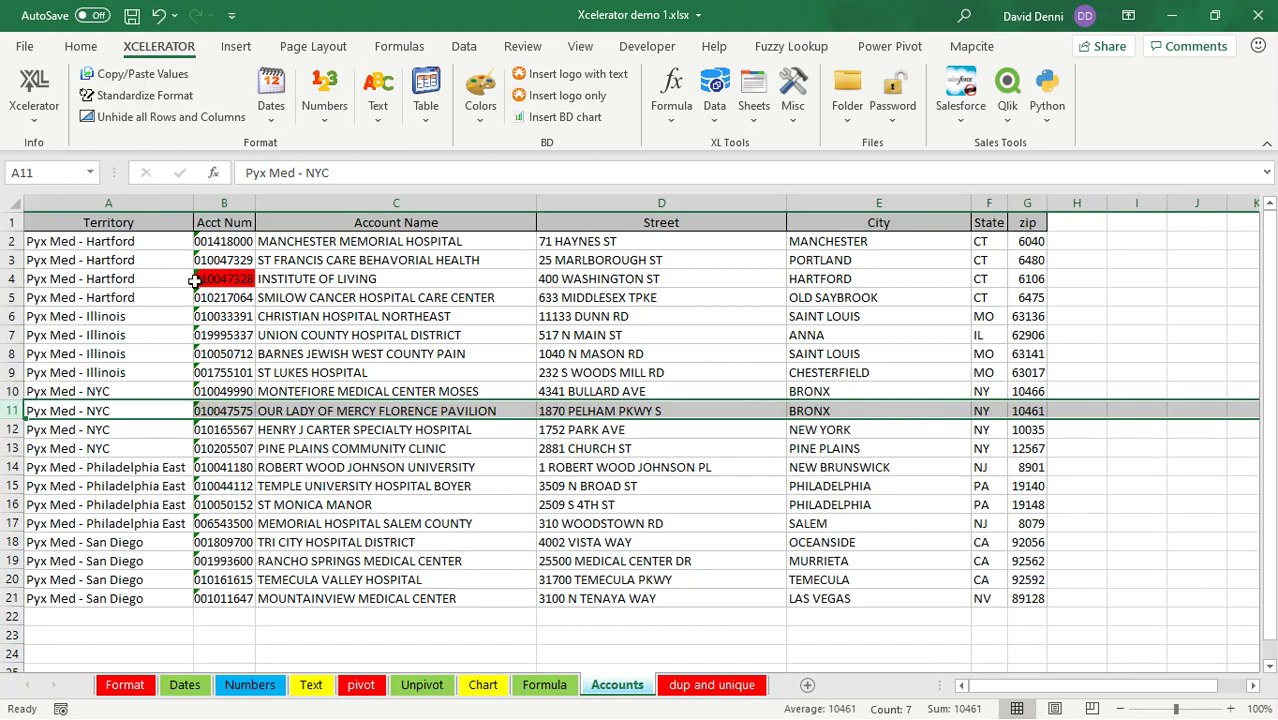
# Step: Remove the red fill from the account number in B4
pyautogui.click(224, 279)
pyautogui.click(74, 47)
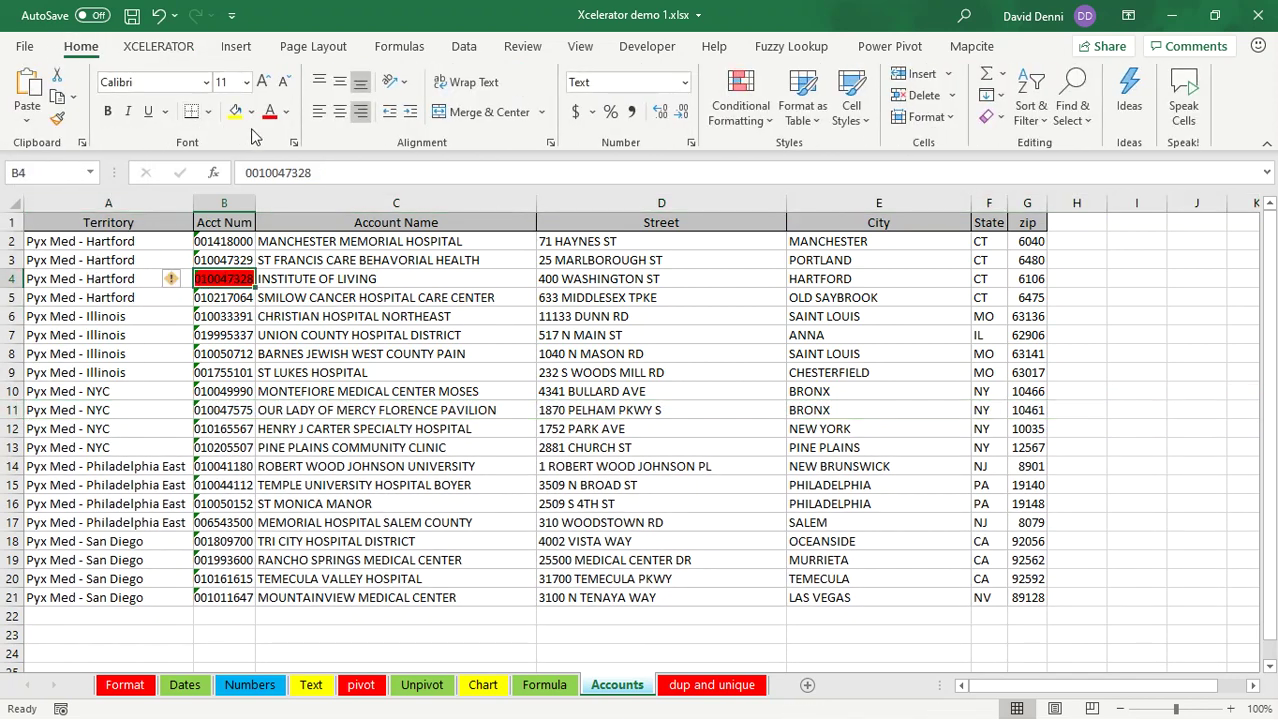
pyautogui.click(251, 111)
pyautogui.click(272, 318)
pyautogui.click(442, 447)
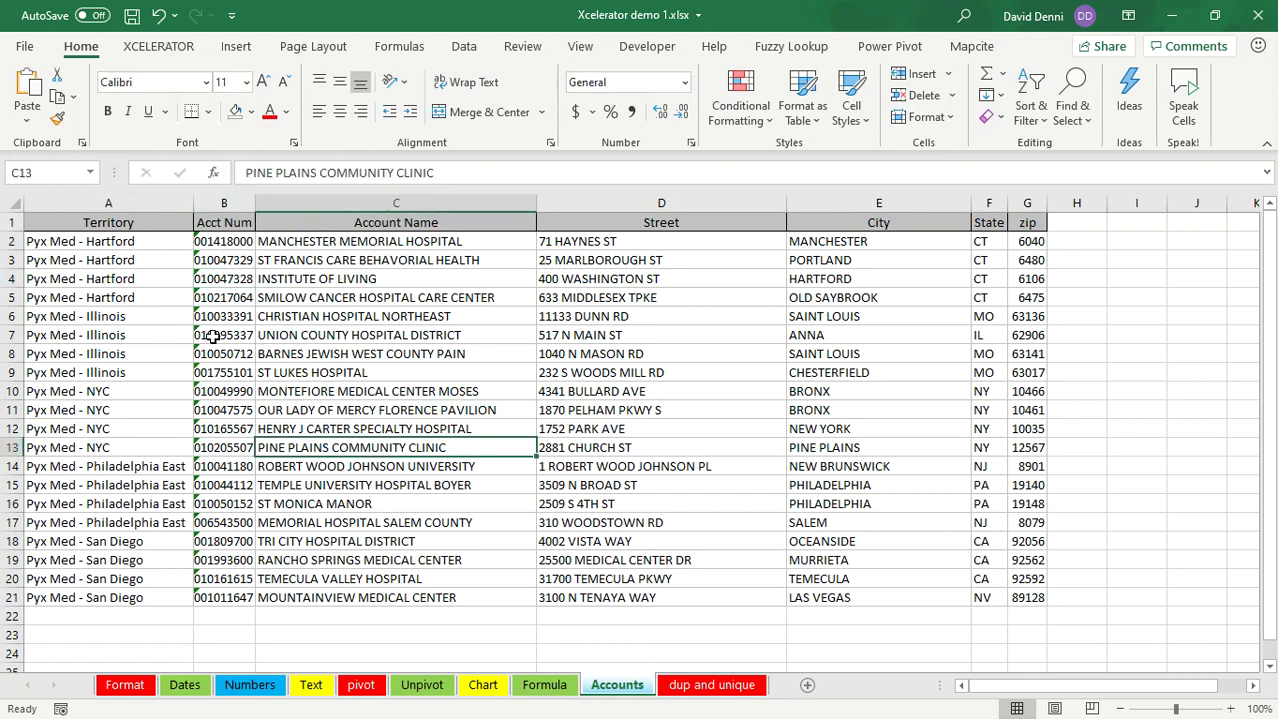
# Step: Convert the text account numbers in B2:B21 of the Accounts sheet to actual numeric values
pyautogui.moveTo(222, 241); pyautogui.dragTo(228, 600)
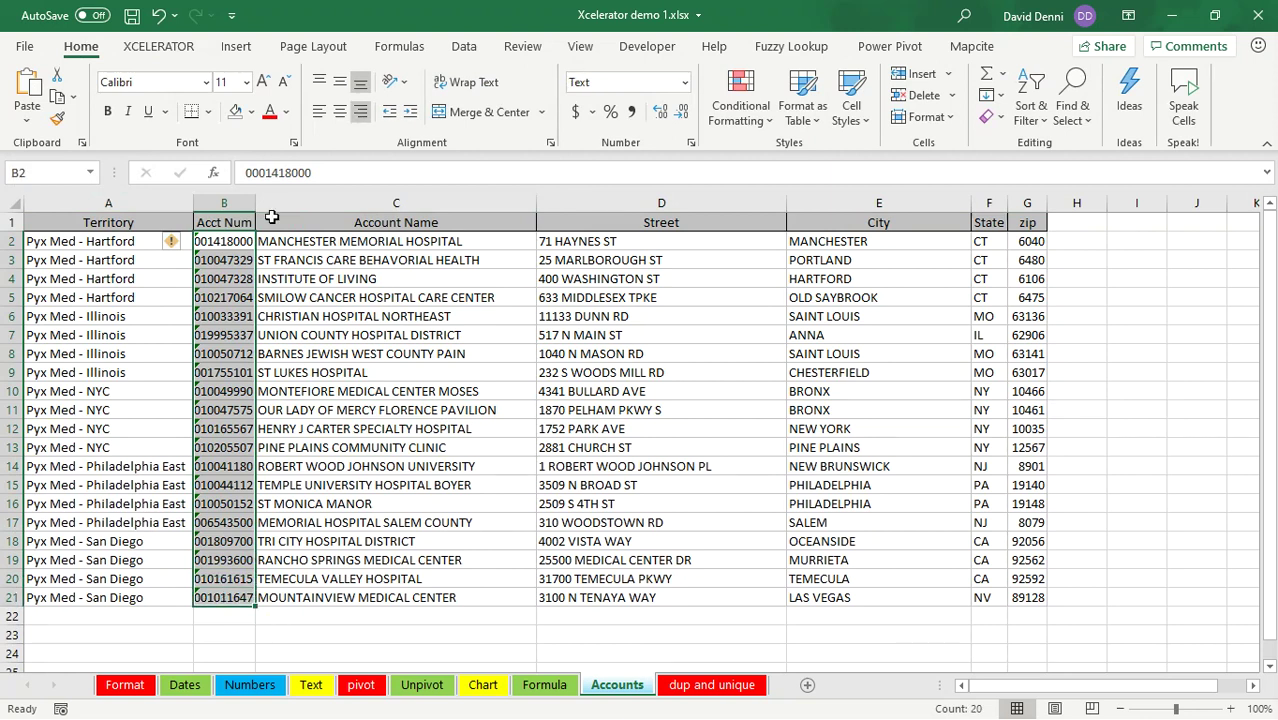
pyautogui.click(152, 47)
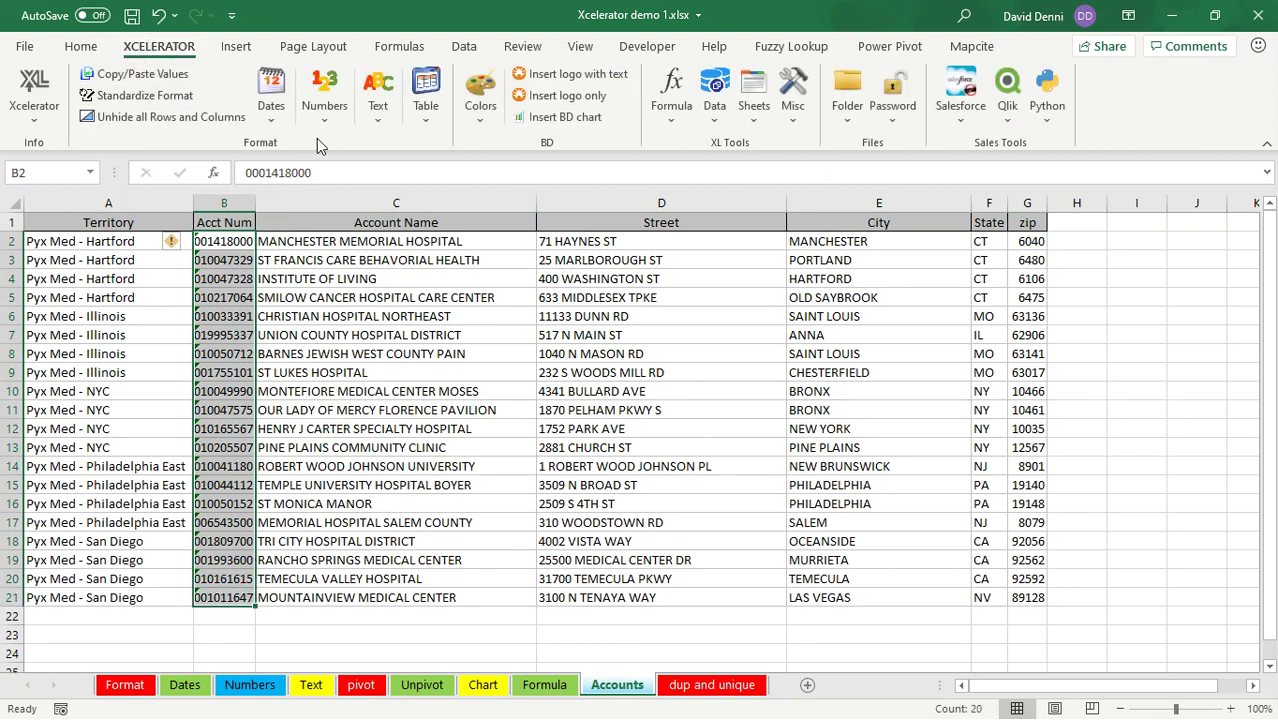
pyautogui.click(340, 115)
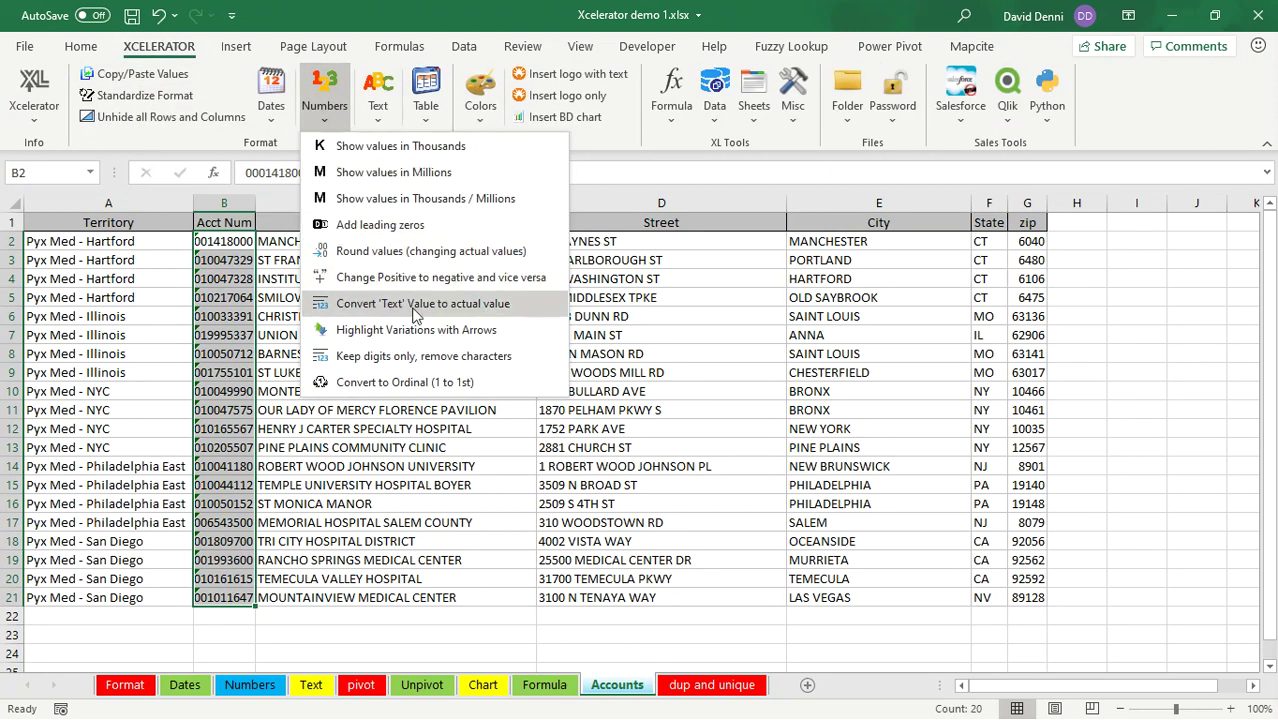
pyautogui.click(506, 305)
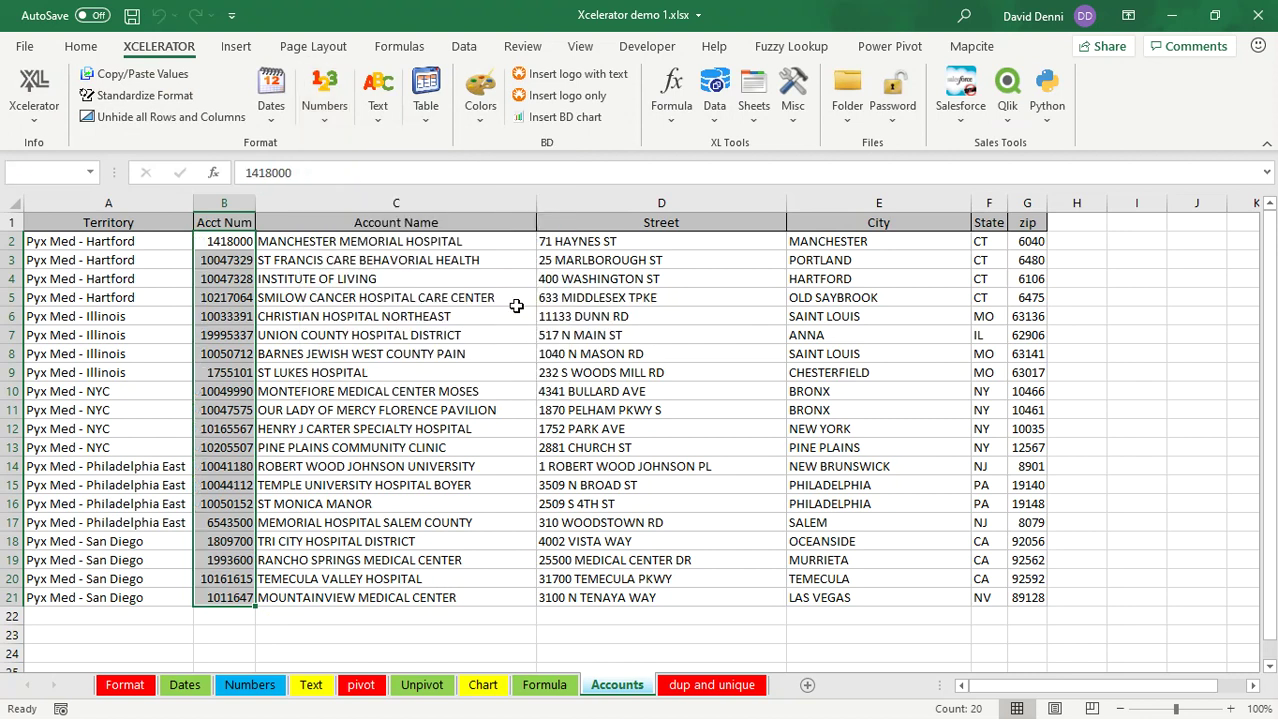
pyautogui.click(441, 335)
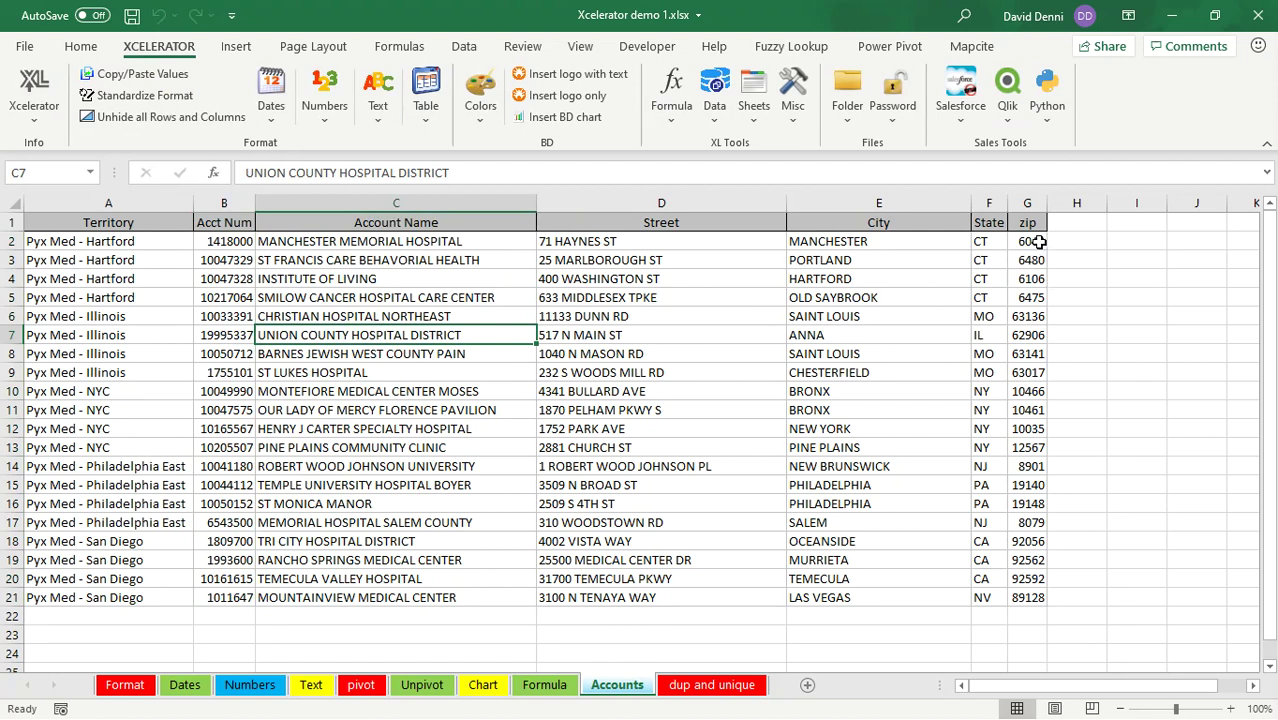
# Step: Add leading zeros to the zip codes in G2:G21 using a field length of 5
pyautogui.moveTo(1032, 242); pyautogui.dragTo(1029, 597)
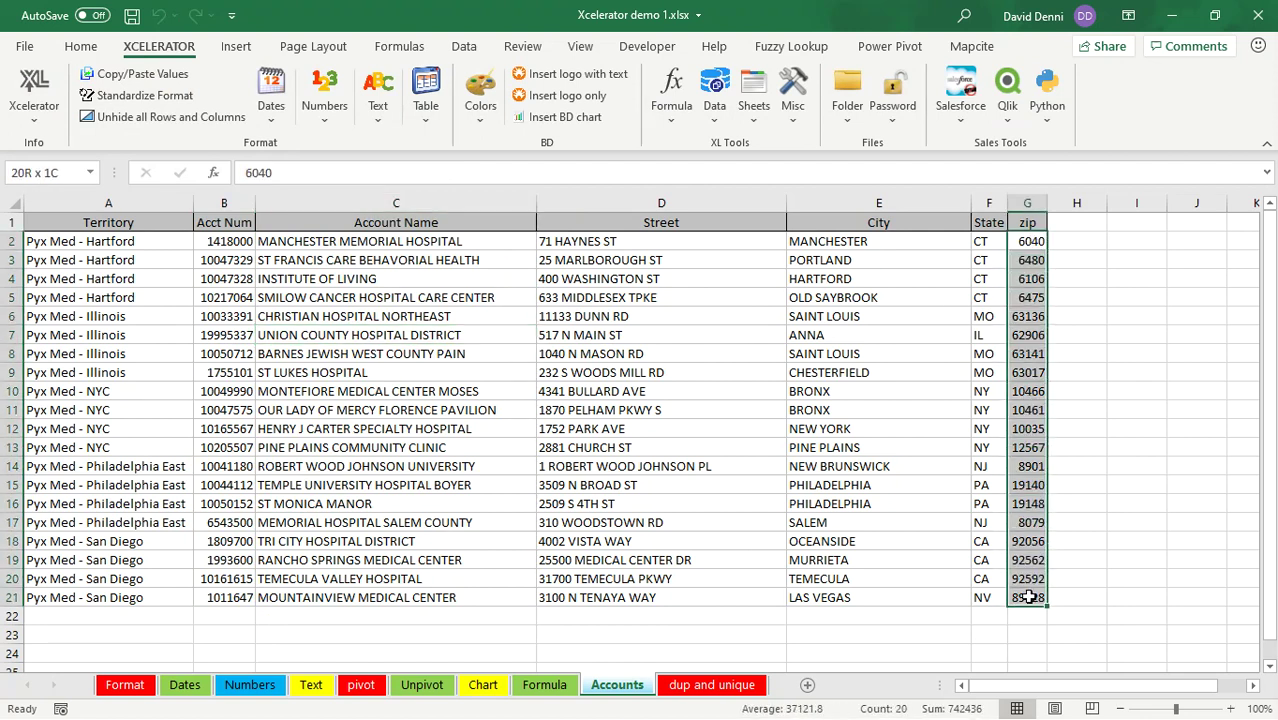
pyautogui.click(325, 121)
pyautogui.click(424, 225)
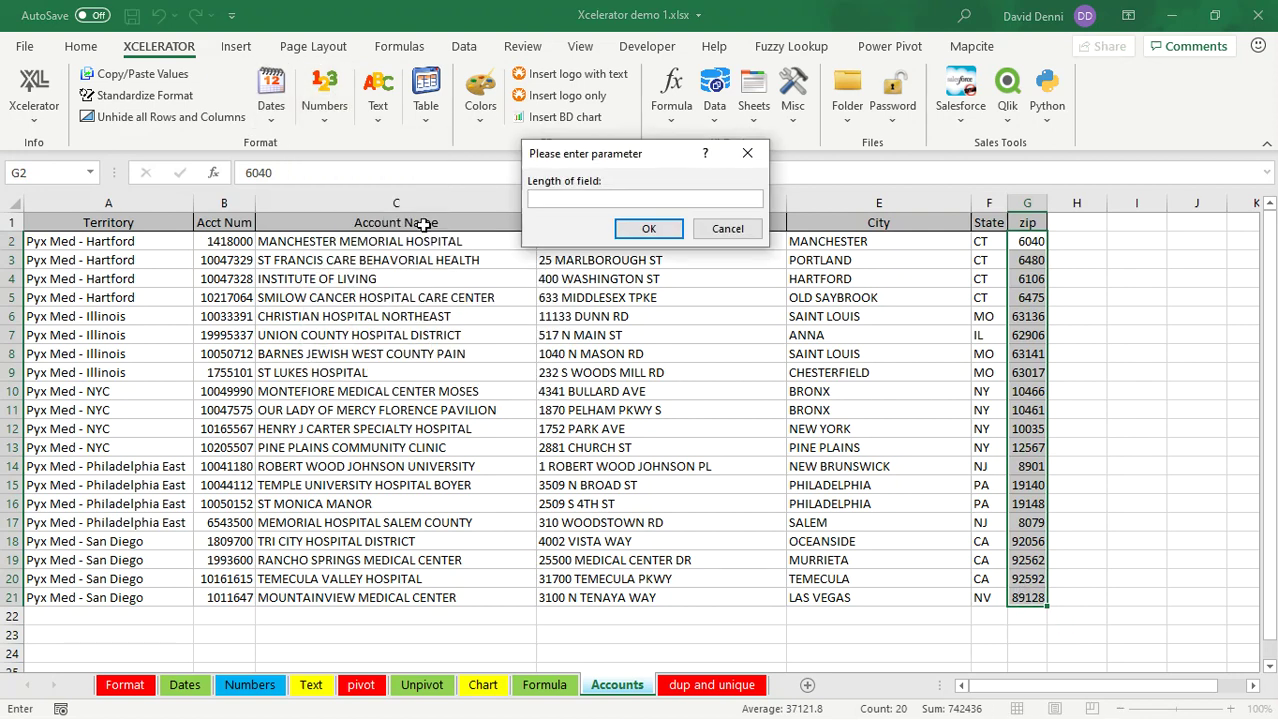
pyautogui.write('5')
pyautogui.click(648, 228)
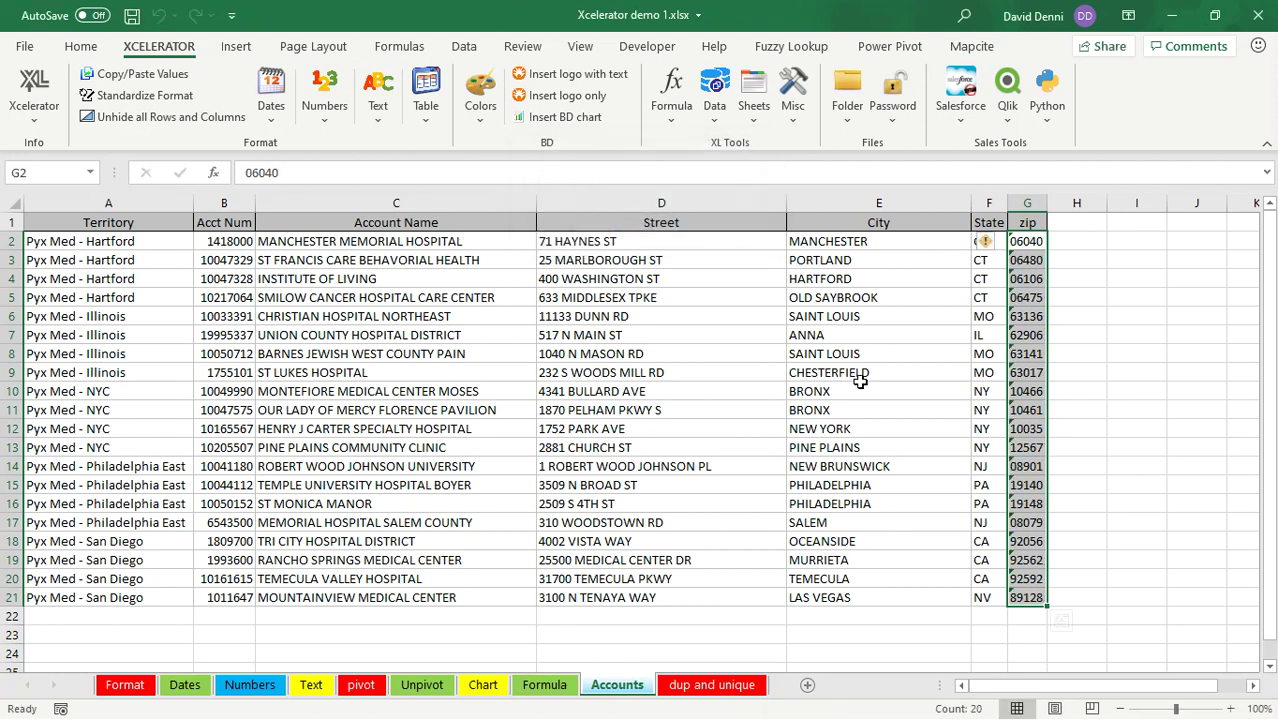
pyautogui.click(915, 317)
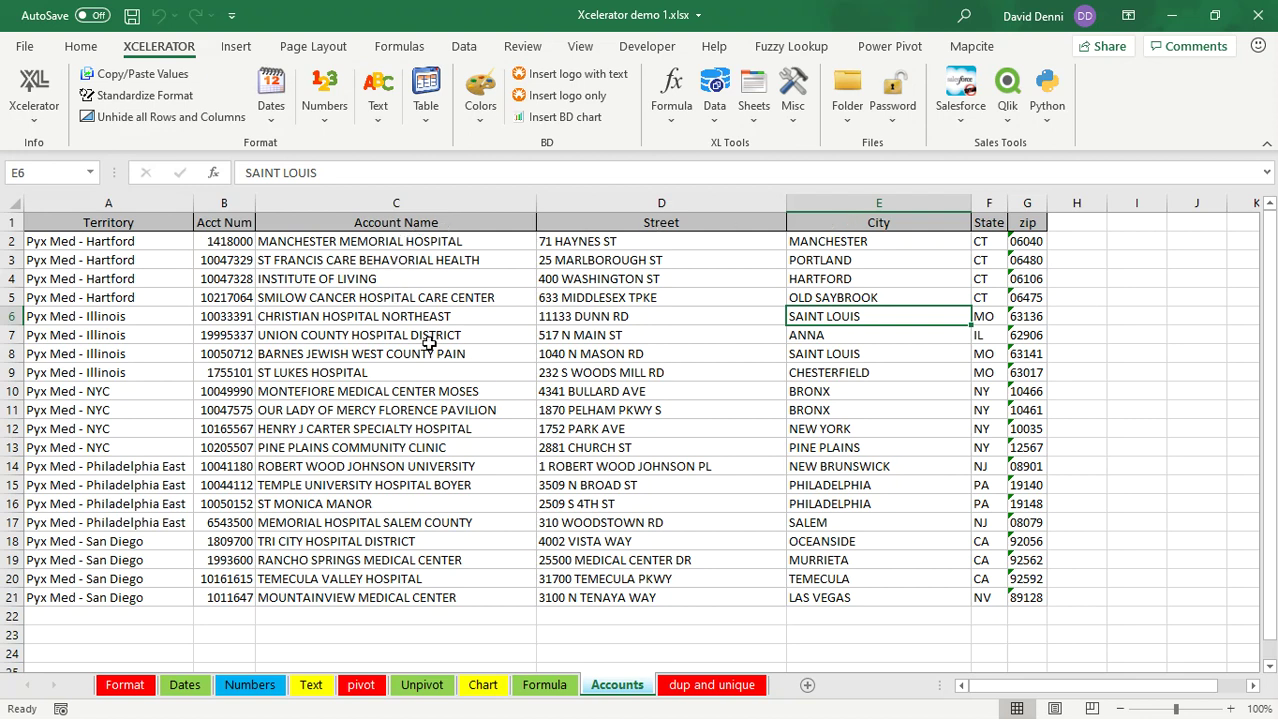
# Step: Try the all-uppercase and all-lowercase conversions on the account names, streets and cities in C2:E21
pyautogui.click(988, 203)
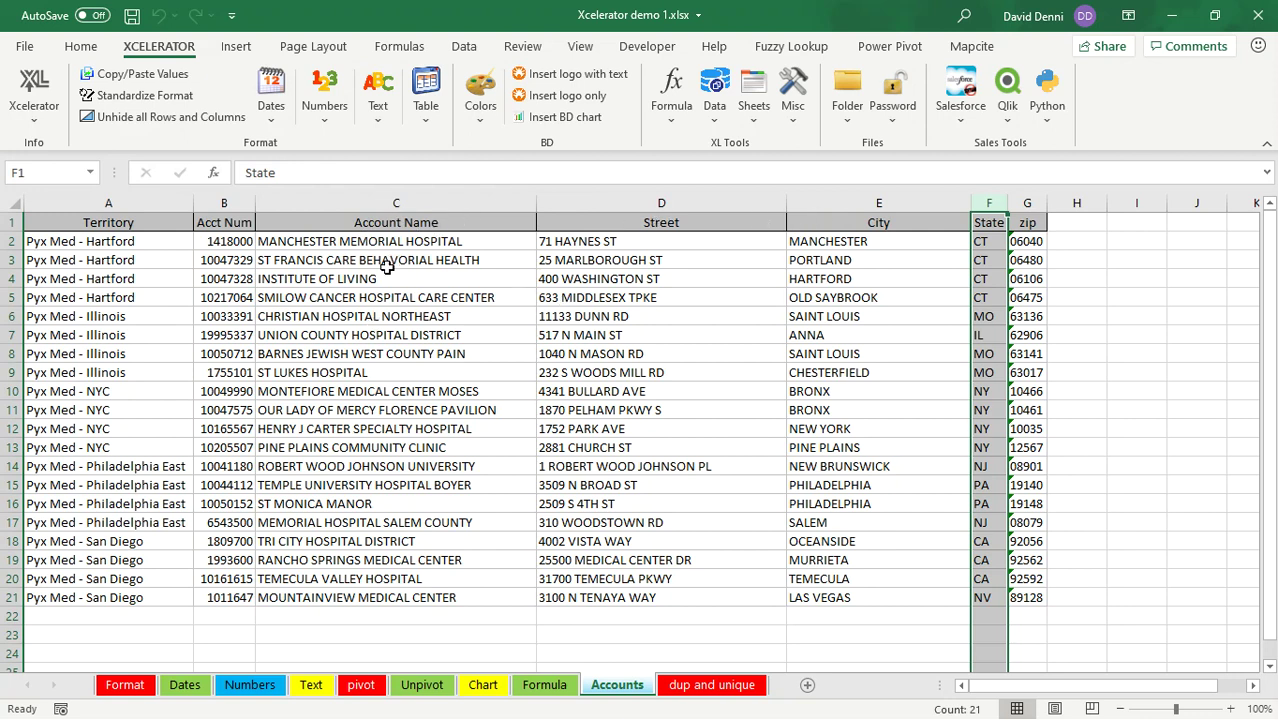
pyautogui.moveTo(362, 241); pyautogui.dragTo(856, 603)
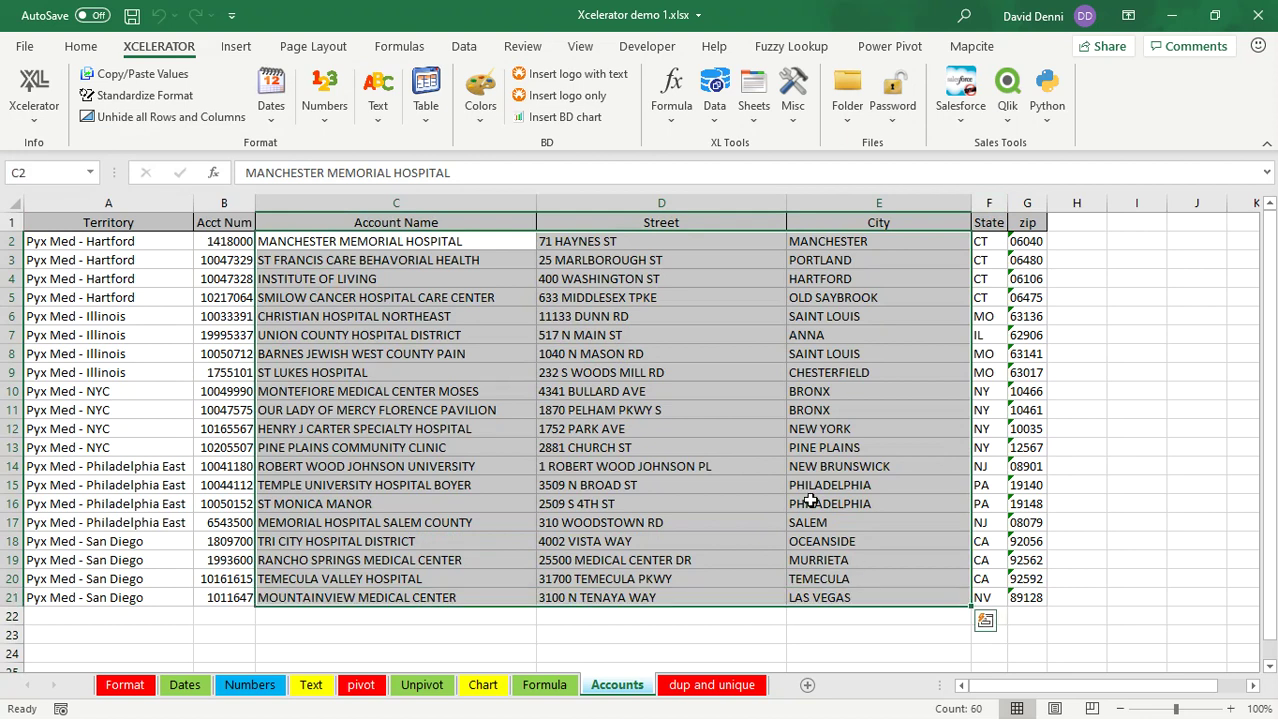
pyautogui.click(378, 110)
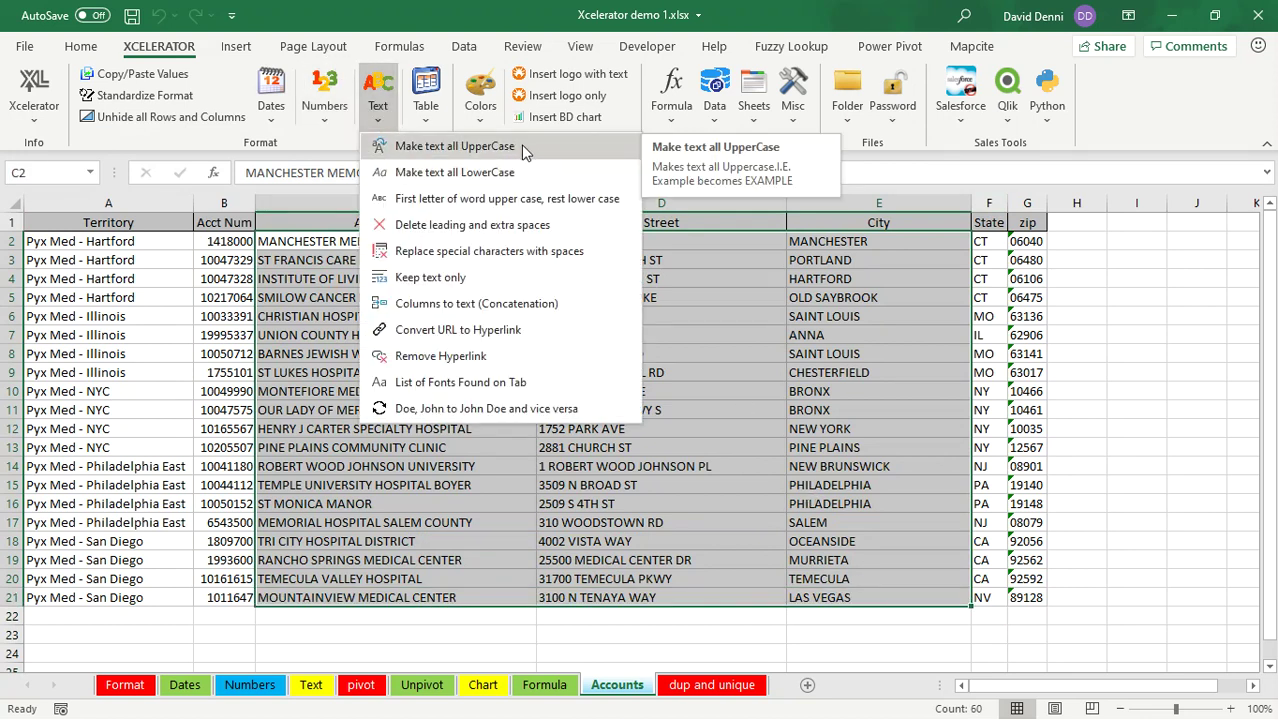
pyautogui.click(533, 147)
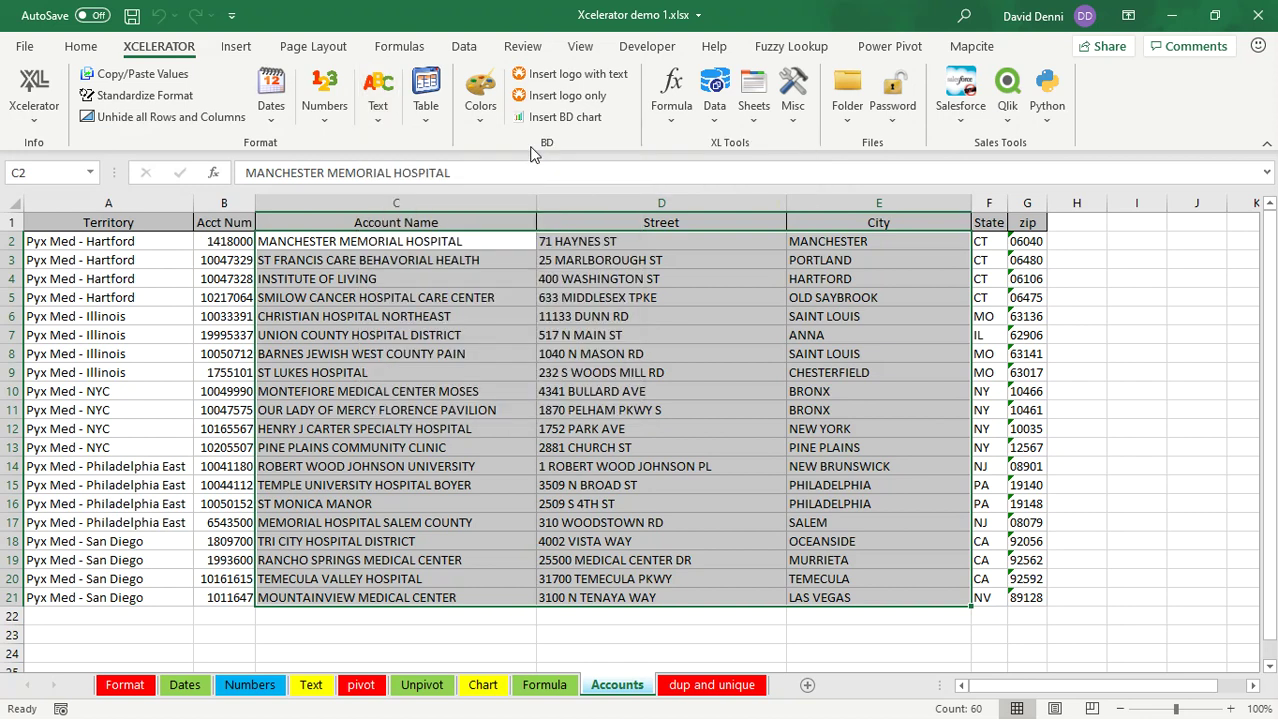
pyautogui.click(384, 119)
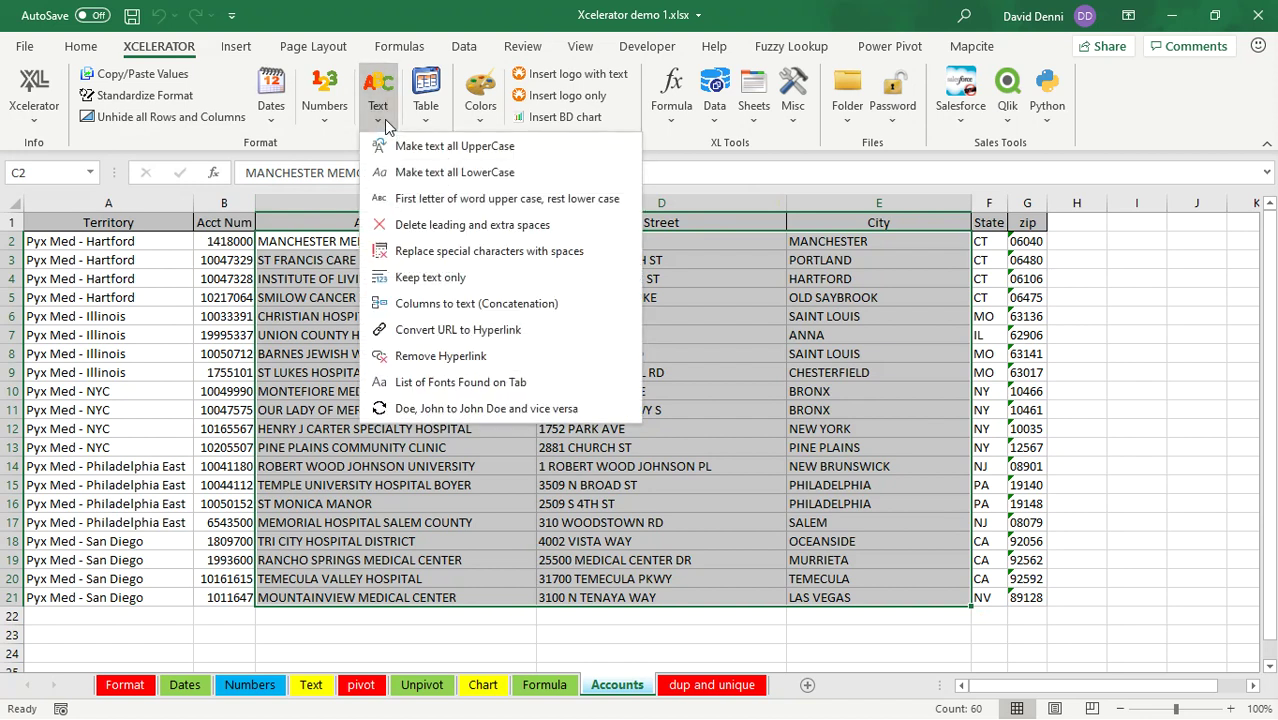
pyautogui.click(498, 174)
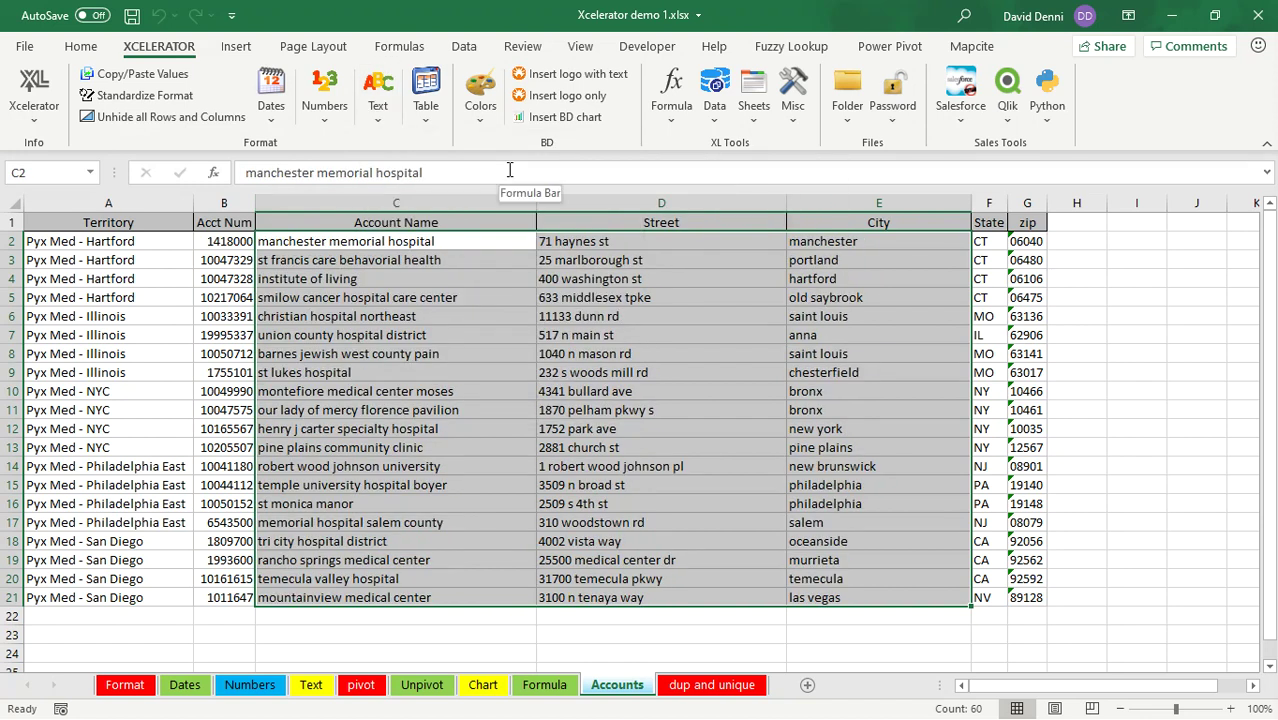
# Step: Convert the text in C2:E21 to an uppercase first letter for each word and lowercase for the rest
pyautogui.click(378, 119)
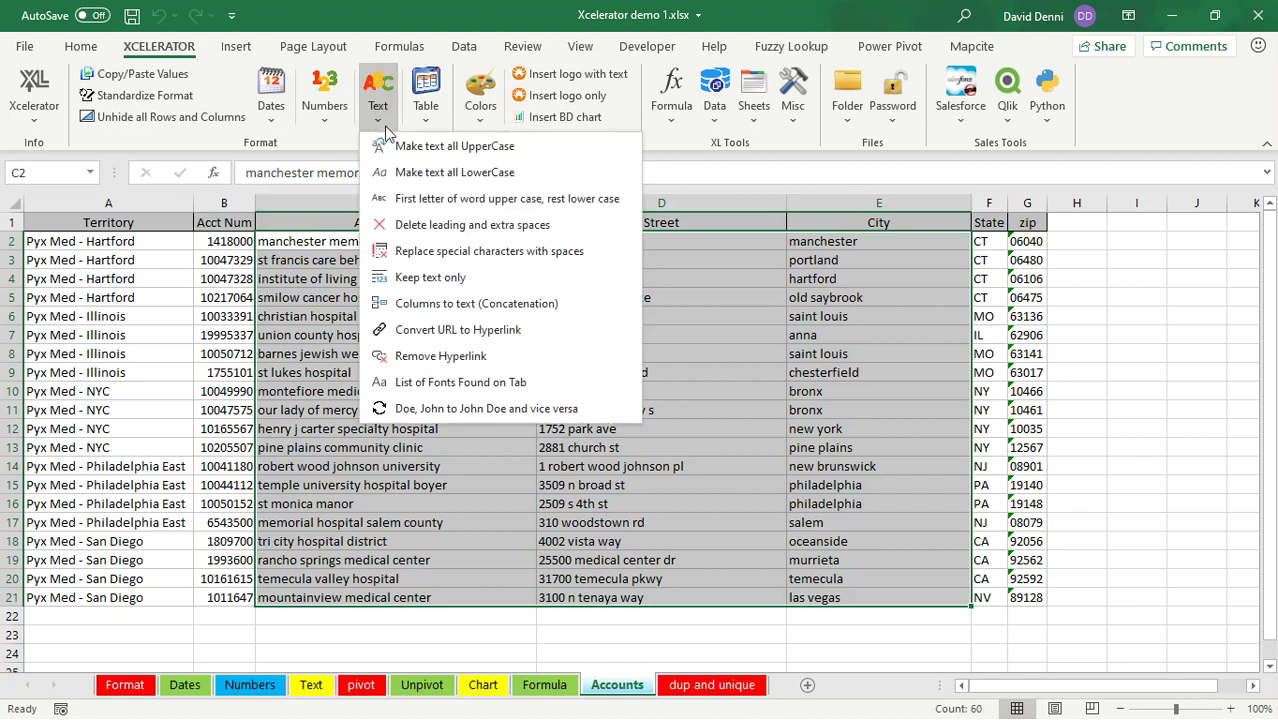
pyautogui.click(491, 202)
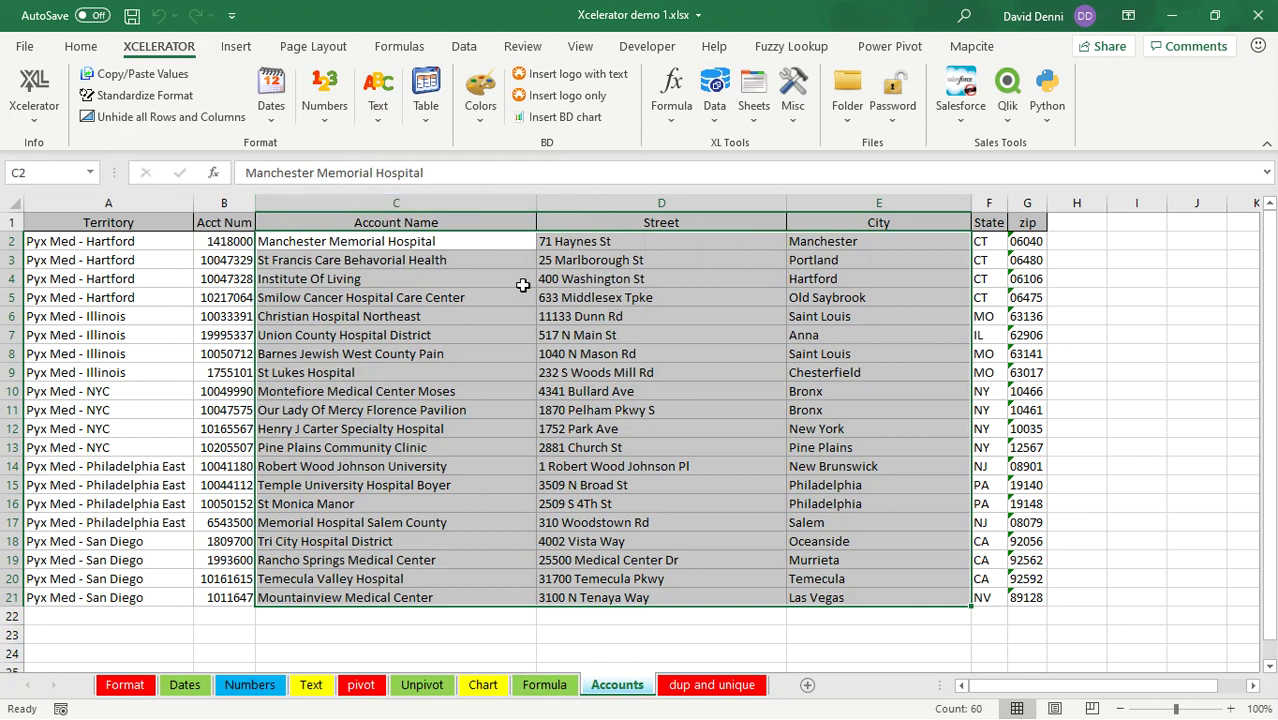
pyautogui.click(529, 298)
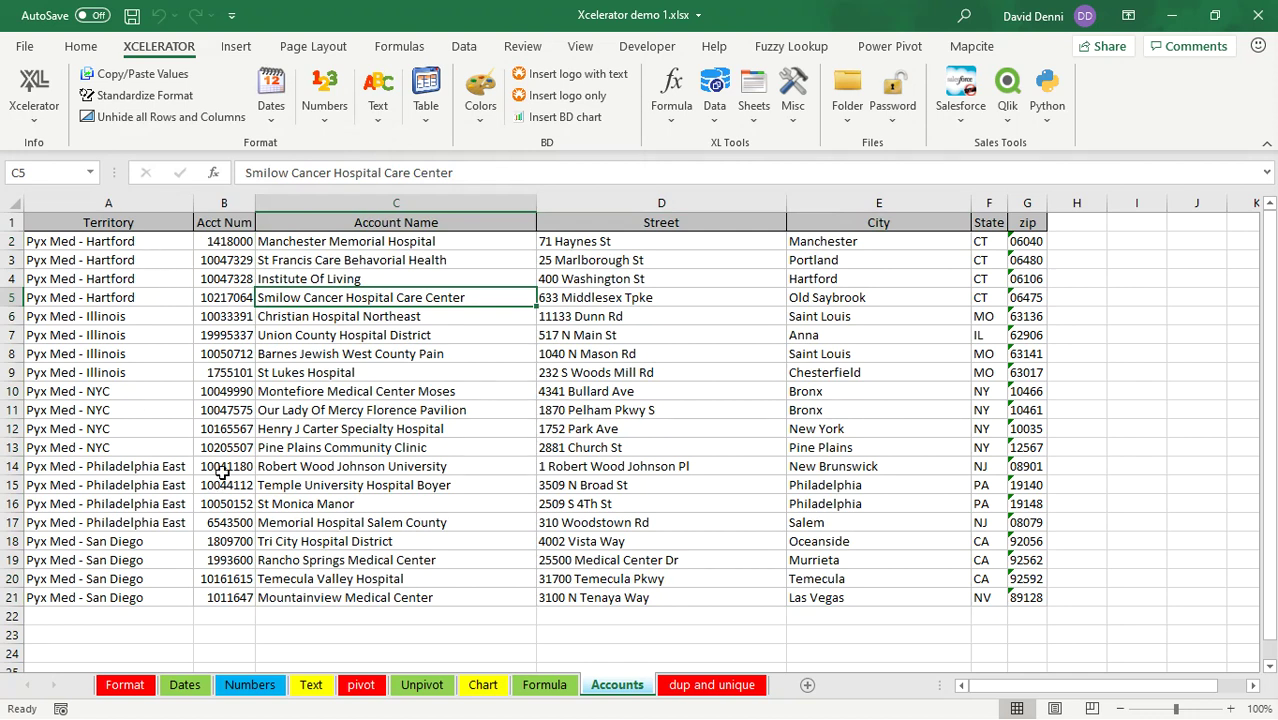
# Step: Set up the Data Slicer on the accounts table A1:G21 with headers, filtering by Territory
pyautogui.click(722, 112)
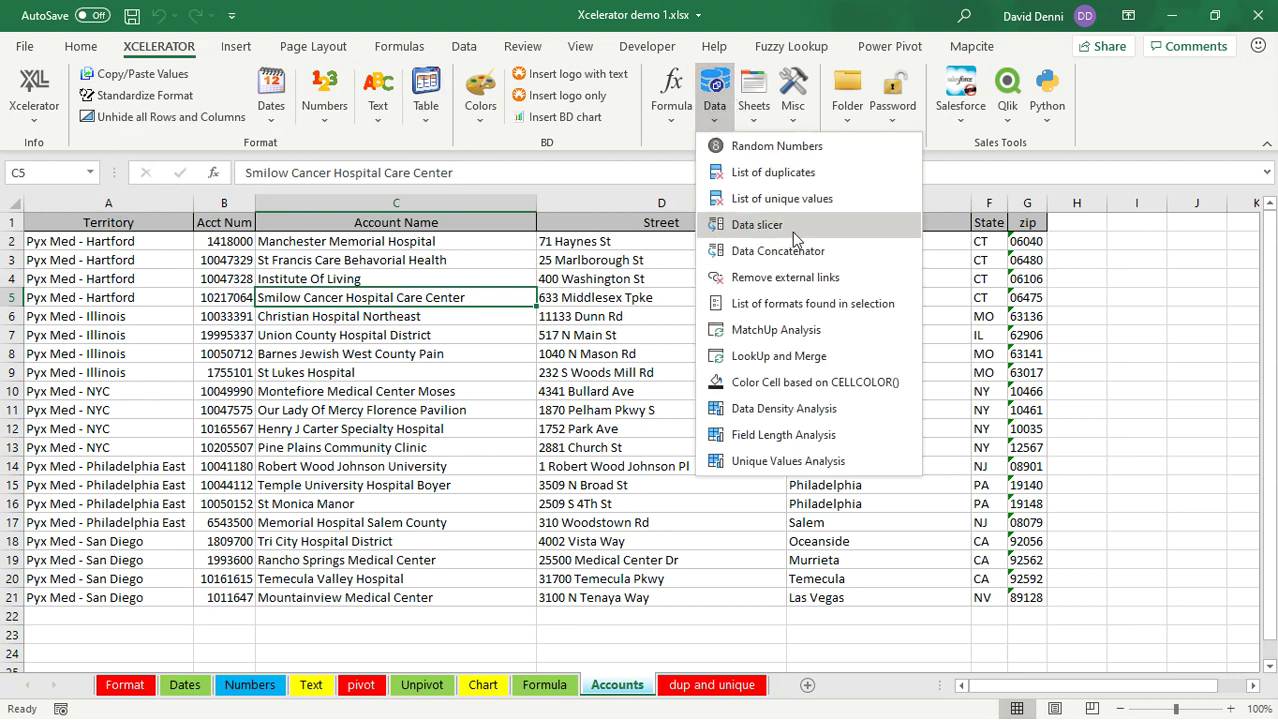
pyautogui.click(792, 229)
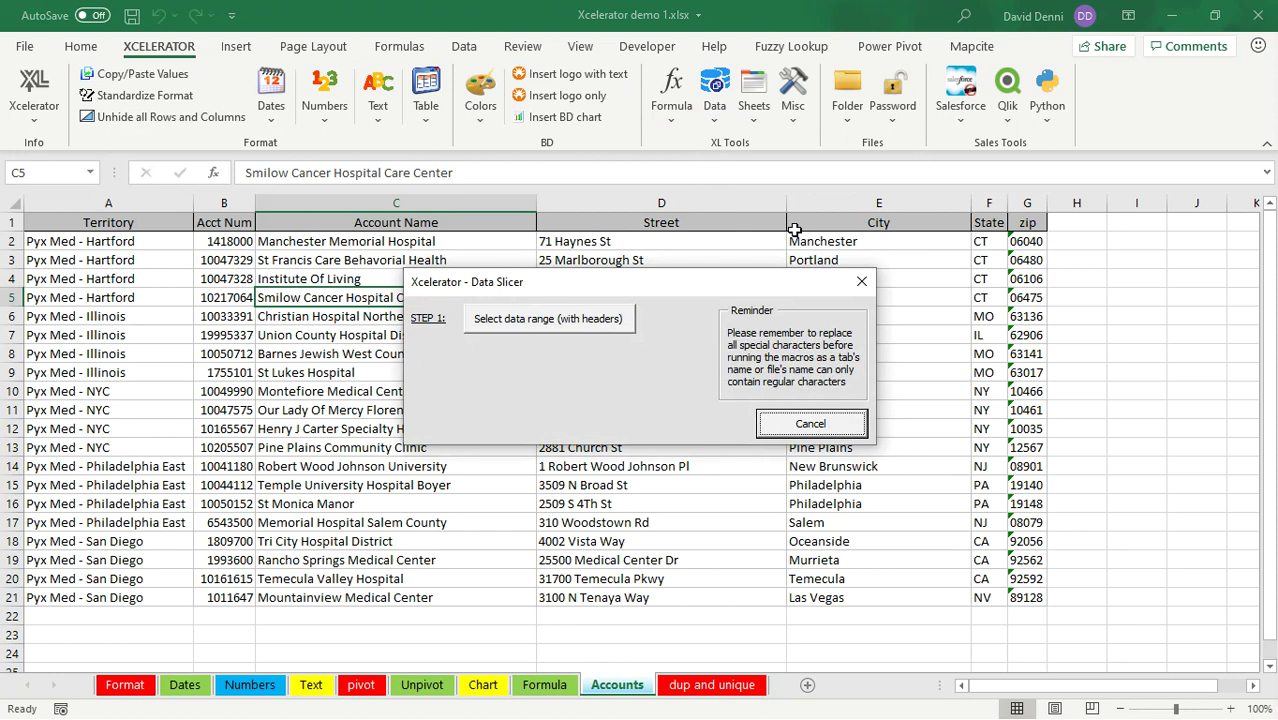
pyautogui.click(540, 322)
pyautogui.moveTo(143, 224); pyautogui.dragTo(1025, 597)
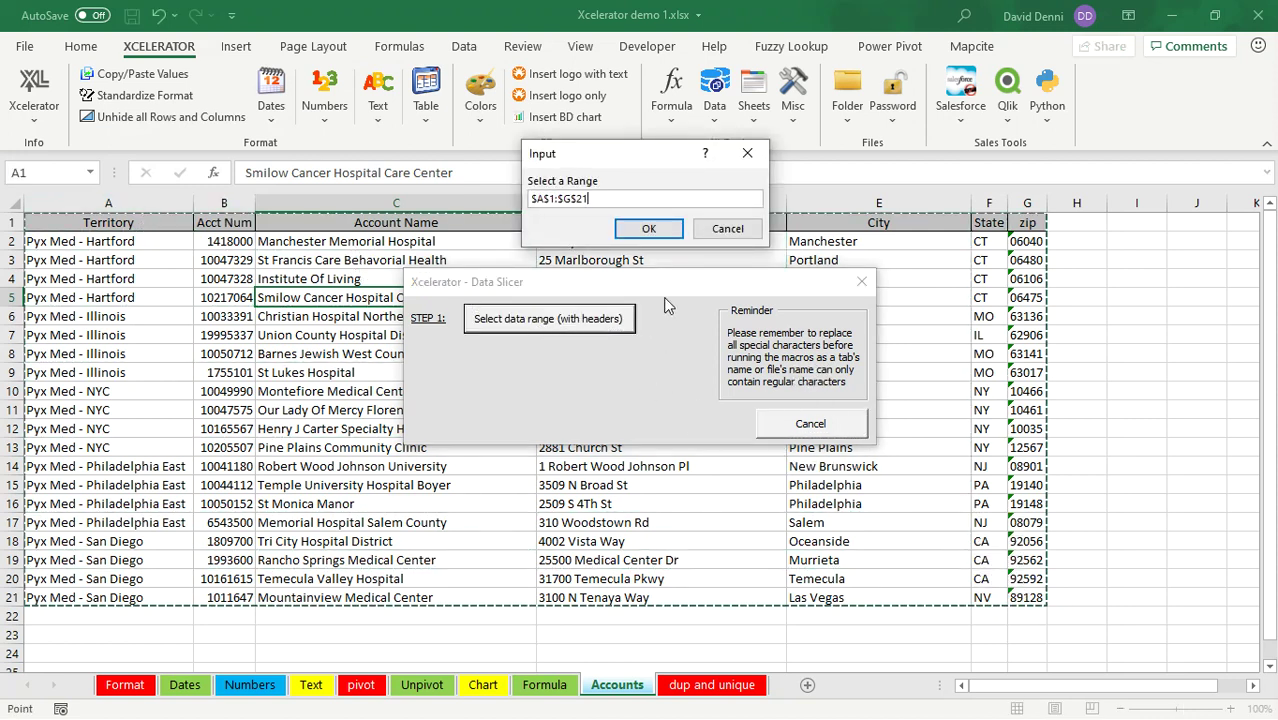
pyautogui.click(645, 229)
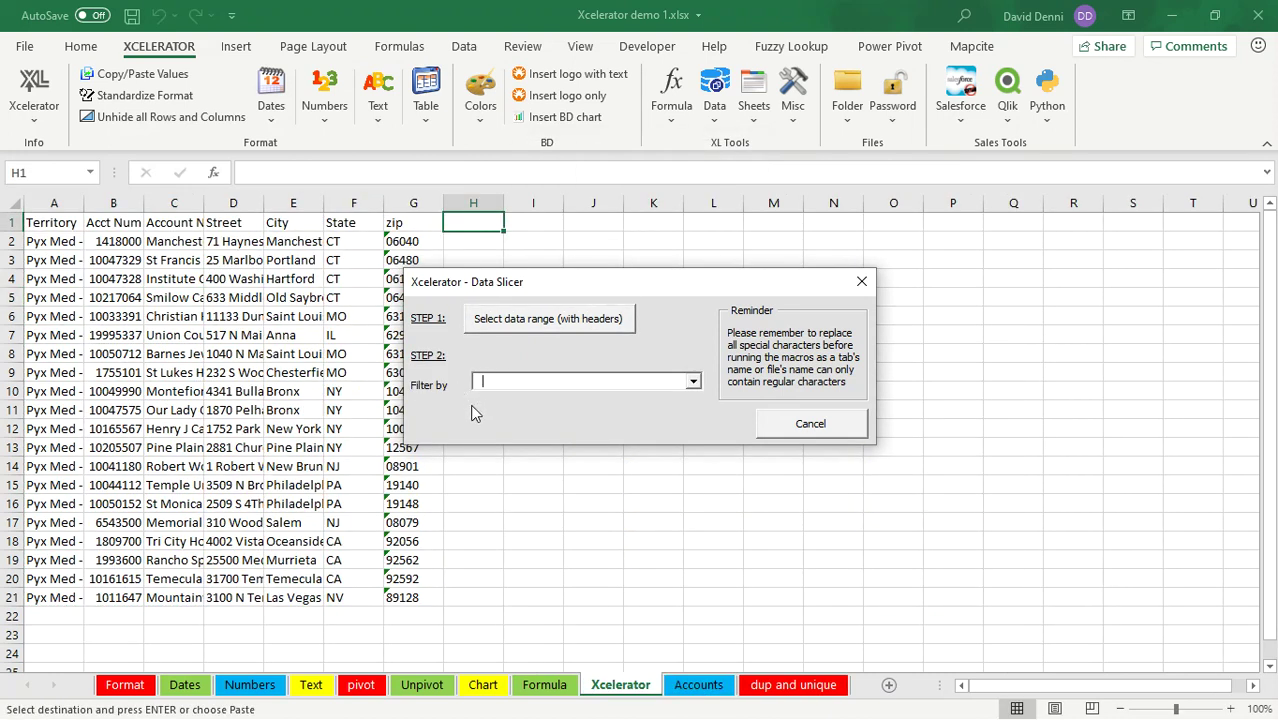
pyautogui.click(693, 381)
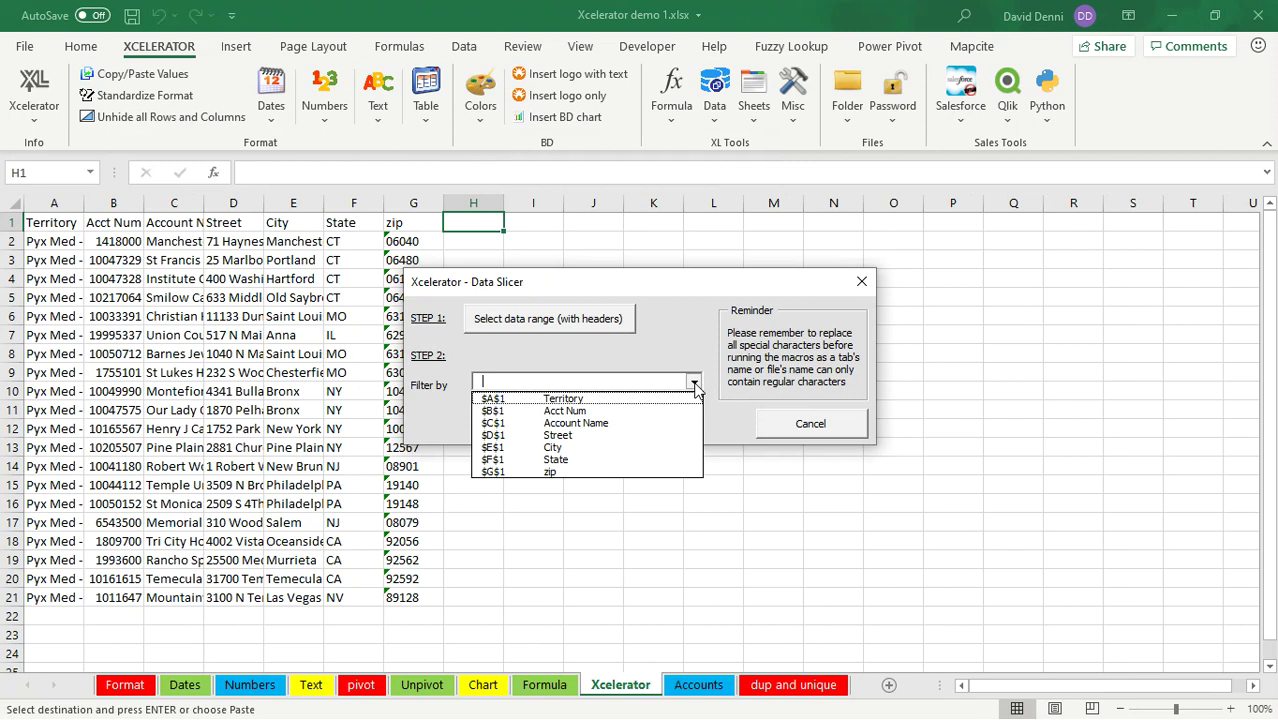
pyautogui.click(636, 400)
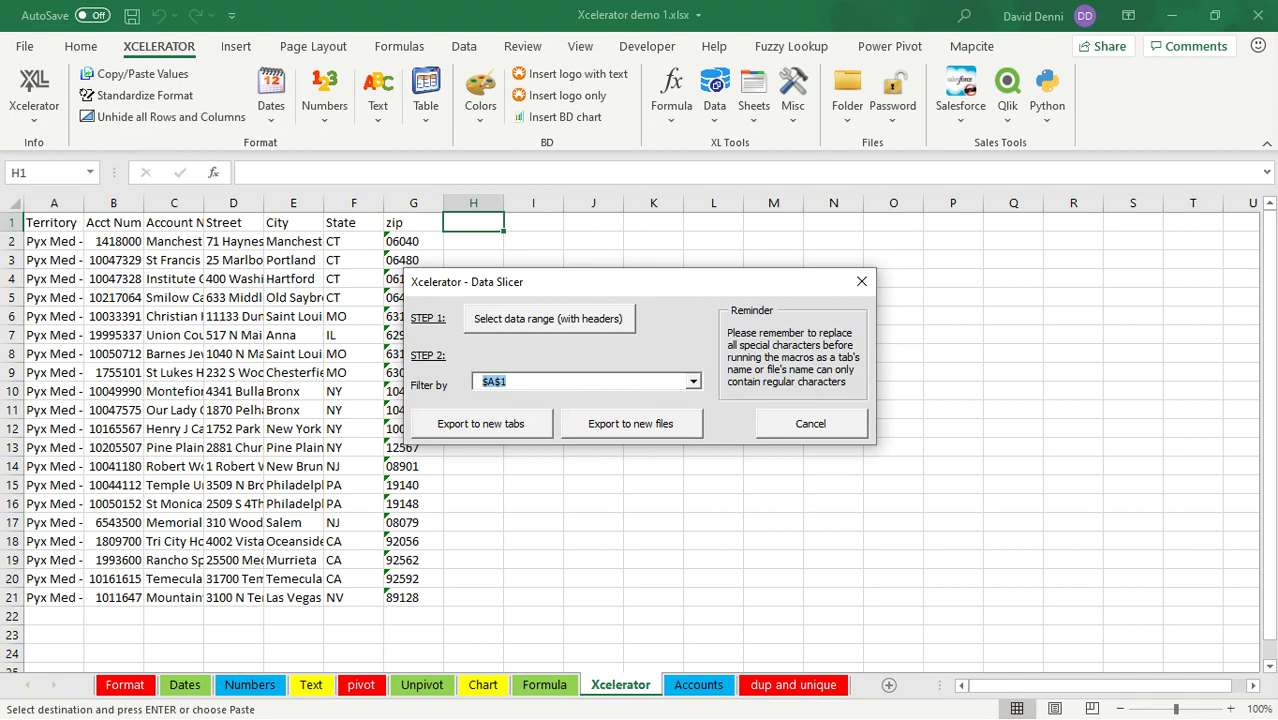
# Step: Check the destination folder in File Explorer, and export the sliced data to new files in Desktop\Python\test\excel
pyautogui.hotkey('alt', 'Tab')
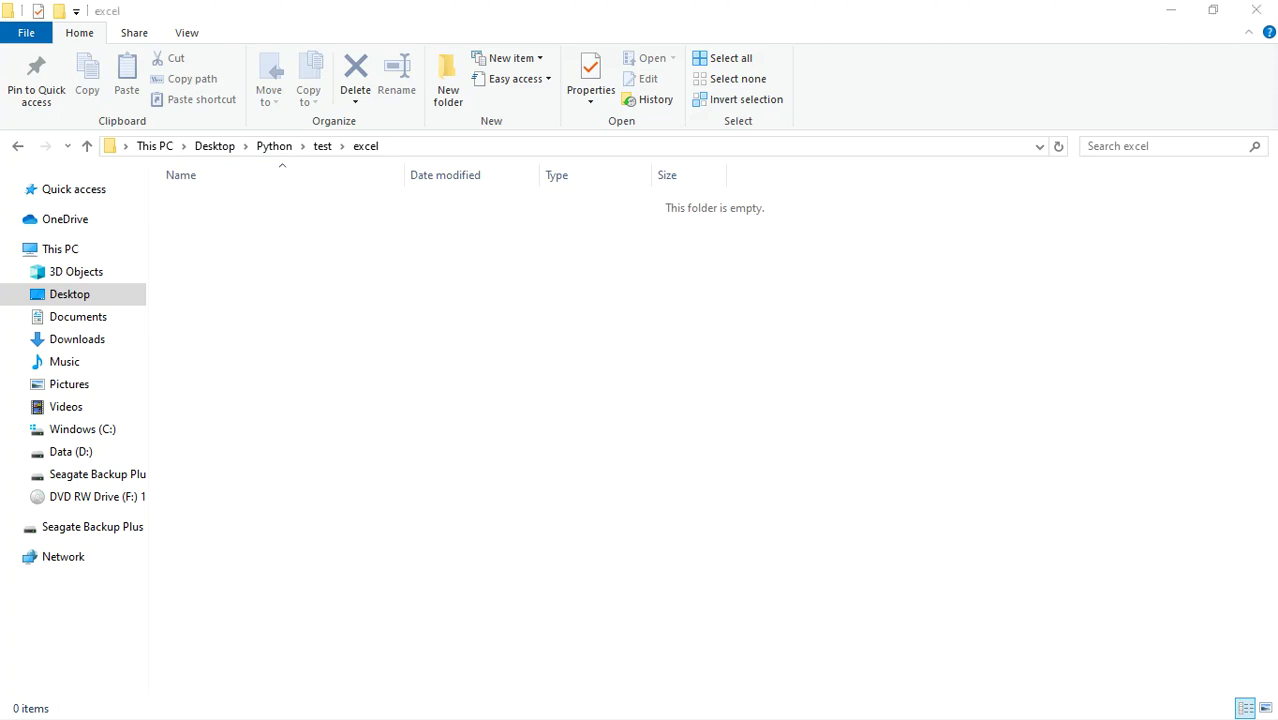
pyautogui.hotkey('alt', 'Tab')
pyautogui.click(636, 426)
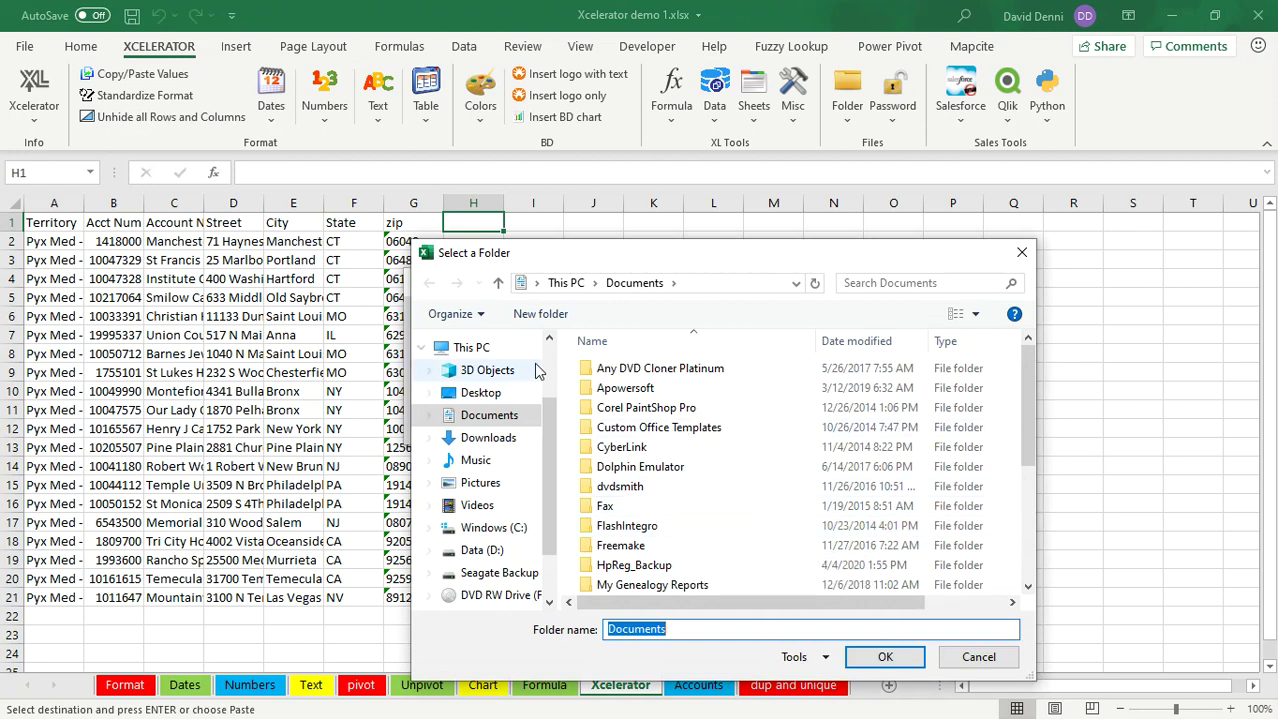
pyautogui.scroll(2, 549, 357)
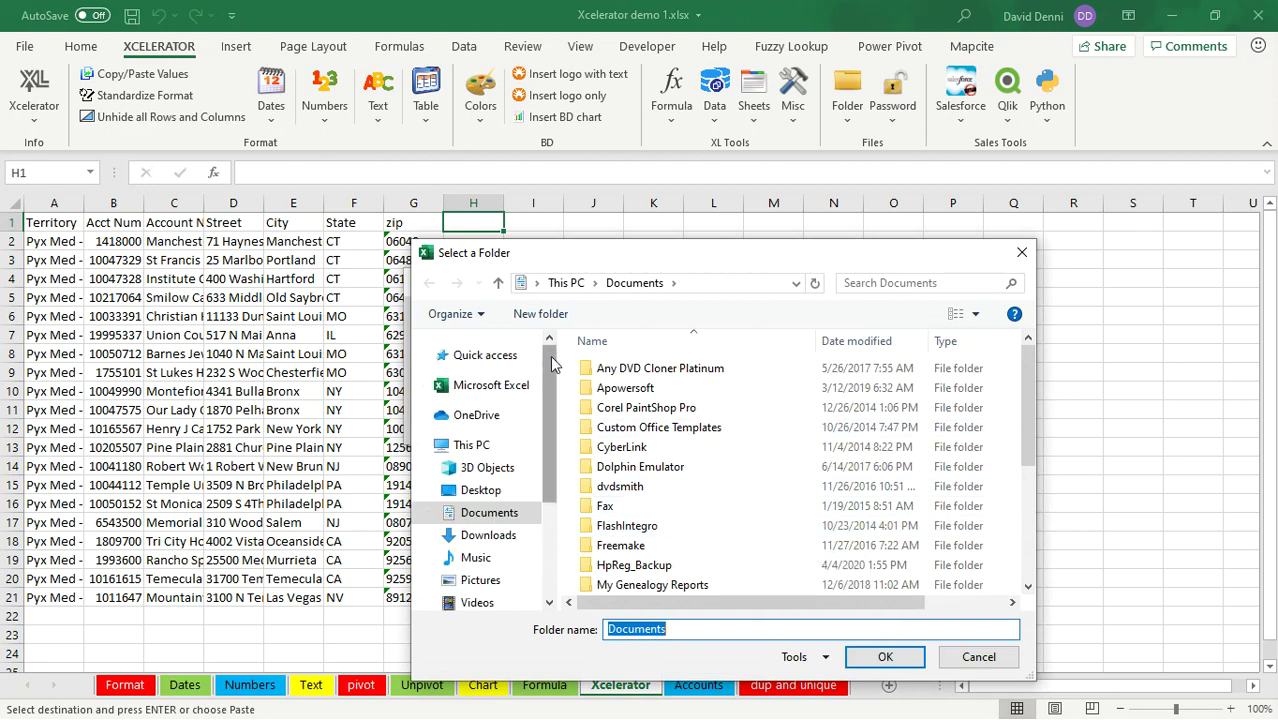
pyautogui.click(490, 357)
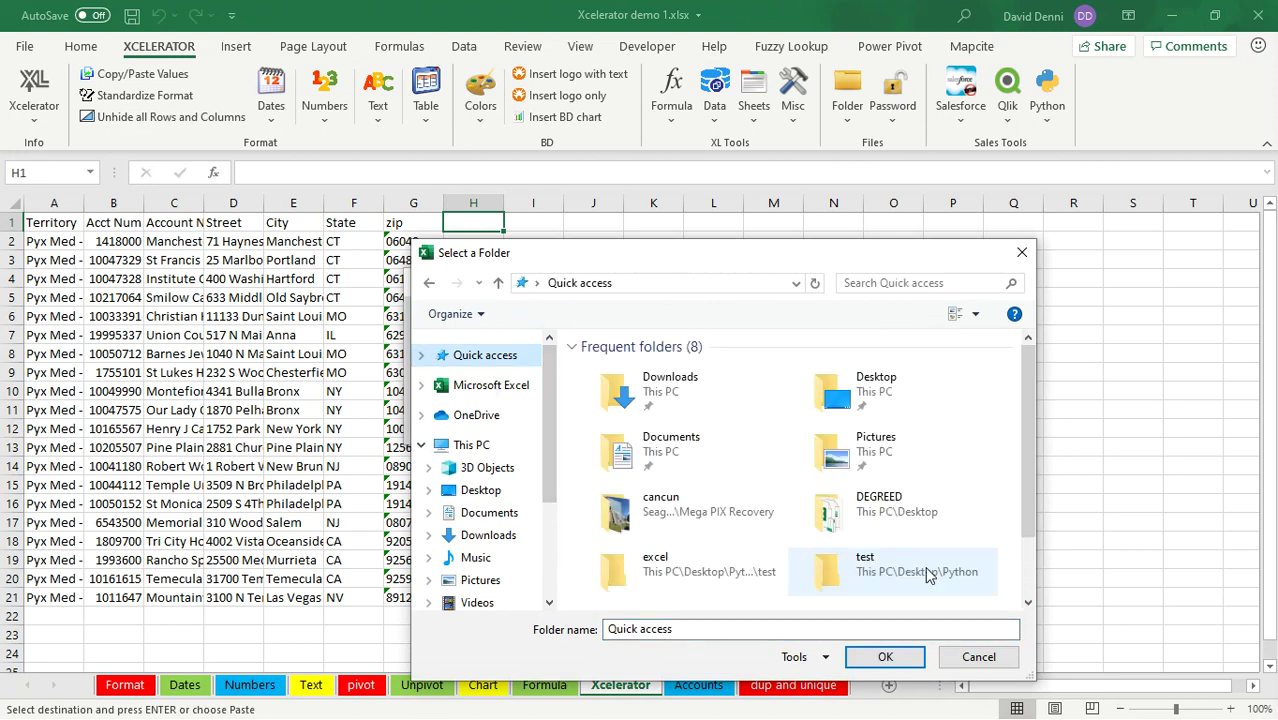
pyautogui.doubleClick(894, 563)
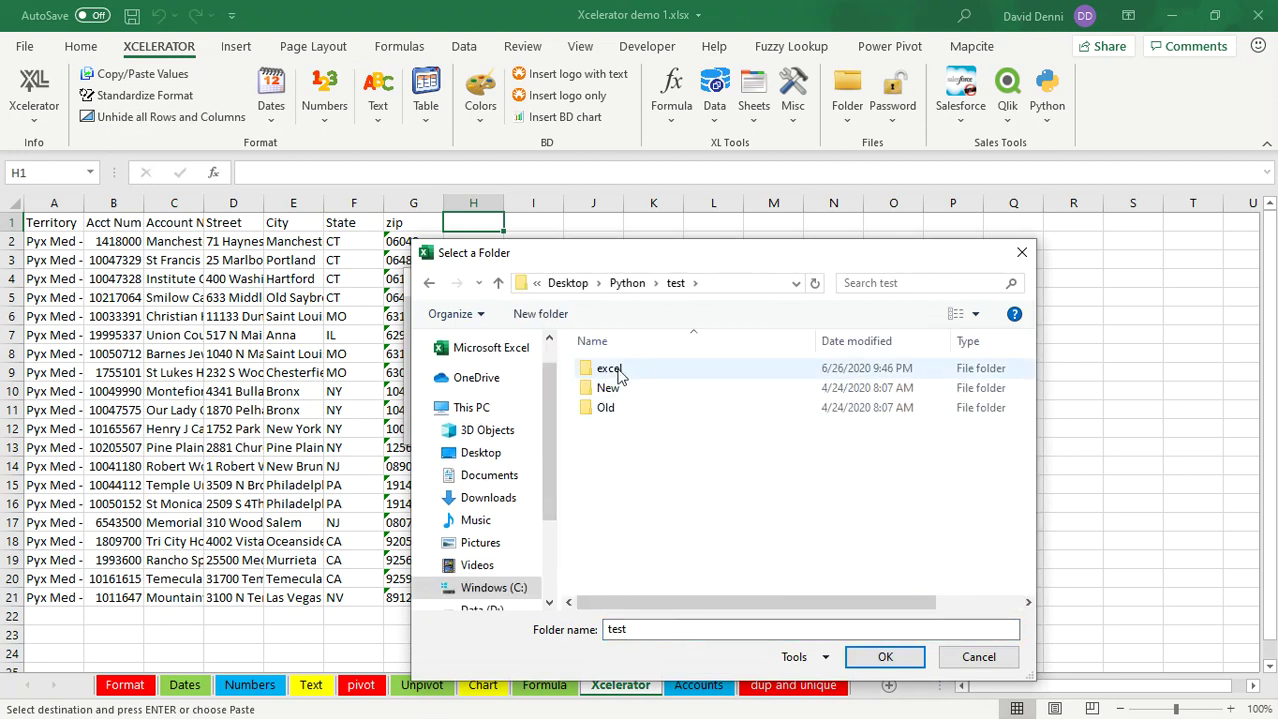
pyautogui.doubleClick(612, 369)
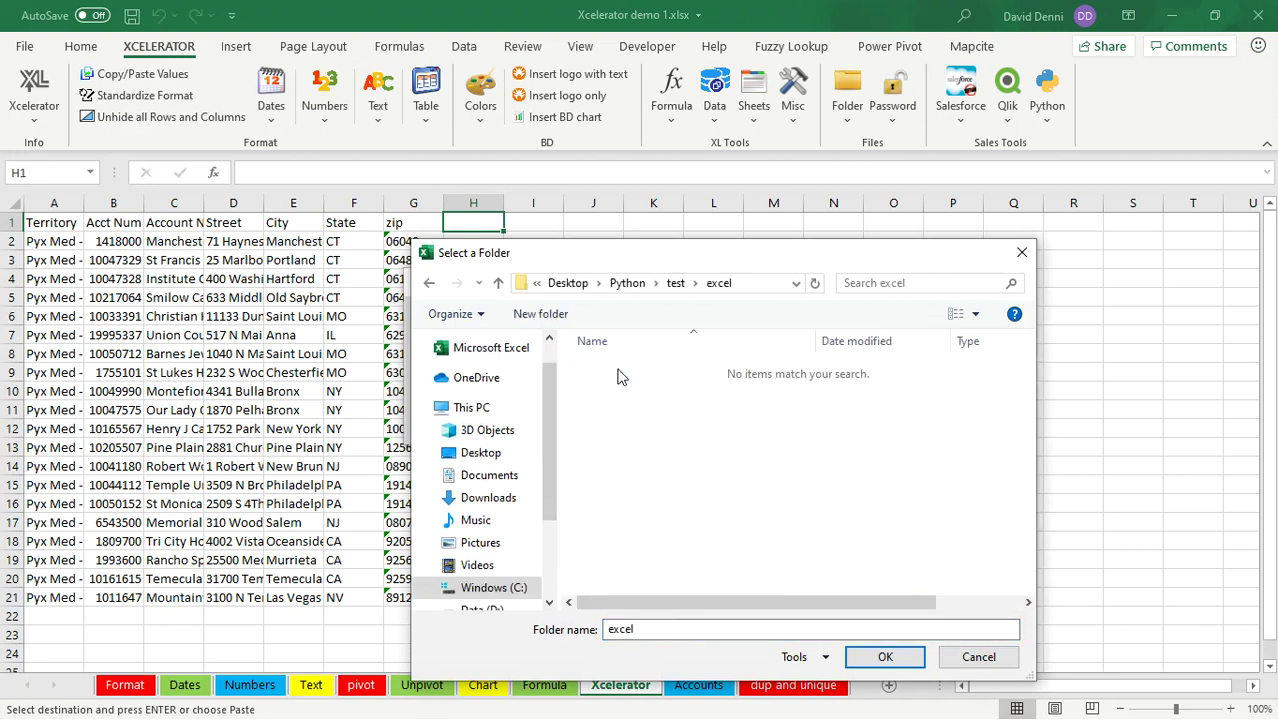
pyautogui.click(885, 657)
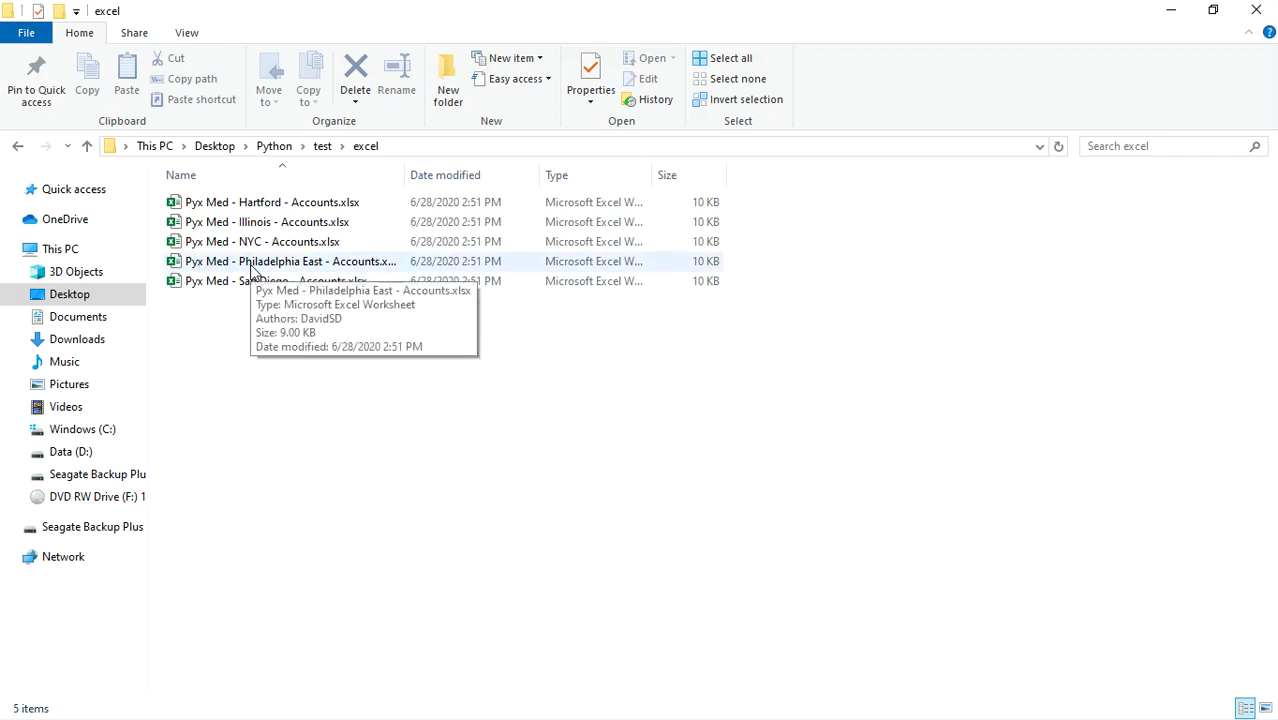
# Step: Open the exported Pyx Med - Philadelphia East - Accounts.xlsx, examine its rows, and close it
pyautogui.click(251, 266)
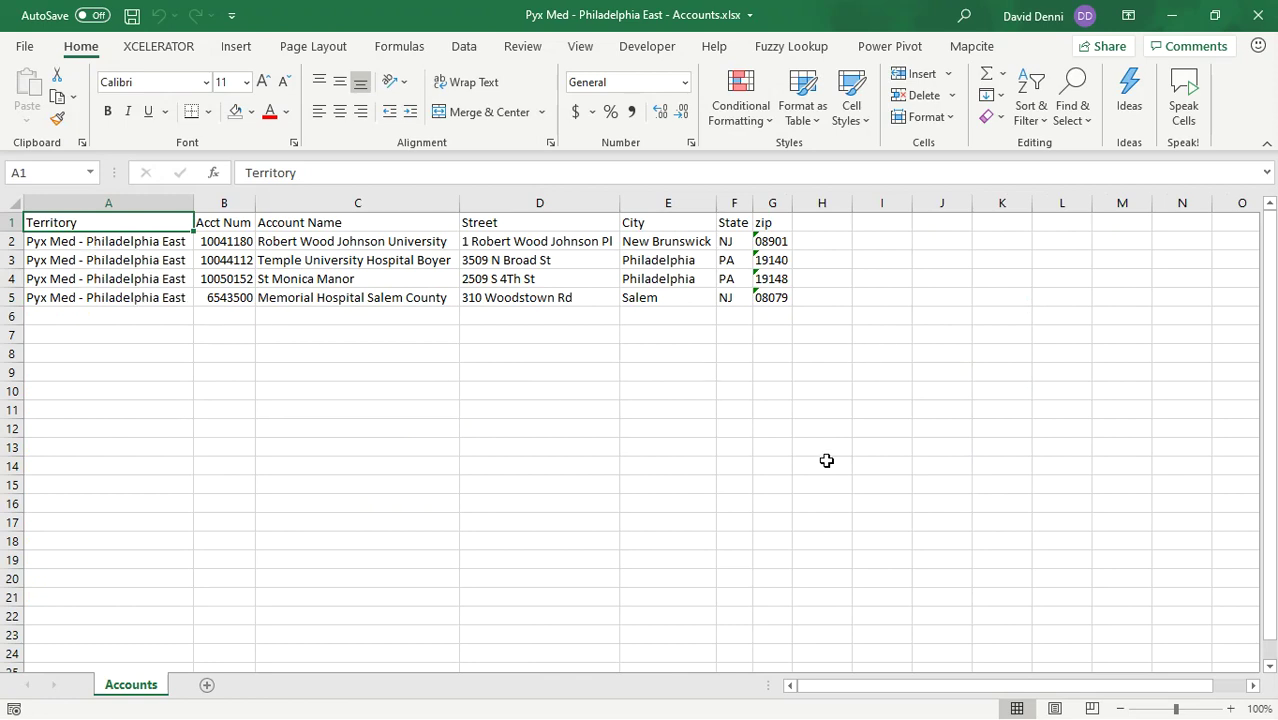
pyautogui.click(1258, 15)
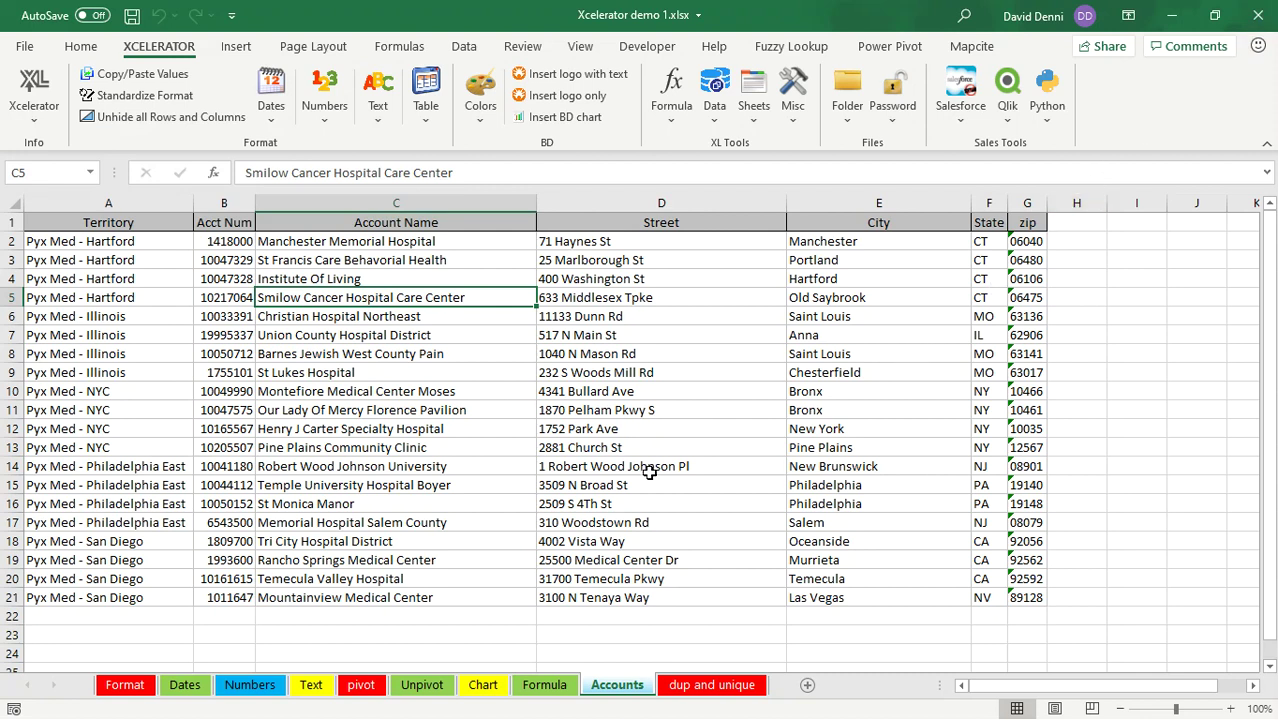
# Step: List the duplicate values in A2:A10 of the dup and unique sheet, and close the results
pyautogui.click(676, 682)
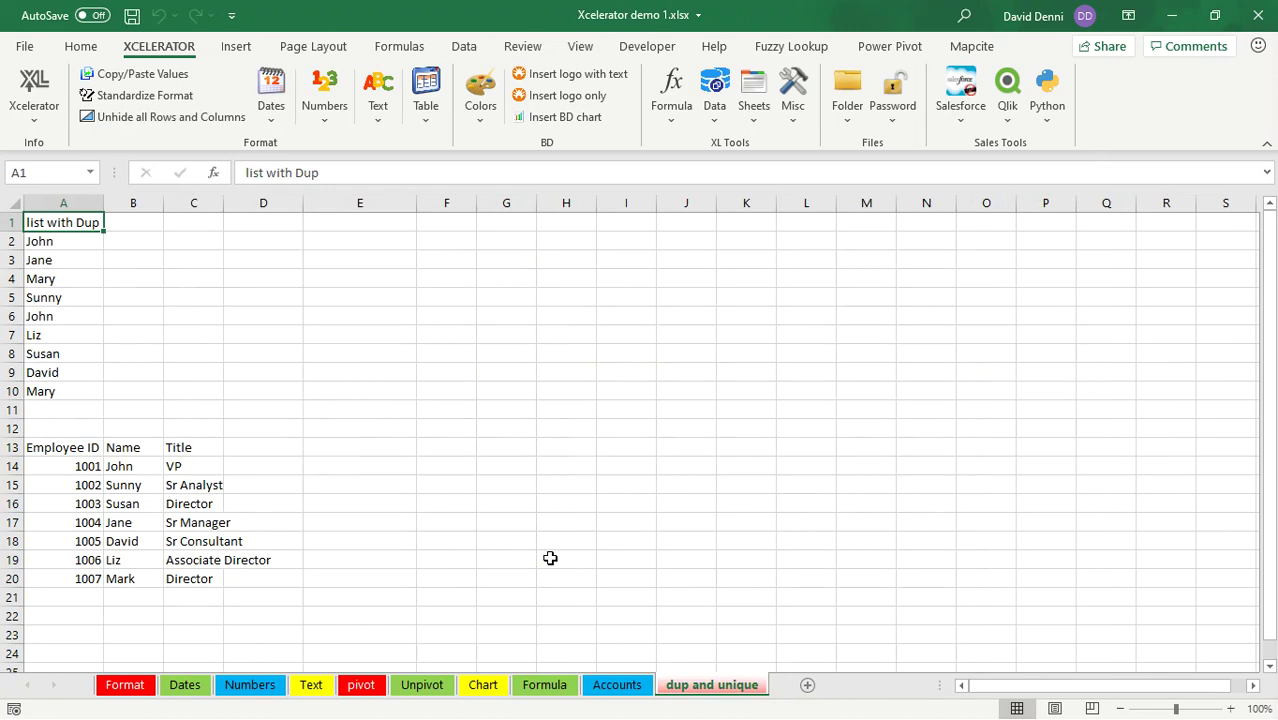
pyautogui.moveTo(71, 240); pyautogui.dragTo(74, 393)
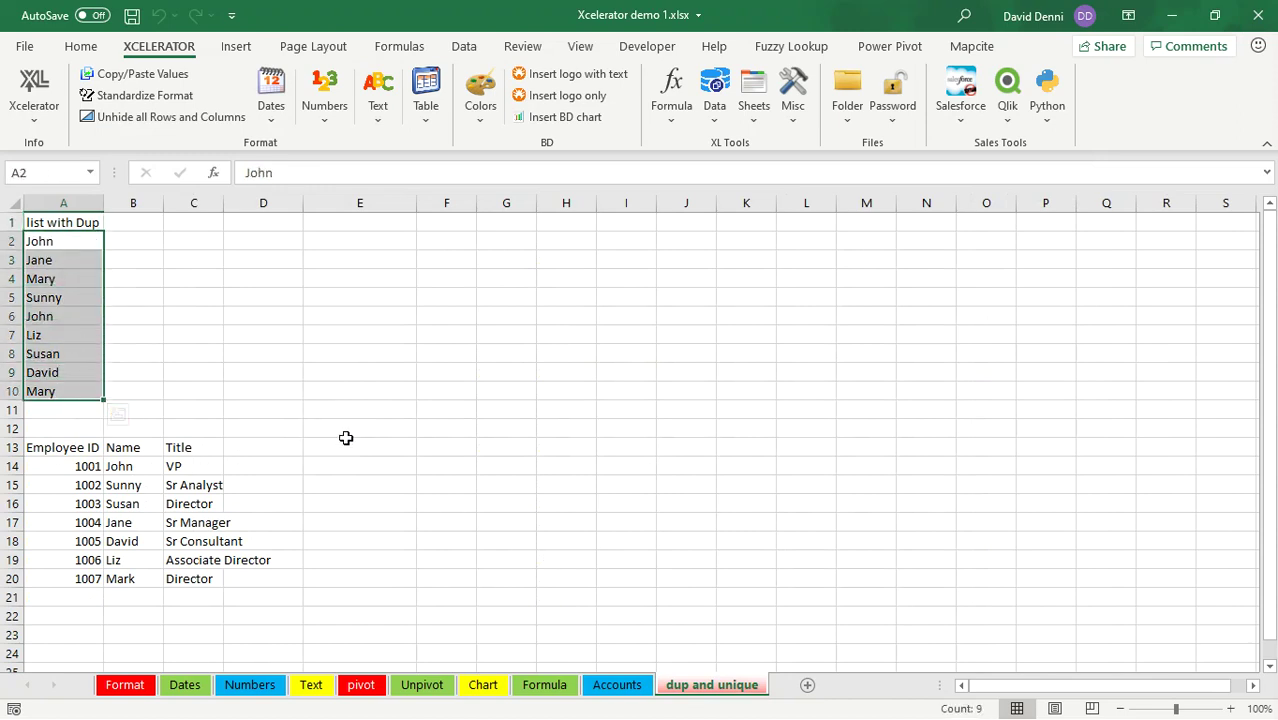
pyautogui.click(729, 116)
pyautogui.click(774, 171)
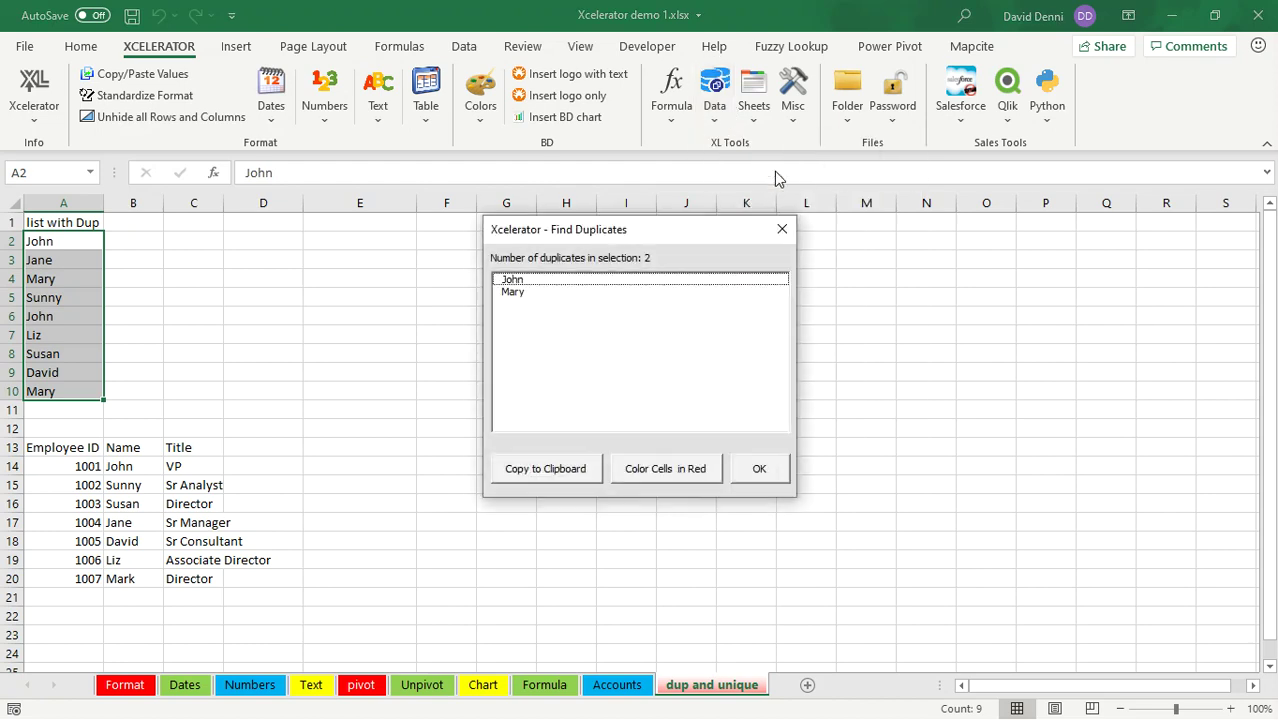
pyautogui.click(759, 470)
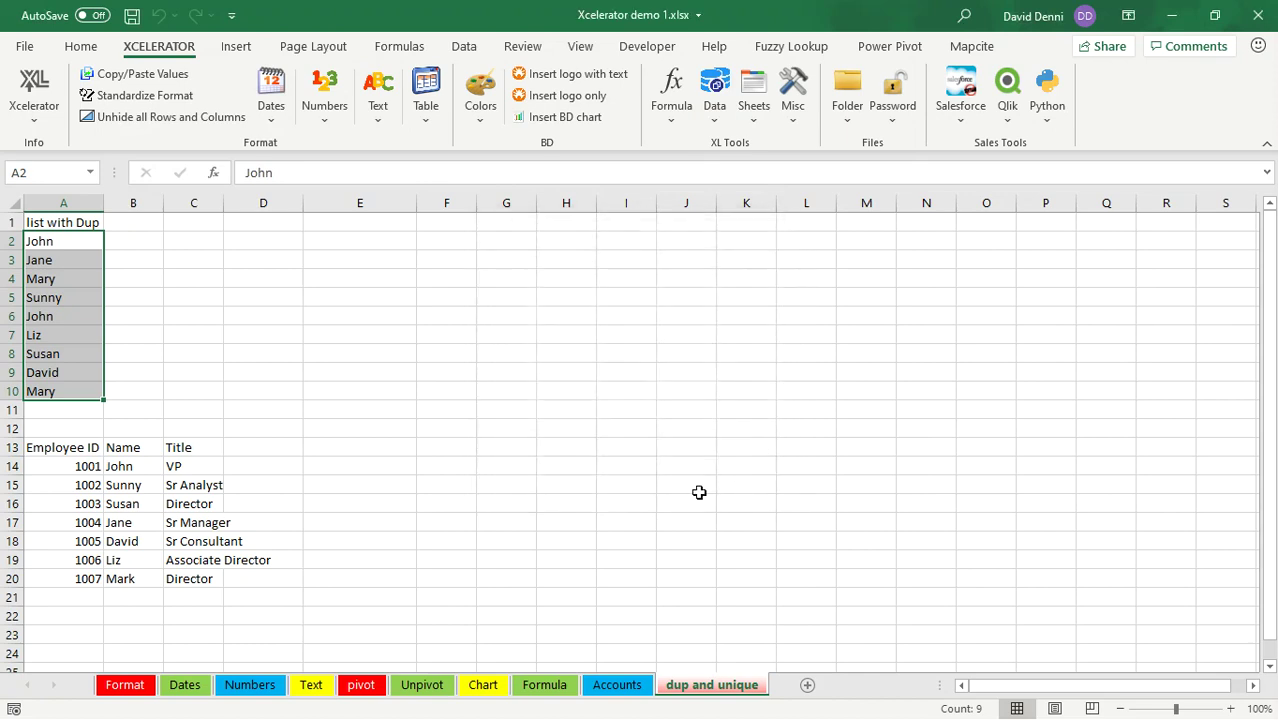
# Step: Extract the unique values from the list in A2:A10 to a new list starting at D1
pyautogui.click(431, 356)
pyautogui.click(713, 120)
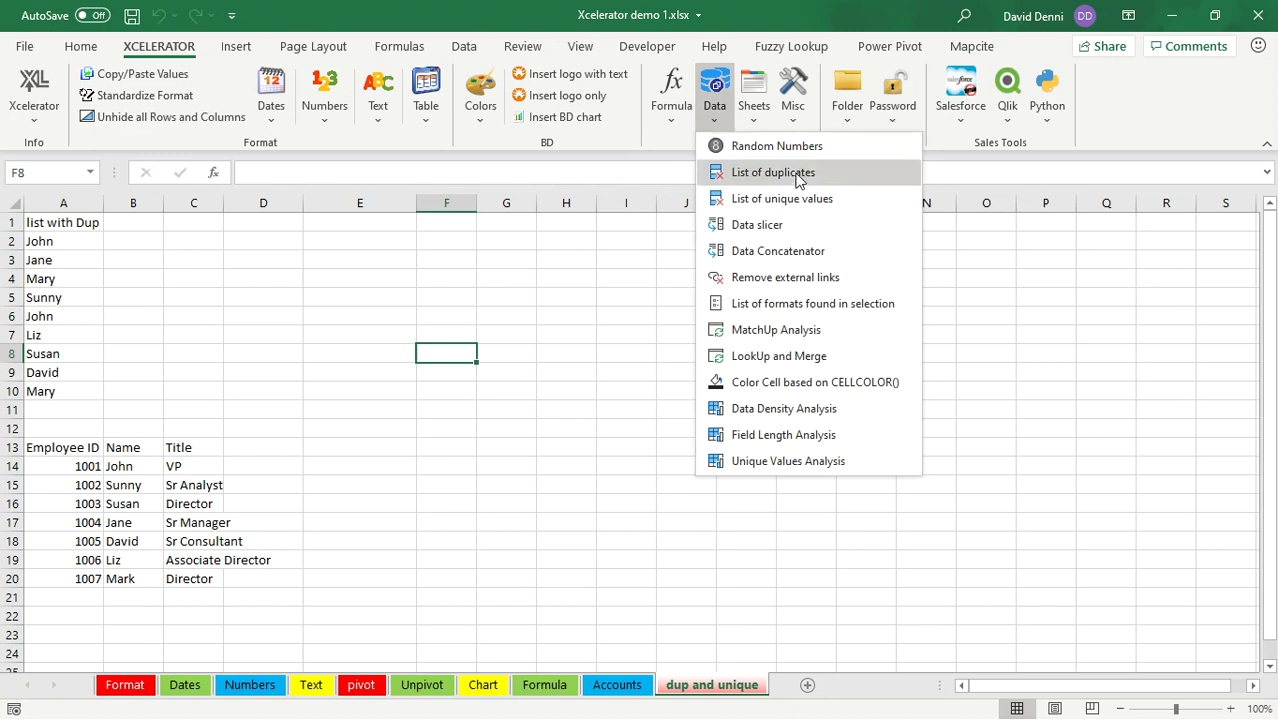
pyautogui.click(800, 207)
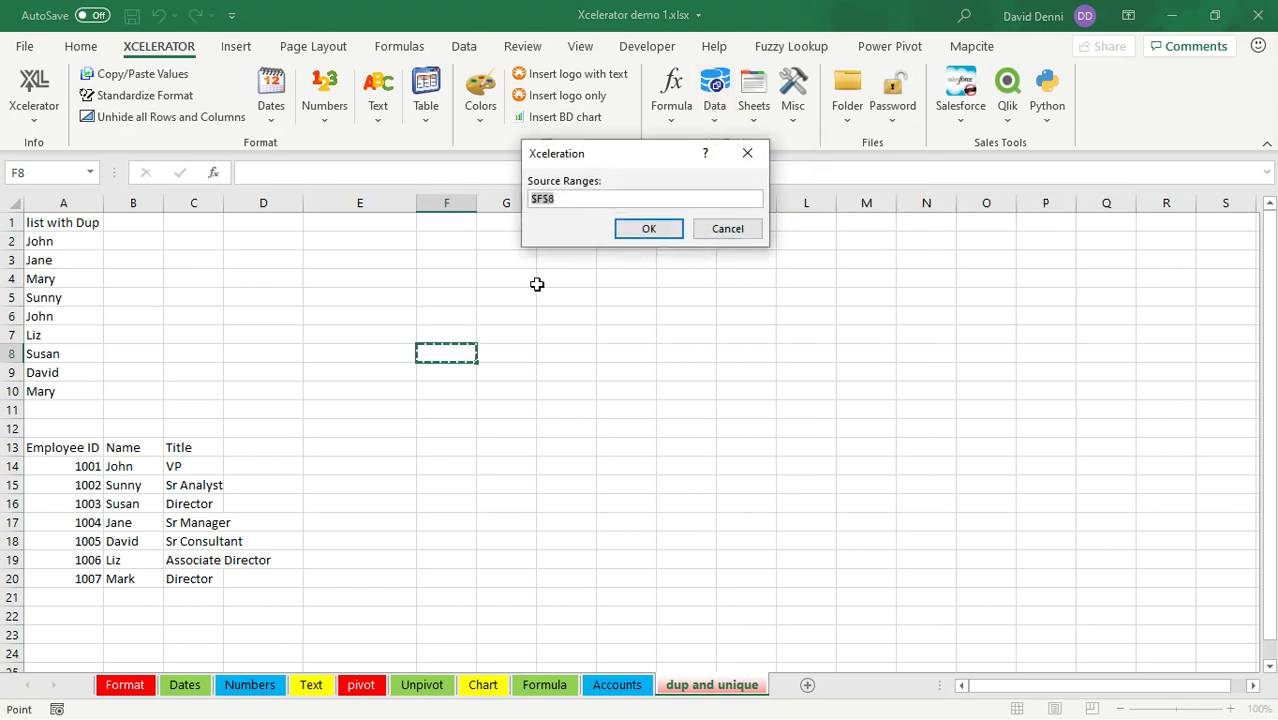
pyautogui.moveTo(64, 245); pyautogui.dragTo(68, 397)
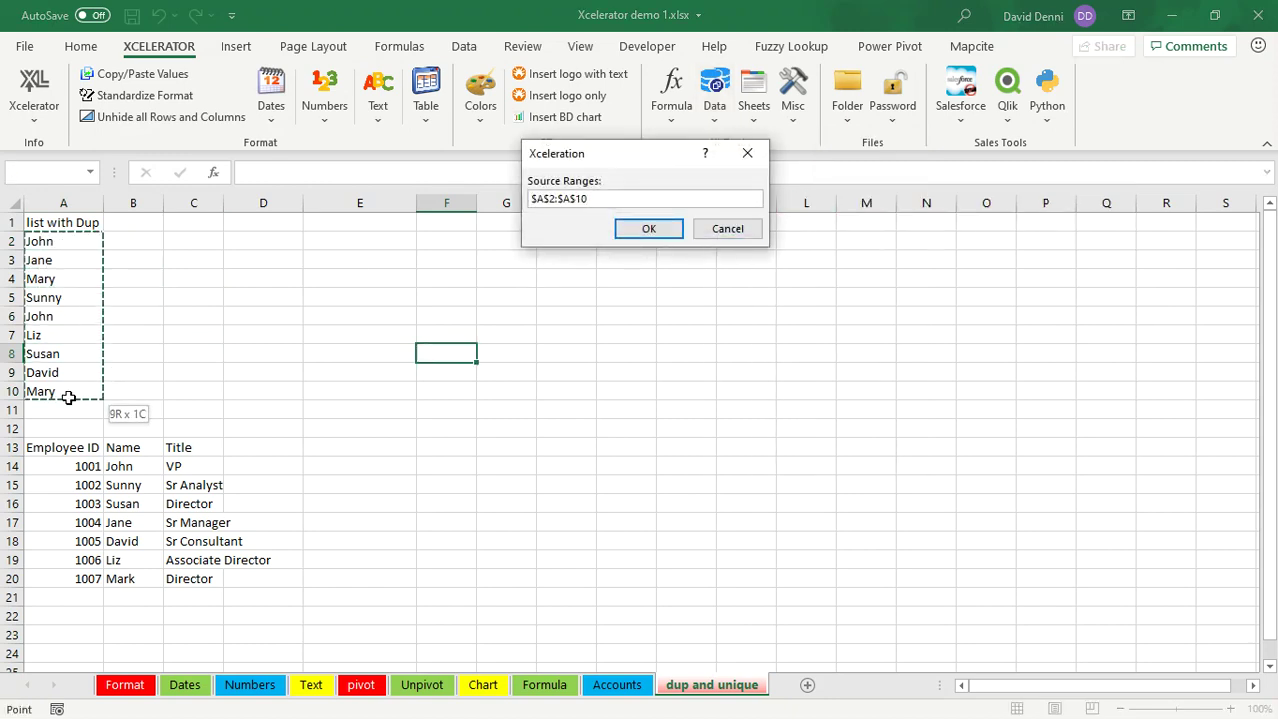
pyautogui.click(646, 231)
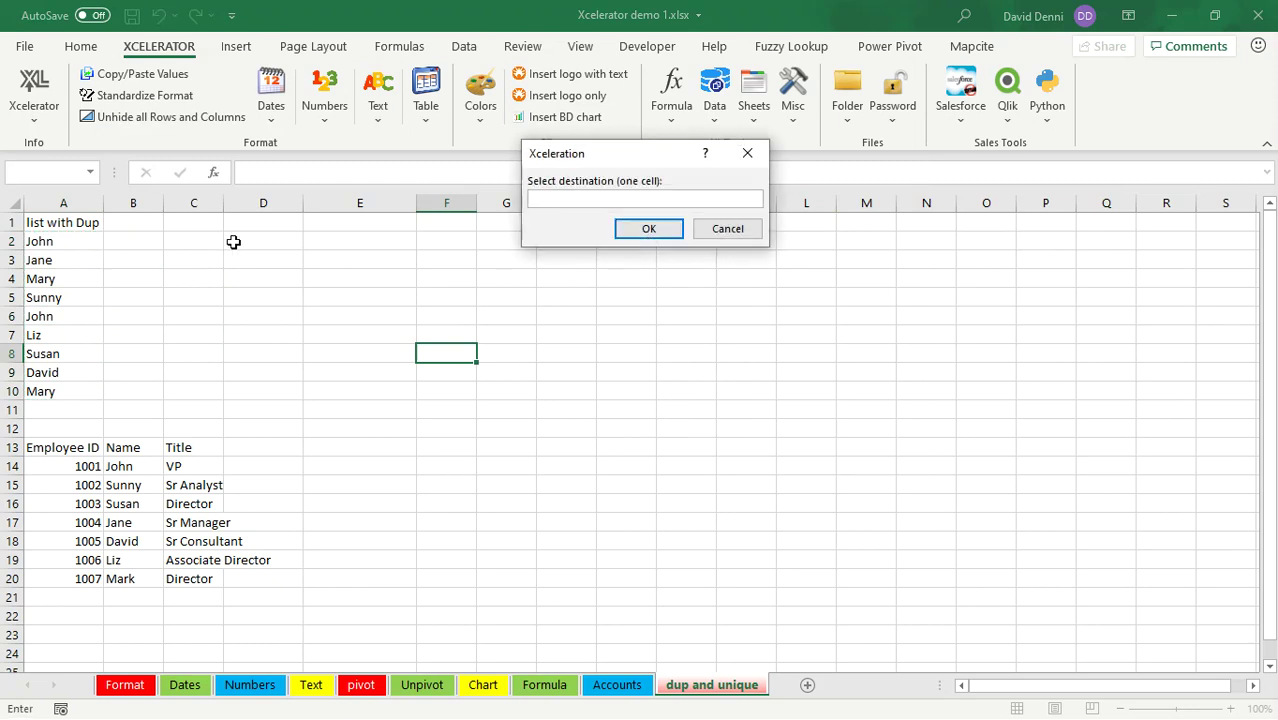
pyautogui.click(258, 225)
pyautogui.click(631, 232)
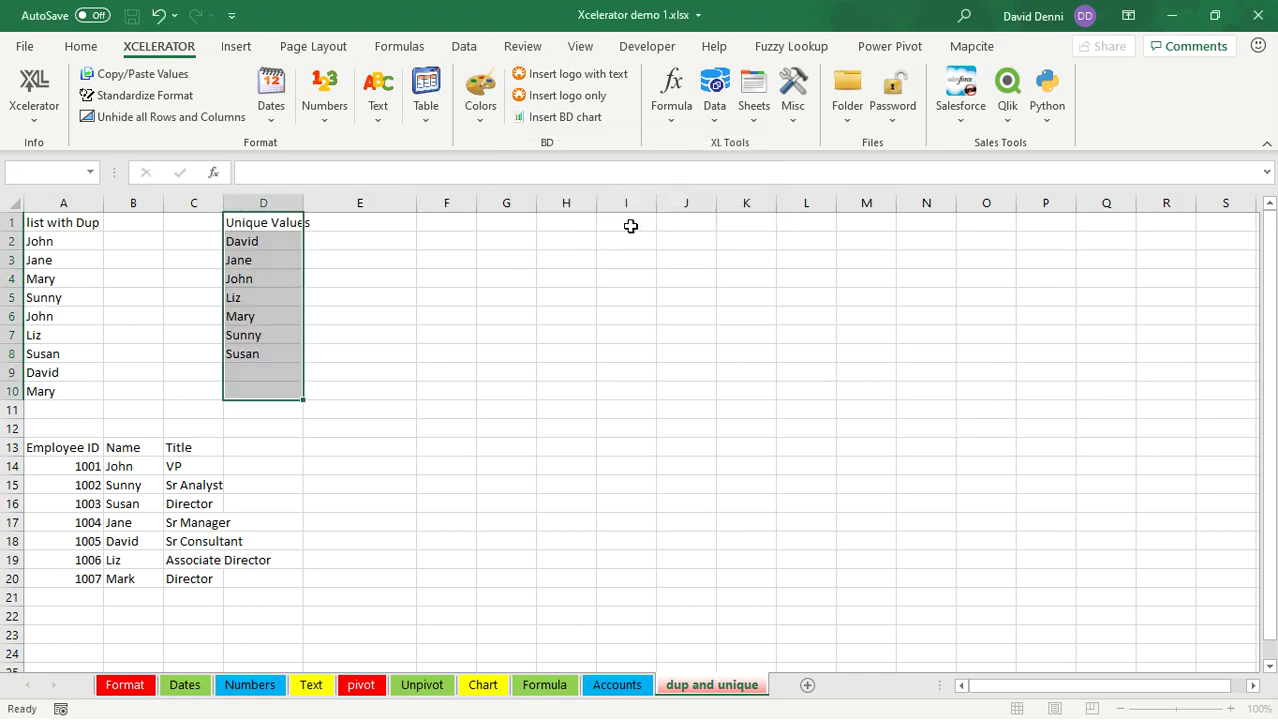
pyautogui.click(568, 333)
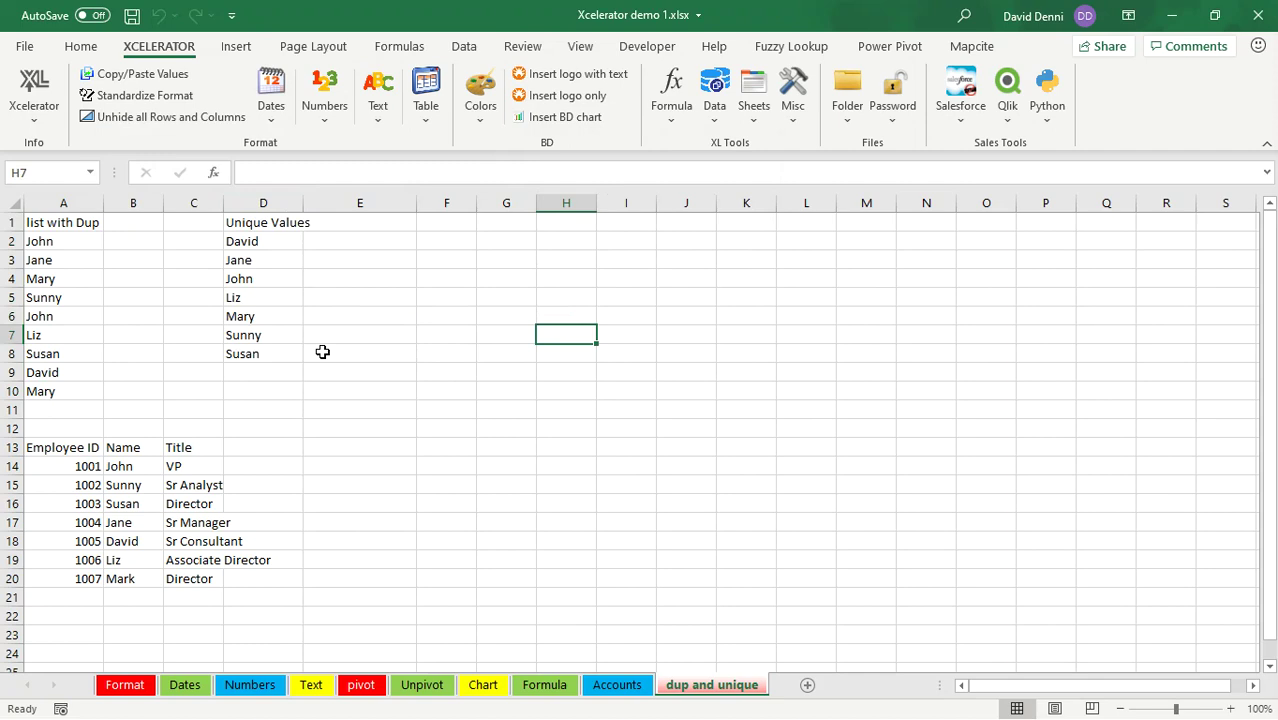
# Step: Examine the employee table below the lists and the empty columns E and F beside the unique values
pyautogui.click(68, 447)
pyautogui.moveTo(68, 447); pyautogui.dragTo(250, 590)
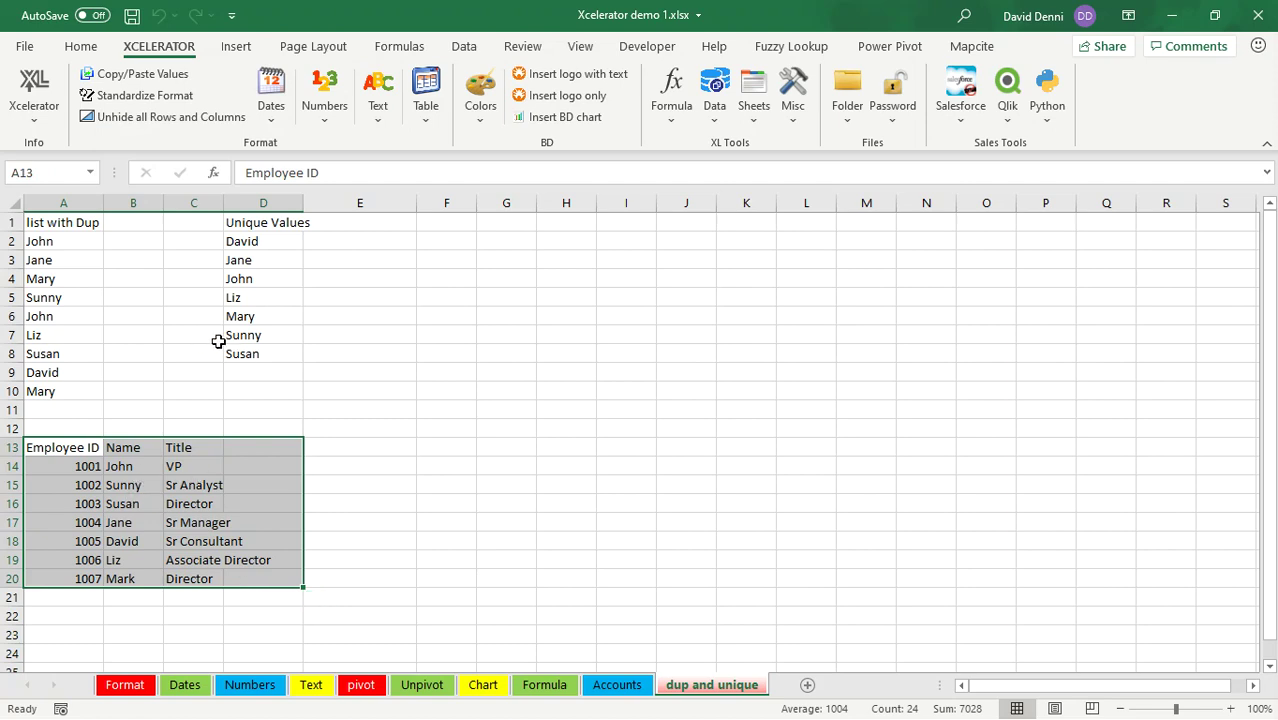
pyautogui.click(348, 222)
pyautogui.click(358, 196)
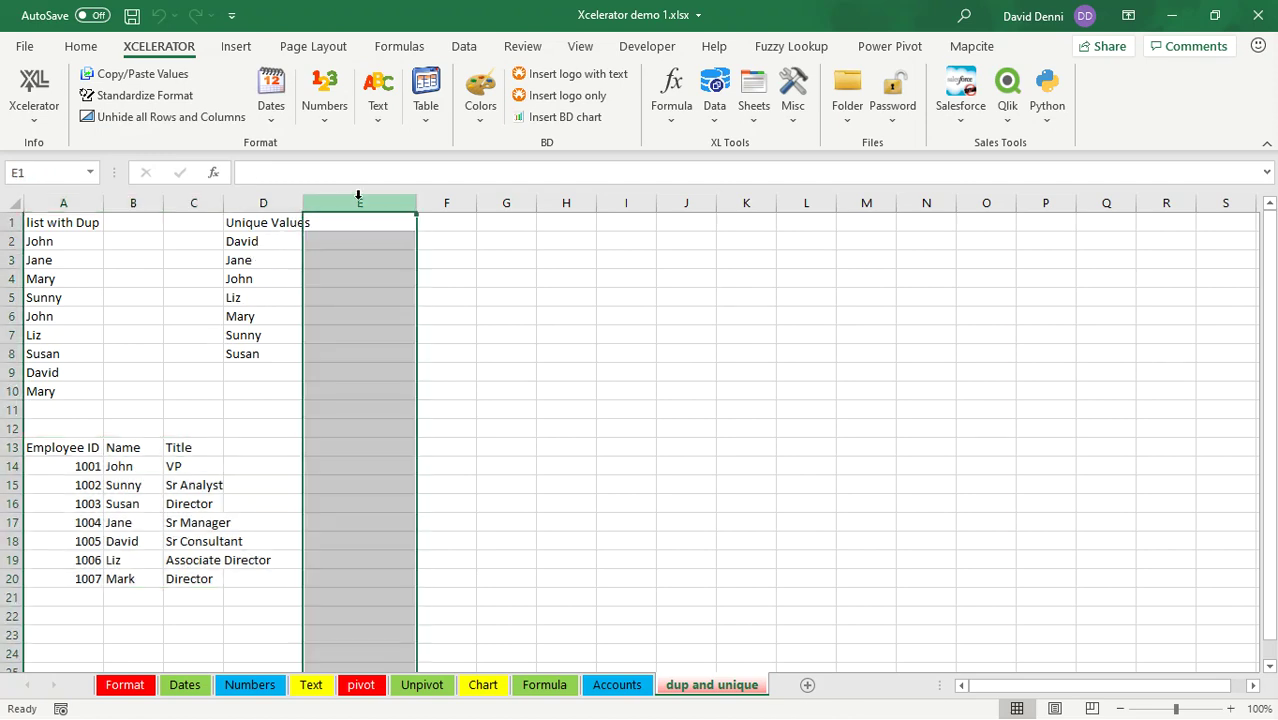
pyautogui.click(436, 200)
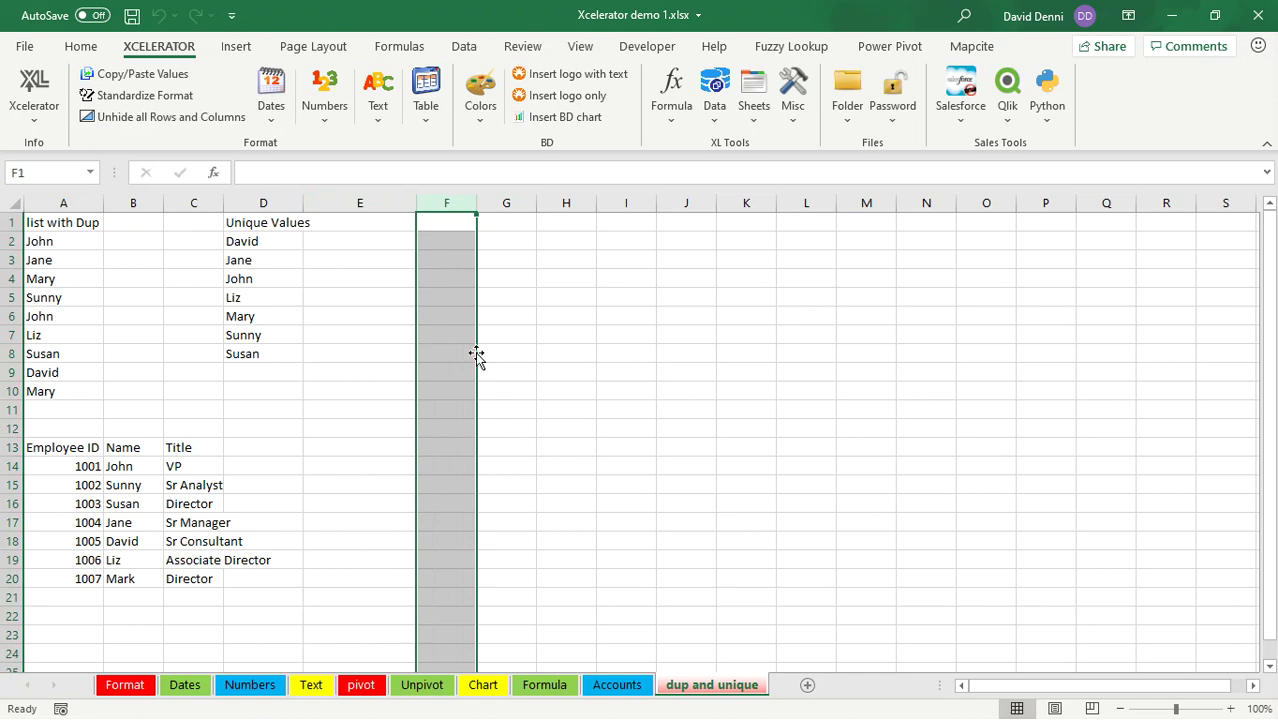
pyautogui.click(606, 372)
# Step: Start LookUp and Merge for the unique names in D2:D8, using the employee table A13:C20 as the data range
pyautogui.moveTo(264, 240); pyautogui.dragTo(271, 350)
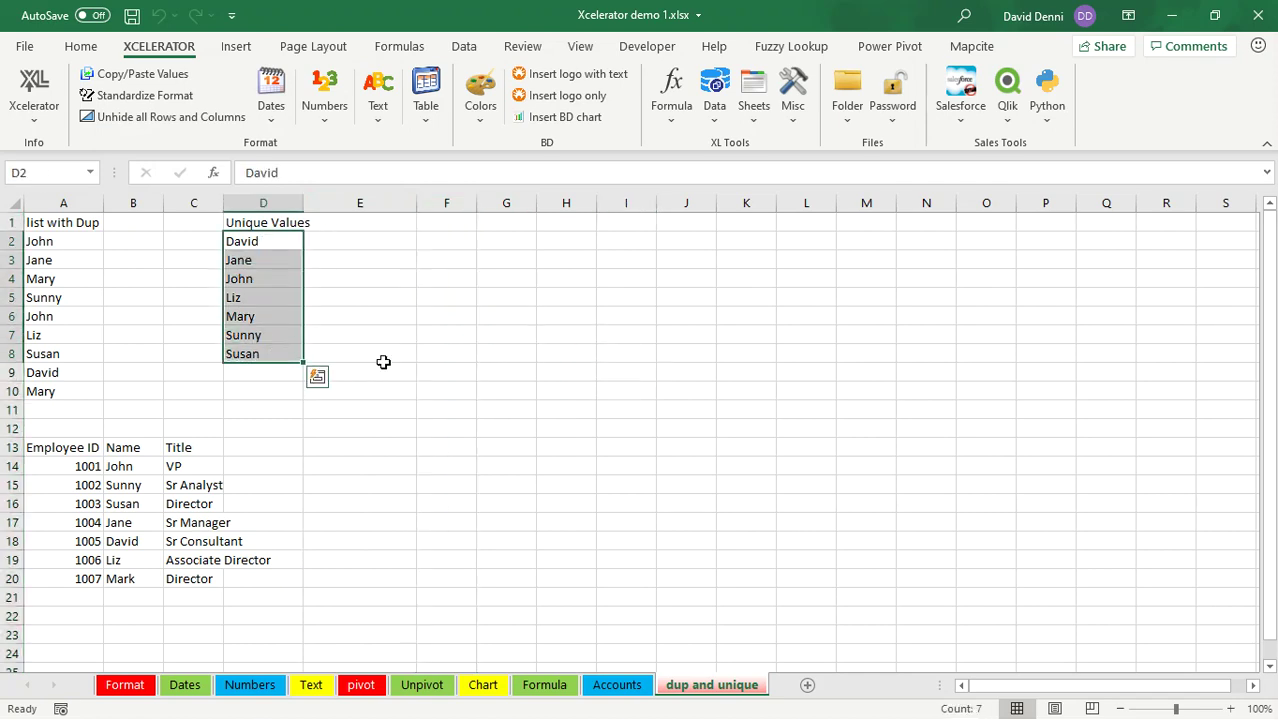
pyautogui.click(714, 115)
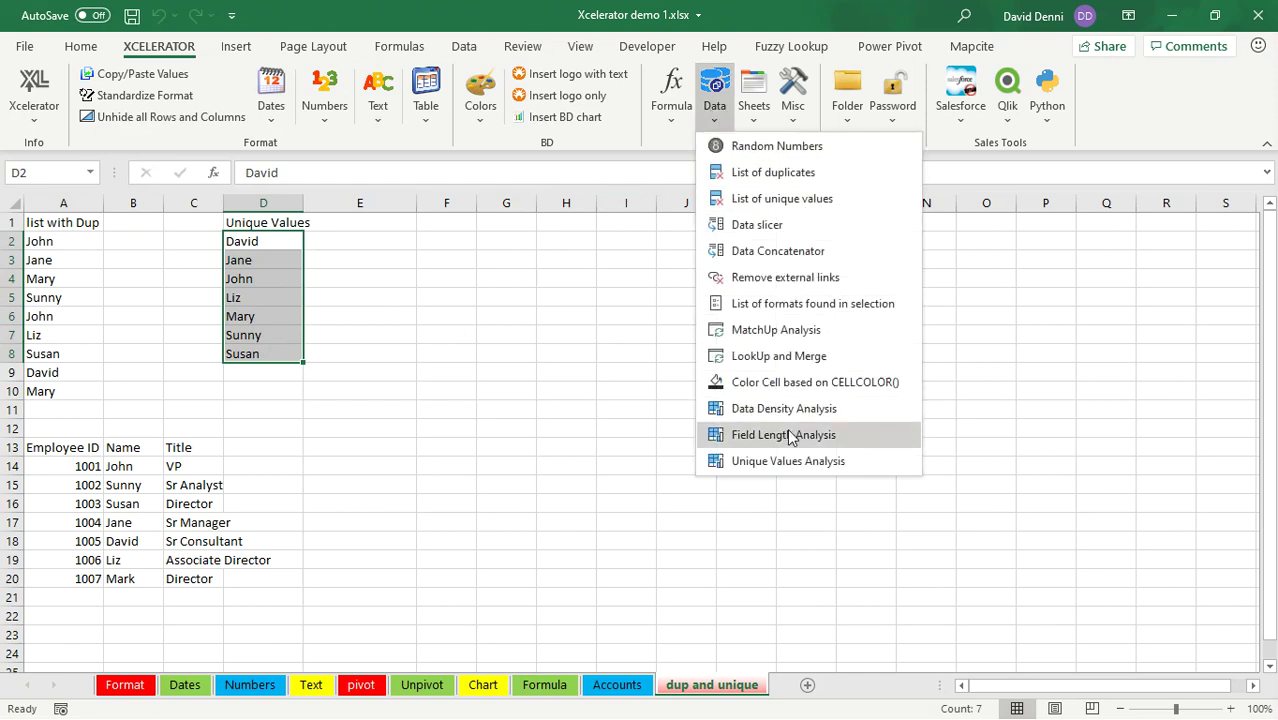
pyautogui.click(813, 362)
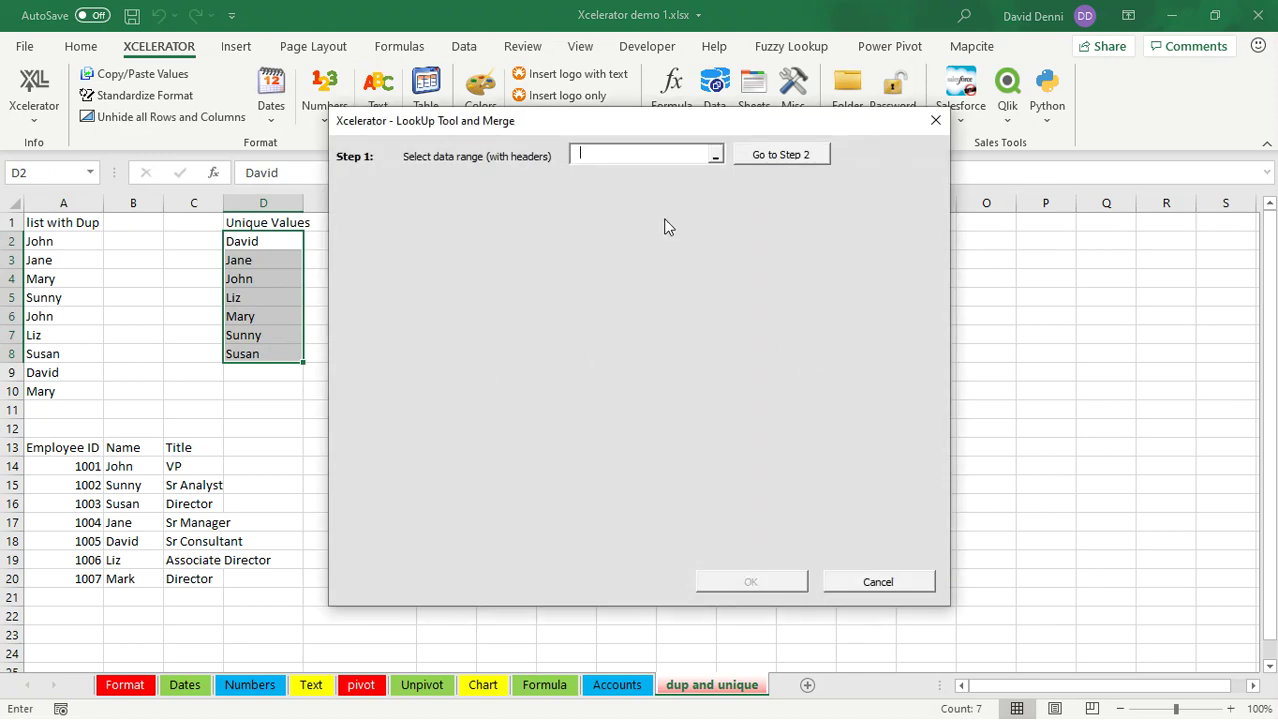
pyautogui.moveTo(77, 447); pyautogui.dragTo(207, 578)
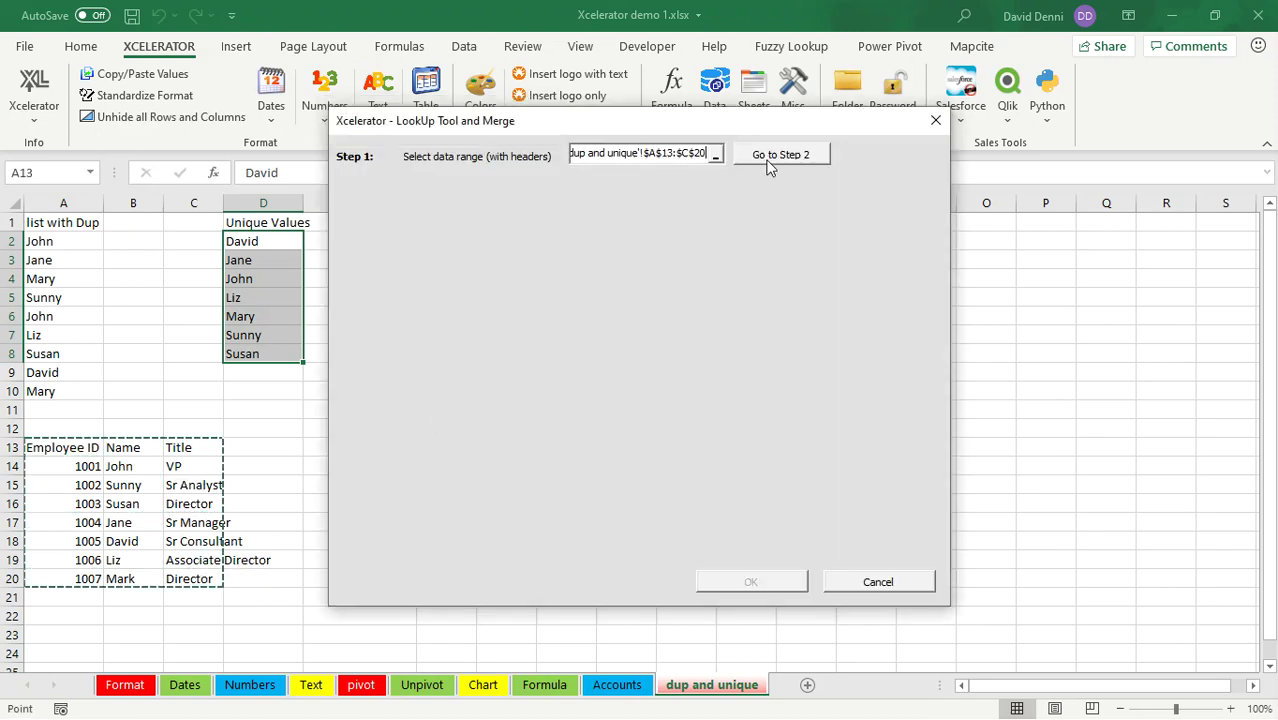
pyautogui.click(783, 160)
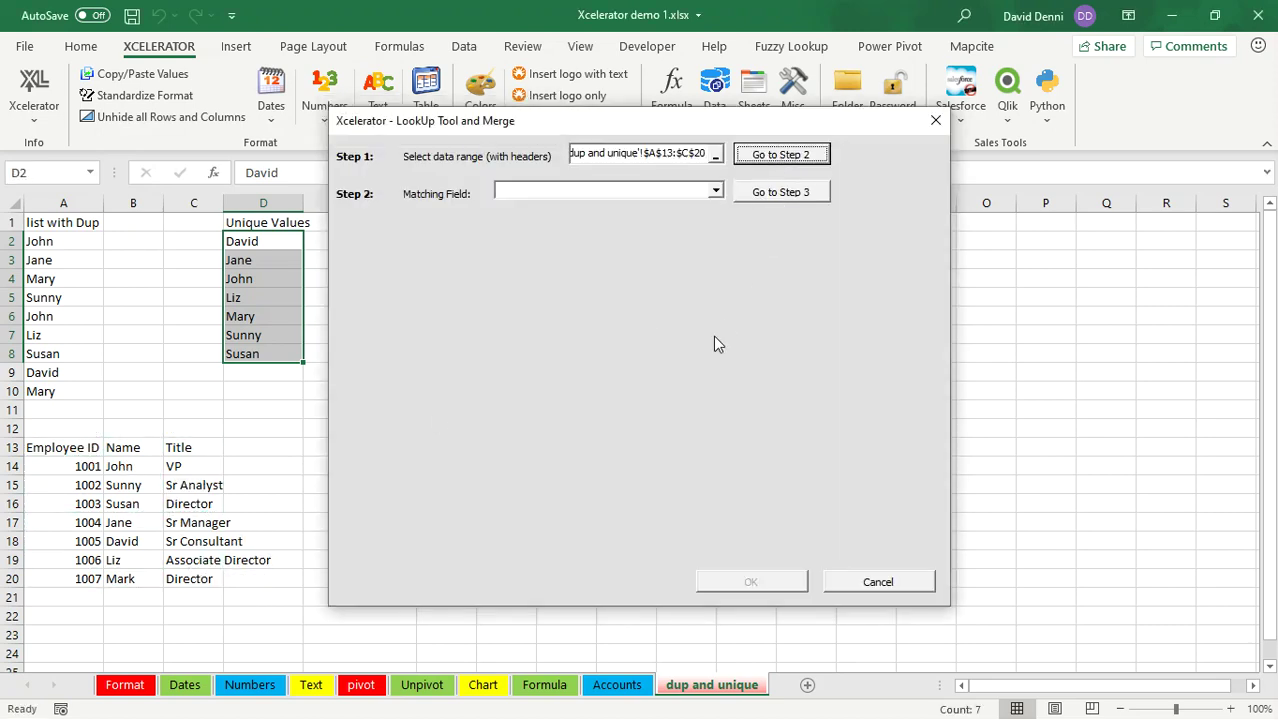
# Step: Use Name as the matching field and add the Title and Employee ID fields to the merge, in that order
pyautogui.click(715, 190)
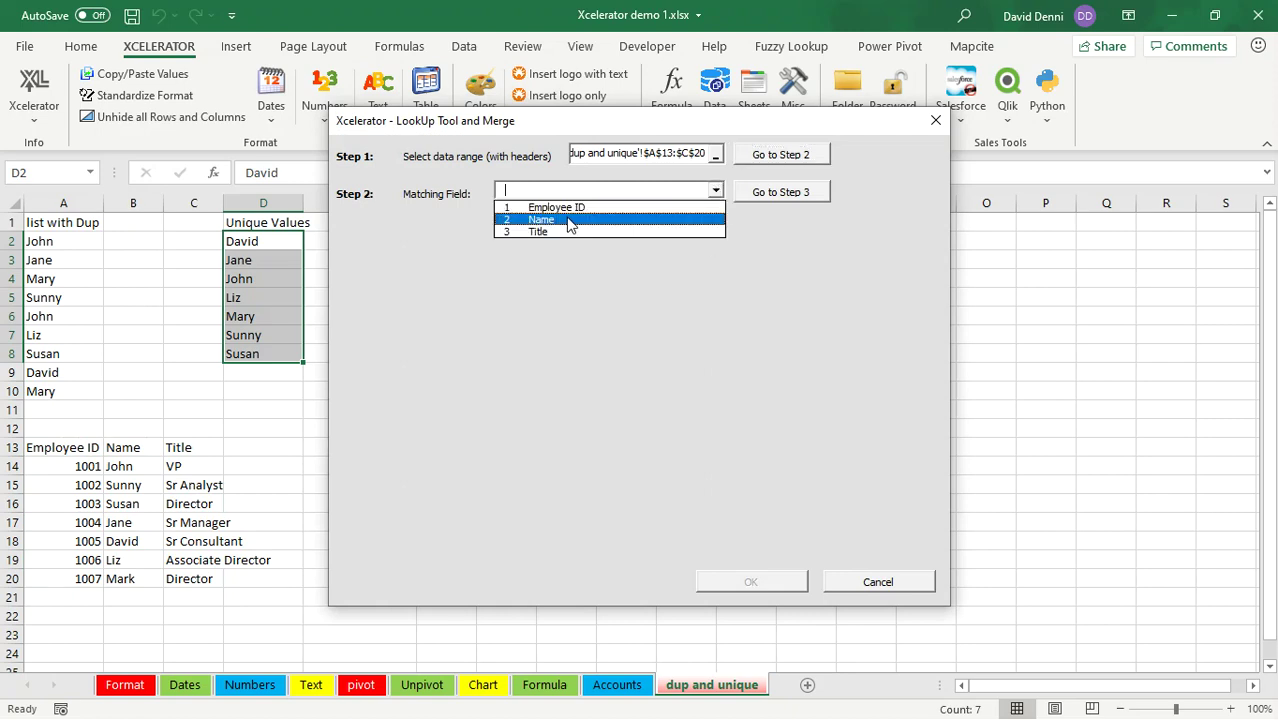
pyautogui.click(568, 220)
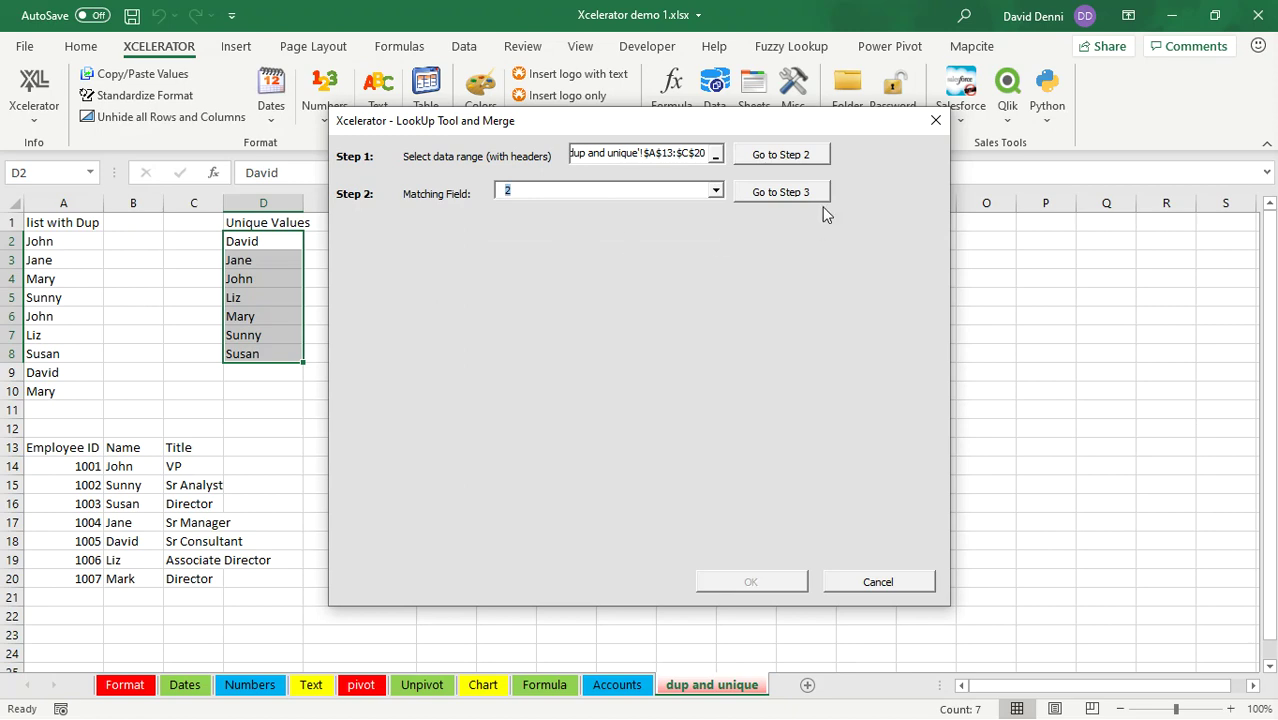
pyautogui.click(782, 192)
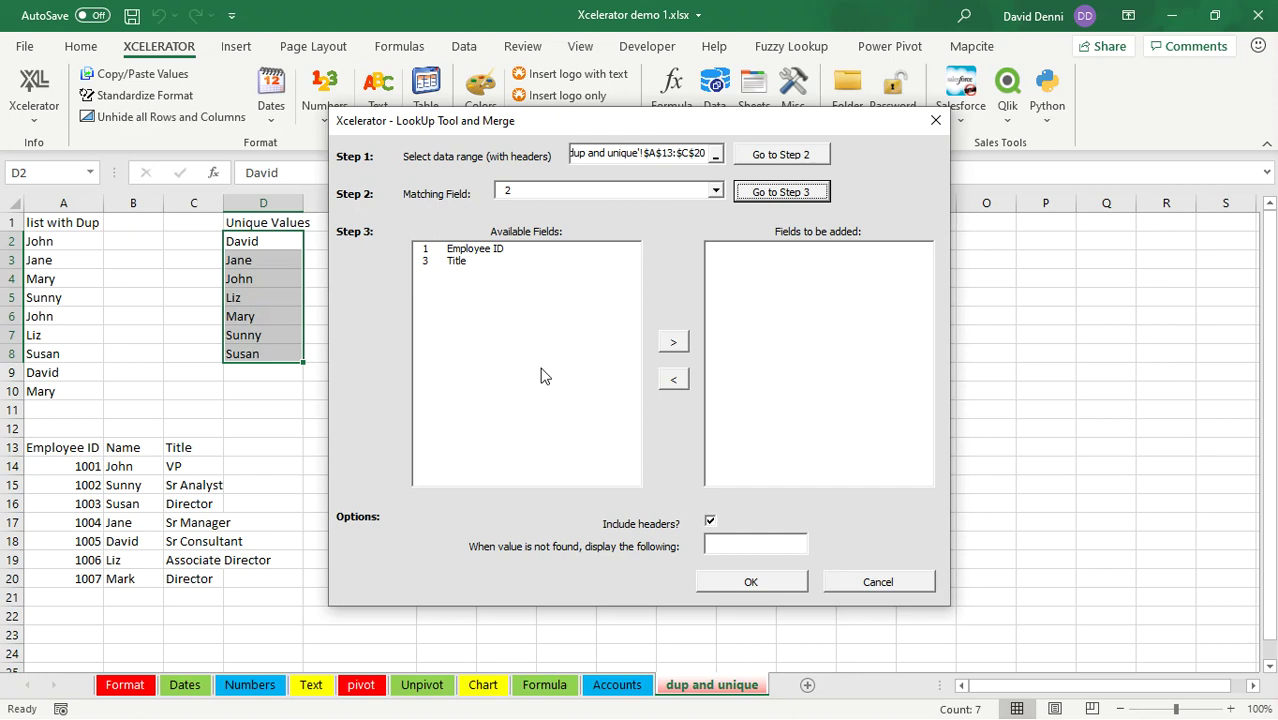
pyautogui.click(450, 262)
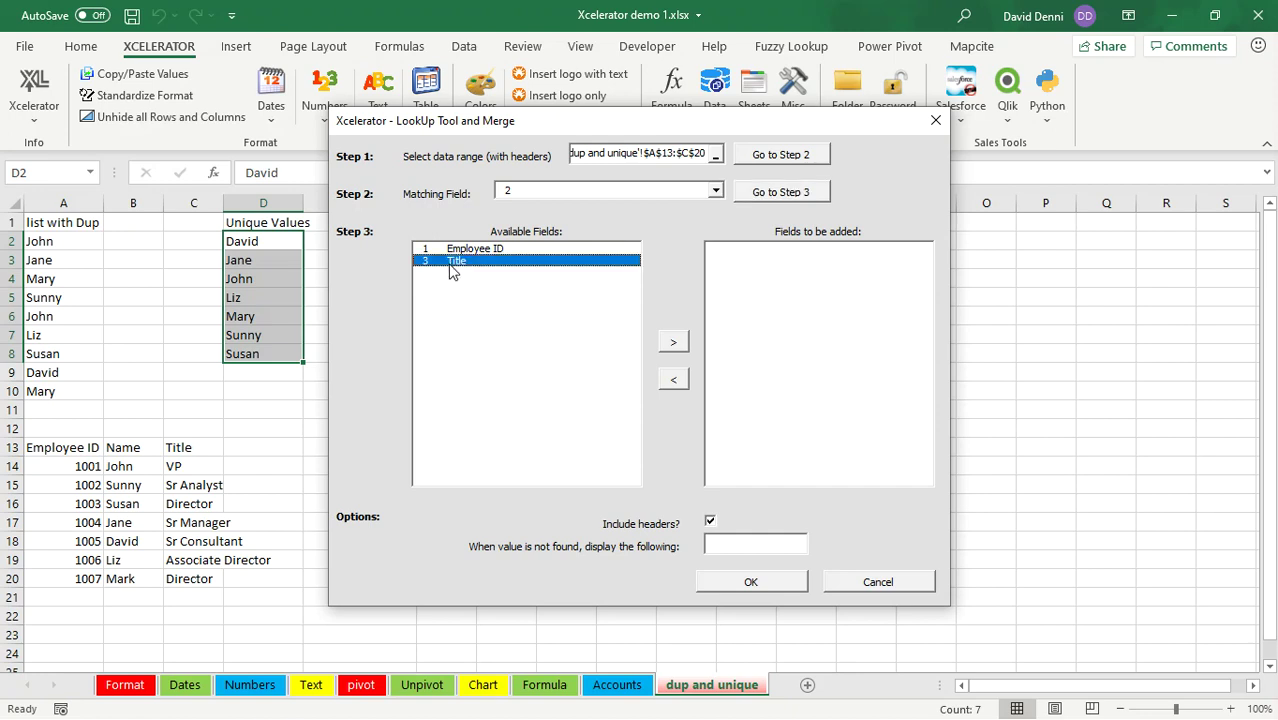
pyautogui.click(672, 343)
pyautogui.click(499, 250)
pyautogui.click(677, 345)
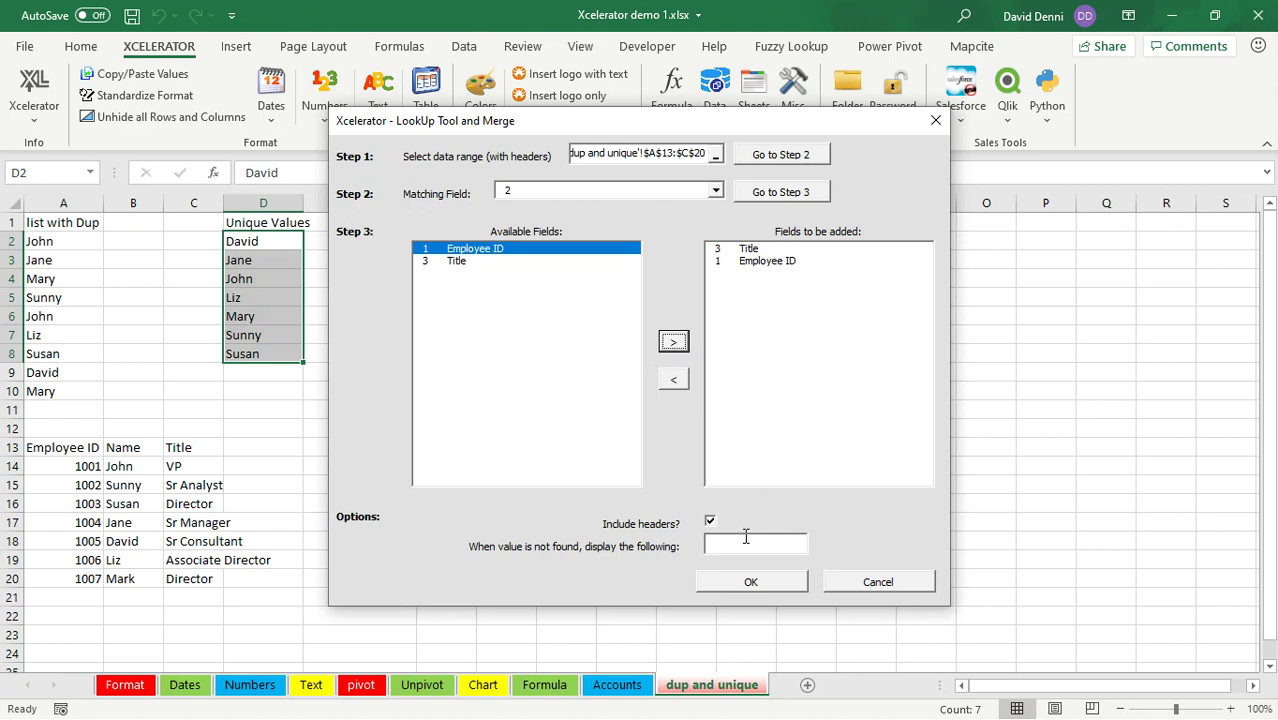
# Step: Set the text for values not found to MISSING and run the merge with headers included
pyautogui.click(754, 543)
pyautogui.write('MISSING')
pyautogui.click(737, 582)
pyautogui.click(615, 439)
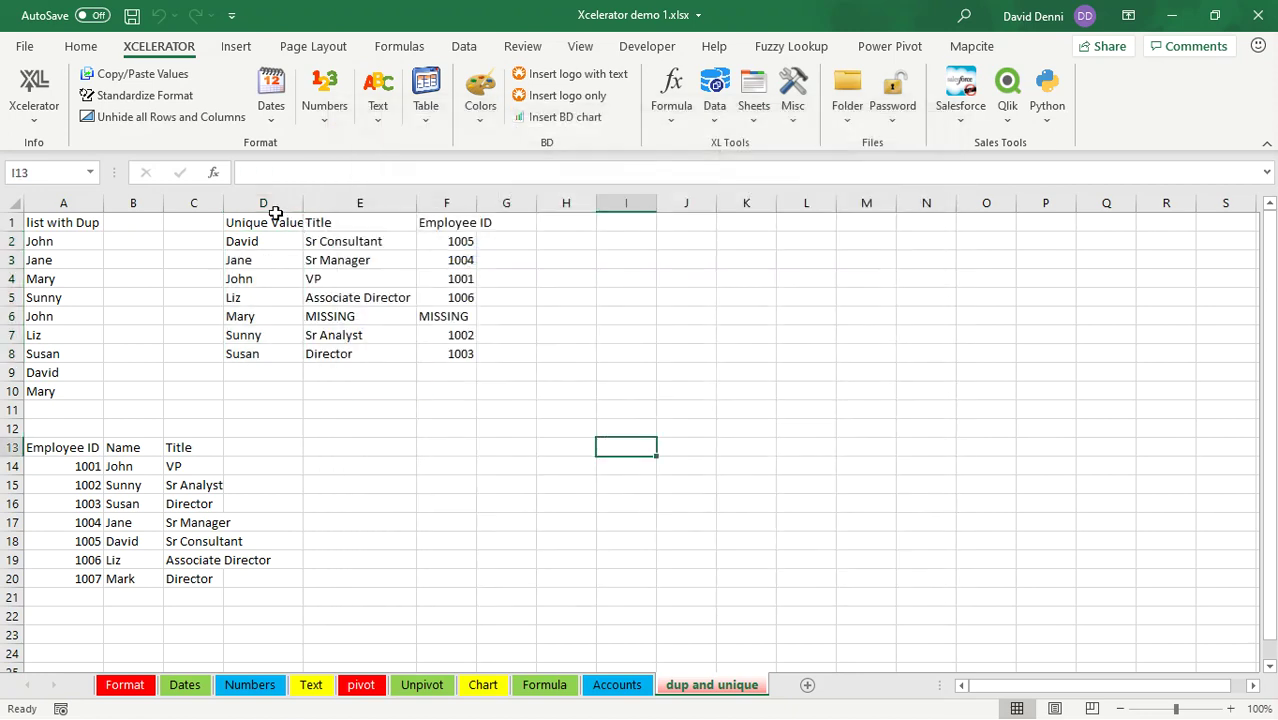
# Step: Examine the merged Title and Employee ID columns, the MISSING row, and the name lists in D2:D8 and B14:B20
pyautogui.click(330, 203)
pyautogui.click(444, 203)
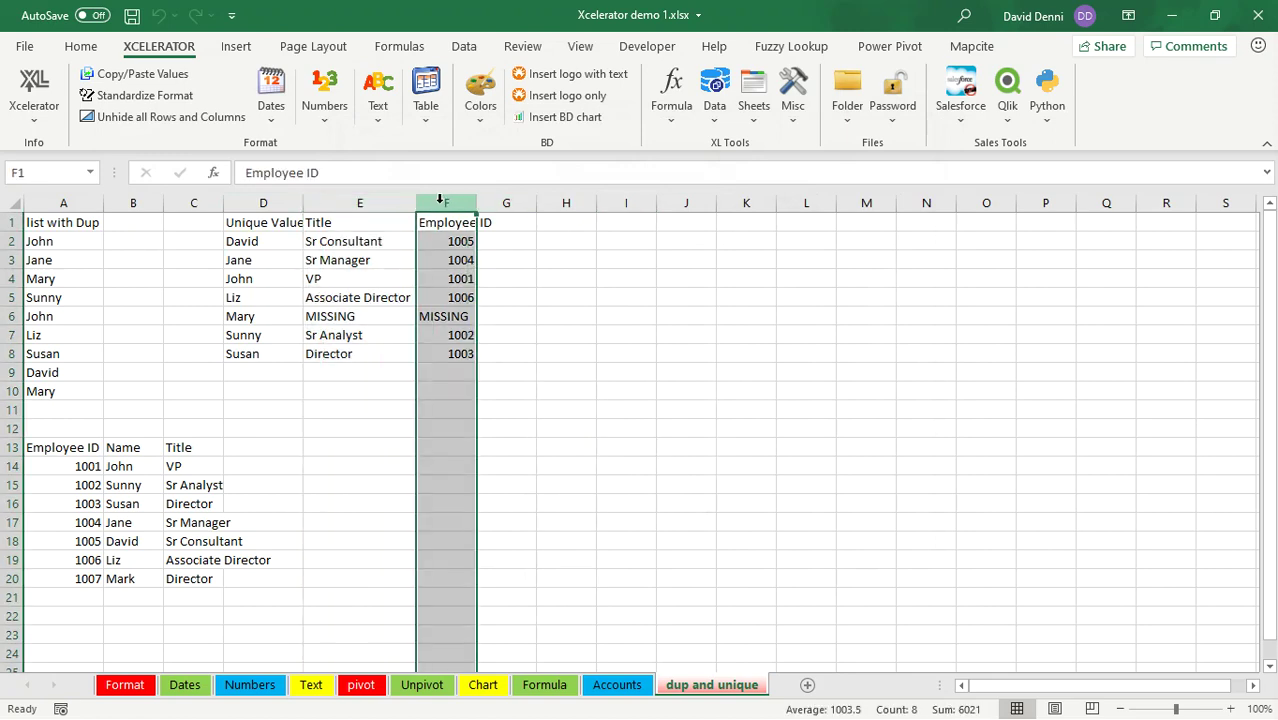
pyautogui.click(258, 200)
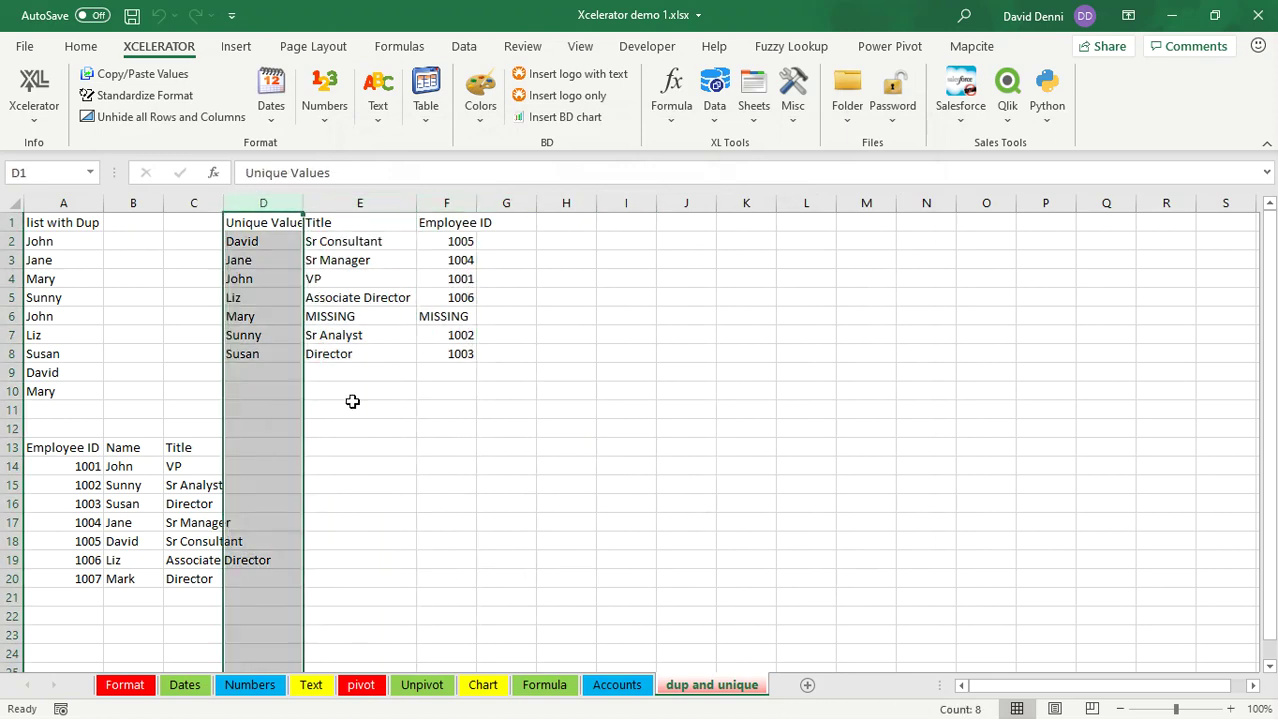
pyautogui.click(556, 420)
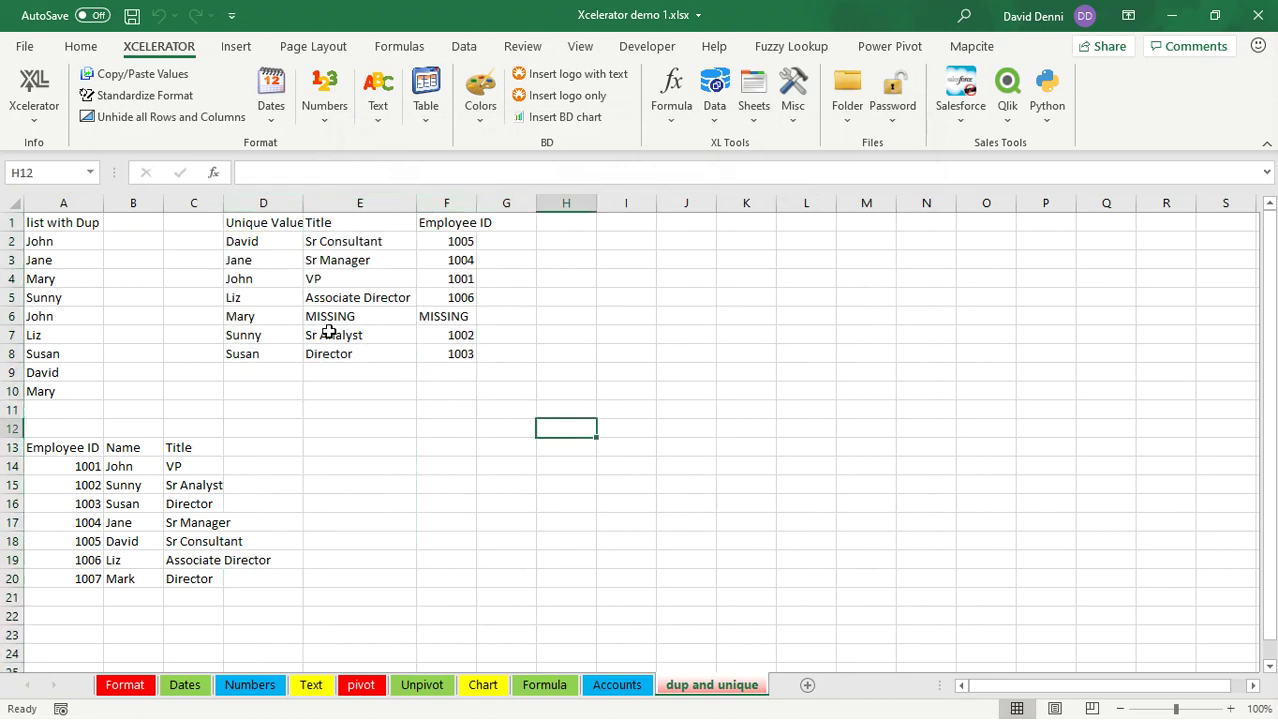
pyautogui.click(251, 320)
pyautogui.click(359, 314)
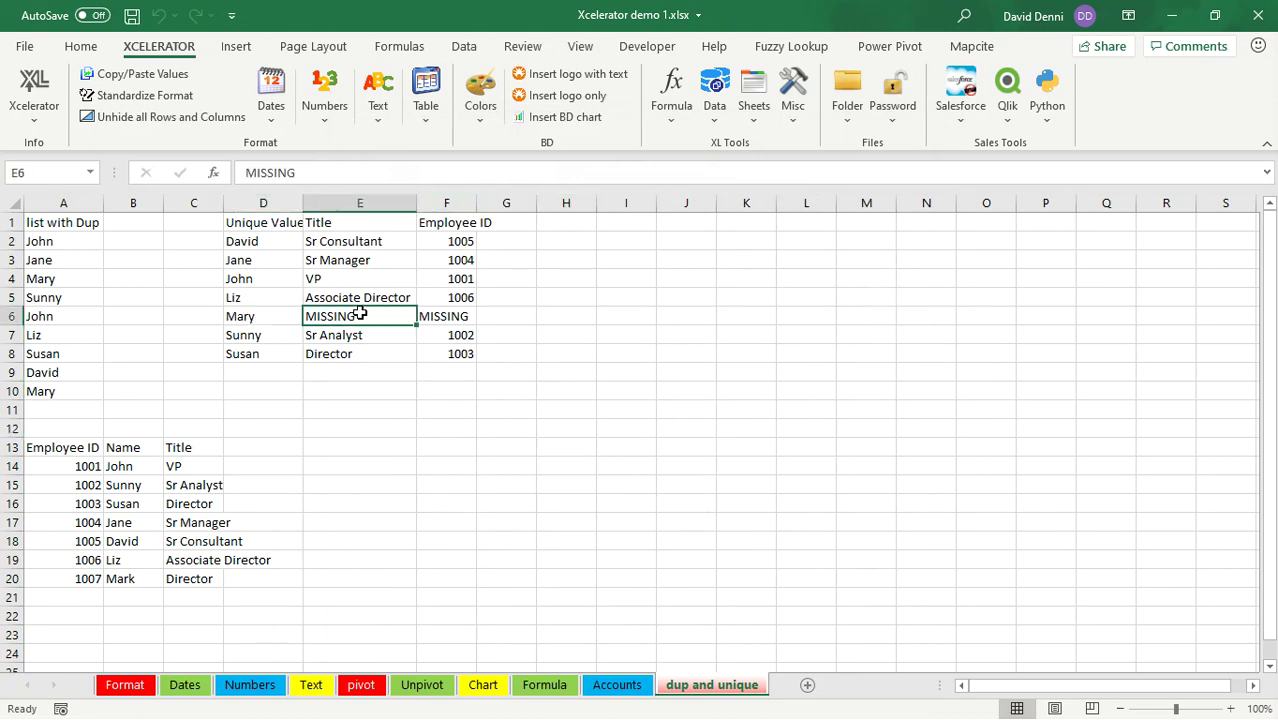
pyautogui.click(438, 315)
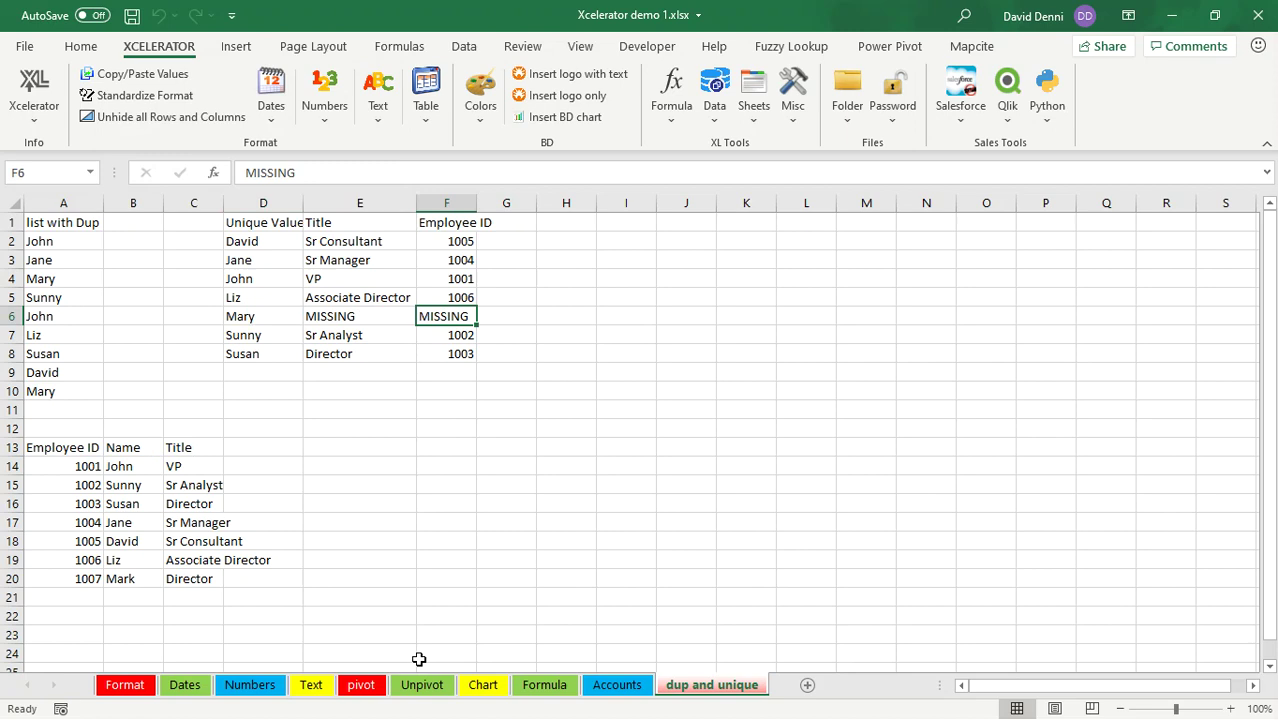
pyautogui.moveTo(257, 248); pyautogui.dragTo(260, 354)
pyautogui.moveTo(120, 466); pyautogui.dragTo(126, 578)
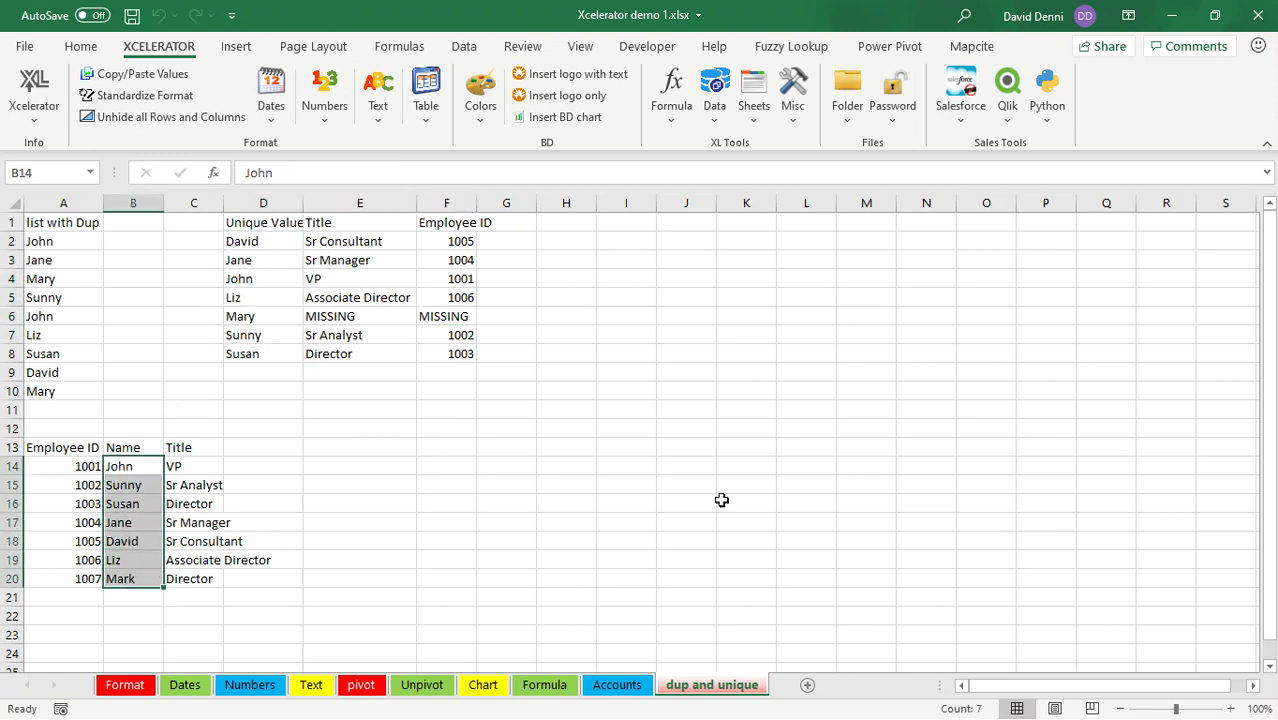
pyautogui.click(740, 503)
# Step: Open MatchUp Analysis and load the unique names in D2:D8 as List A
pyautogui.click(716, 112)
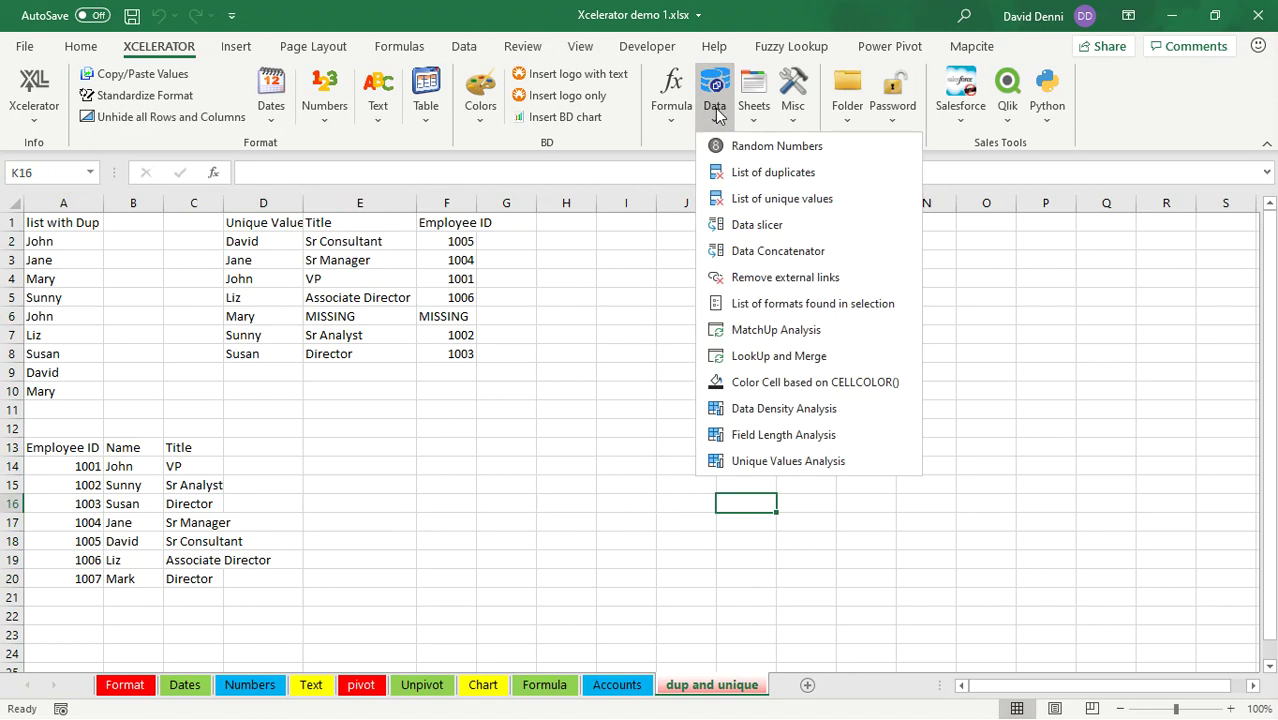
pyautogui.click(800, 335)
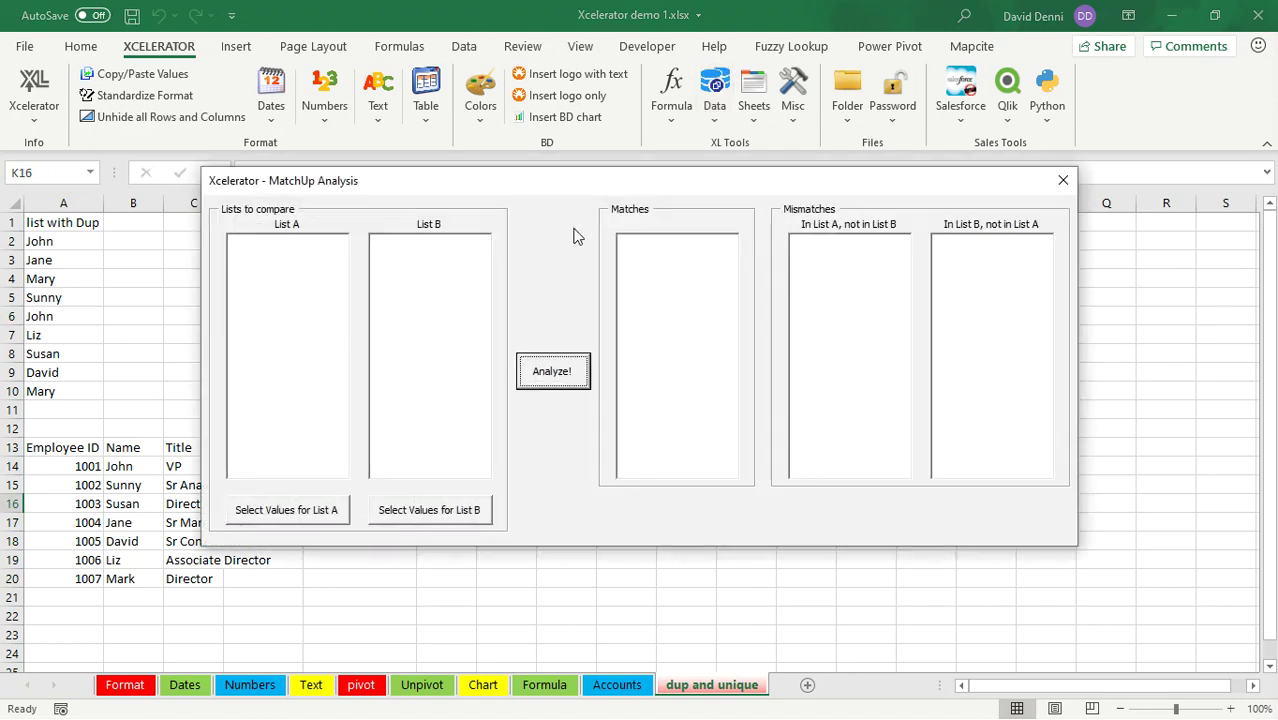
pyautogui.click(287, 514)
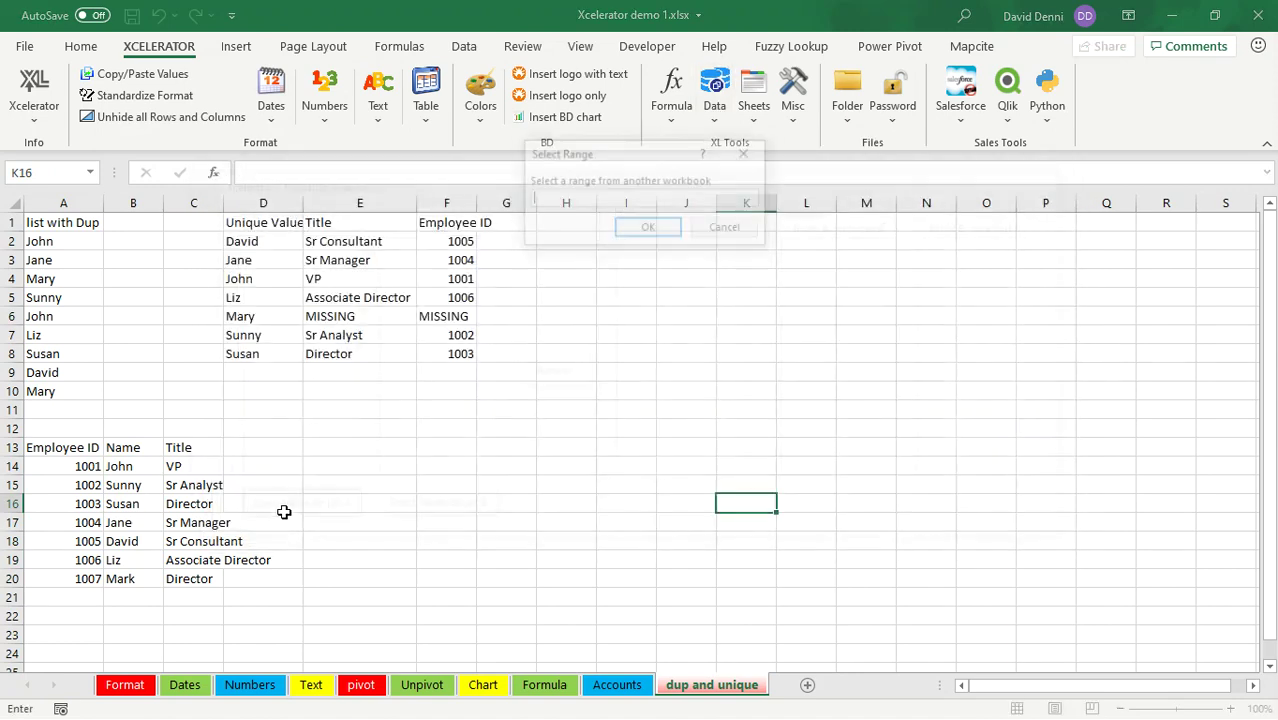
pyautogui.moveTo(254, 241); pyautogui.dragTo(254, 355)
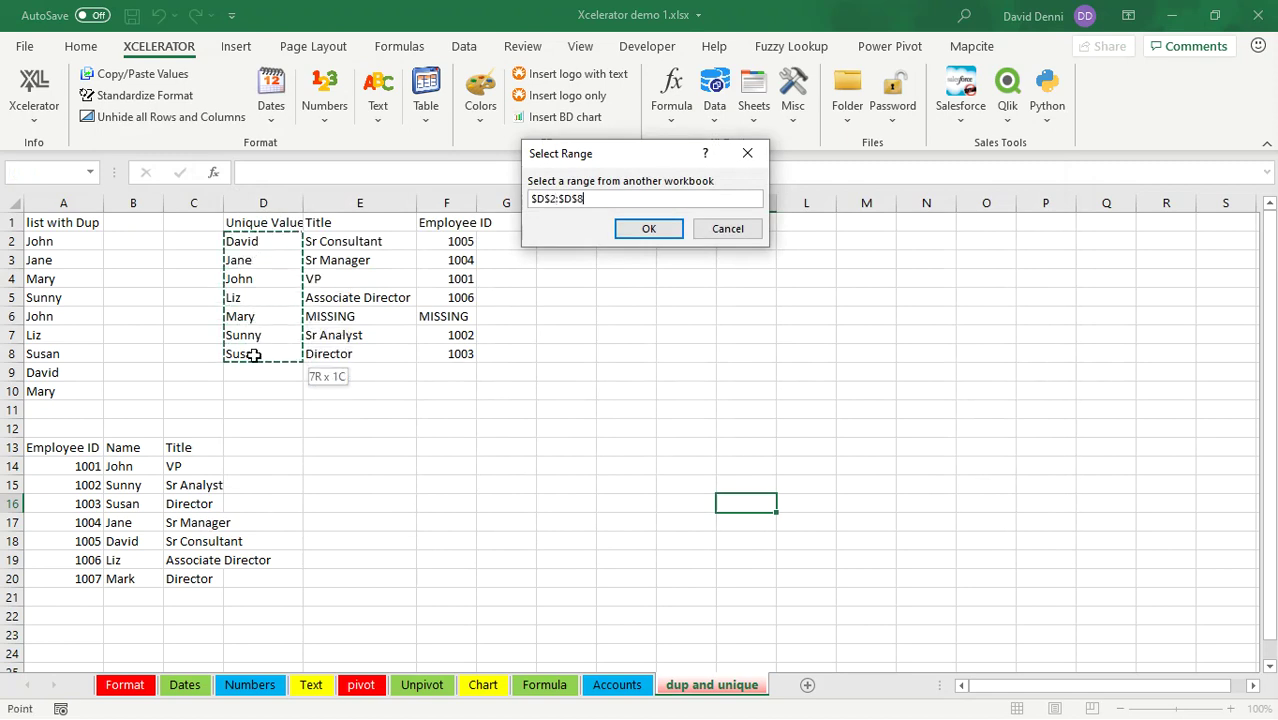
pyautogui.click(650, 229)
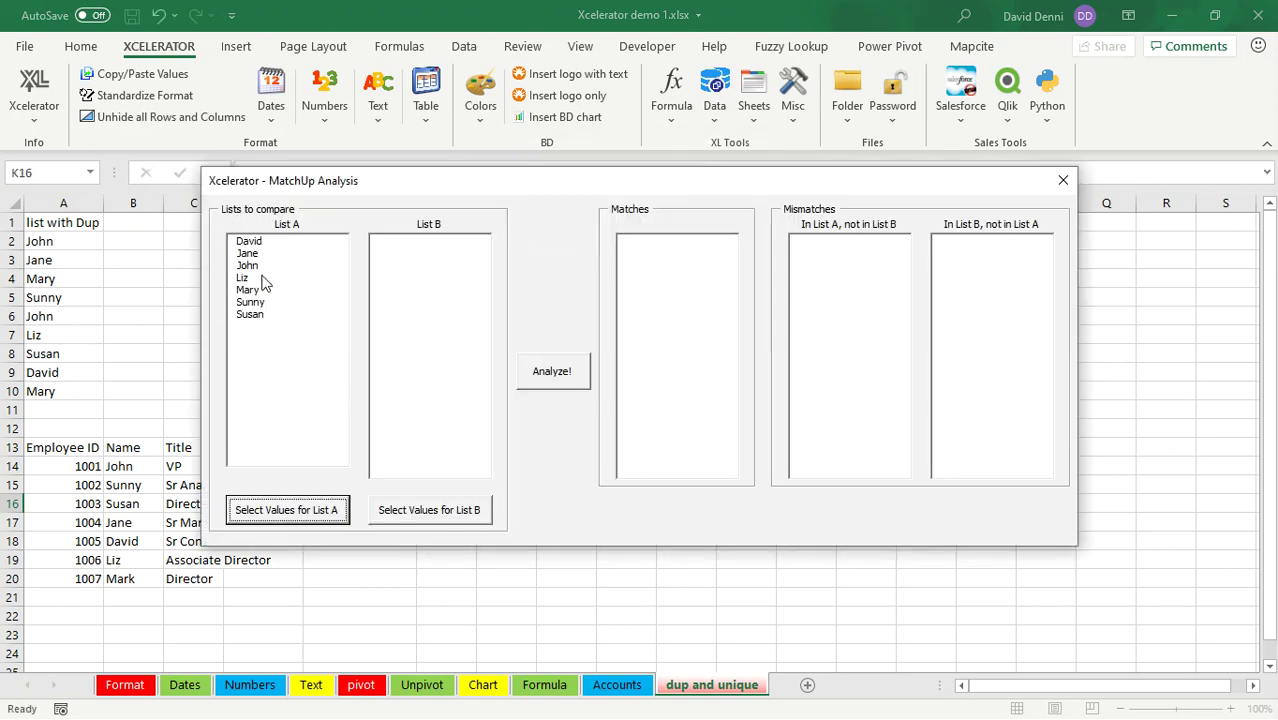
# Step: Load the names in B14:B20 as List B and run the matchup analysis against List A
pyautogui.click(430, 510)
pyautogui.moveTo(125, 466); pyautogui.dragTo(151, 576)
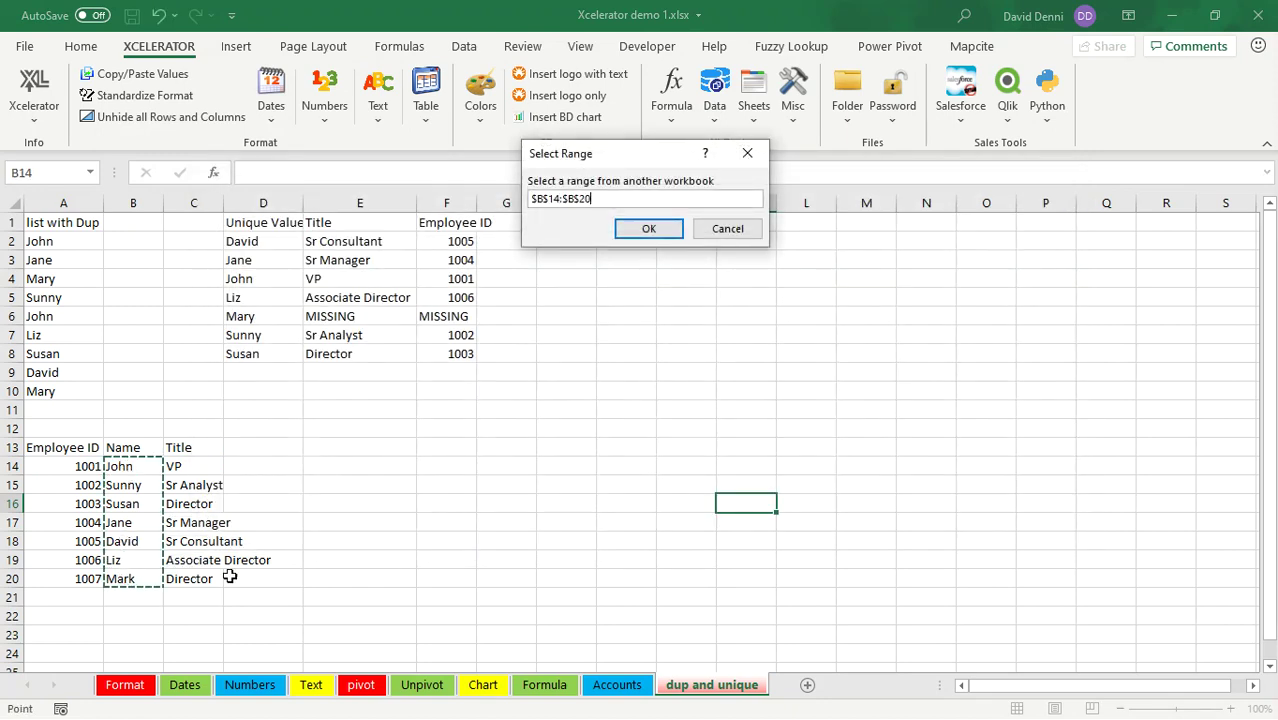
pyautogui.click(641, 234)
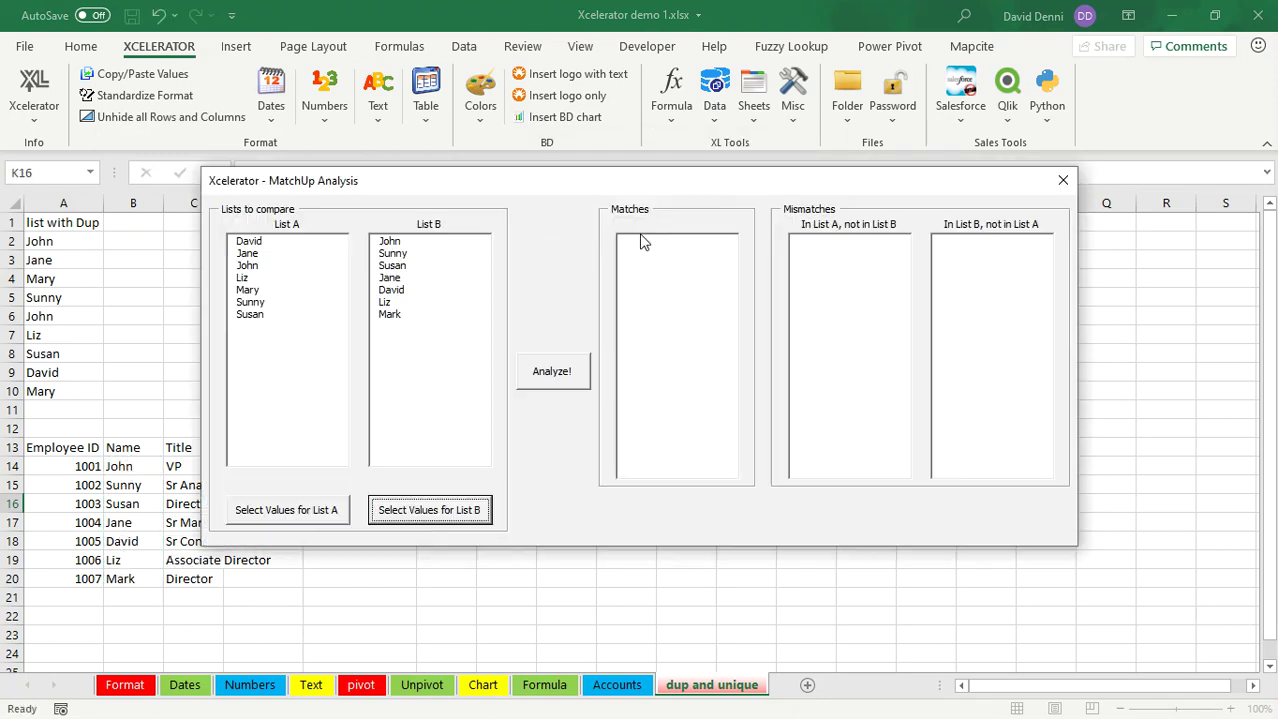
pyautogui.click(541, 386)
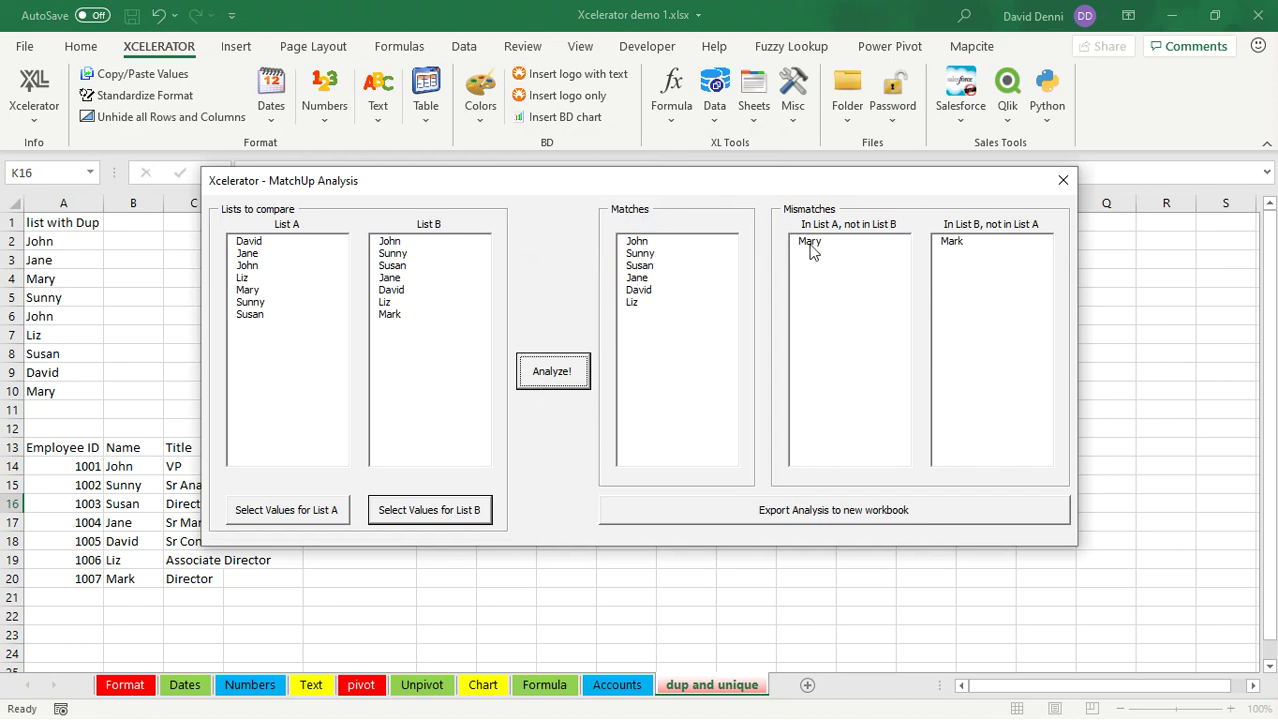
pyautogui.click(838, 318)
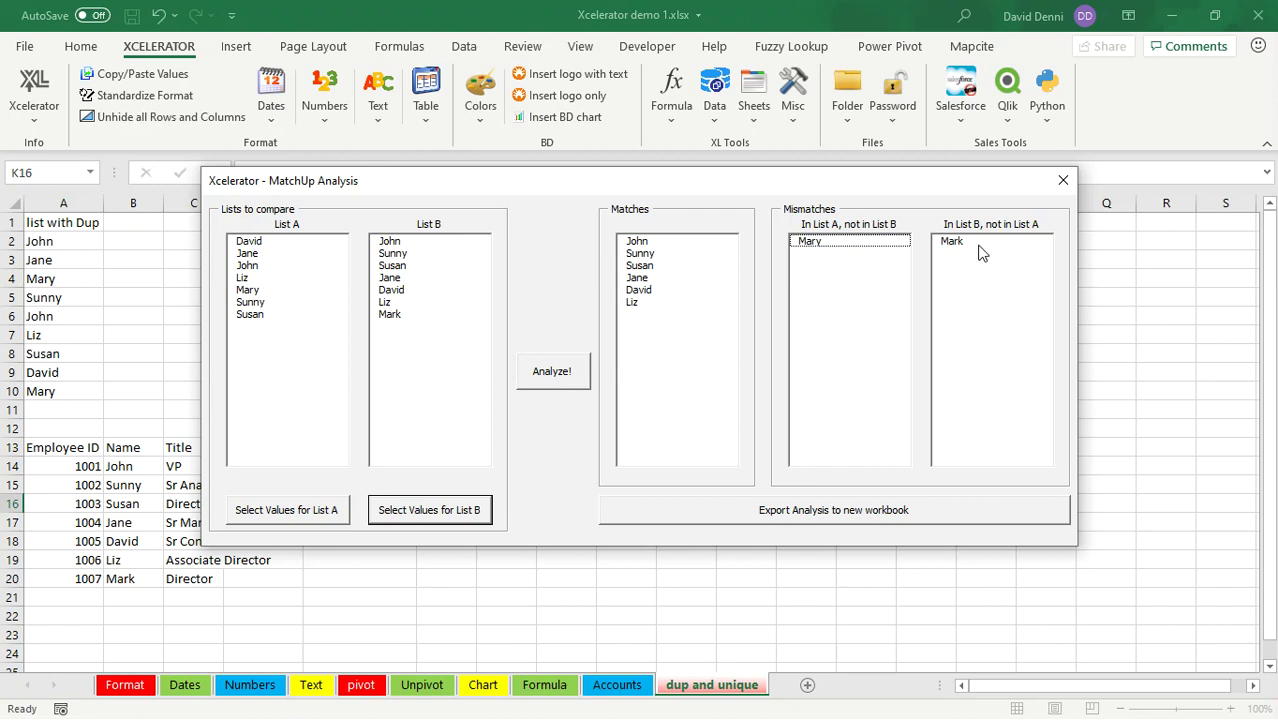
# Step: Export the matchup analysis to a new workbook, and close that workbook after reviewing its list, match and mismatch columns
pyautogui.click(836, 512)
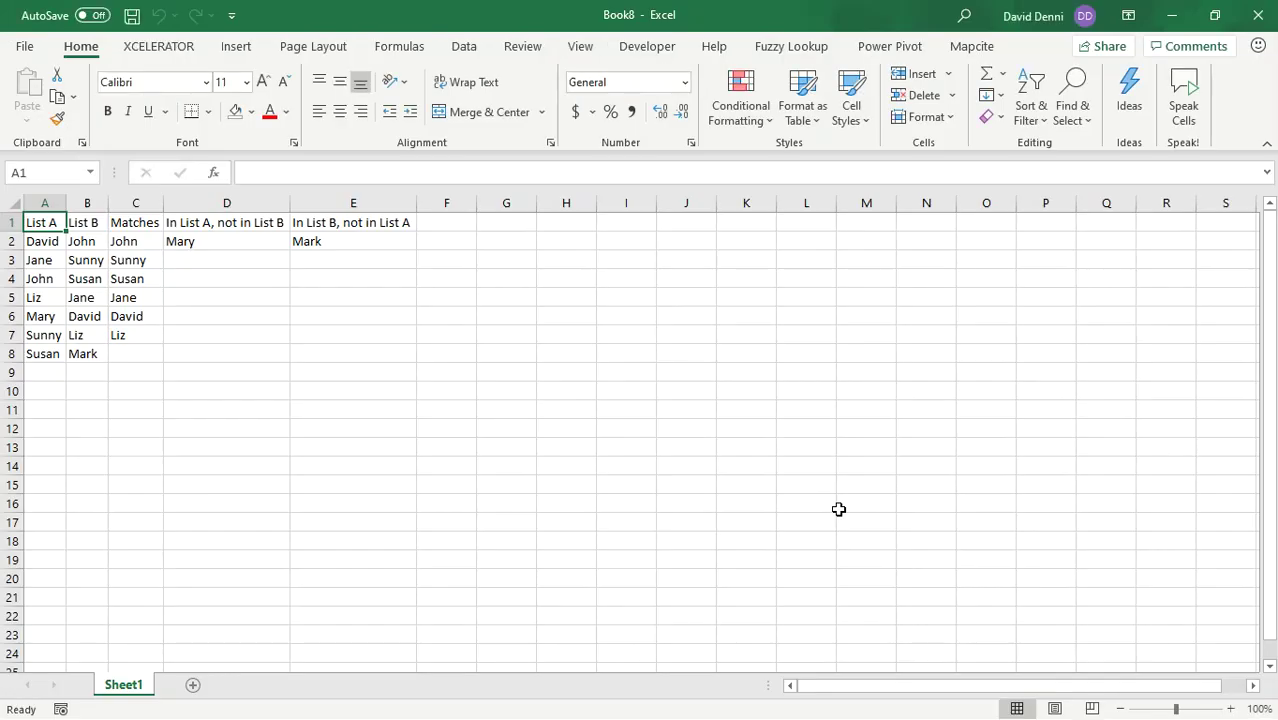
pyautogui.click(61, 198)
pyautogui.moveTo(61, 198); pyautogui.dragTo(86, 195)
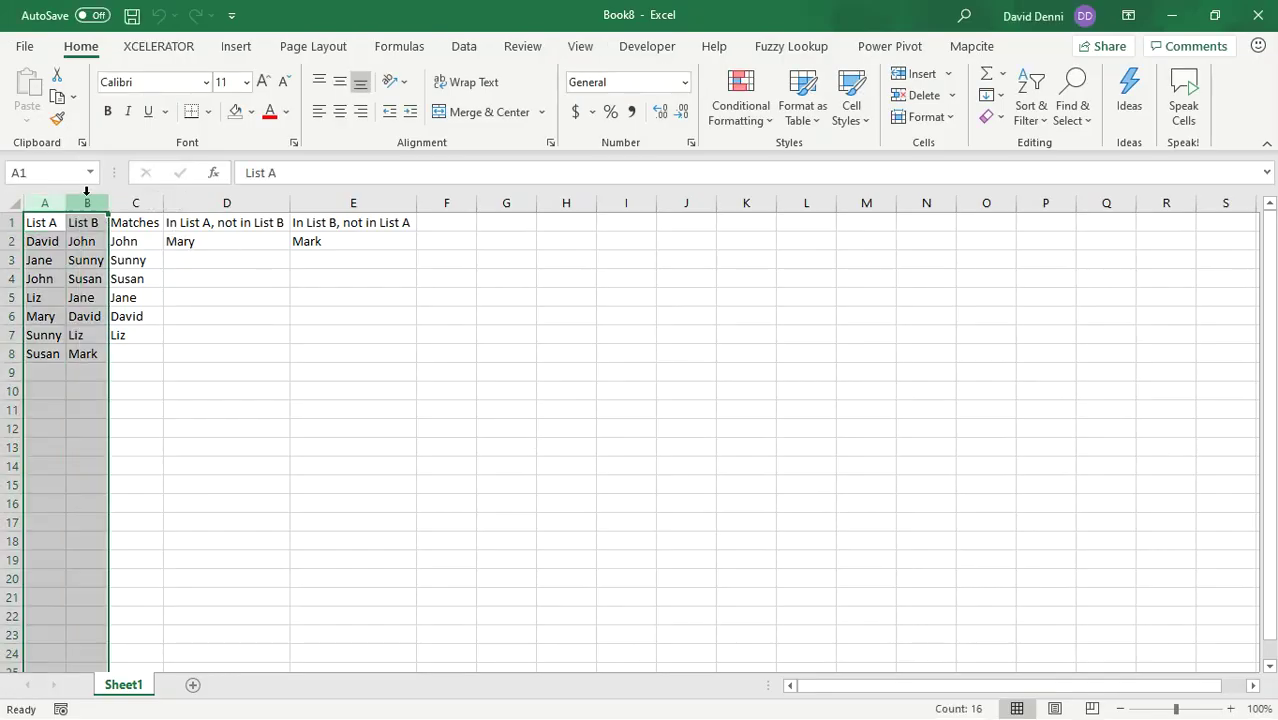
pyautogui.click(147, 201)
pyautogui.moveTo(228, 203); pyautogui.dragTo(324, 203)
pyautogui.click(617, 396)
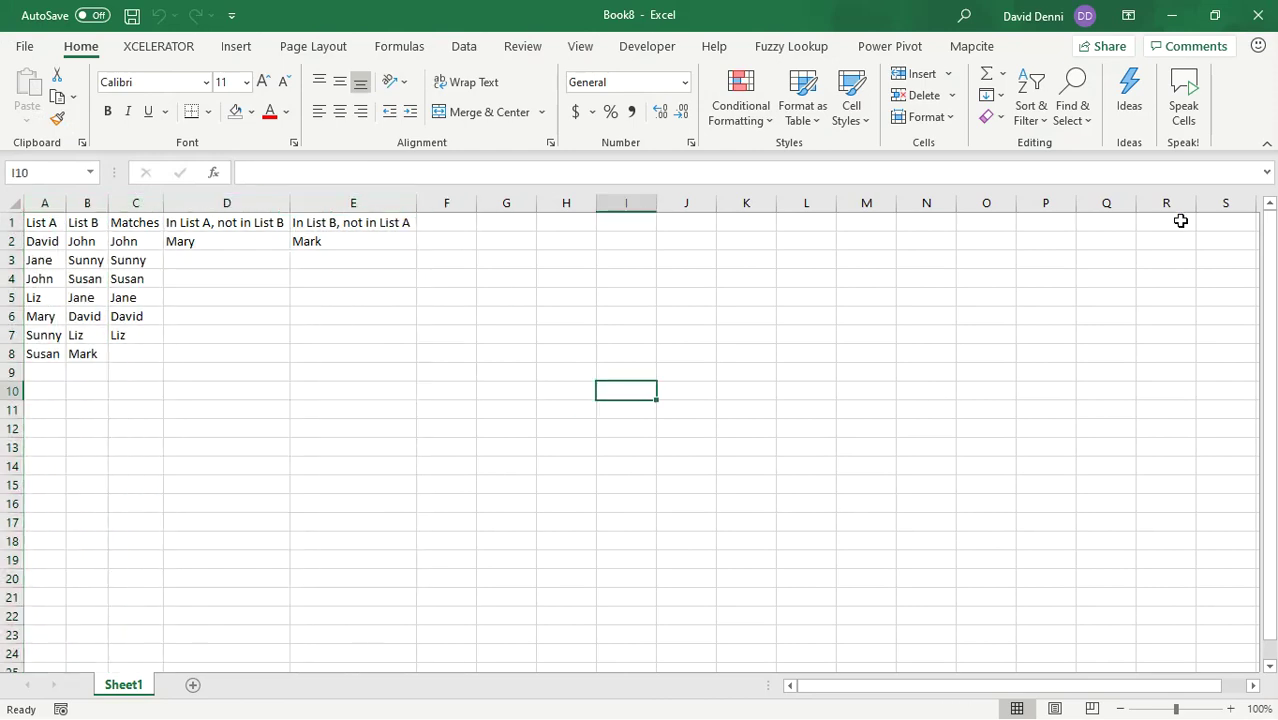
pyautogui.click(1254, 17)
pyautogui.click(700, 482)
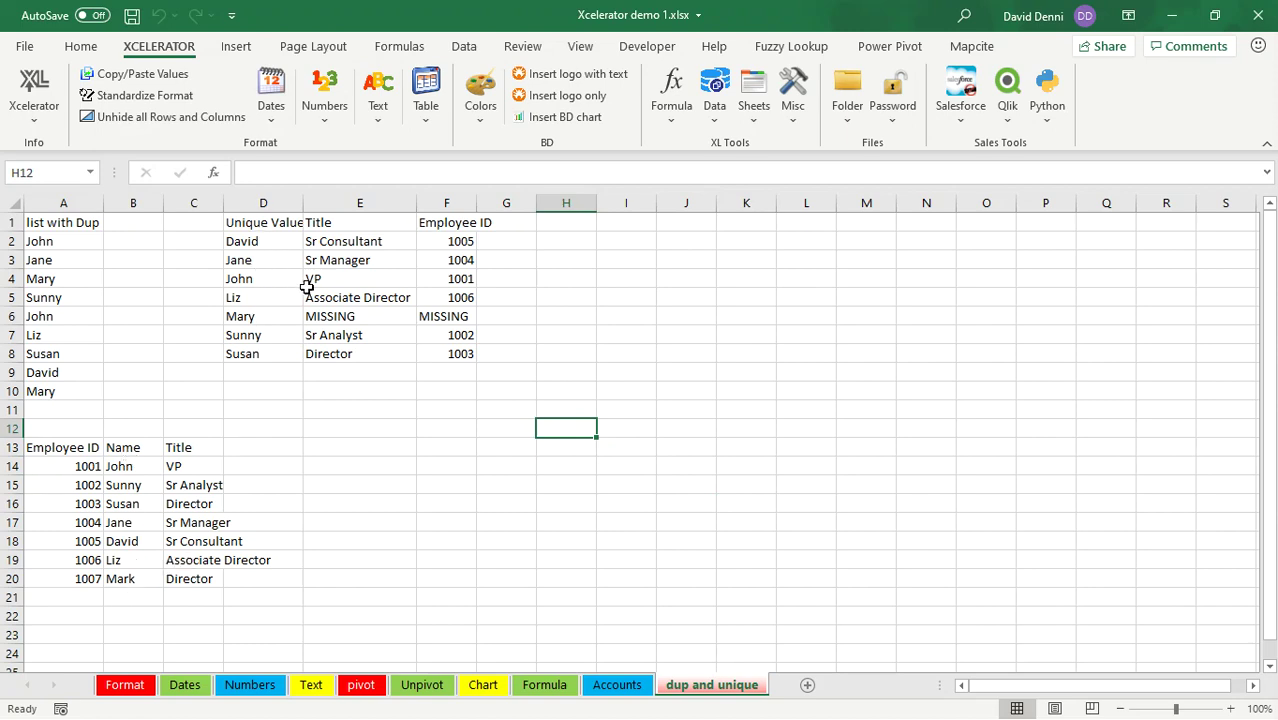
# Step: Add a new sheet after dup and unique and generate the list of all workbook tabs in column A
pyautogui.click(807, 686)
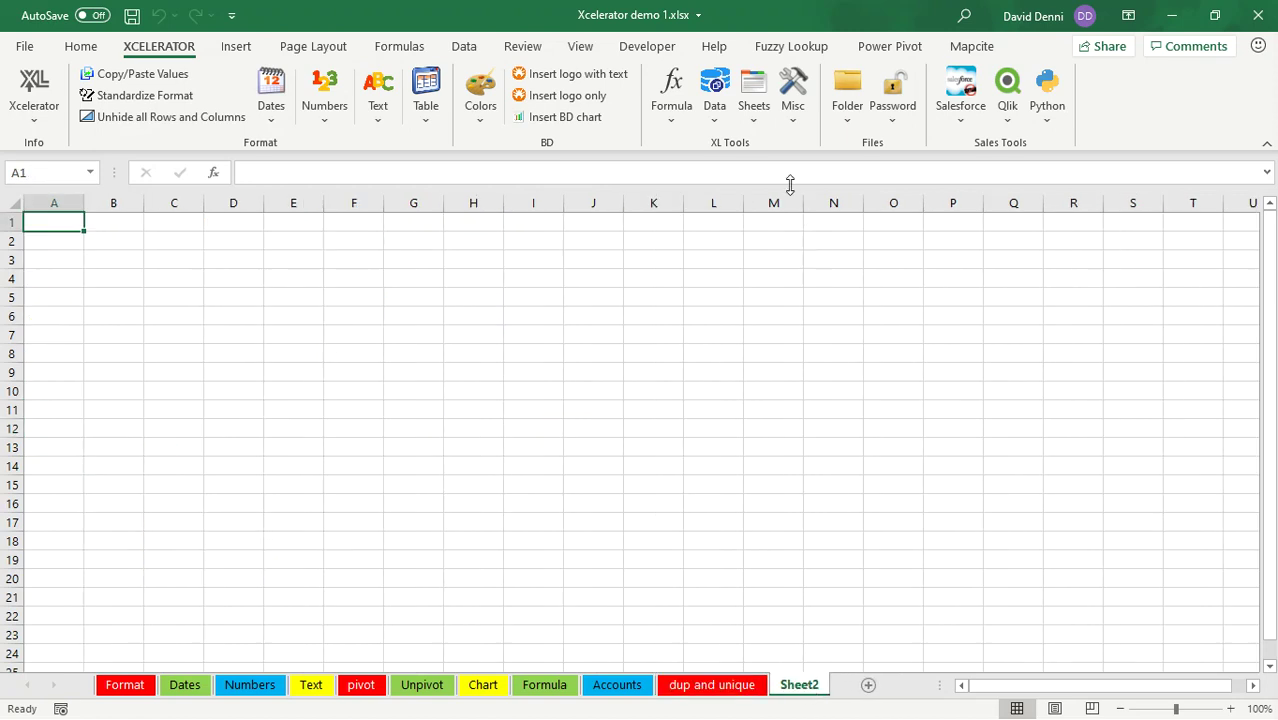
pyautogui.click(755, 122)
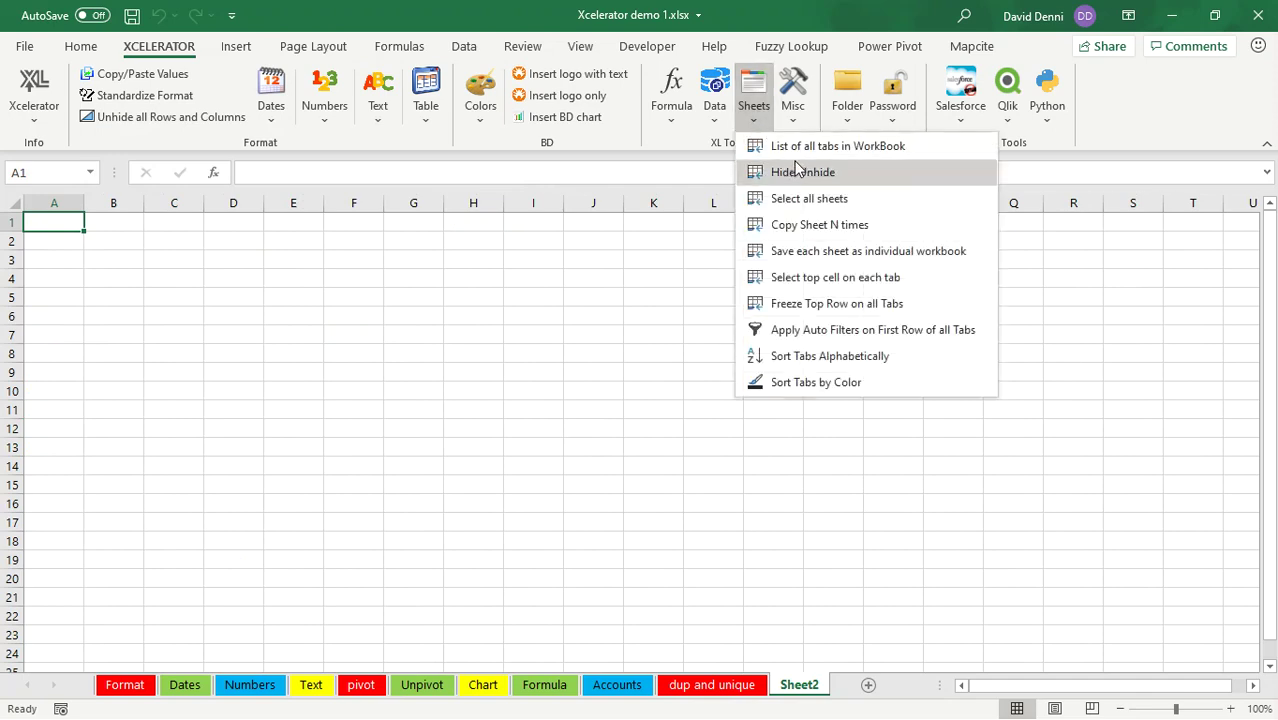
pyautogui.click(838, 146)
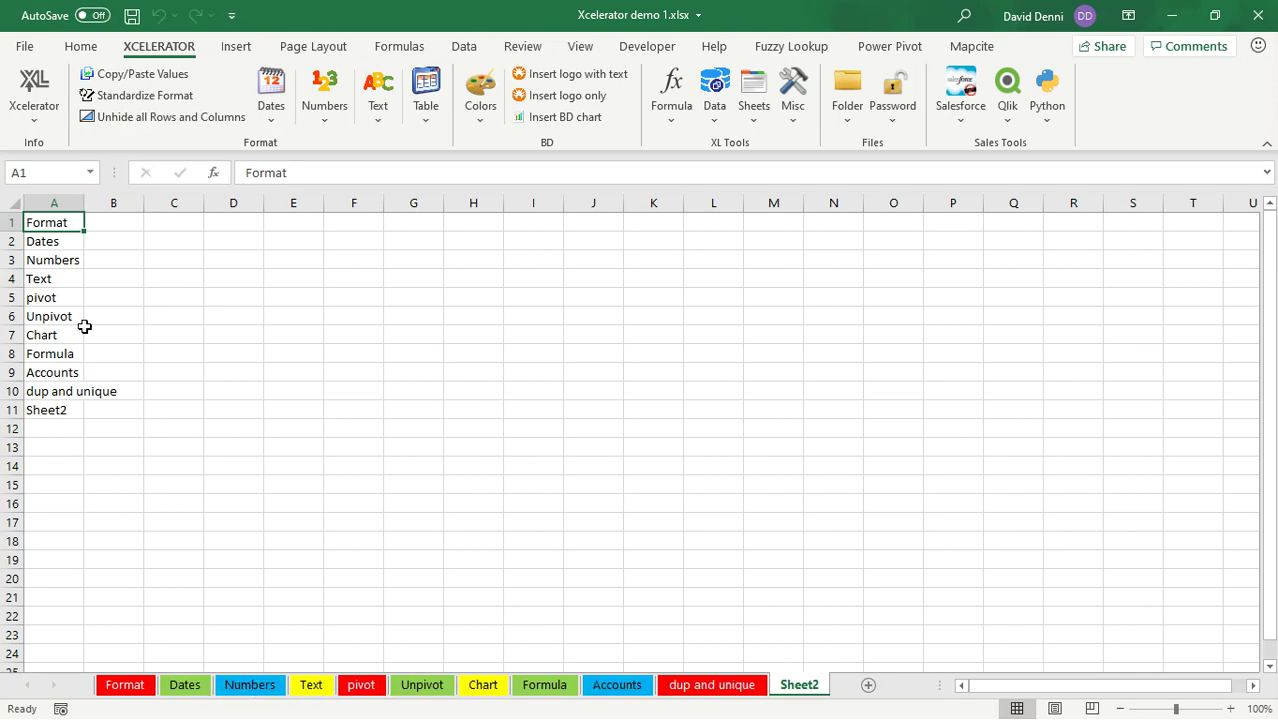
# Step: Hide the Format sheet with the add-in's Hide/Unhide tabs tool
pyautogui.click(750, 126)
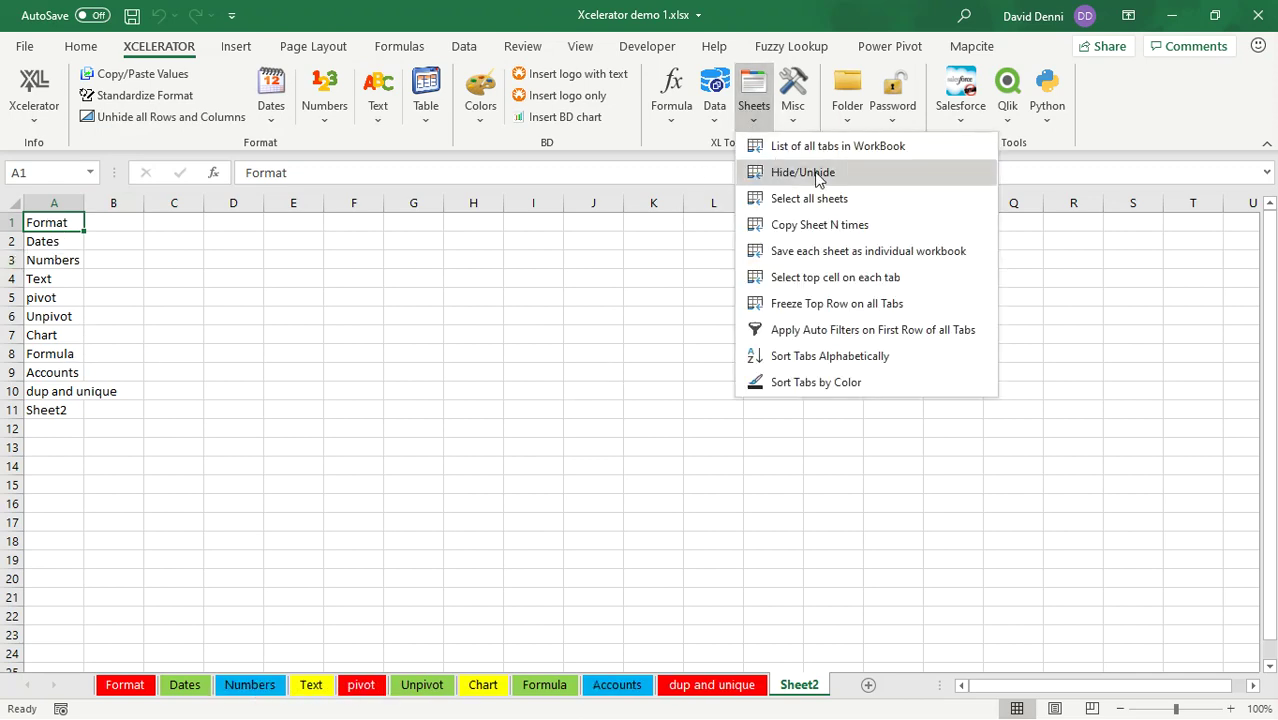
pyautogui.click(819, 176)
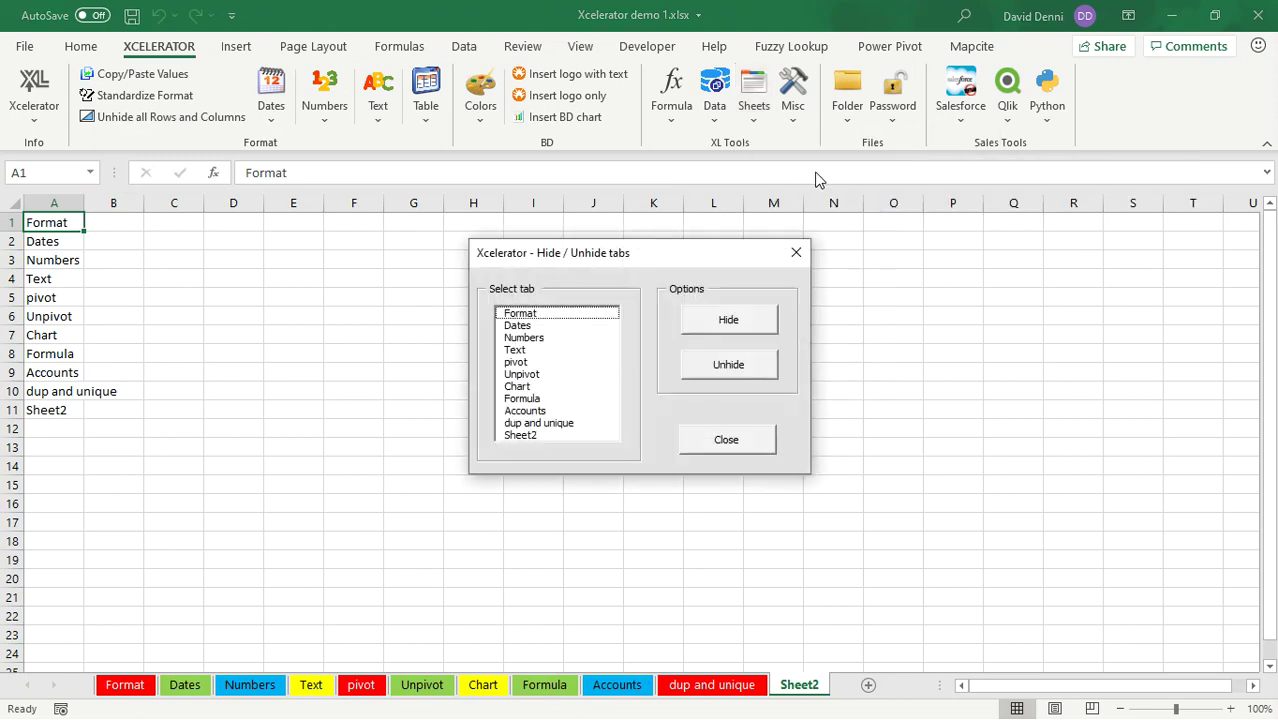
pyautogui.click(532, 318)
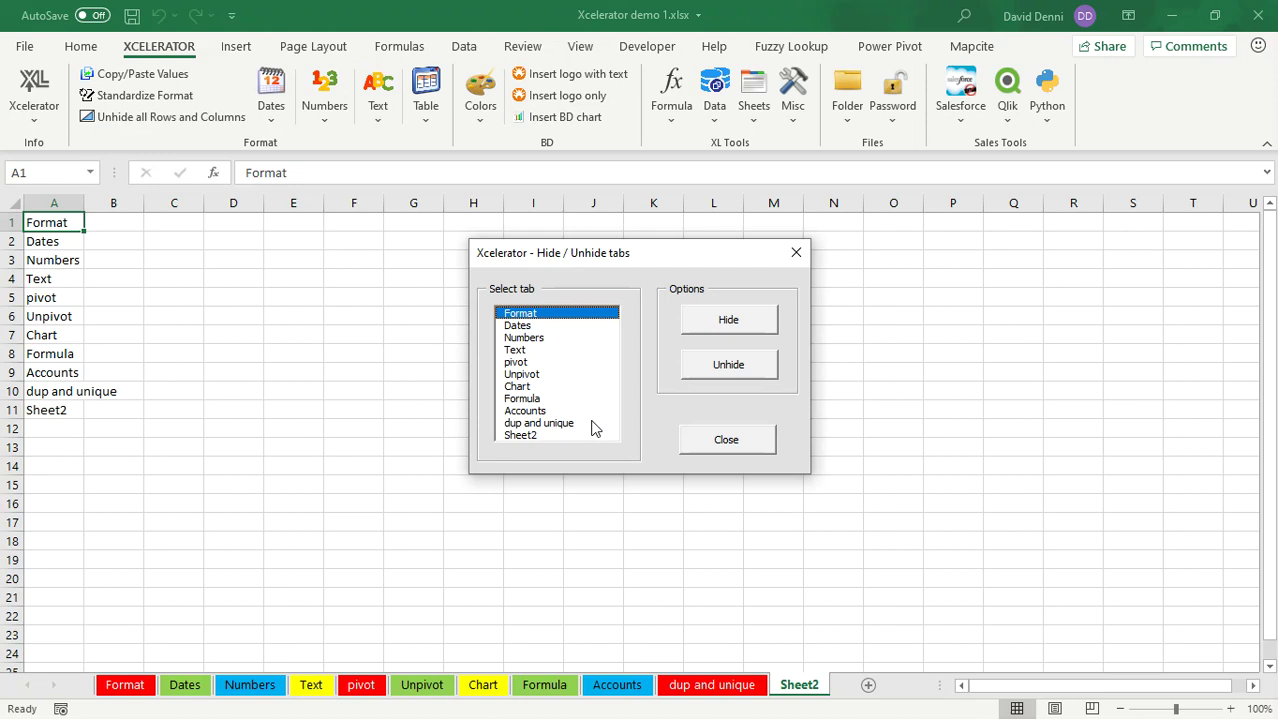
pyautogui.click(714, 325)
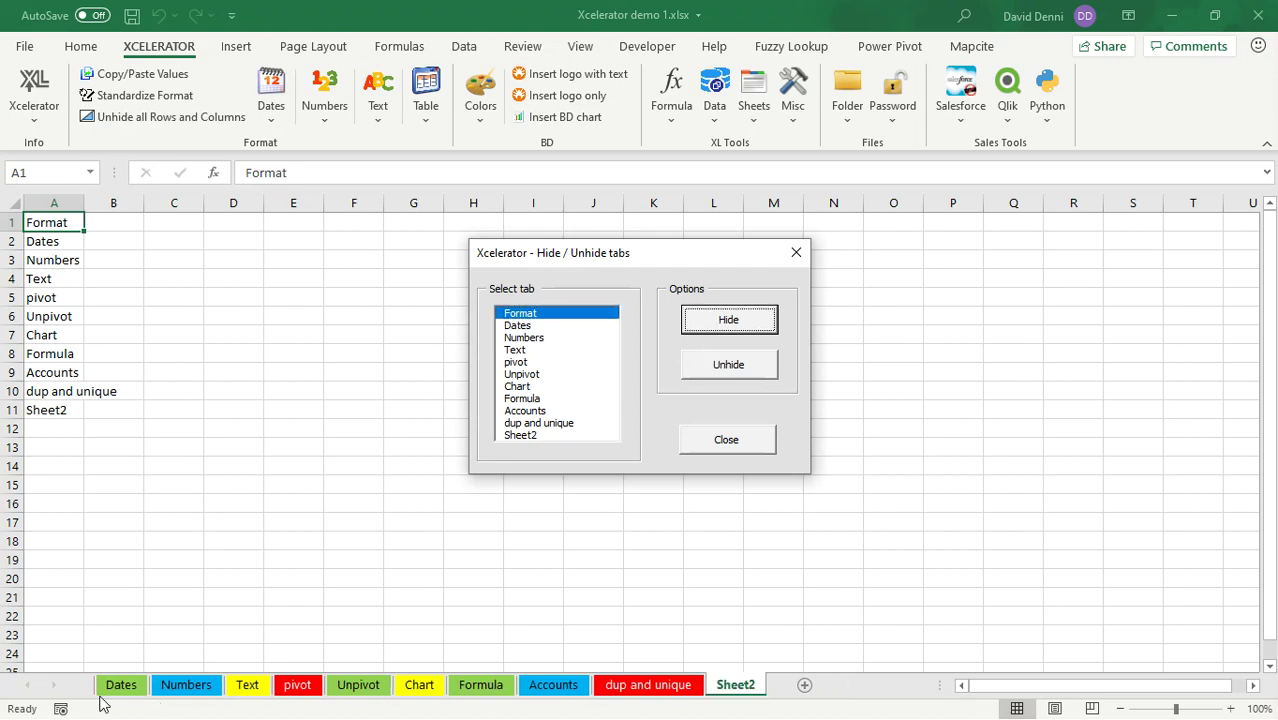
pyautogui.click(726, 440)
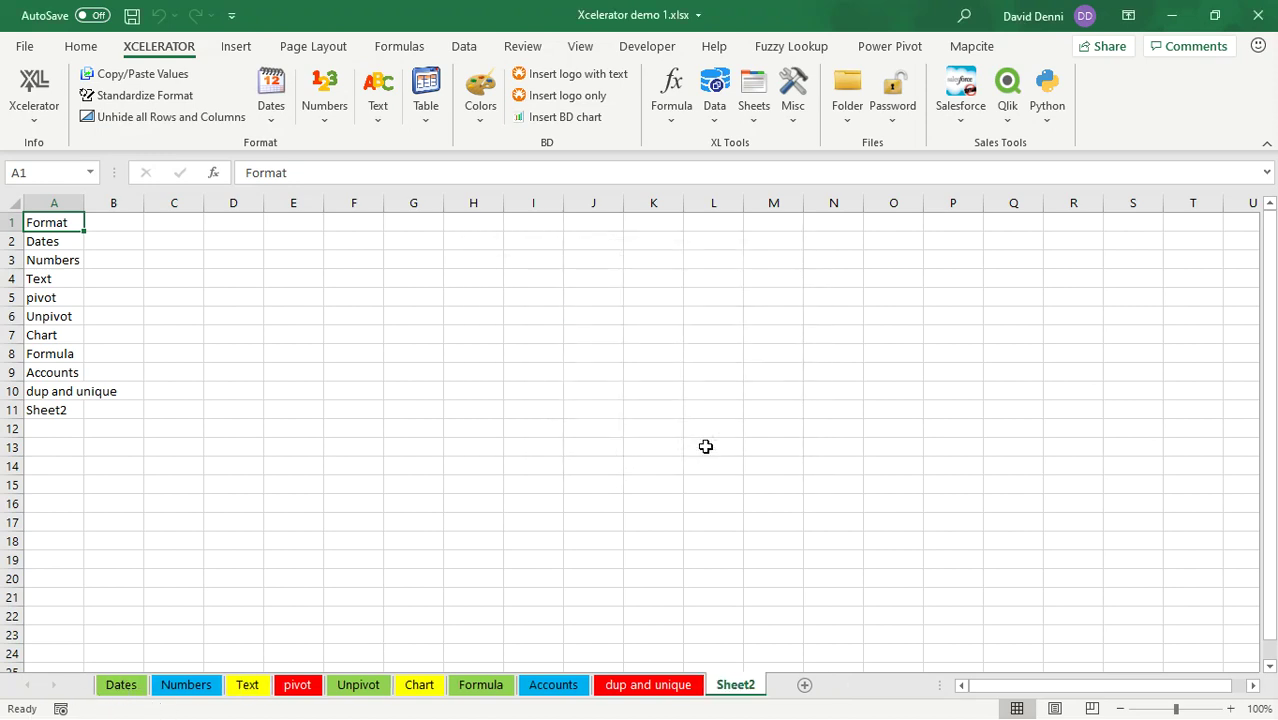
# Step: Check Excel's own unhide option on the Dates sheet, and unhide the Format sheet with the add-in's Hide/Unhide tabs tool
pyautogui.rightClick(127, 692)
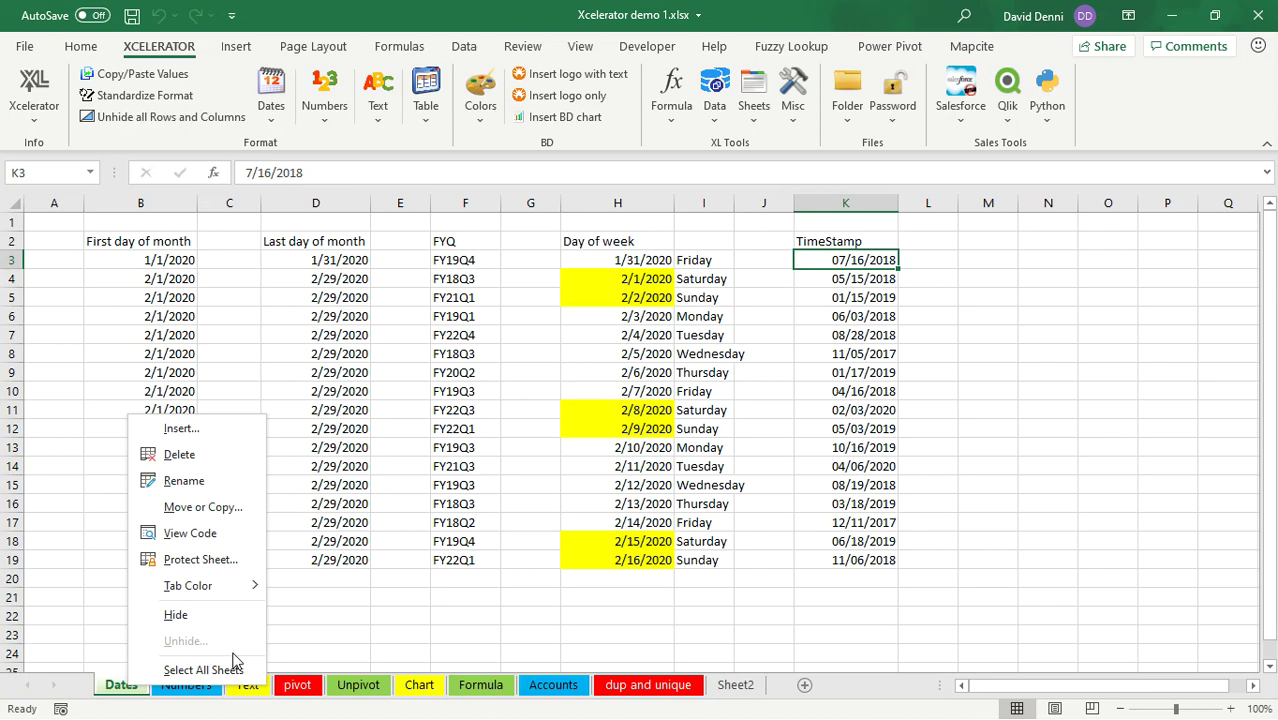
pyautogui.click(752, 126)
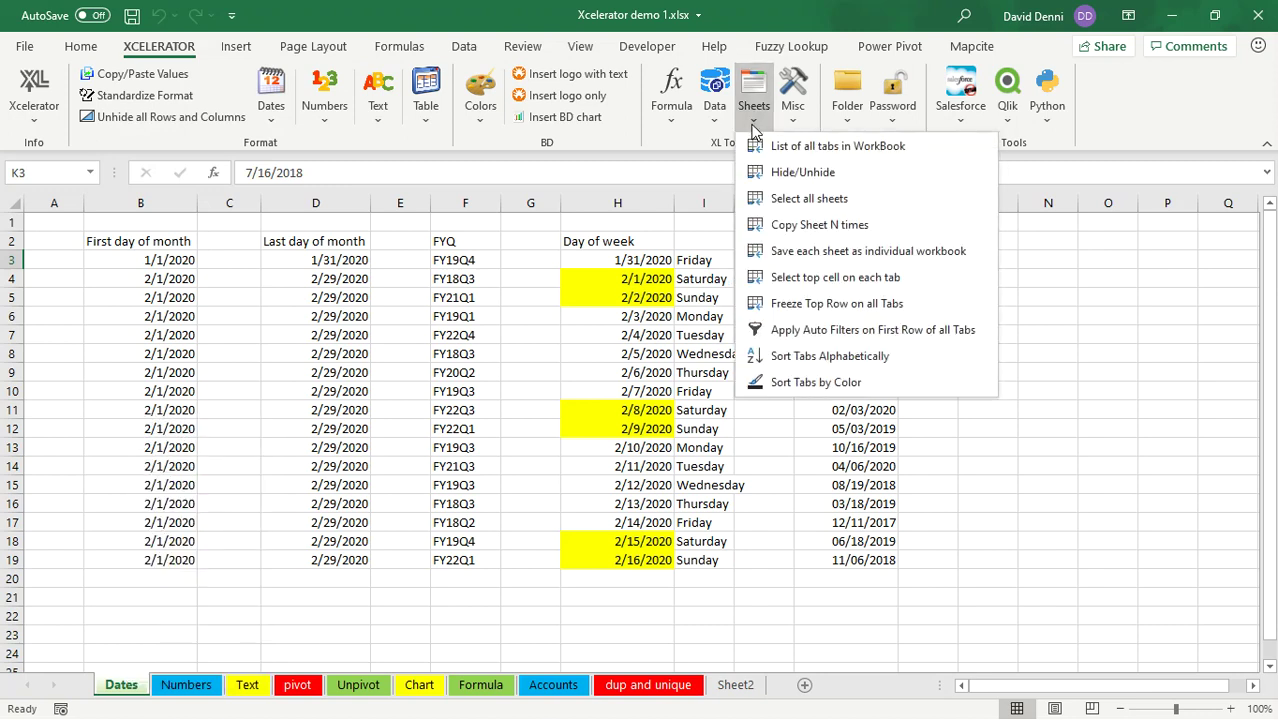
pyautogui.click(790, 172)
pyautogui.click(530, 315)
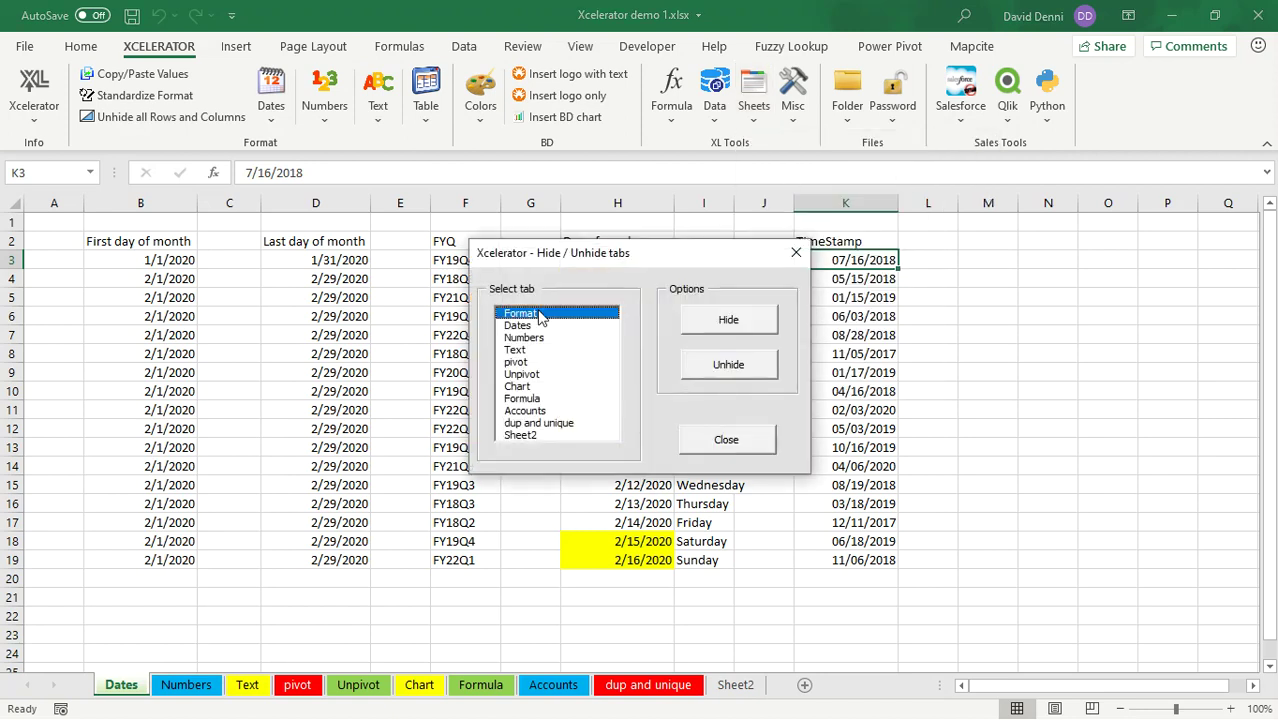
pyautogui.click(741, 364)
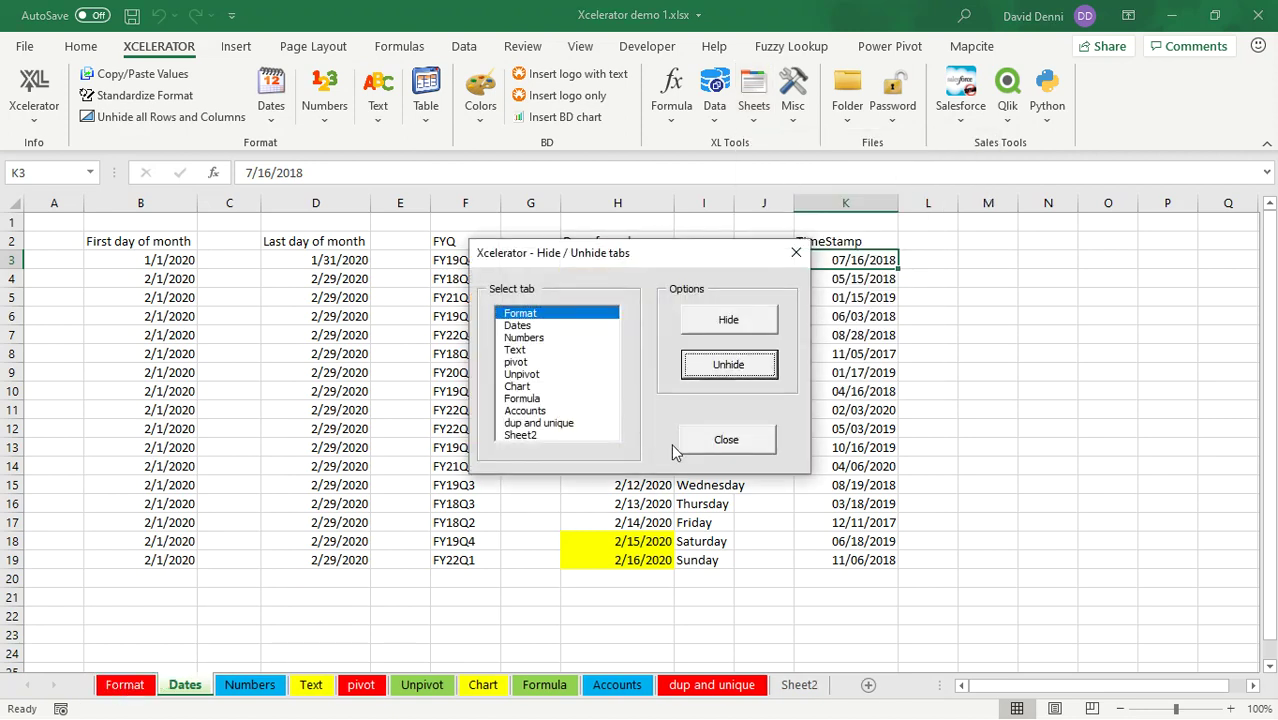
pyautogui.click(726, 441)
# Step: Sort the workbook's sheet tabs alphabetically, and re-sort them by color
pyautogui.click(753, 112)
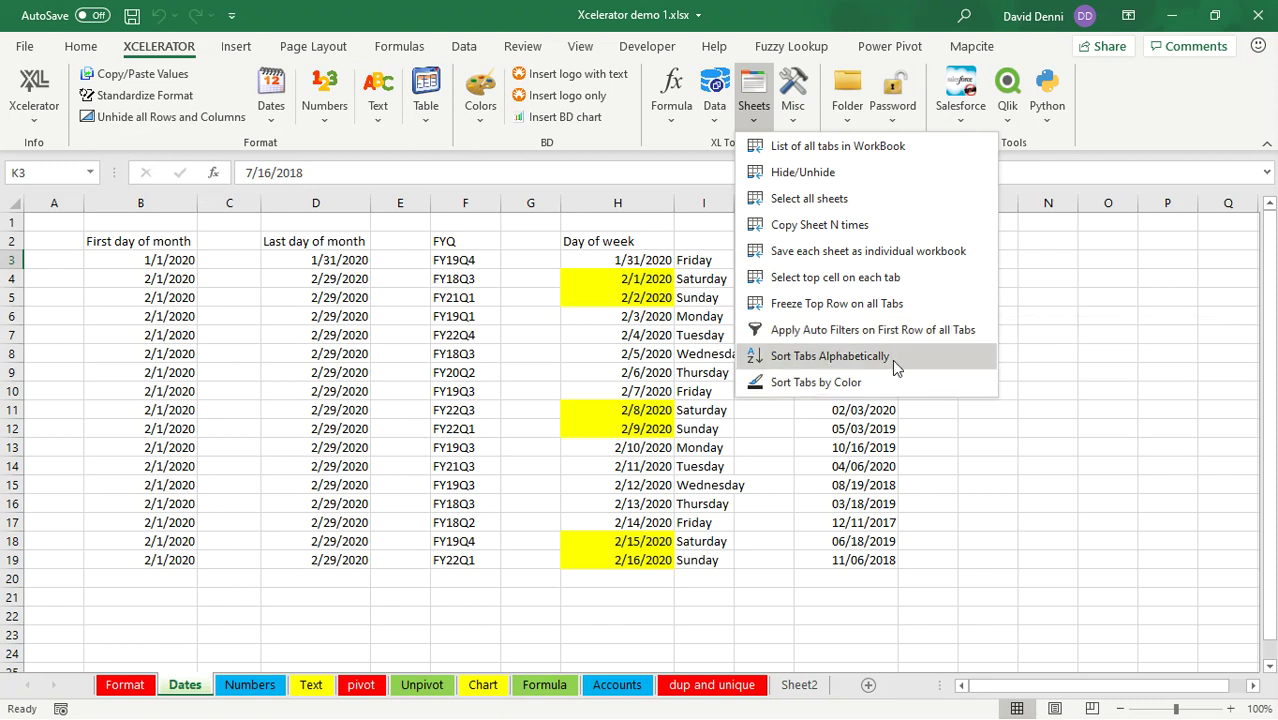
pyautogui.click(815, 358)
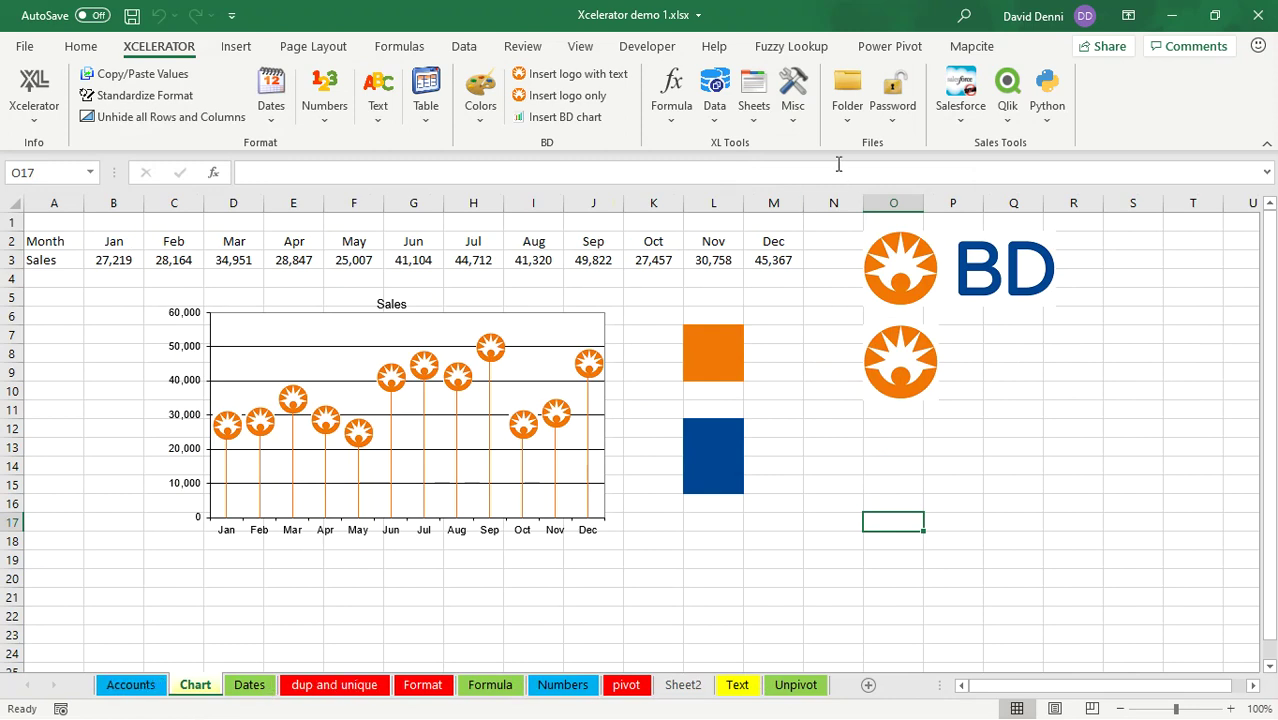
pyautogui.click(747, 120)
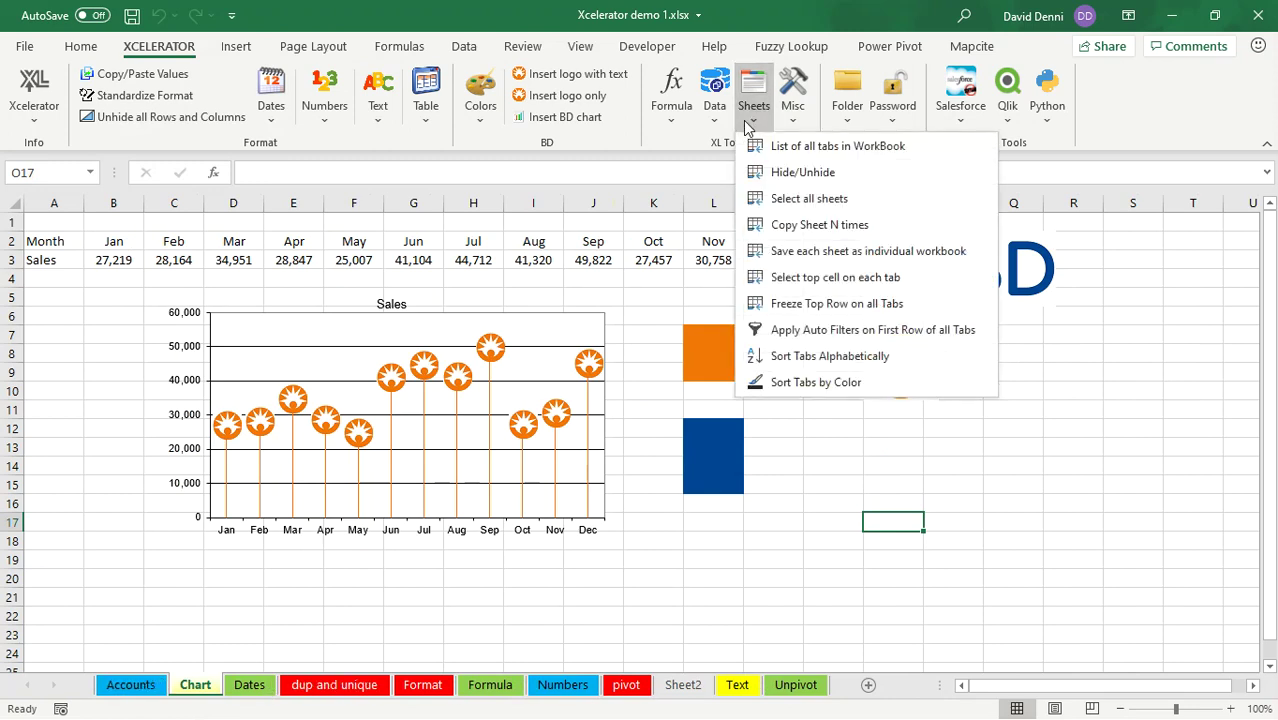
pyautogui.click(829, 380)
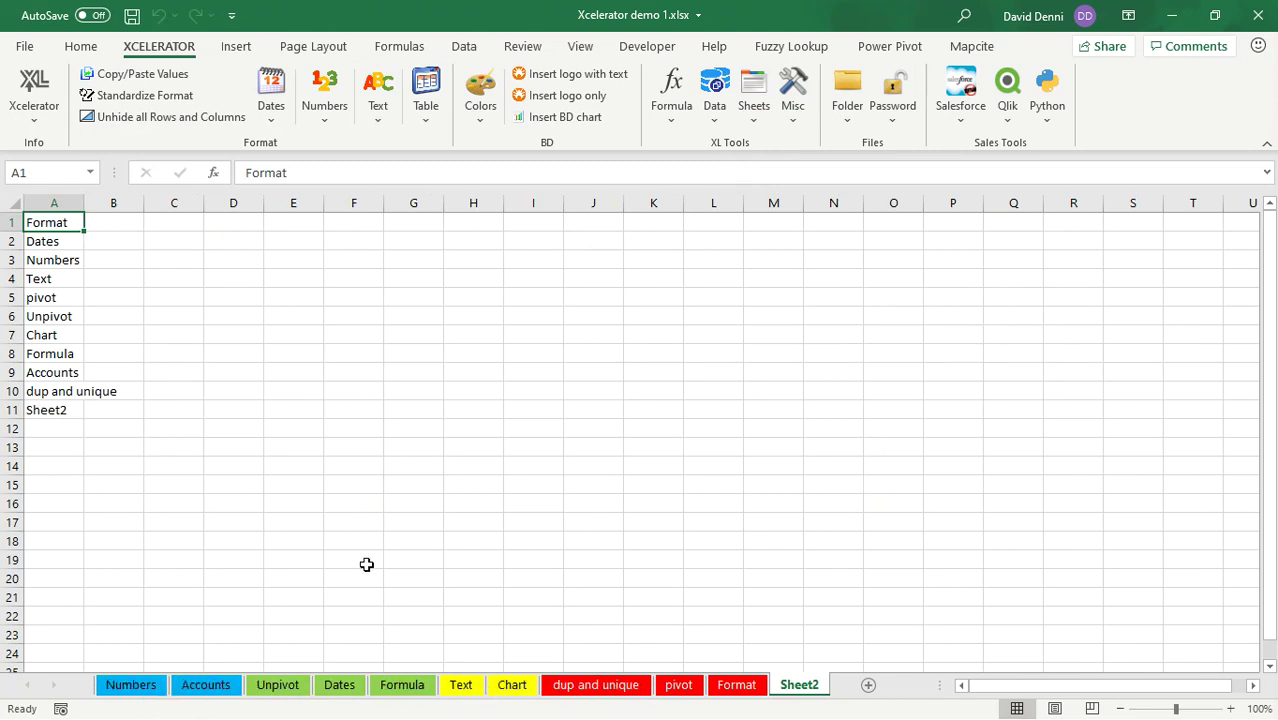
# Step: Add a new blank sheet and create a calendar for JUNE 2020 on it
pyautogui.click(753, 120)
pyautogui.click(749, 123)
pyautogui.click(795, 122)
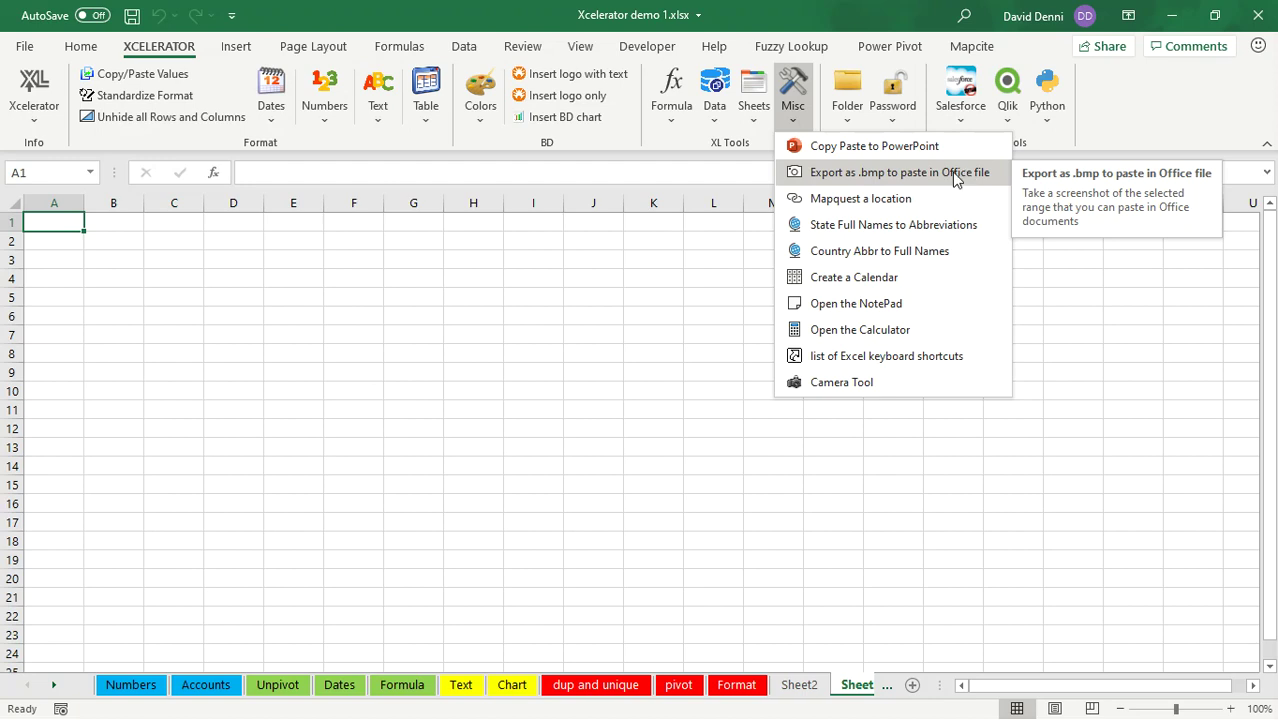
pyautogui.click(868, 281)
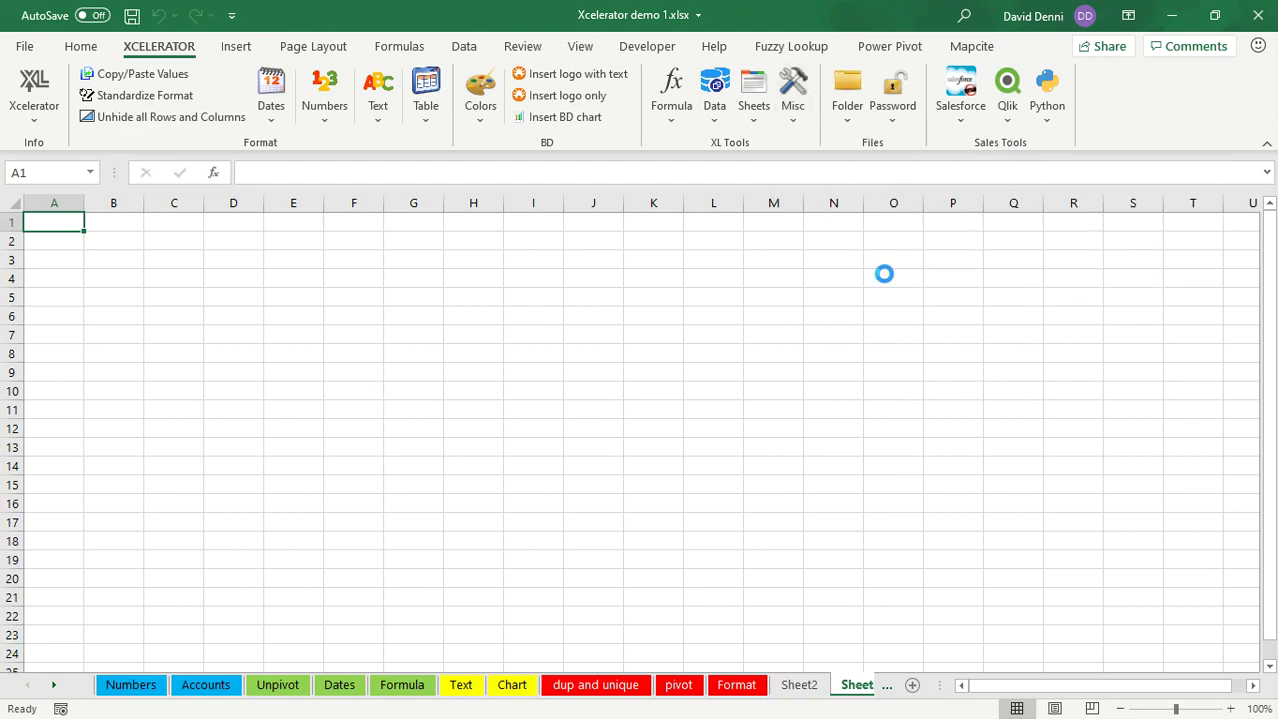
pyautogui.write('JUNE 2020')
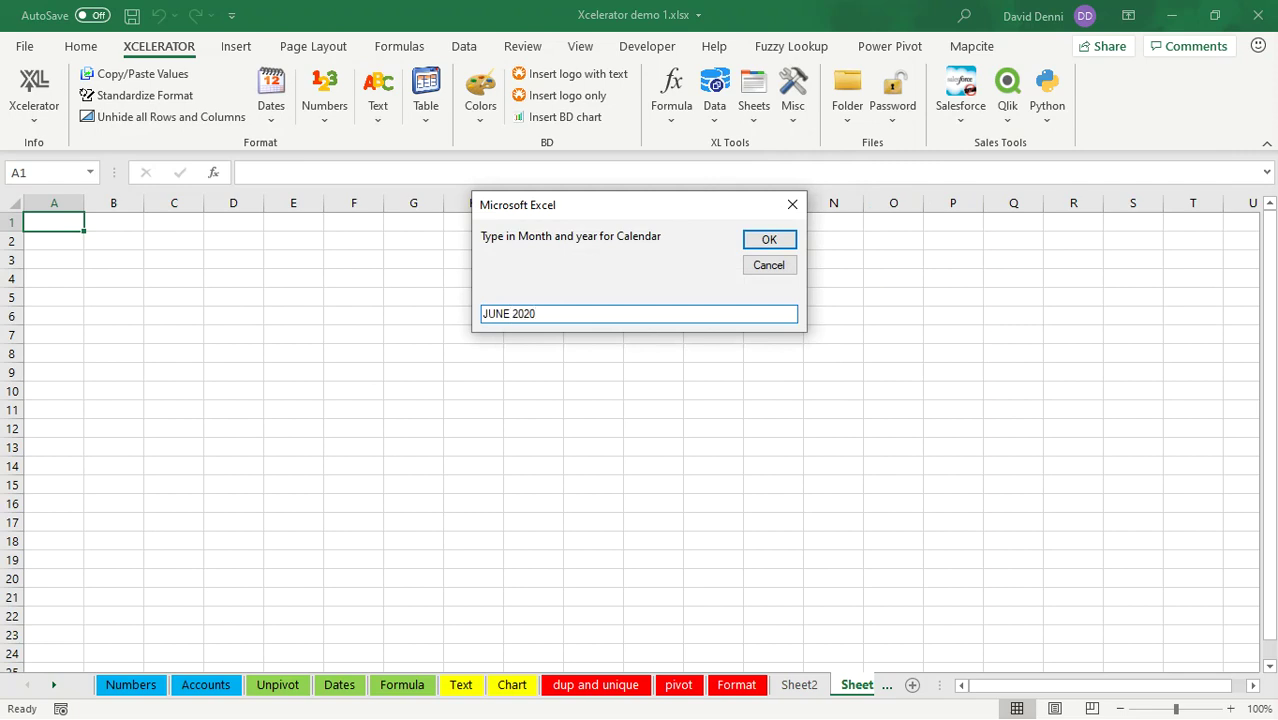
pyautogui.click(769, 240)
pyautogui.click(718, 442)
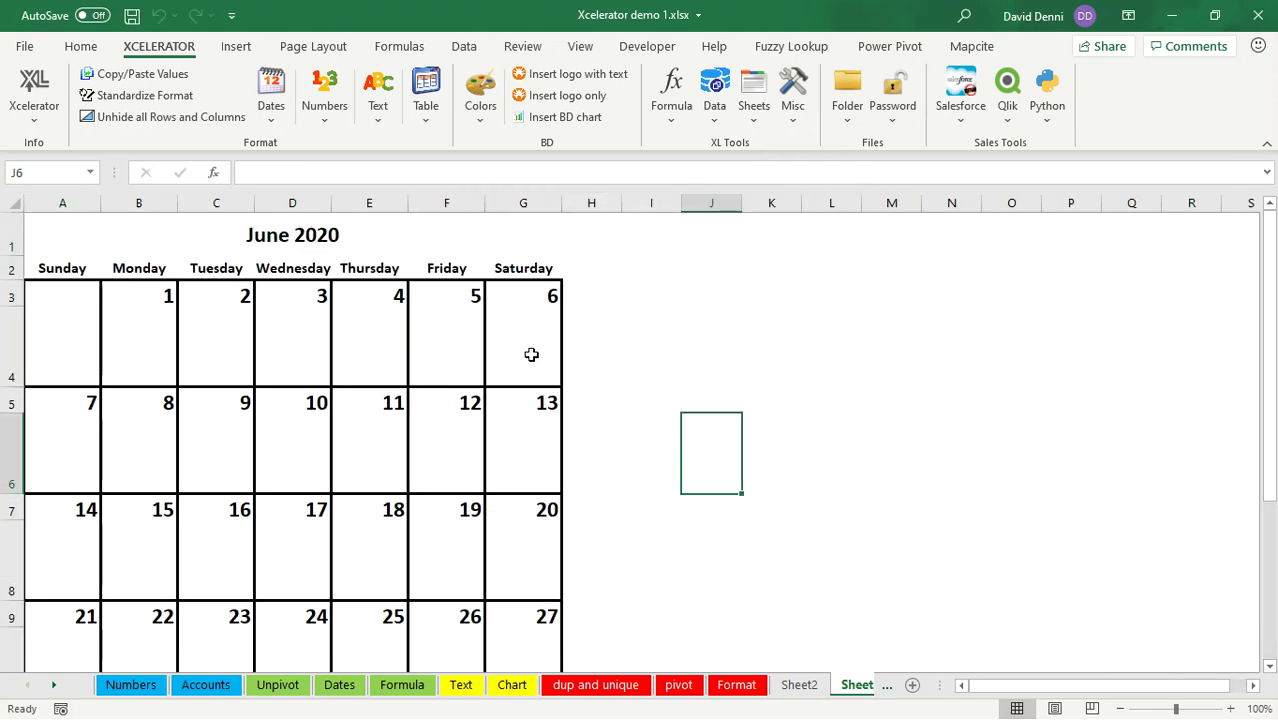
# Step: Try the calendar's day cells by entering the sample text BFDSBDFSB under Wednesday the 3rd, and discard the entry
pyautogui.click(528, 356)
pyautogui.click(443, 345)
pyautogui.click(364, 346)
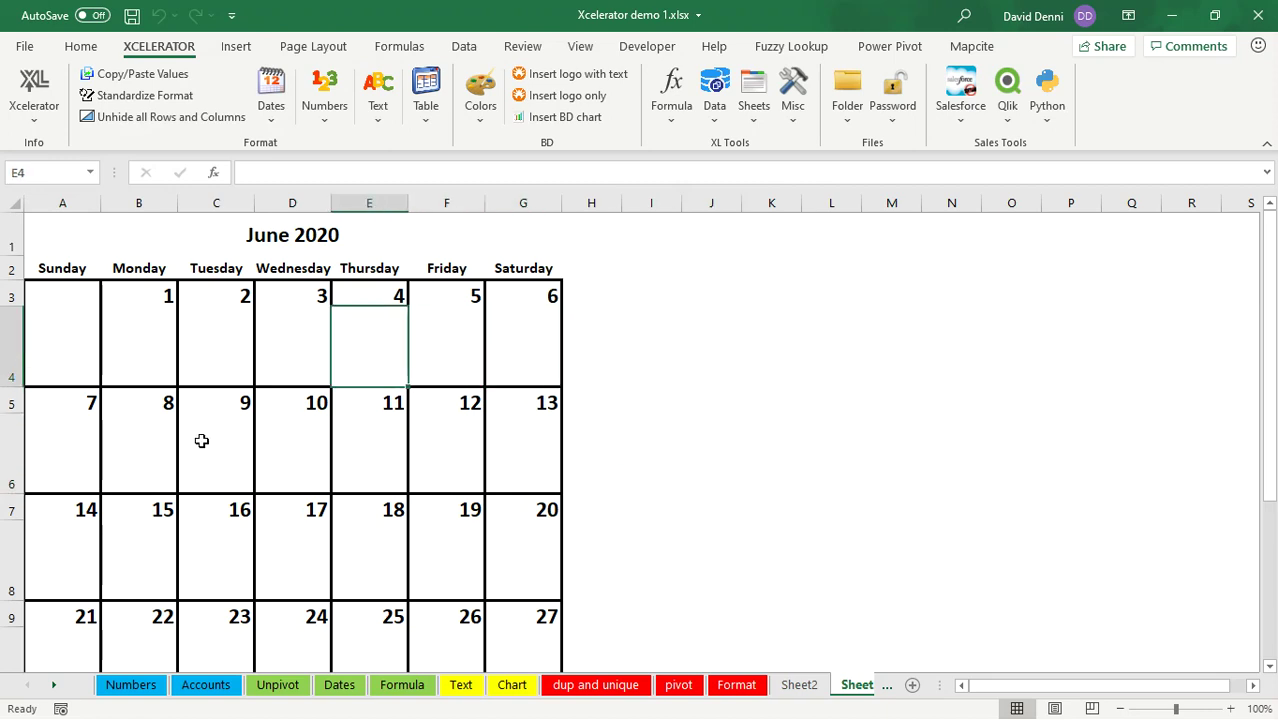
pyautogui.click(305, 350)
pyautogui.write('BFDSBDFSB')
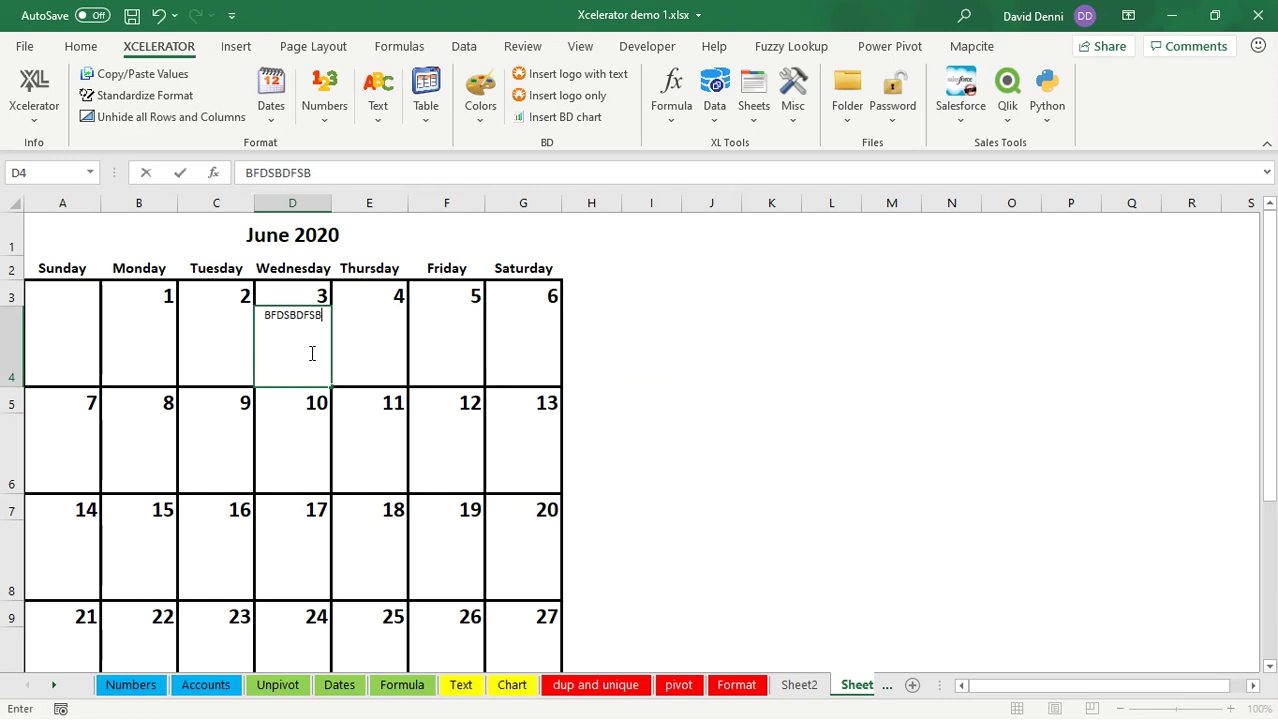
pyautogui.press('Escape')
pyautogui.click(738, 430)
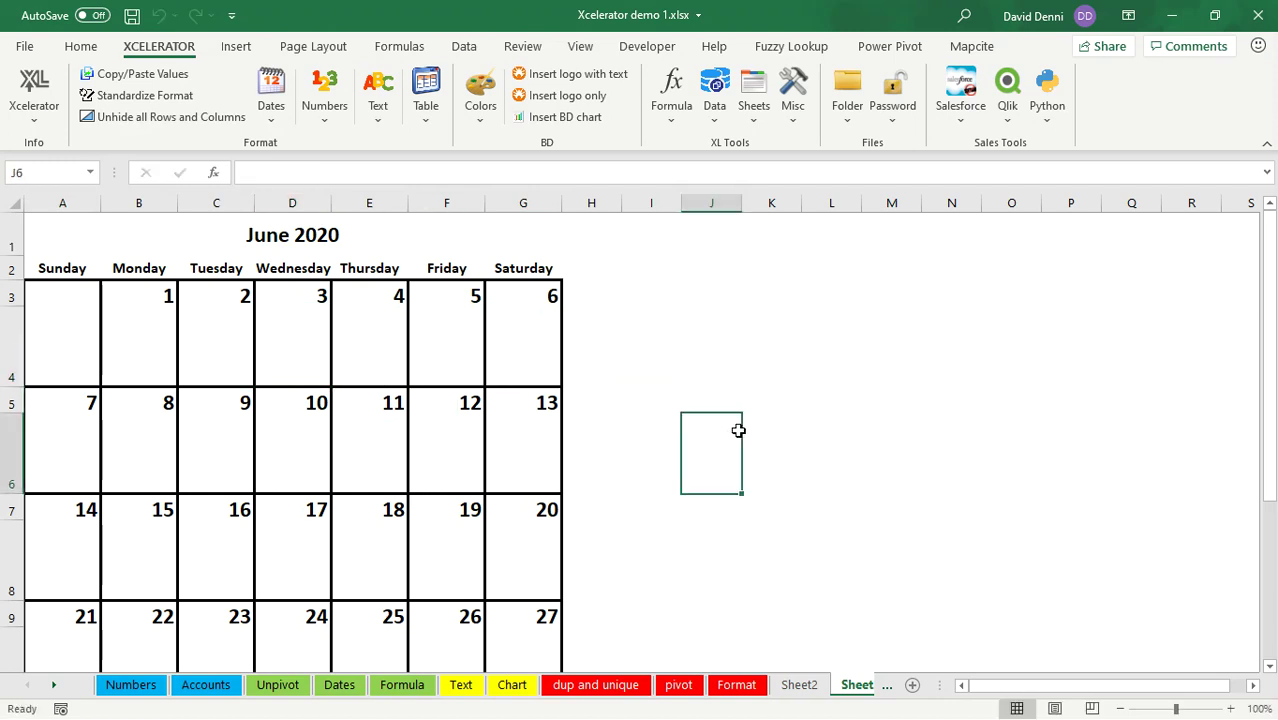
# Step: Add another blank sheet, select cell C3, and restore the maximized workbook window to a smaller size
pyautogui.click(913, 687)
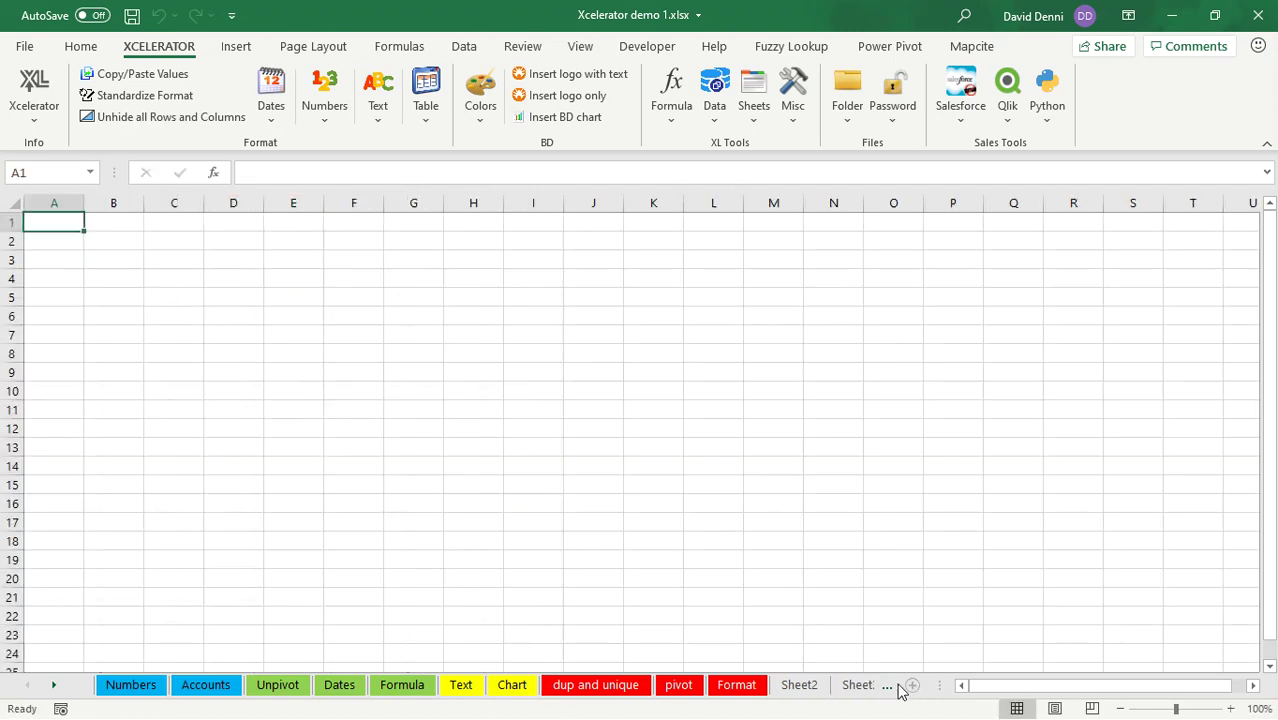
pyautogui.click(167, 261)
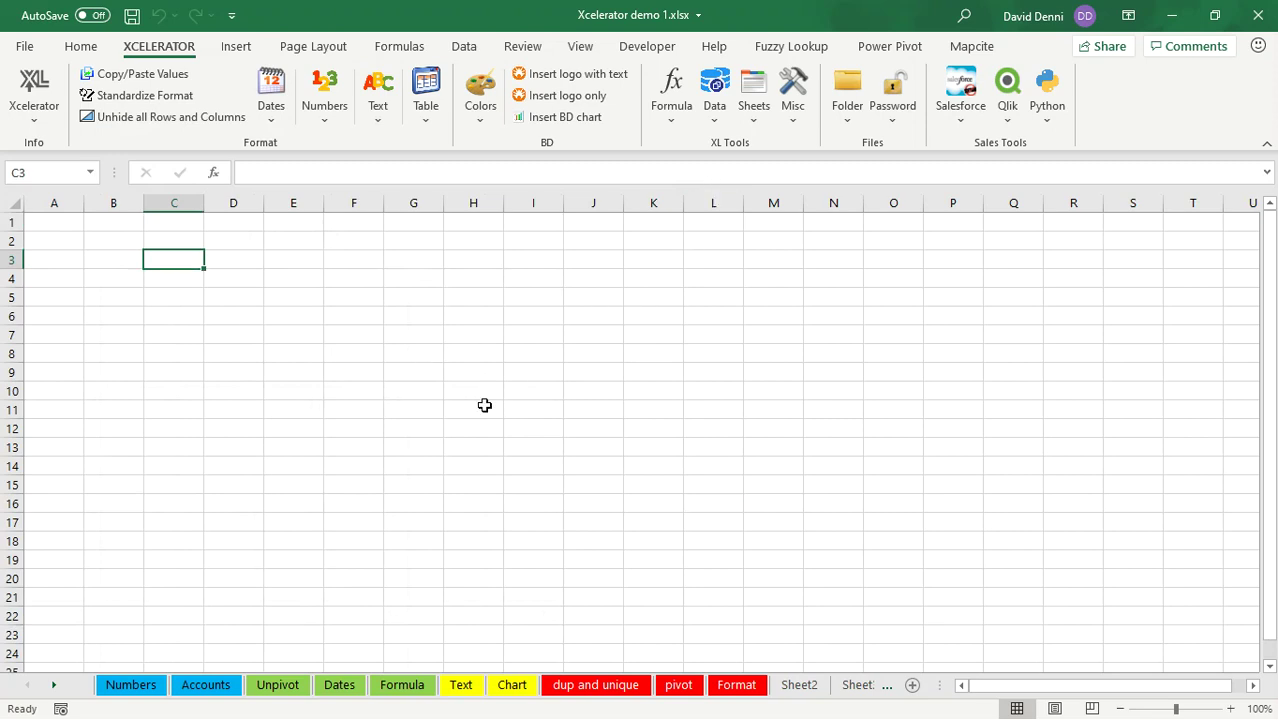
pyautogui.click(795, 118)
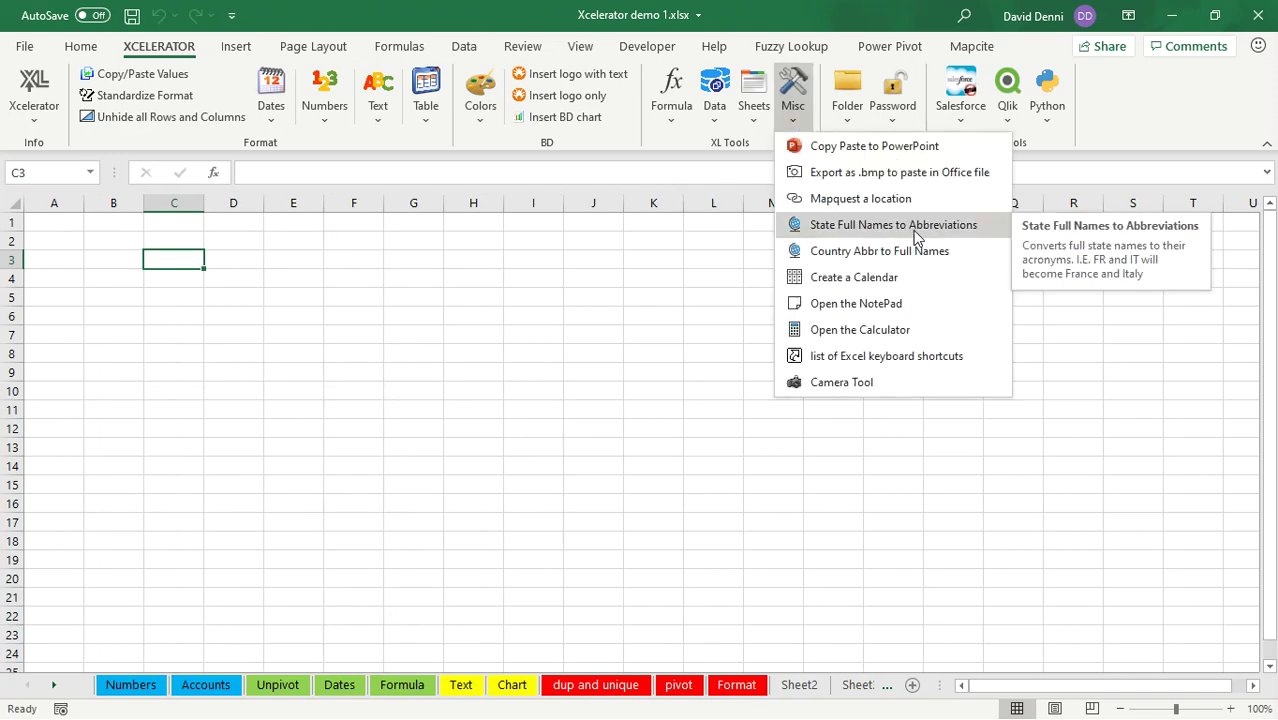
pyautogui.click(508, 9)
pyautogui.doubleClick(508, 9)
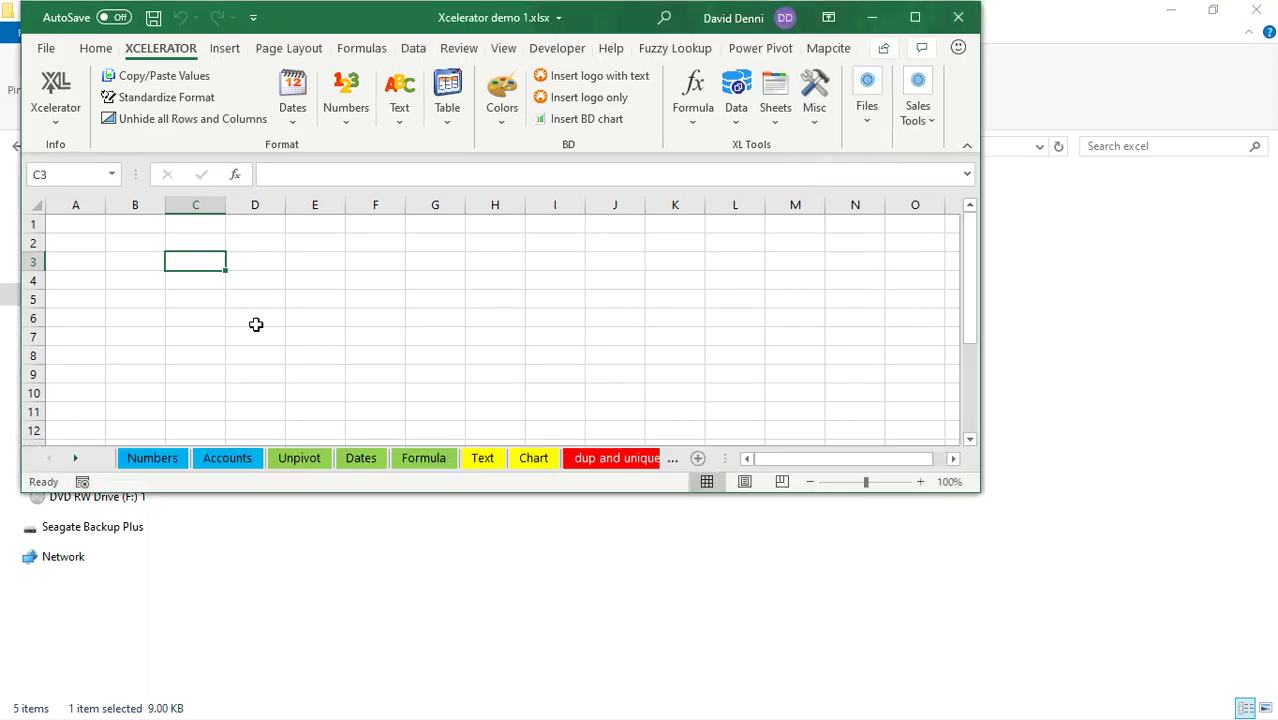
# Step: Maximize the workbook window and enter the state names California, Nevada and Florida in cells C3 to C5
pyautogui.click(915, 17)
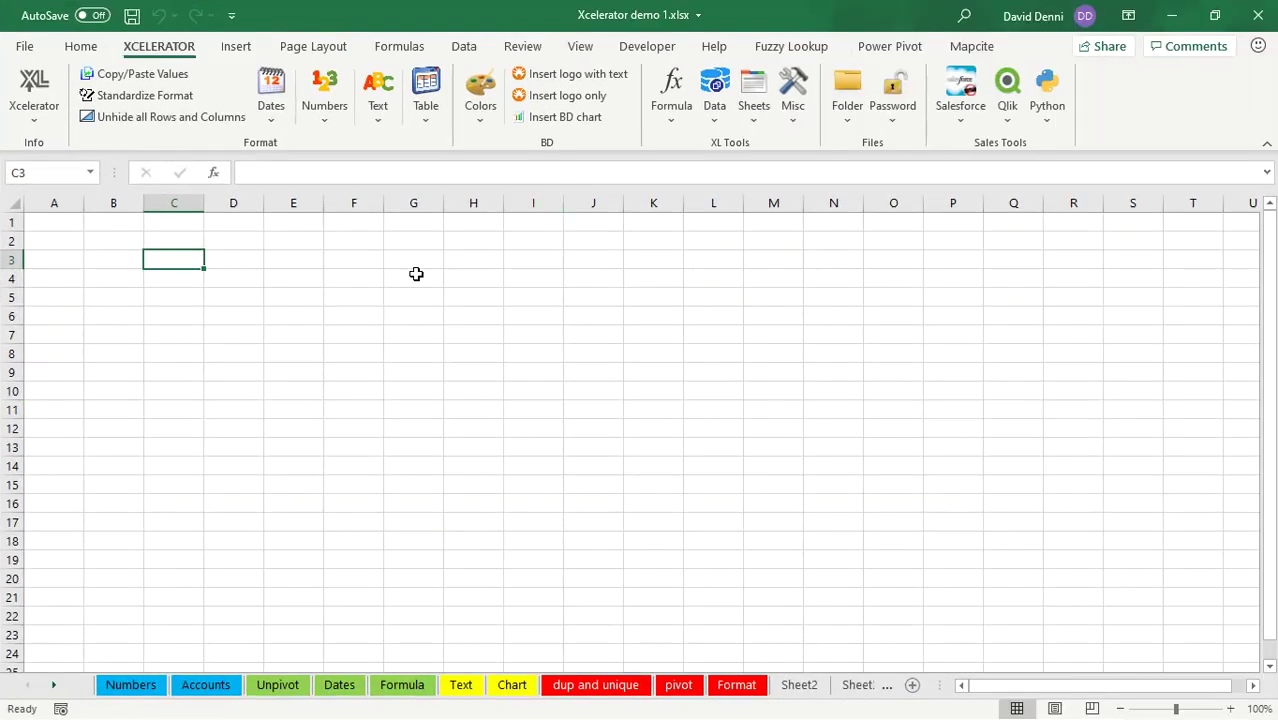
pyautogui.write('cALIFORNIA')
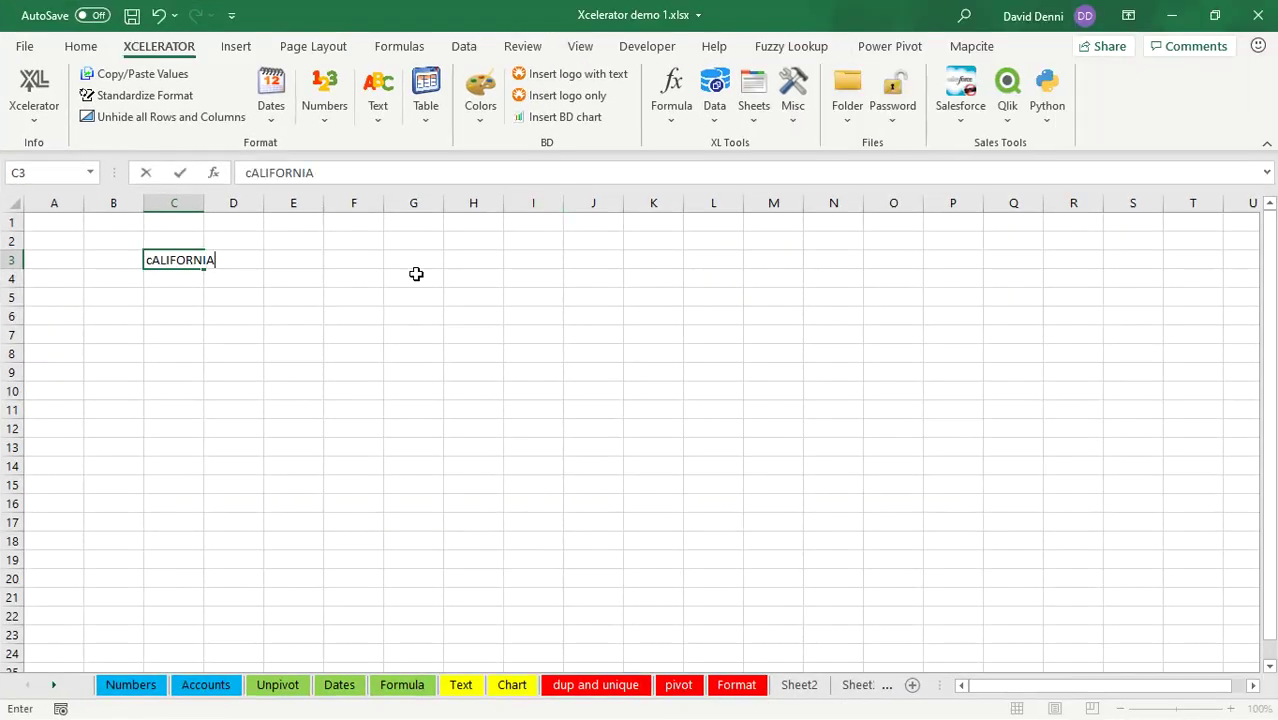
pyautogui.press('Return')
pyautogui.write('Nevada')
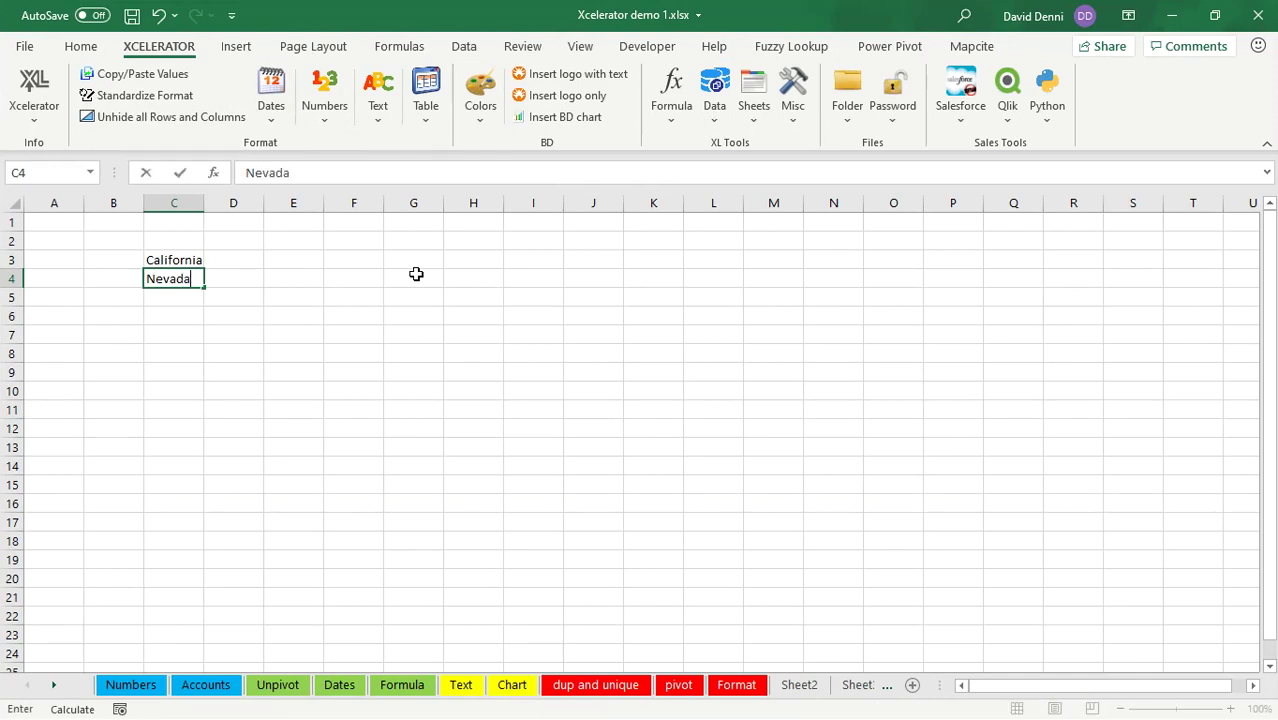
pyautogui.press('Return')
pyautogui.write('Fl')
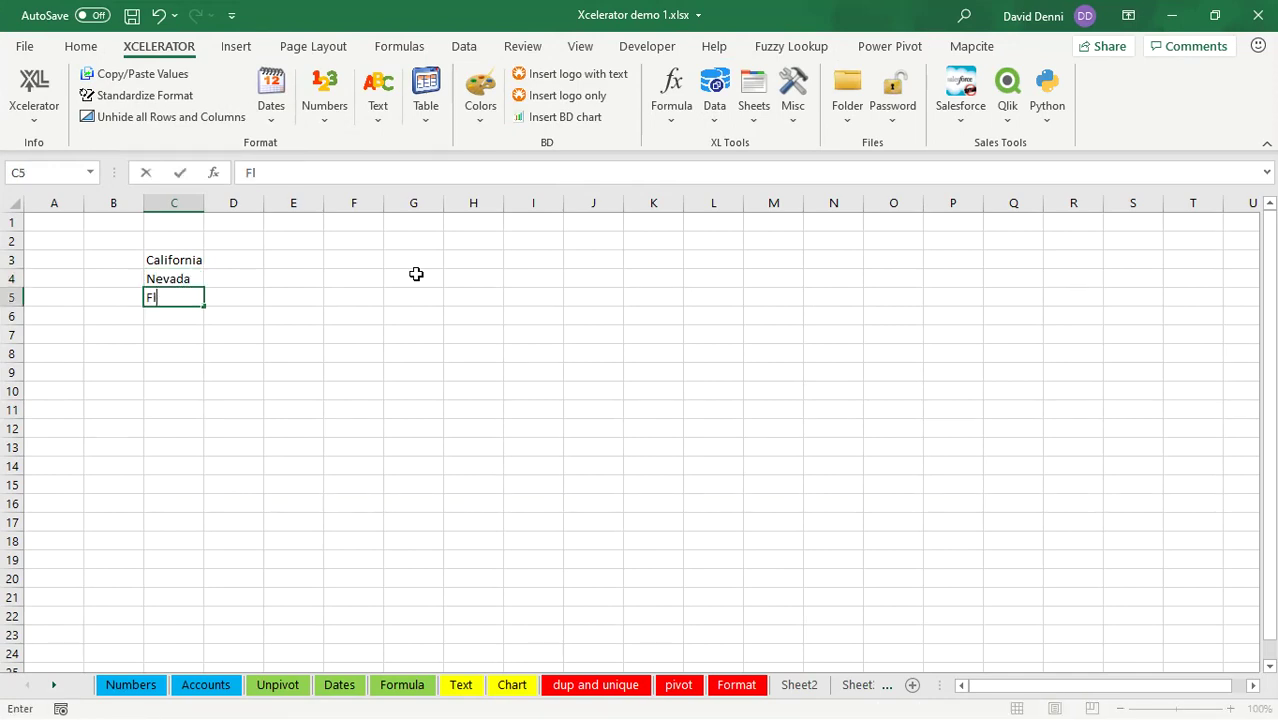
pyautogui.write('orida')
pyautogui.press('Return')
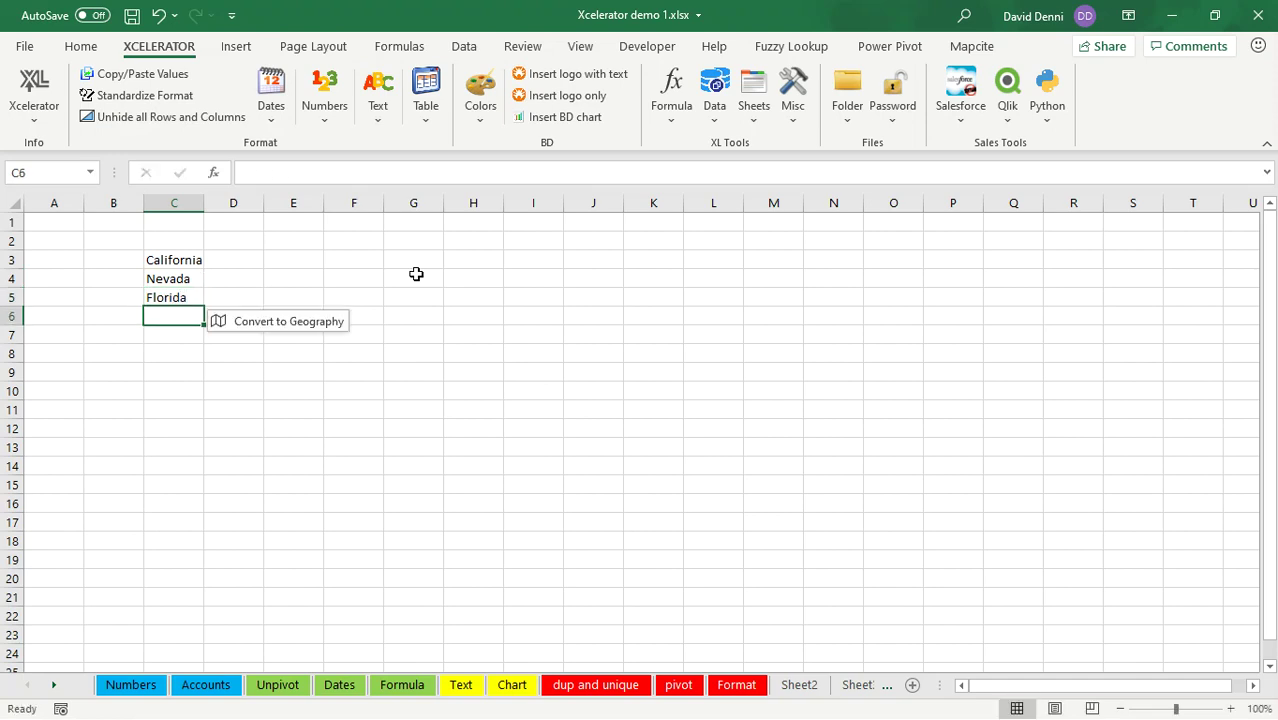
# Step: Convert the full state names in C3:C5 to their abbreviations with the Xcelerator state tool
pyautogui.moveTo(160, 262); pyautogui.dragTo(177, 297)
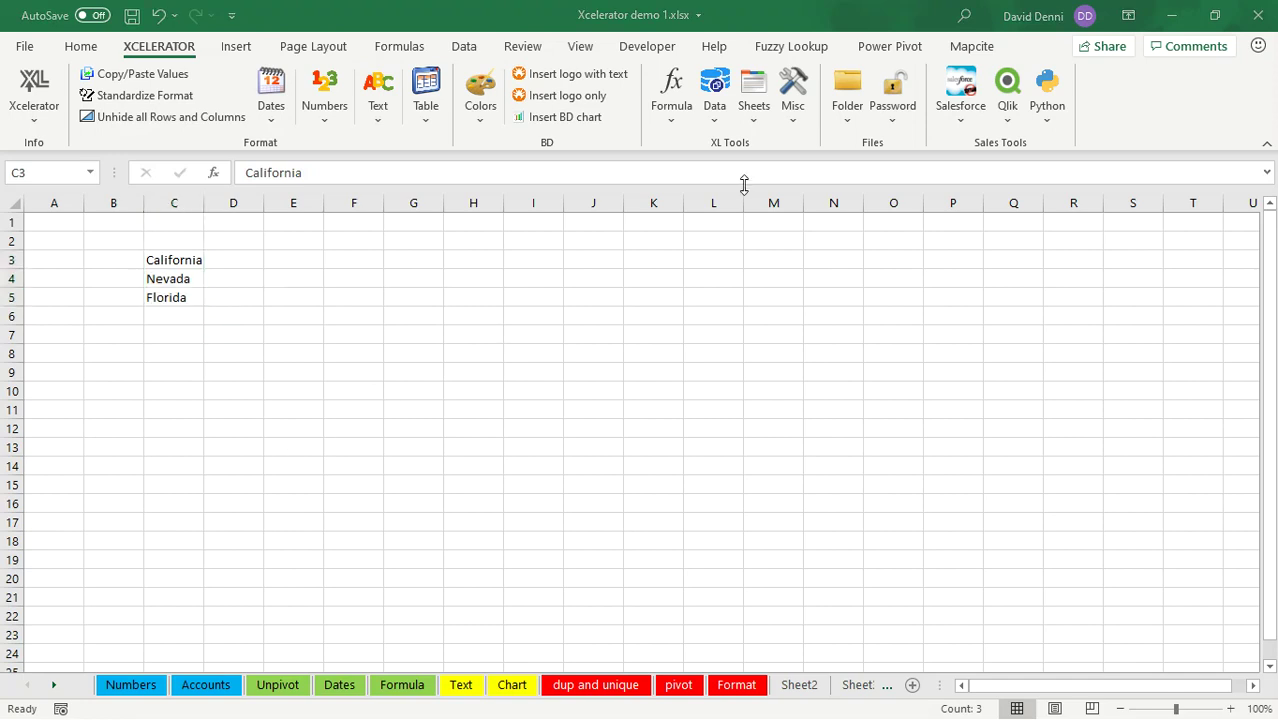
pyautogui.click(793, 118)
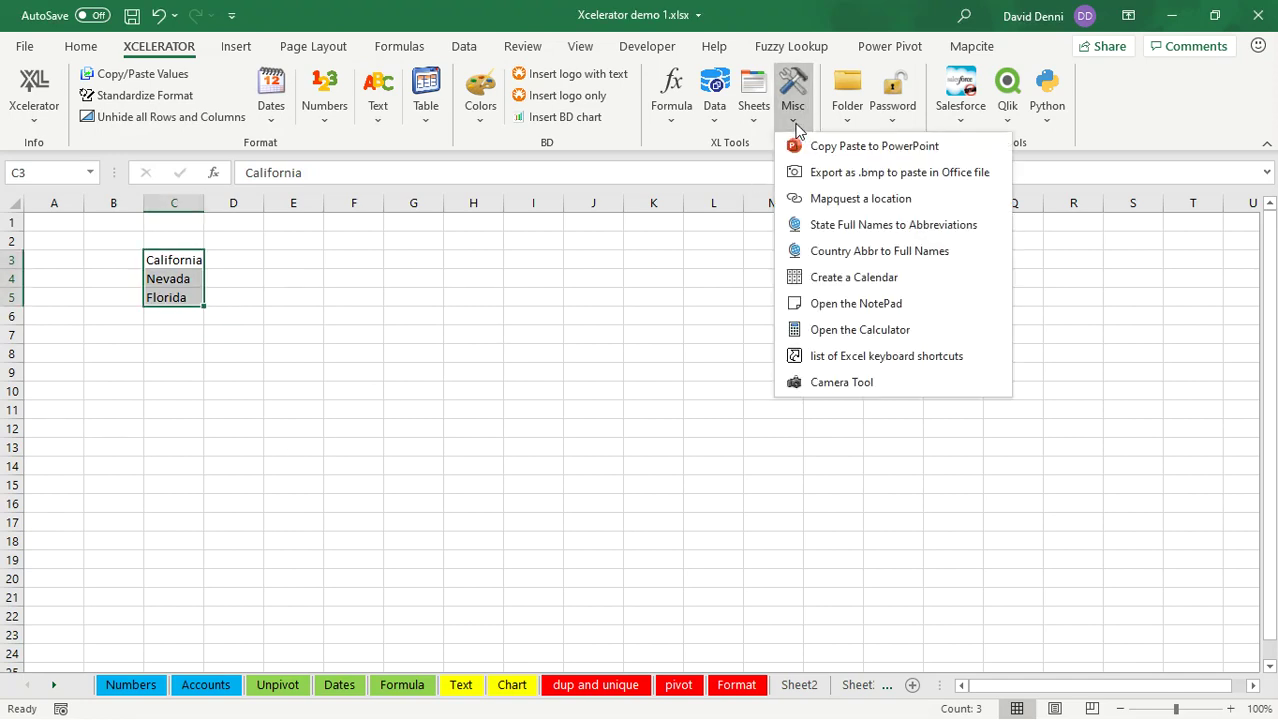
pyautogui.click(860, 232)
pyautogui.click(452, 330)
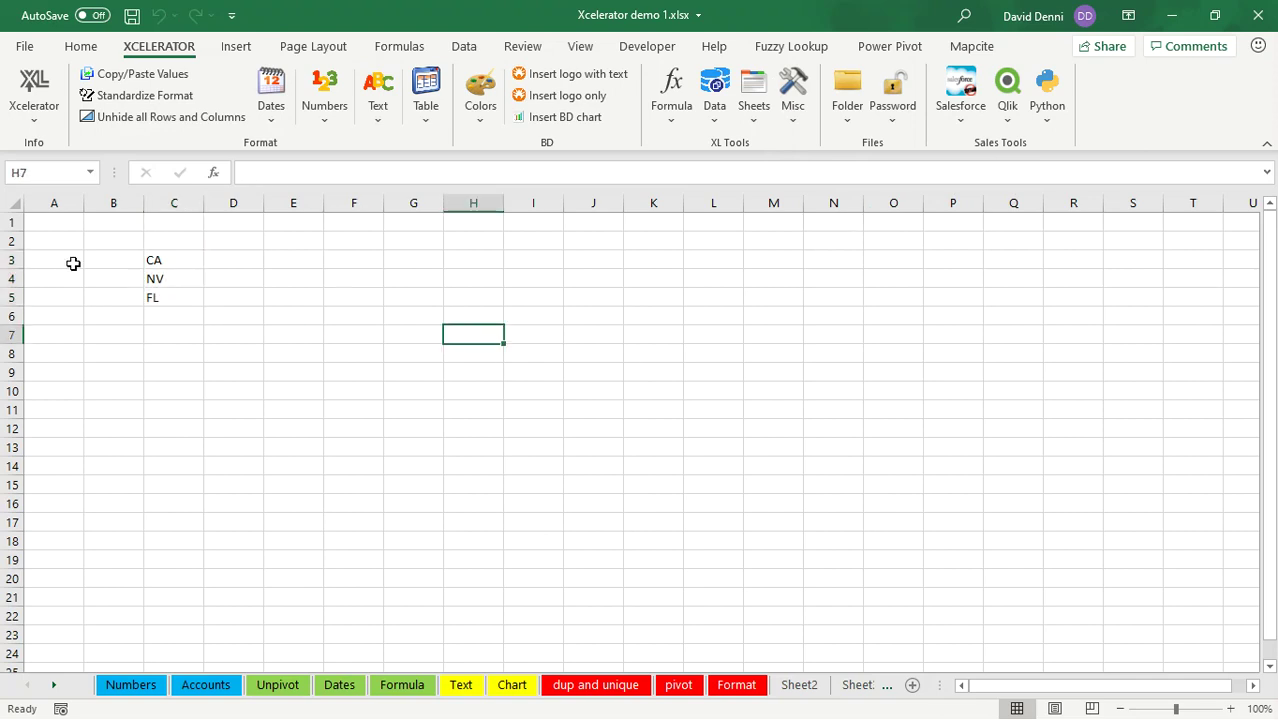
pyautogui.click(170, 302)
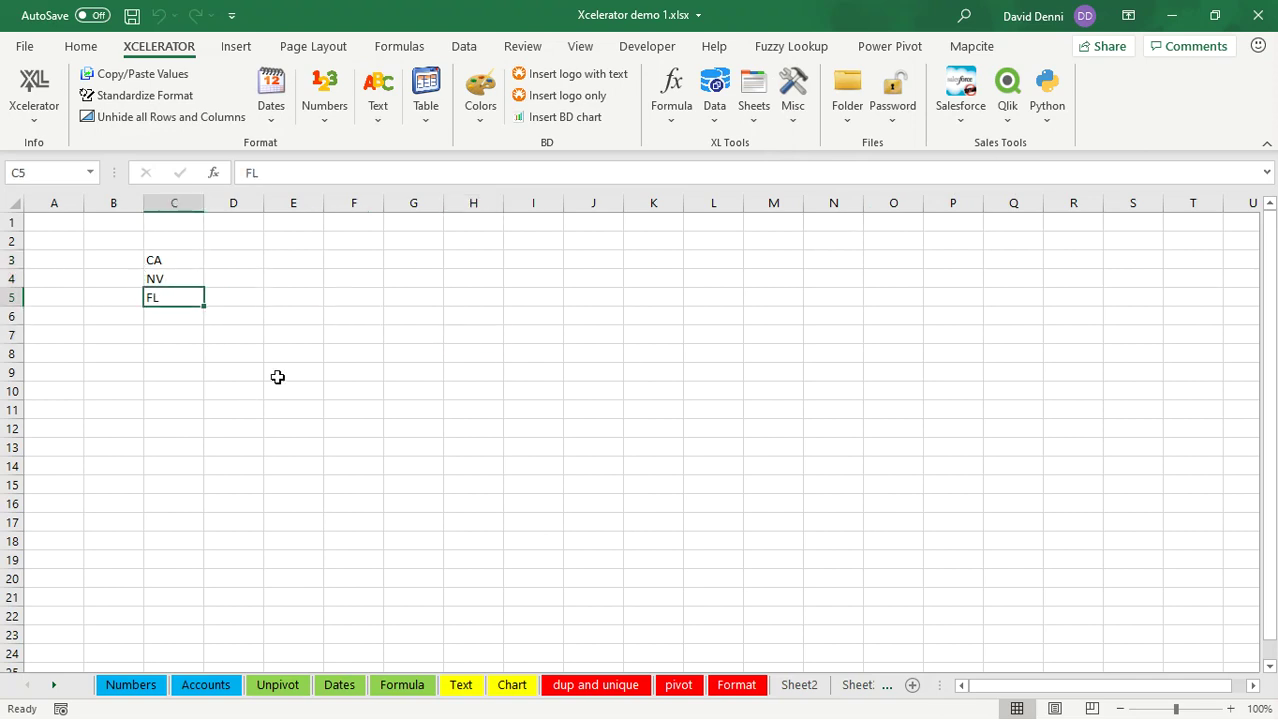
# Step: Enter the country abbreviations IT, FR and ES in cells E3 to E5
pyautogui.click(284, 262)
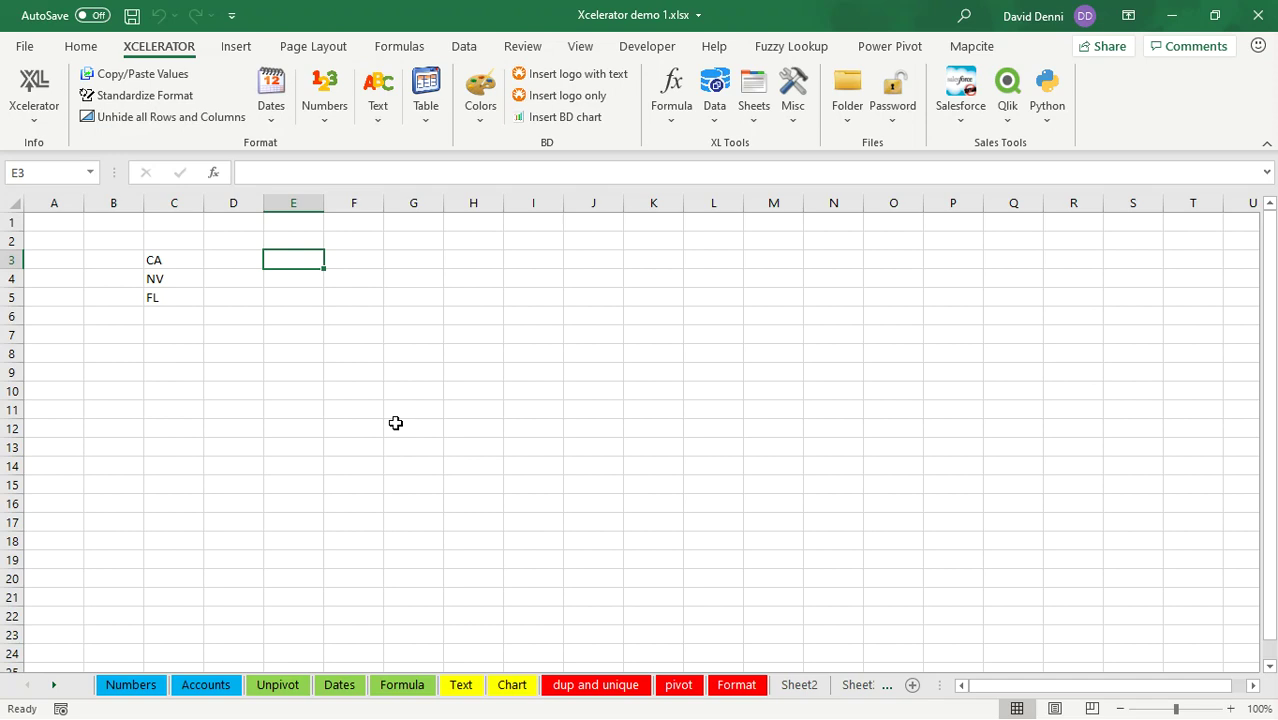
pyautogui.write('IT')
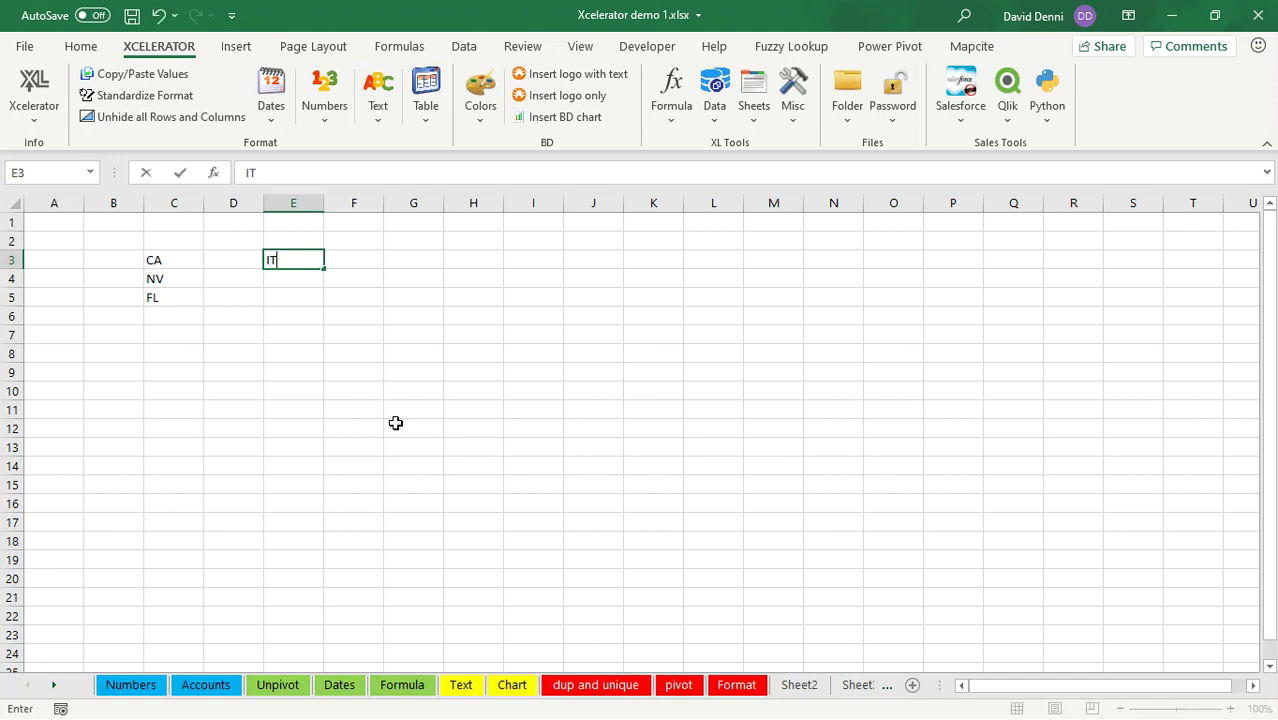
pyautogui.press('Return')
pyautogui.write('FR')
pyautogui.press('Return')
pyautogui.write('ES')
pyautogui.press('Return')
pyautogui.click(396, 423)
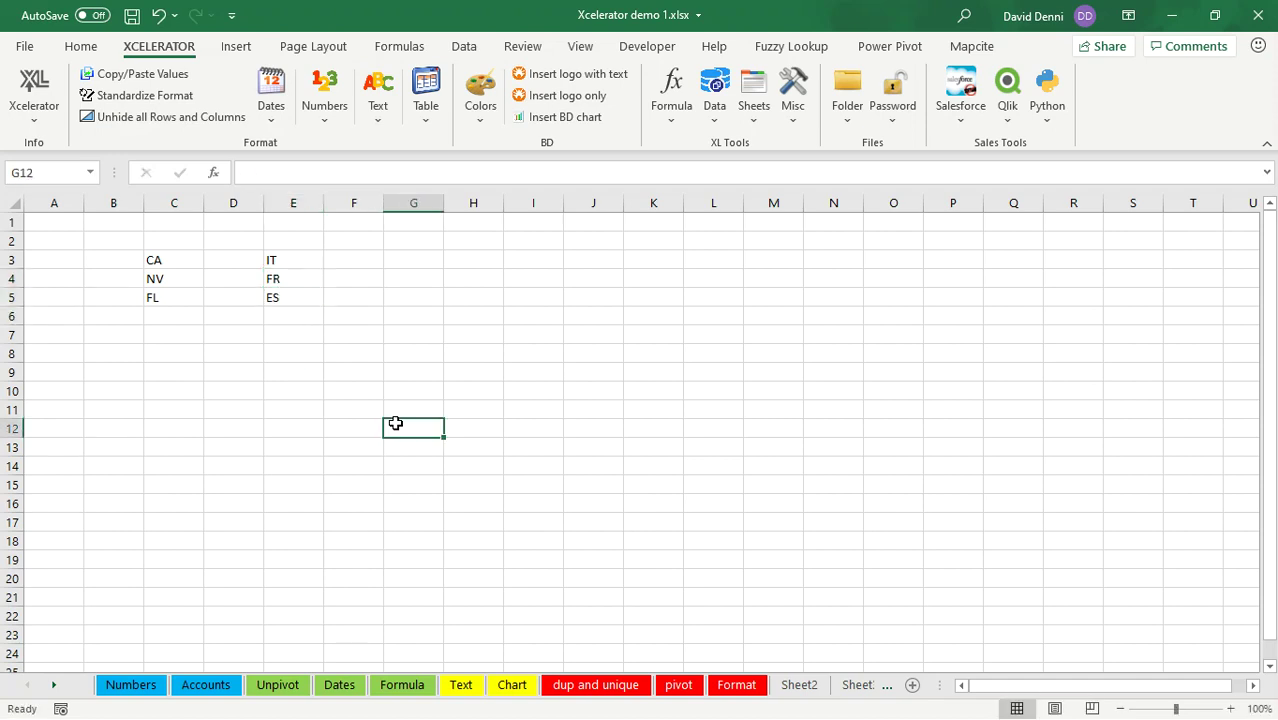
# Step: Convert the country abbreviations in E3:E5 to full country names
pyautogui.moveTo(296, 258); pyautogui.dragTo(307, 297)
pyautogui.click(795, 118)
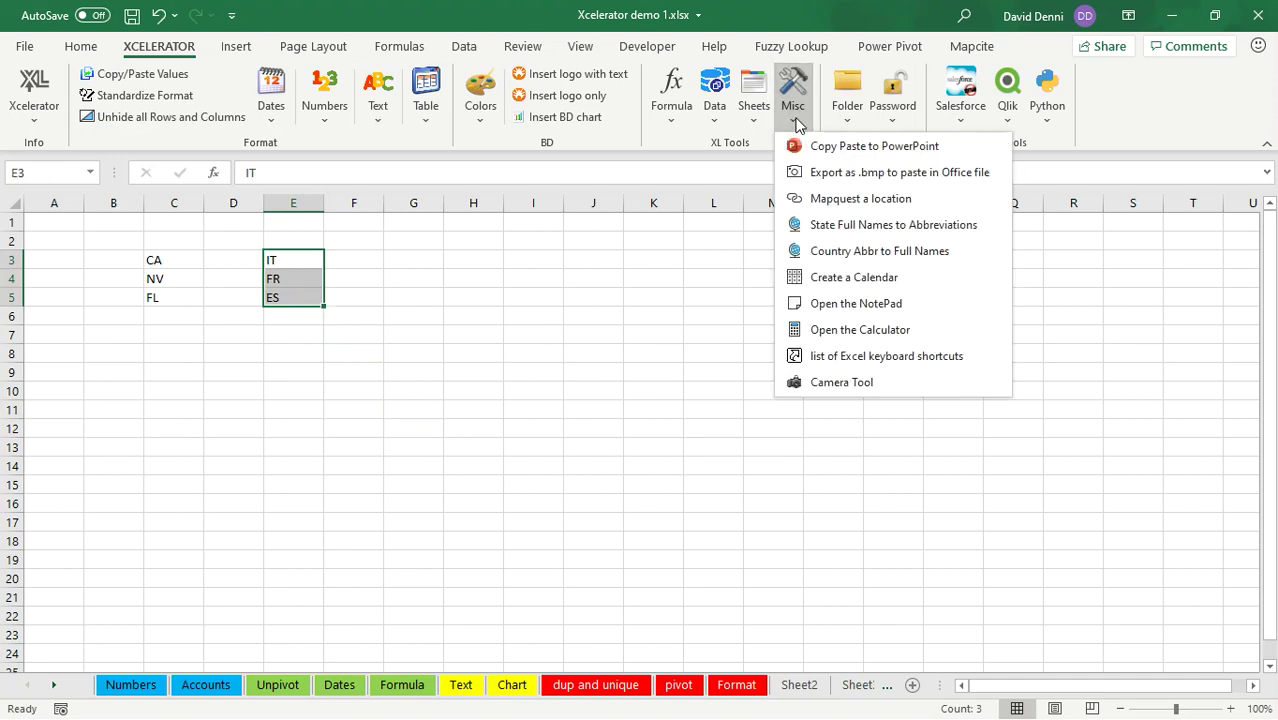
pyautogui.click(916, 260)
pyautogui.click(549, 357)
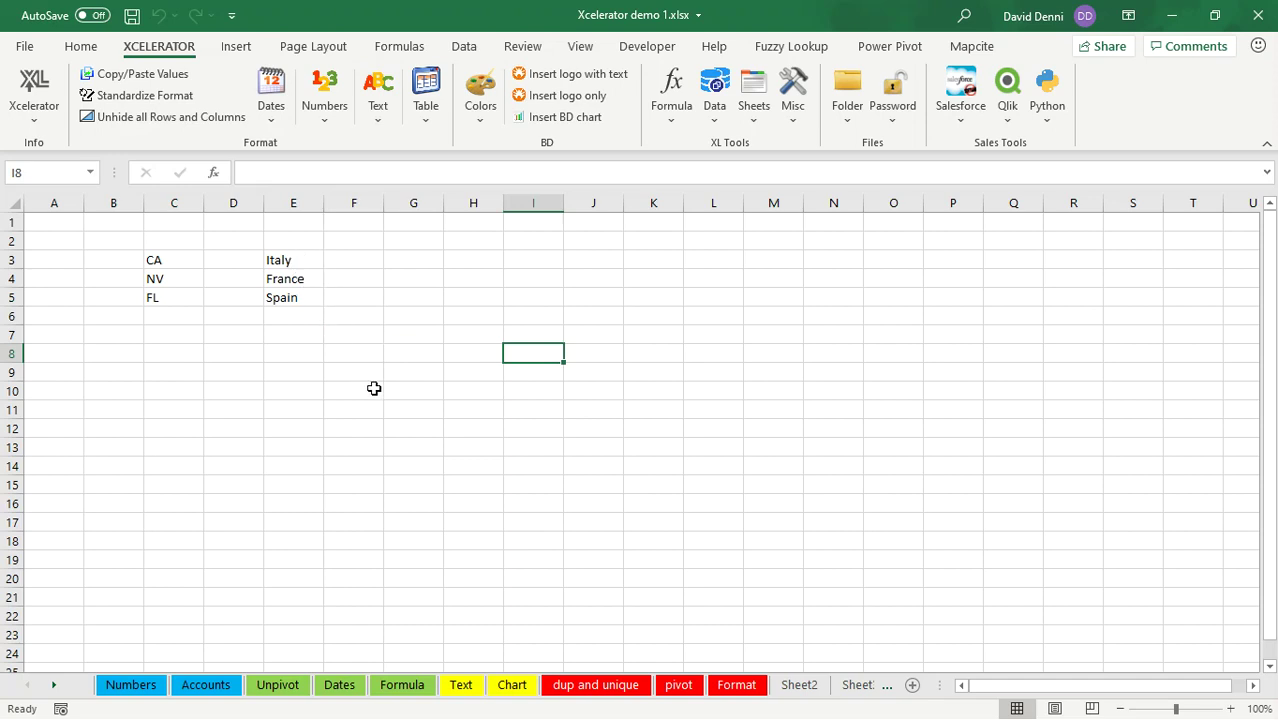
# Step: Add another blank sheet and select its cell A1
pyautogui.click(912, 685)
pyautogui.click(408, 430)
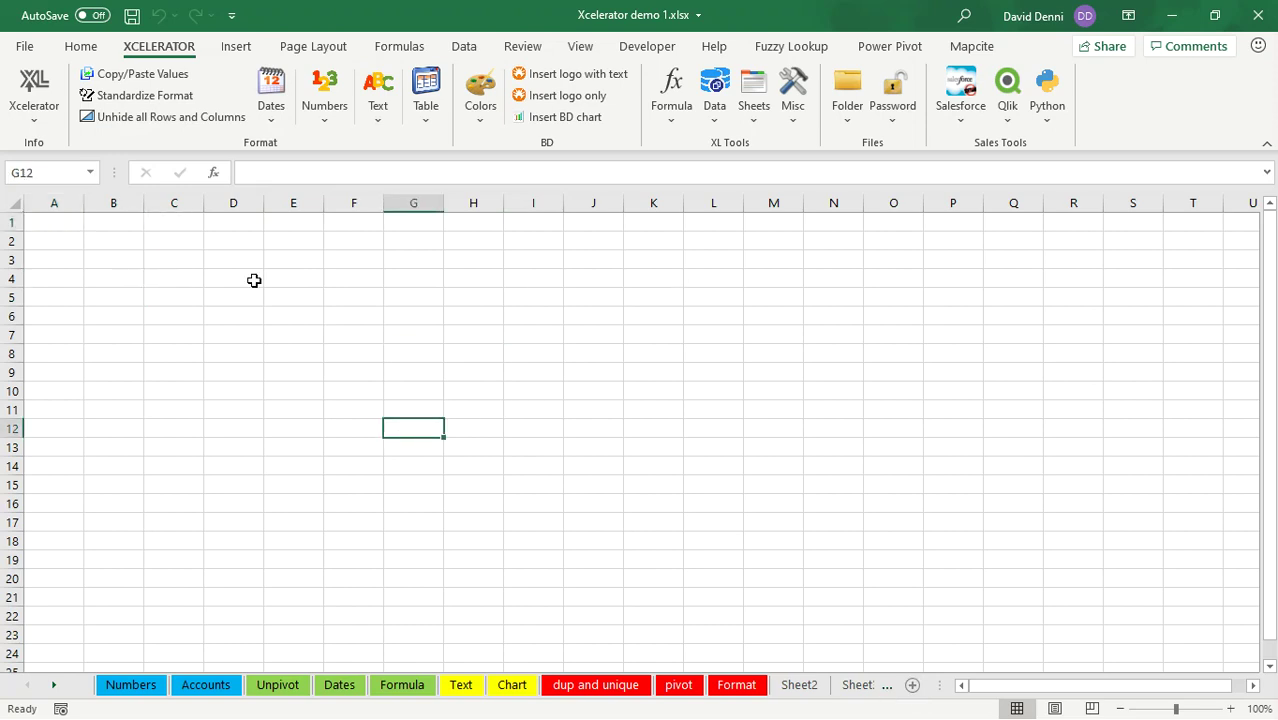
pyautogui.click(52, 226)
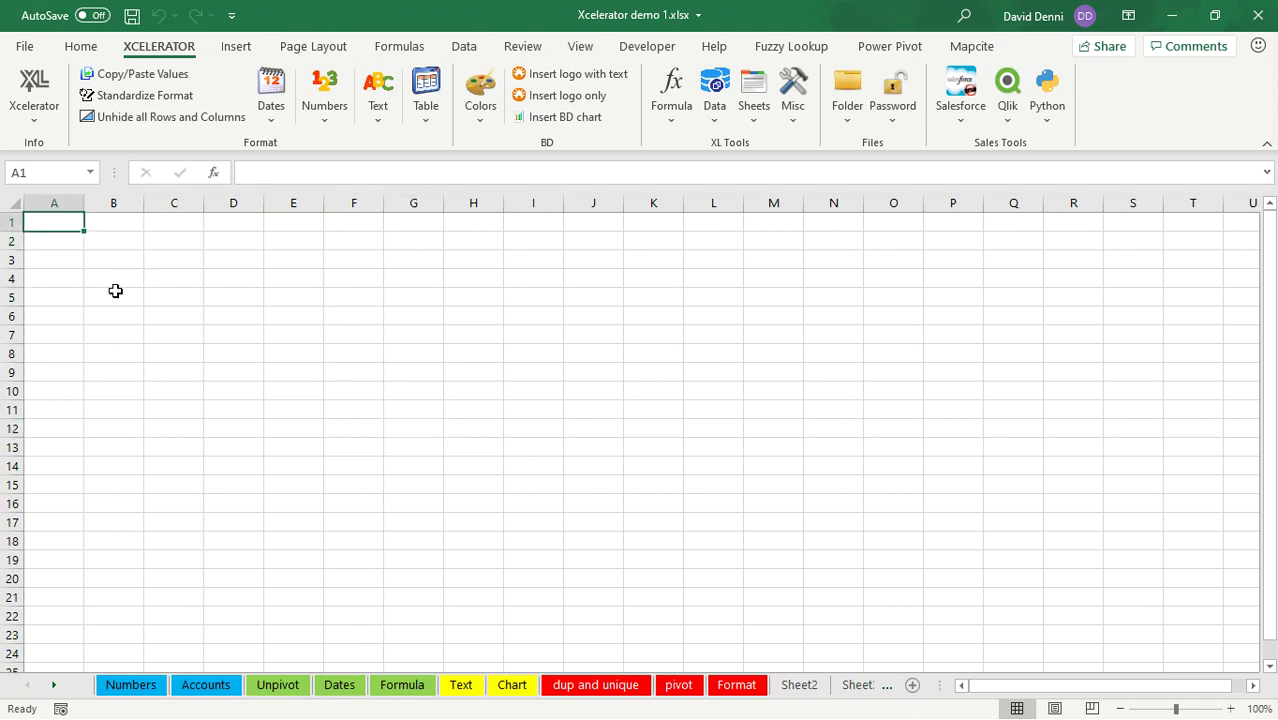
# Step: List all files of the excel folder, located in Desktop > Python > test, in the workbook
pyautogui.click(843, 135)
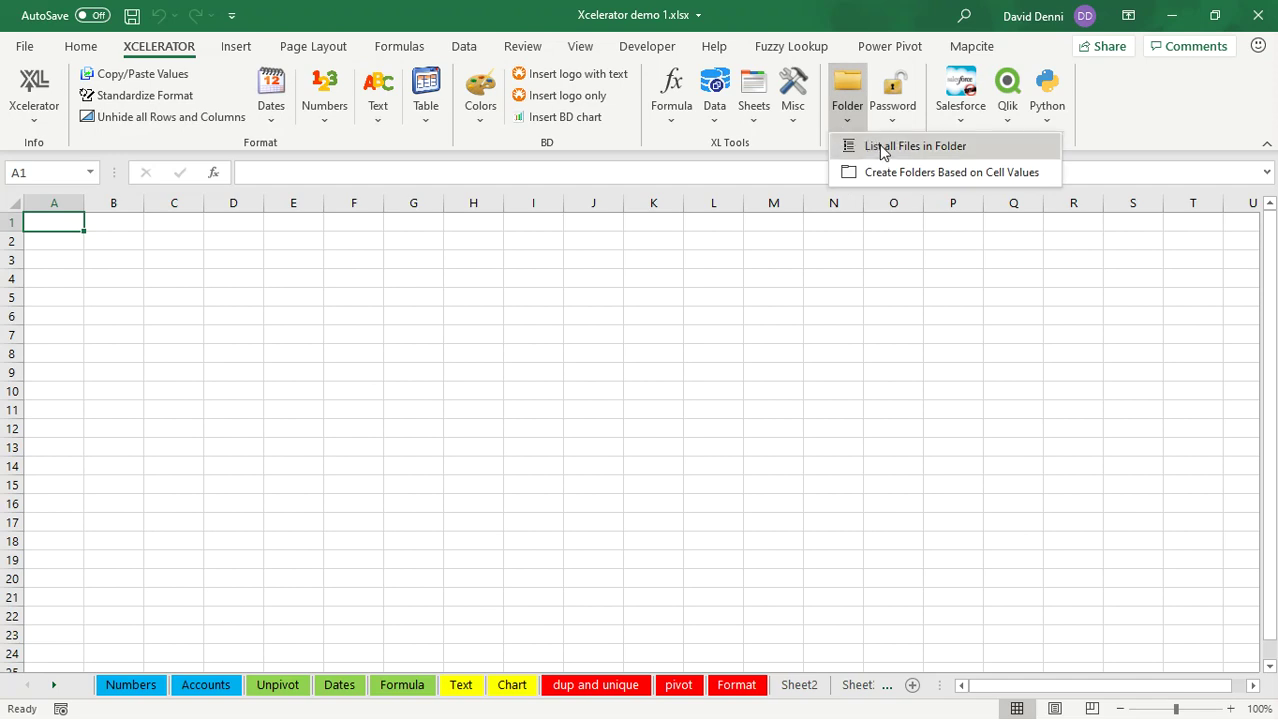
pyautogui.click(881, 148)
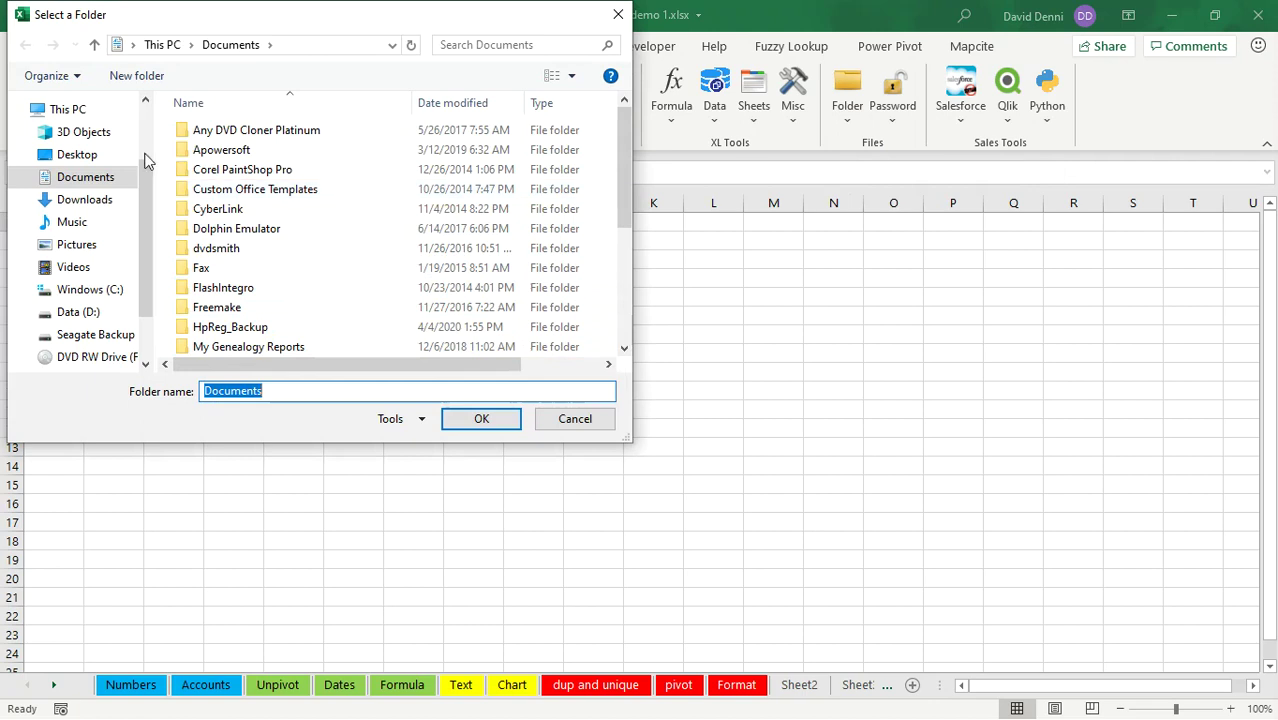
pyautogui.scroll(2, 126, 137)
pyautogui.click(100, 119)
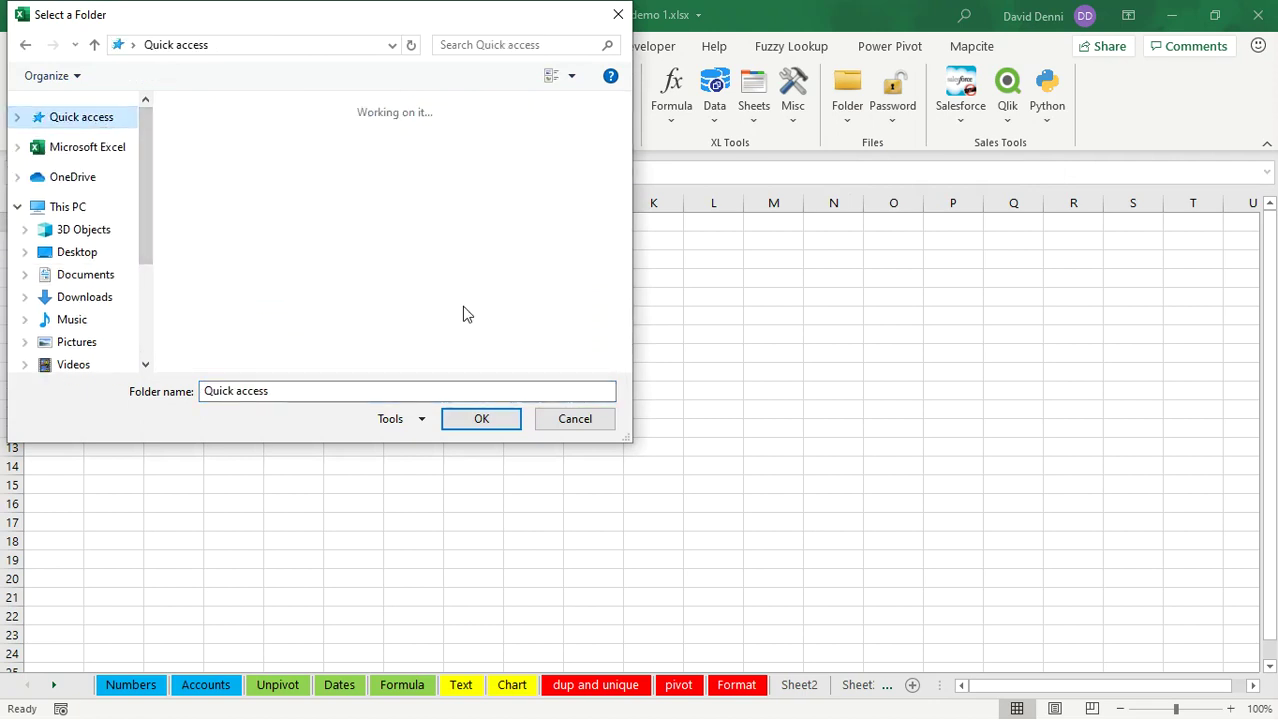
pyautogui.moveTo(625, 184); pyautogui.dragTo(628, 245)
pyautogui.doubleClick(494, 270)
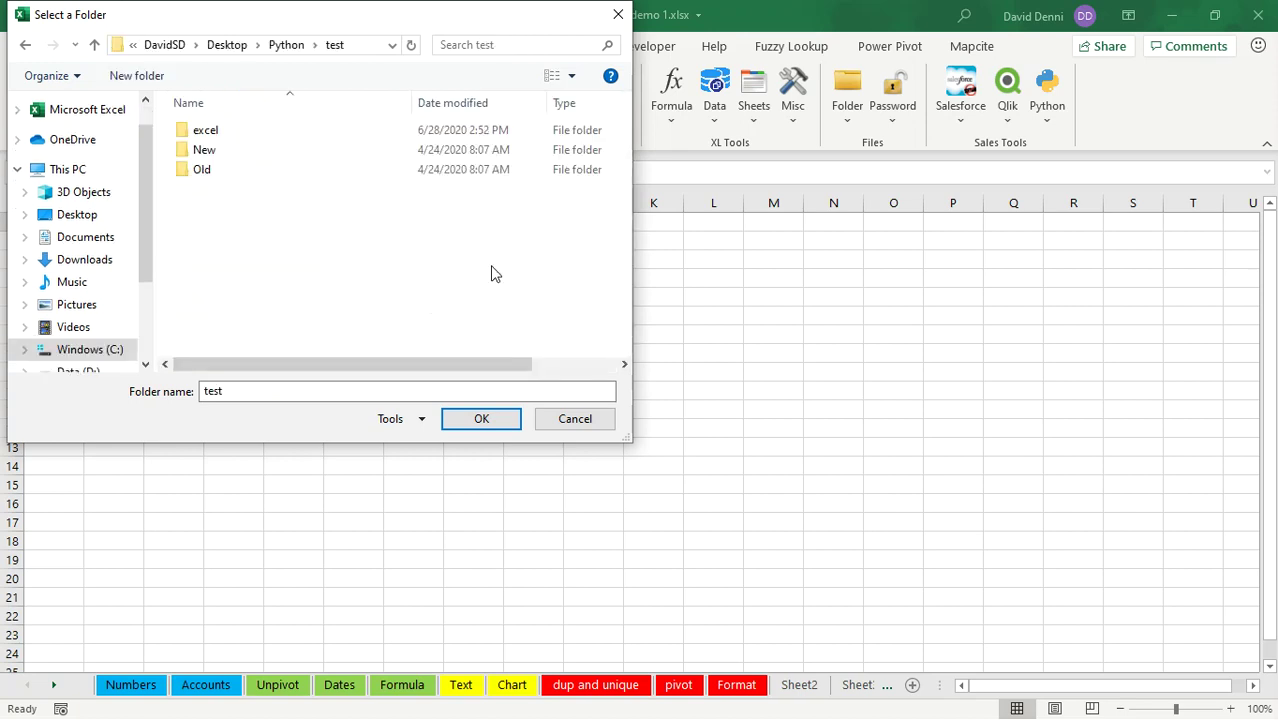
pyautogui.doubleClick(203, 137)
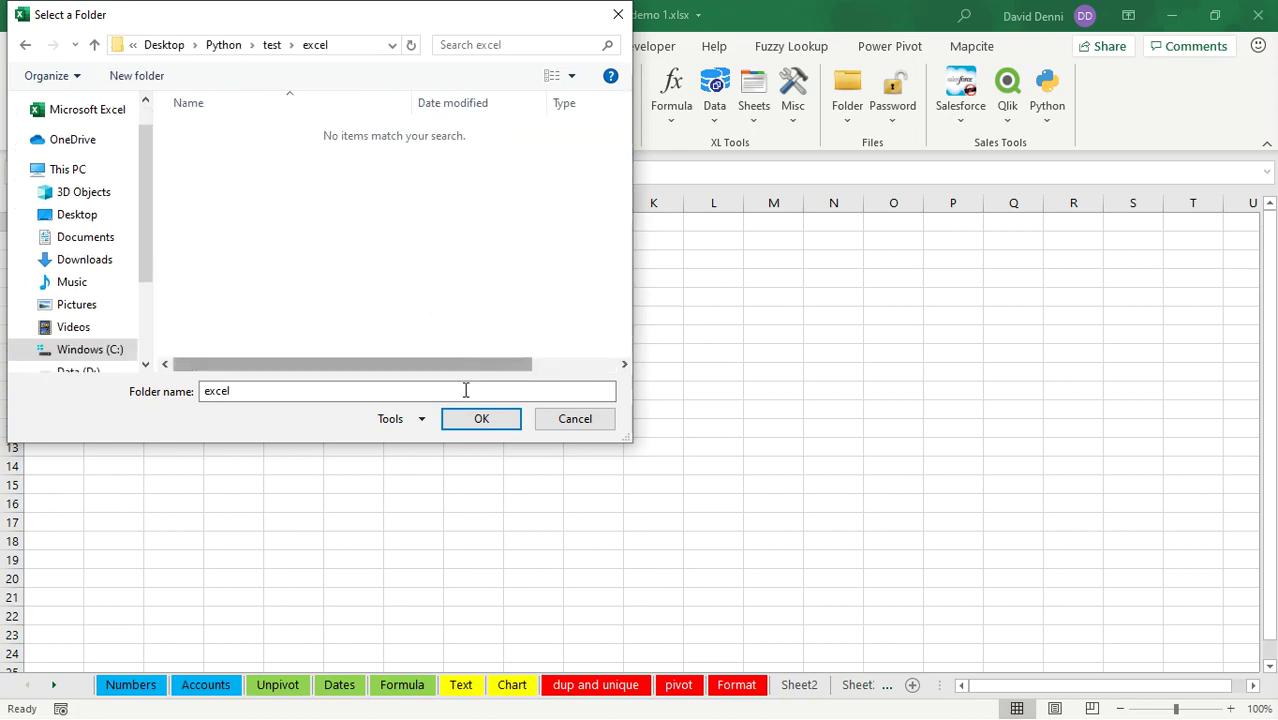
pyautogui.click(478, 421)
pyautogui.click(370, 470)
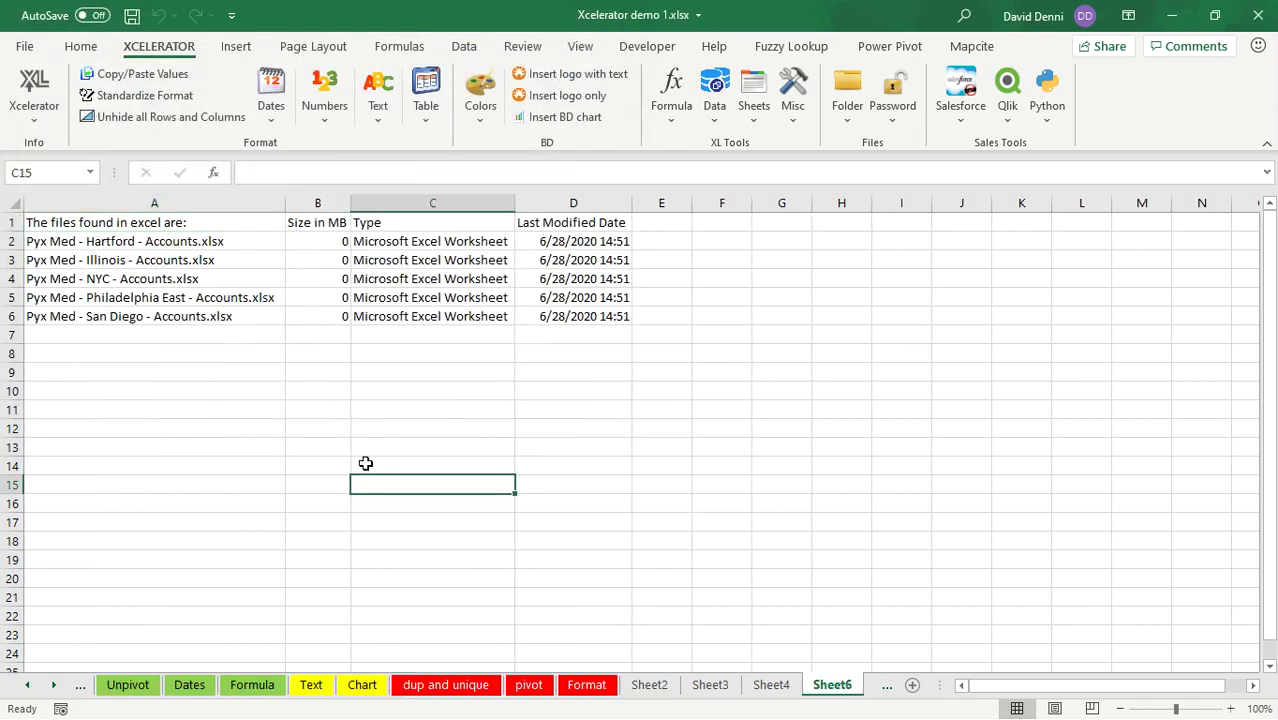
# Step: Review the file names in A2:A6 and the Last Modified Date column of the file listing
pyautogui.click(120, 249)
pyautogui.moveTo(120, 249); pyautogui.dragTo(120, 312)
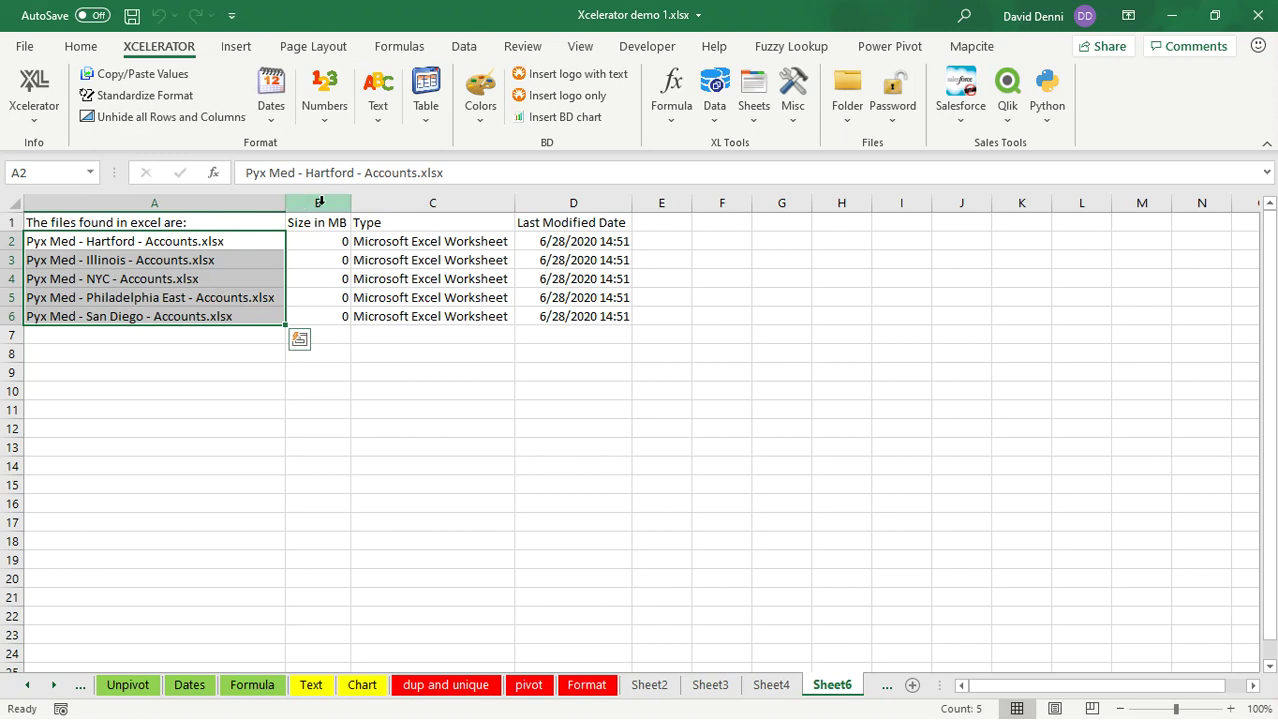
pyautogui.click(566, 203)
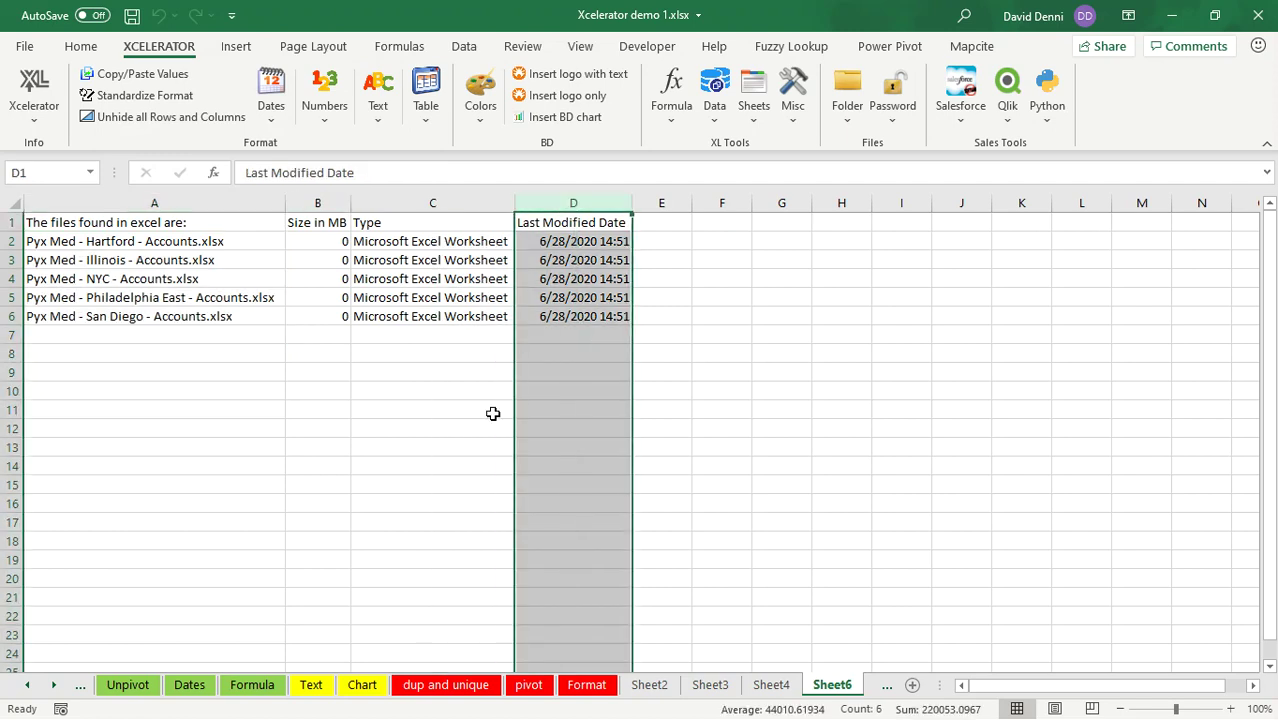
pyautogui.click(331, 440)
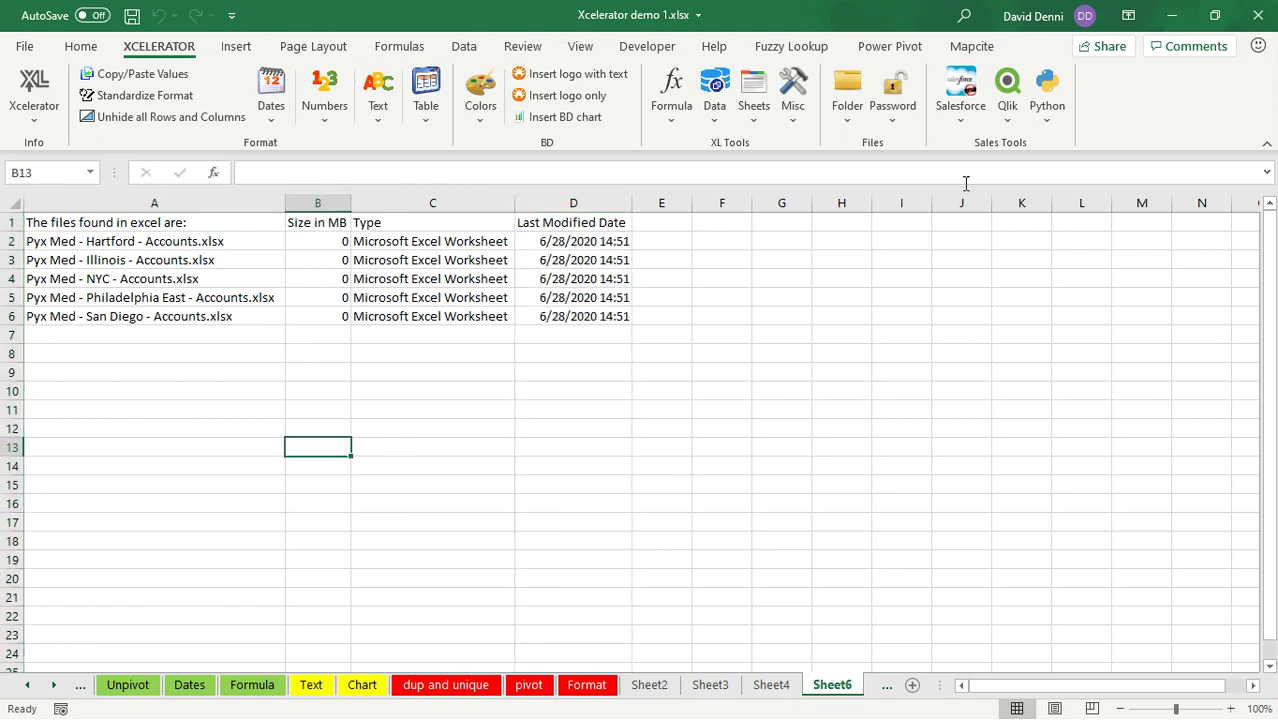
# Step: Check which options the Salesforce and Qlik sales tools offer
pyautogui.click(967, 122)
pyautogui.click(1007, 122)
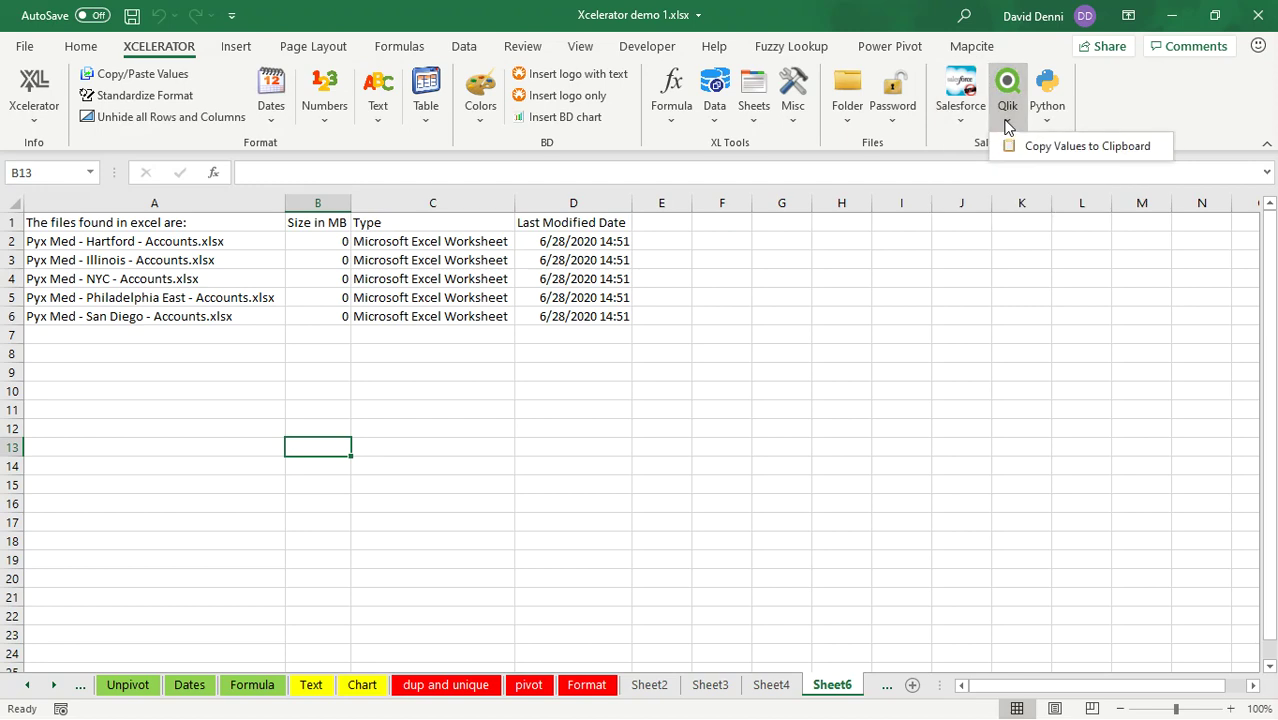
pyautogui.click(1007, 122)
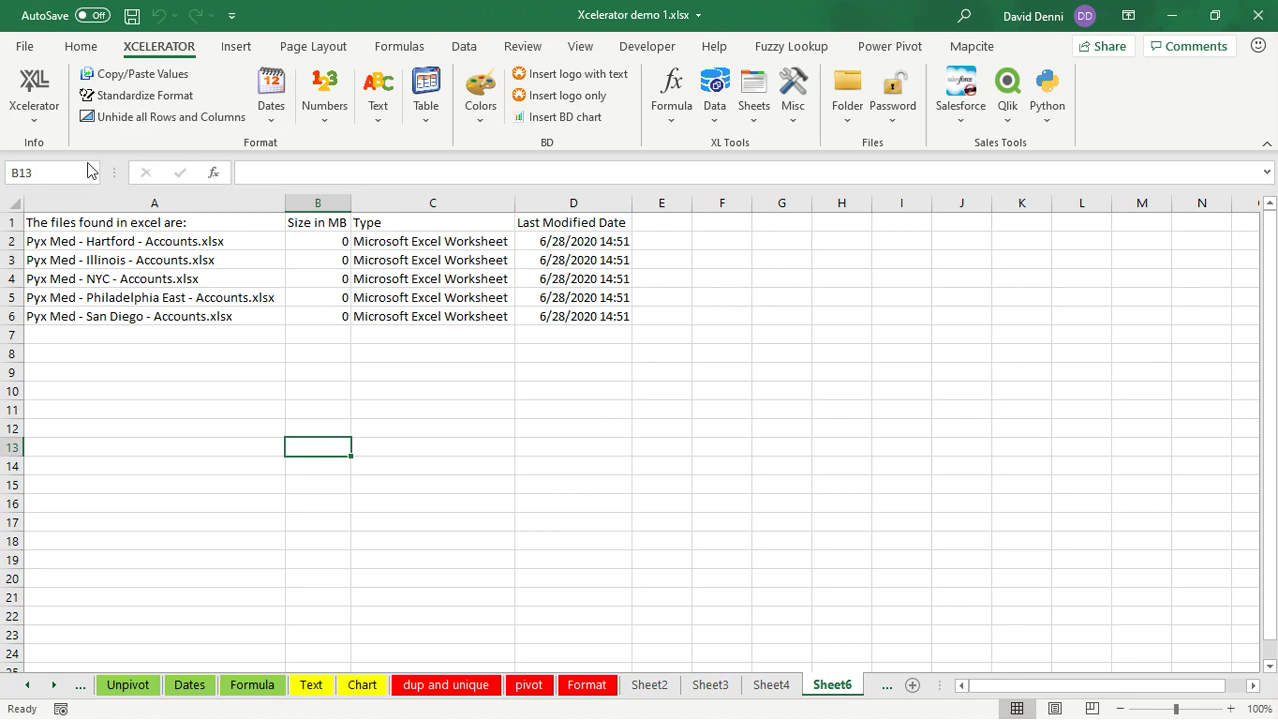
# Step: View the add-in's information options, try the one for contacting its developer, and open the options again
pyautogui.click(46, 120)
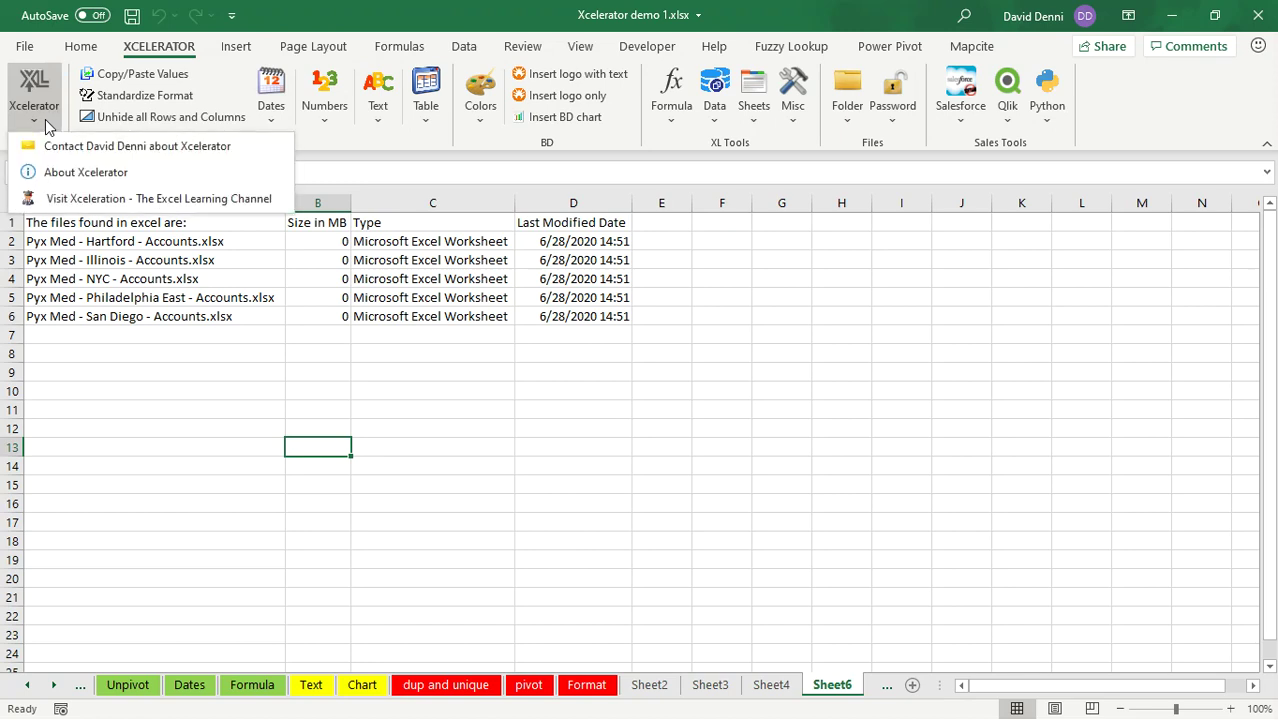
pyautogui.click(140, 150)
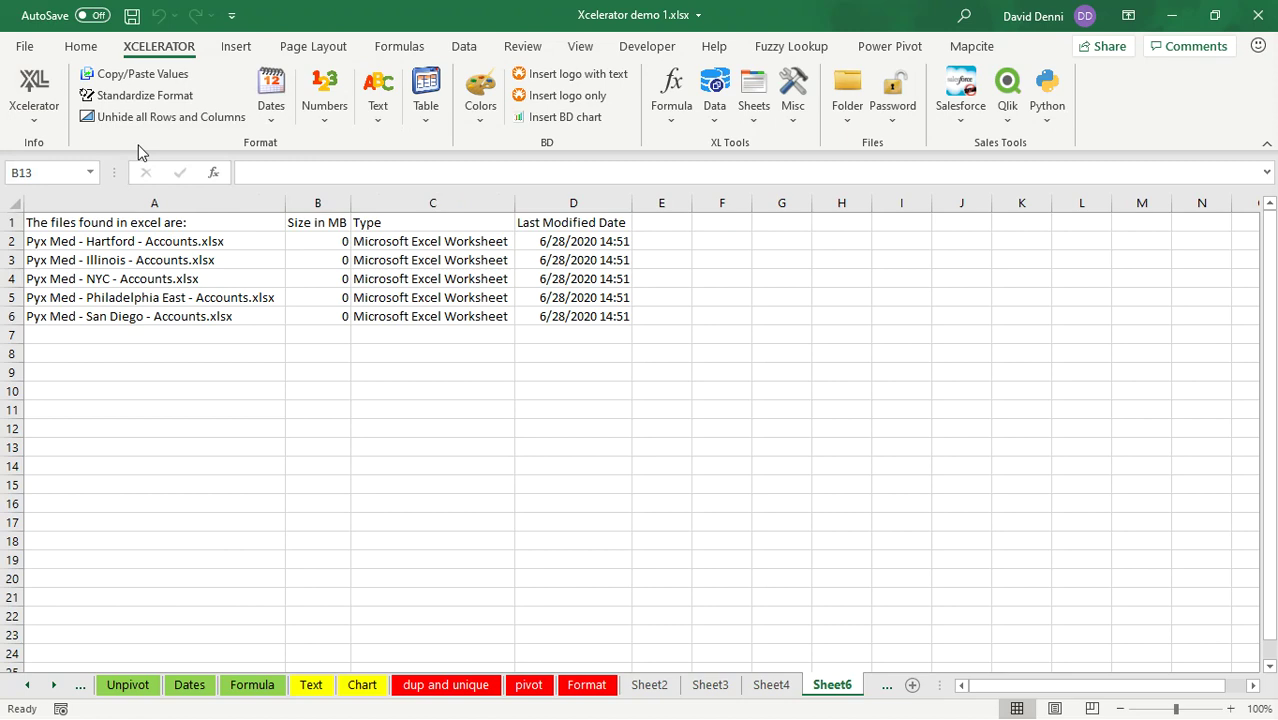
pyautogui.click(34, 118)
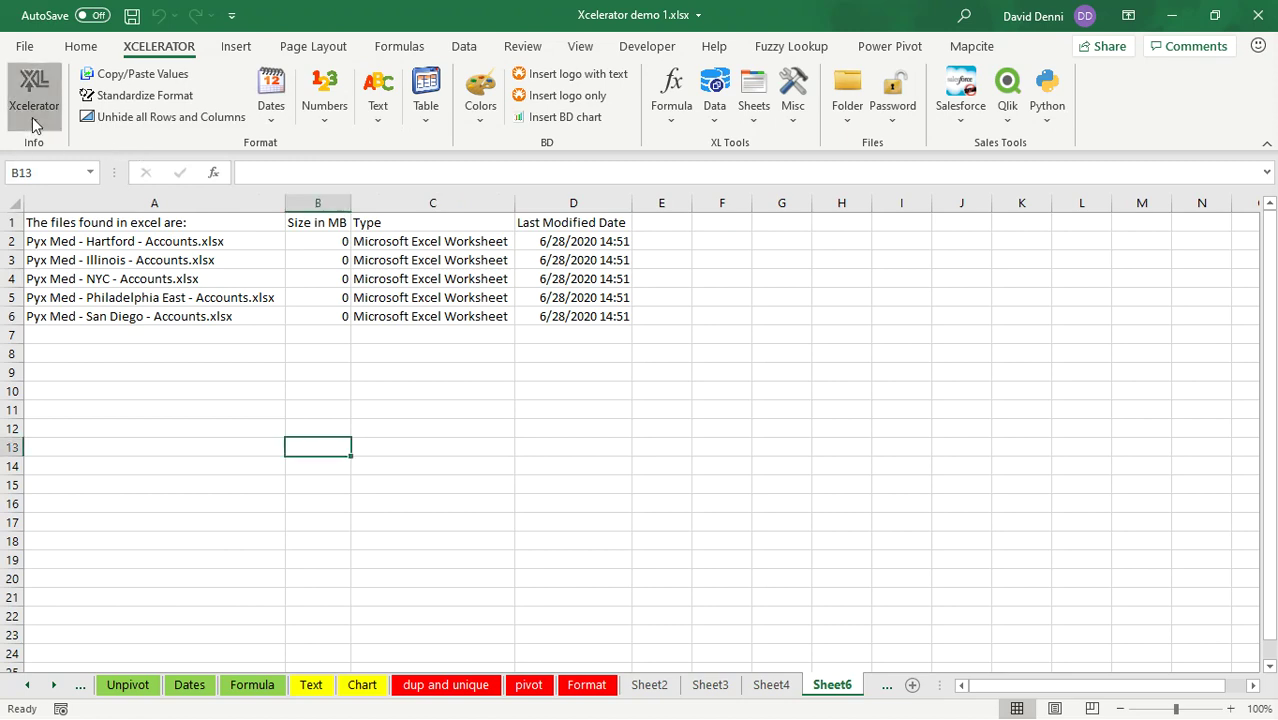